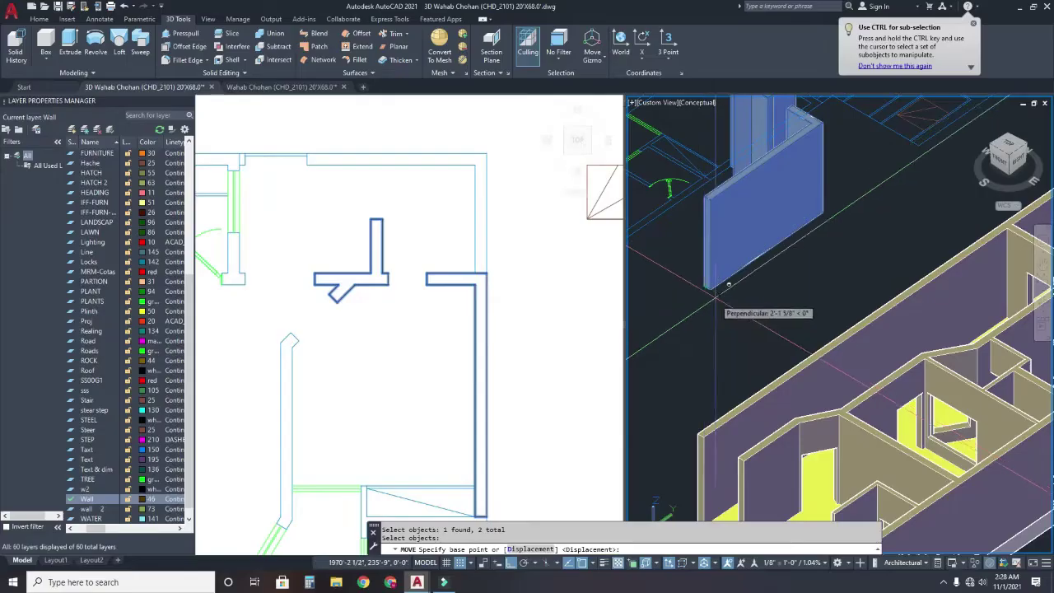
- Drop the two moved wall solids at the house's slab edge
scroll(930, 436, up, 5)
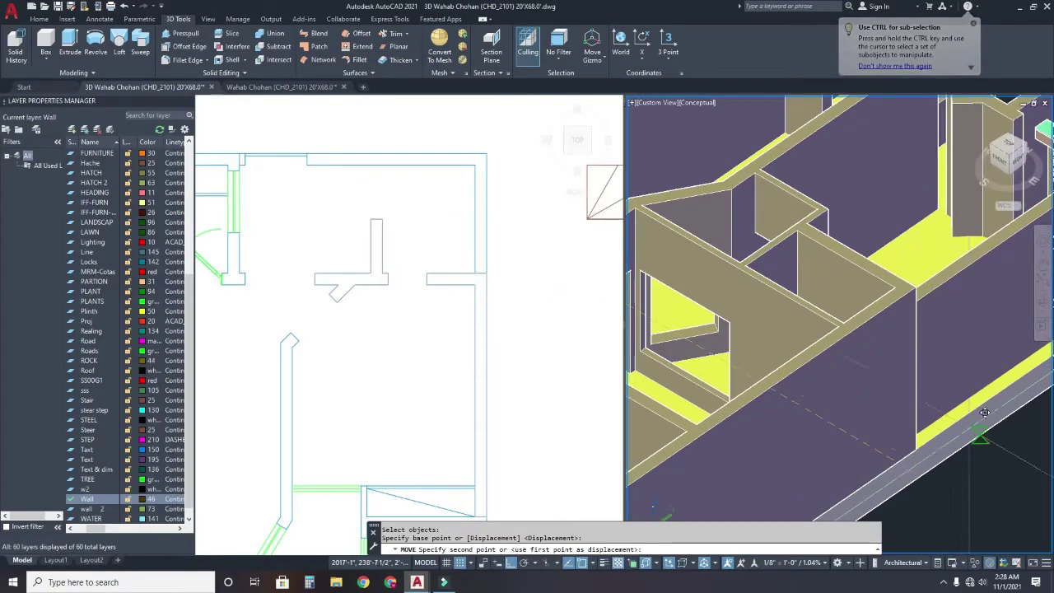
click(930, 434)
scroll(914, 395, down, 2)
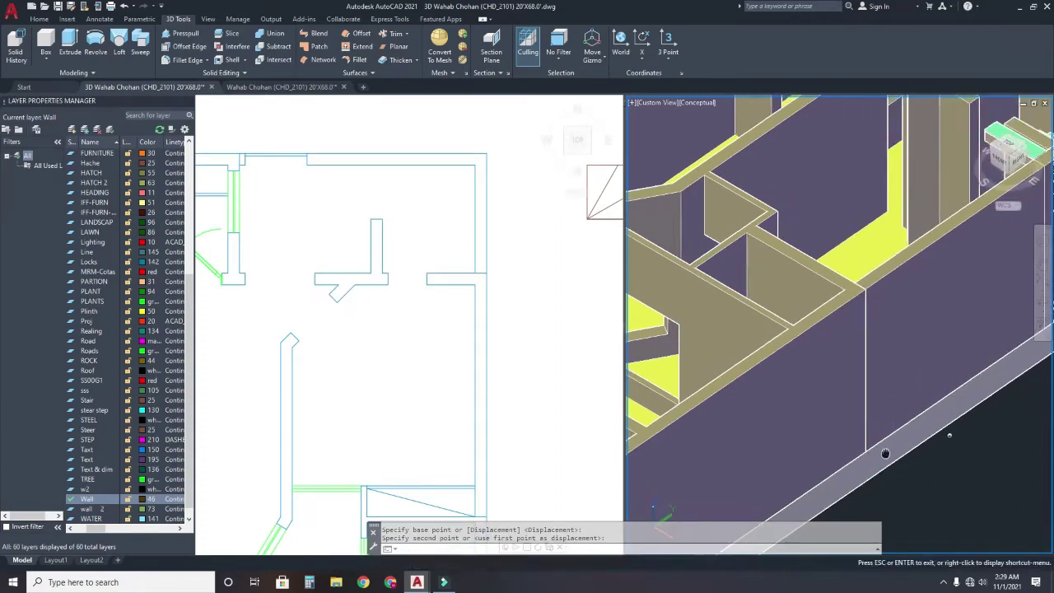
scroll(905, 370, down, 2)
scroll(894, 343, down, 2)
scroll(894, 343, up, 3)
- Orbit and zoom the model to look down at the stair
mouse_move(894, 342)
shift+middle_down()
mouse_move(943, 340)
mouse_move(913, 367)
shift+middle_up()
scroll(913, 366, up, 2)
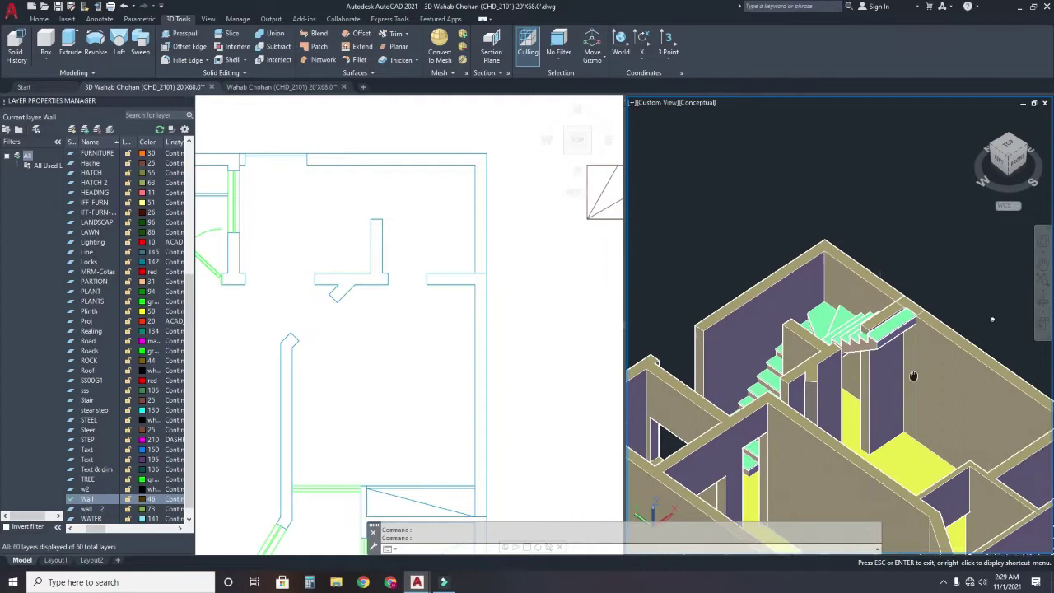
scroll(889, 346, up, 2)
scroll(856, 315, up, 2)
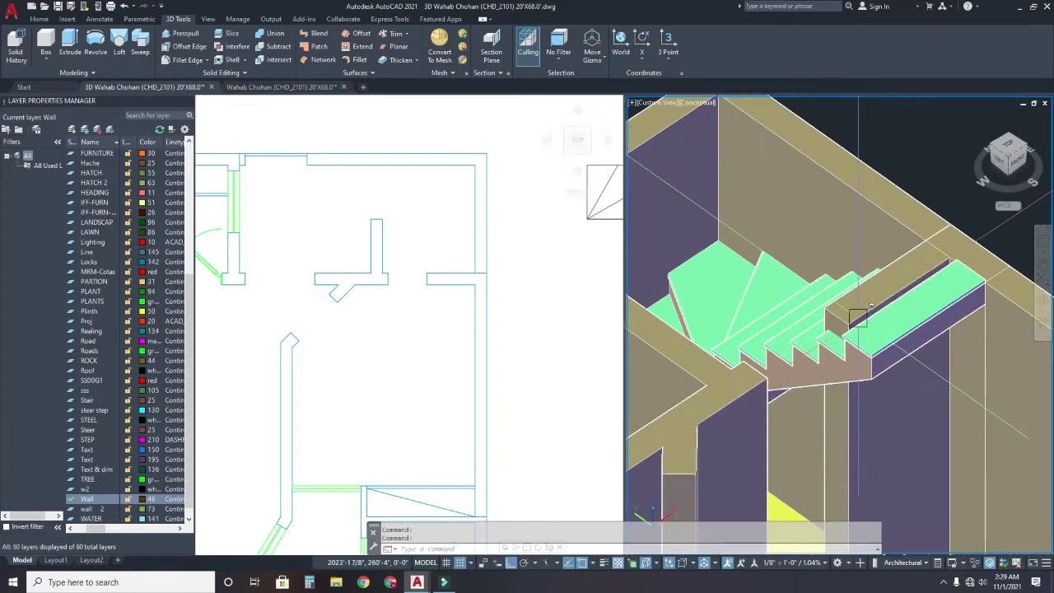
scroll(860, 304, up, 2)
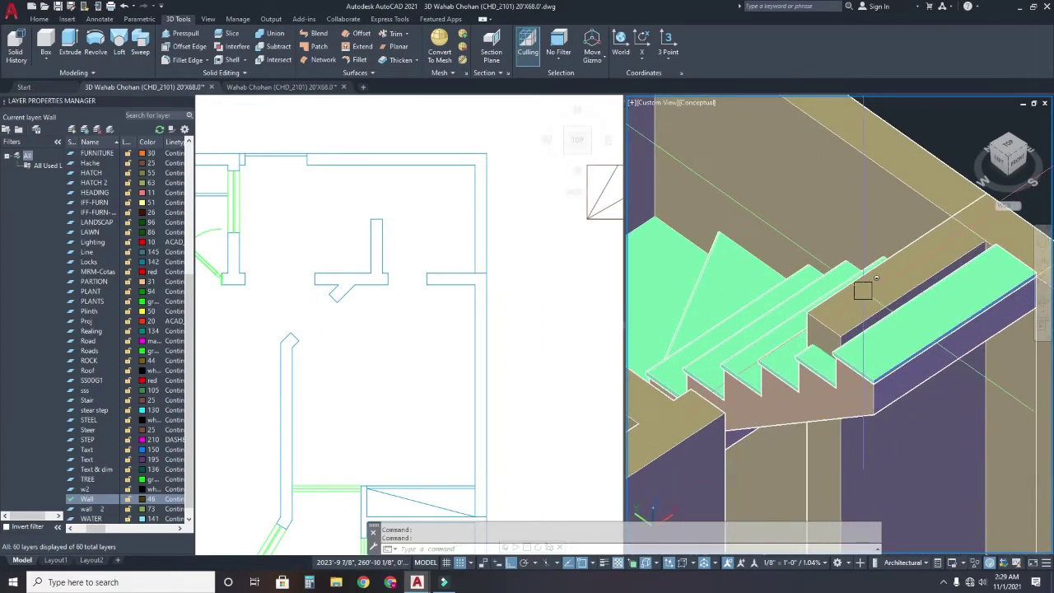
click(221, 74)
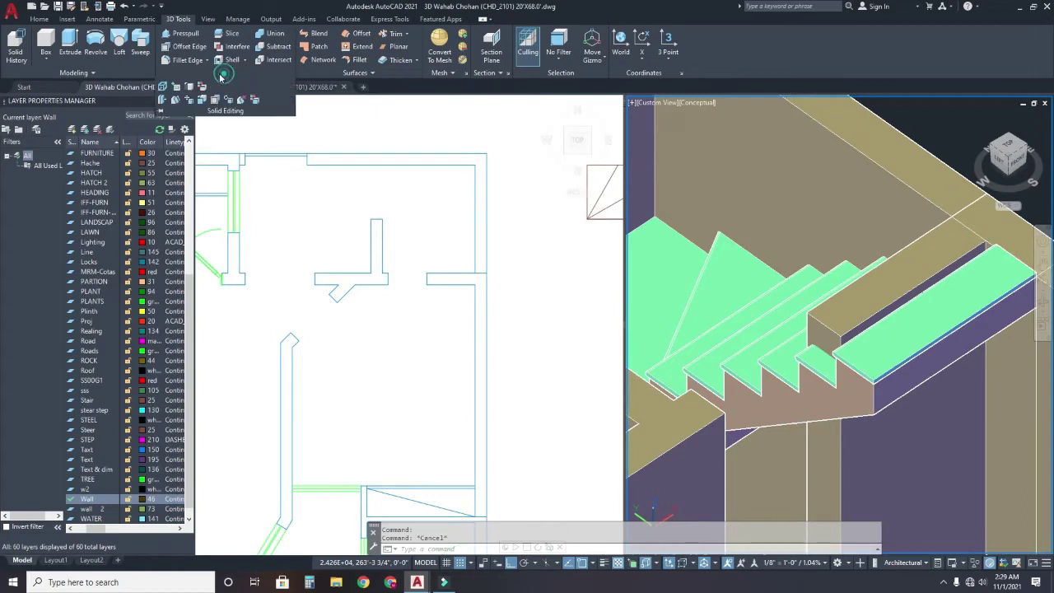
click(190, 102)
scroll(864, 302, up, 2)
scroll(848, 307, up, 2)
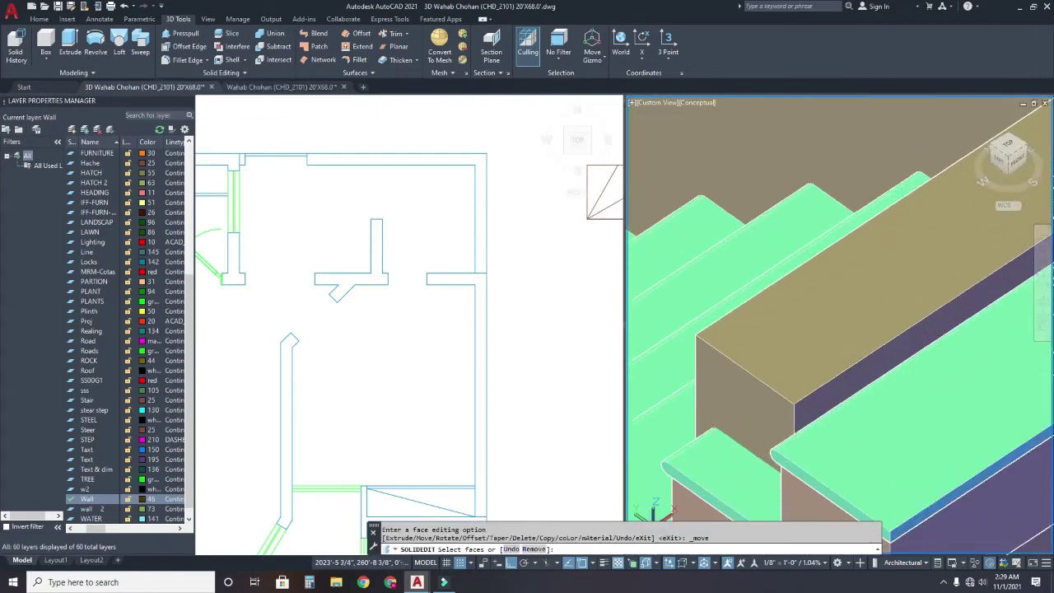
scroll(790, 345, up, 2)
scroll(861, 348, down, 2)
key(Escape)
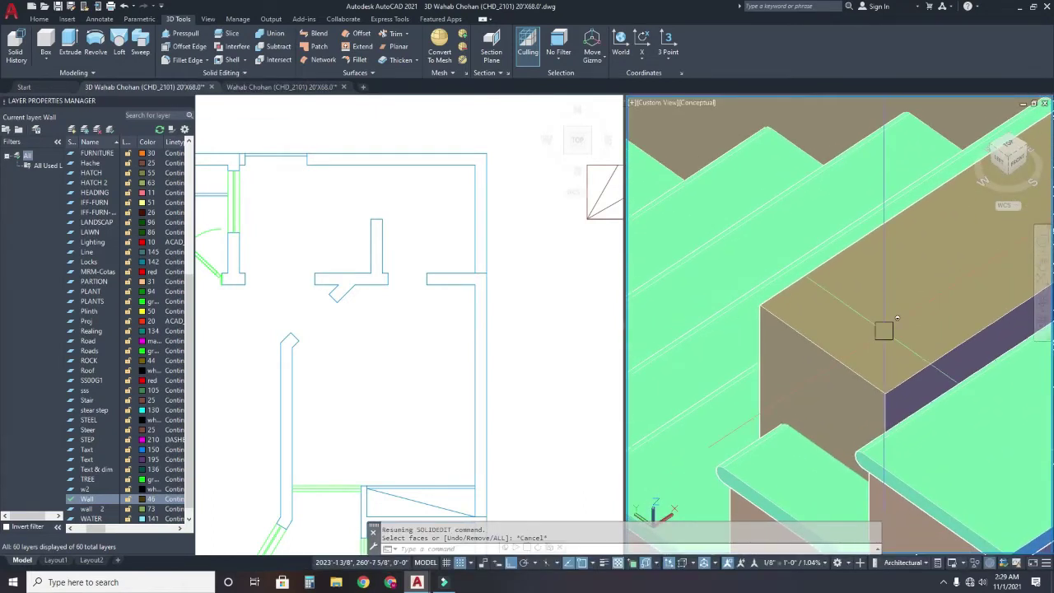
click(189, 76)
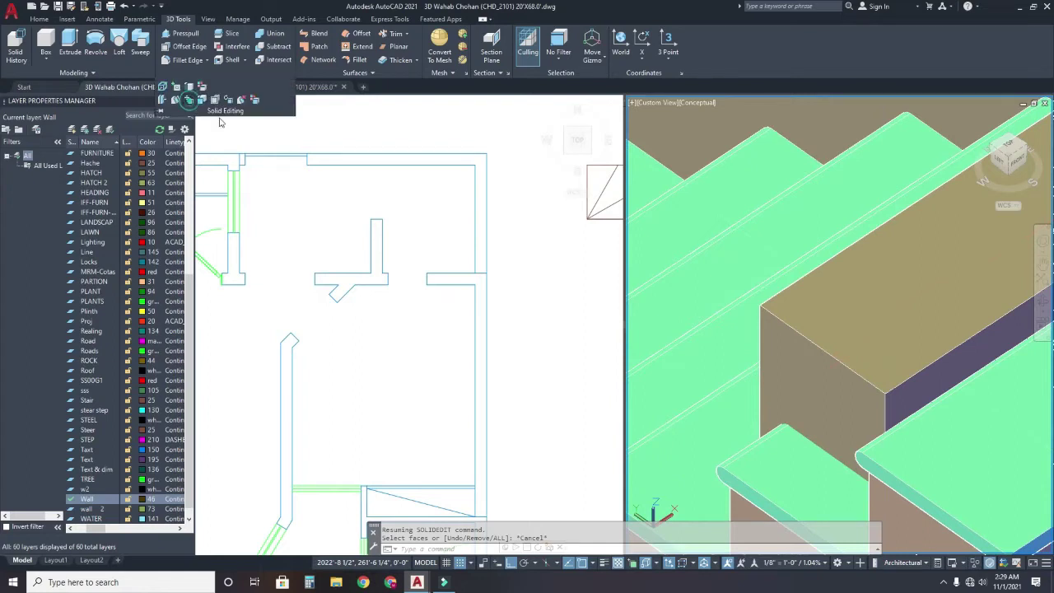
click(188, 100)
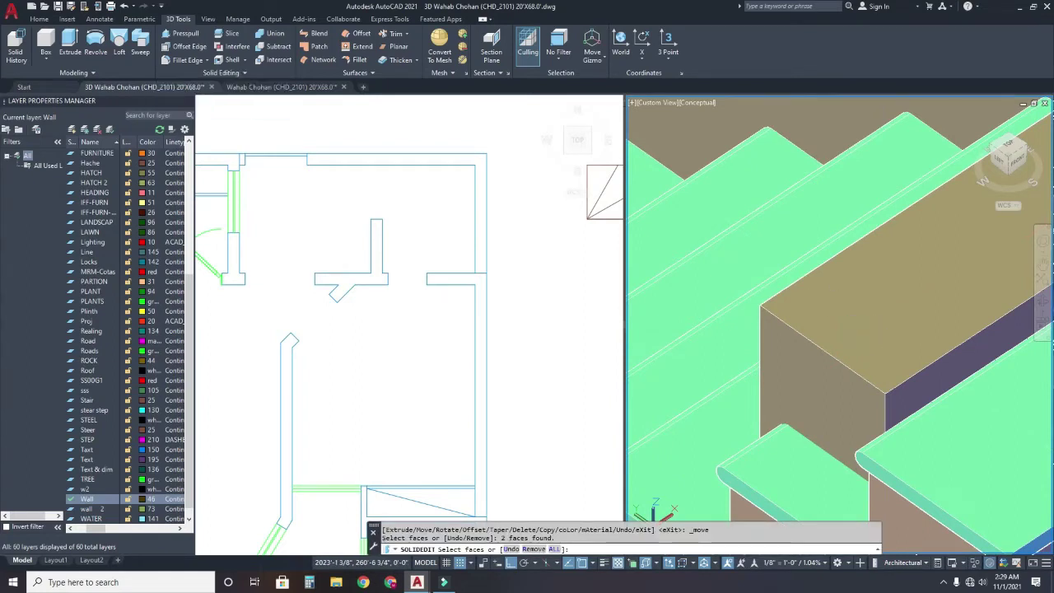
scroll(840, 329, down, 3)
shift+middle_drag(873, 329, 962, 321)
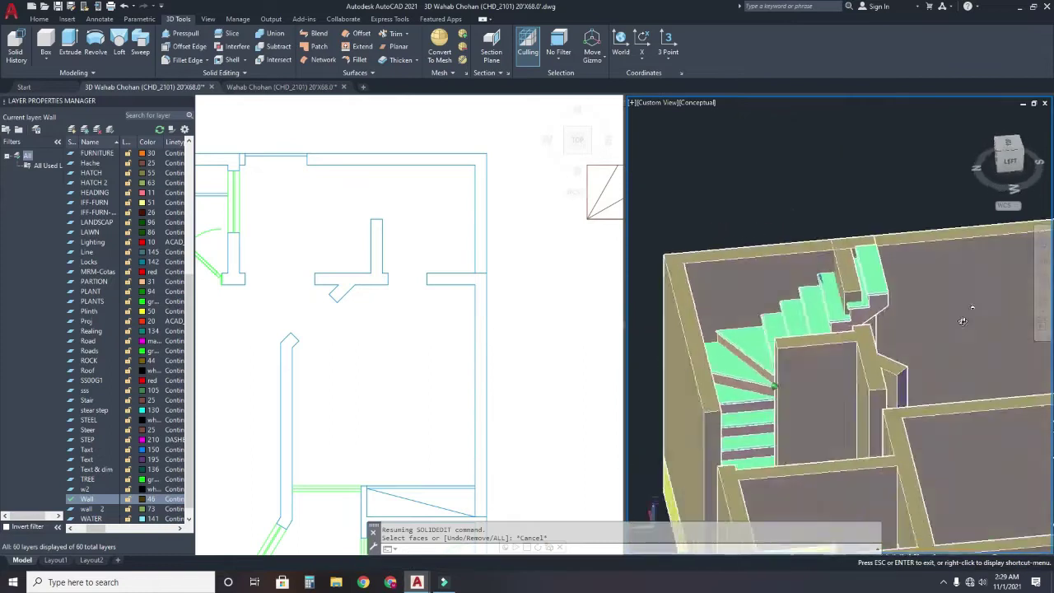
scroll(817, 253, up, 3)
scroll(817, 254, up, 3)
scroll(817, 254, up, 3)
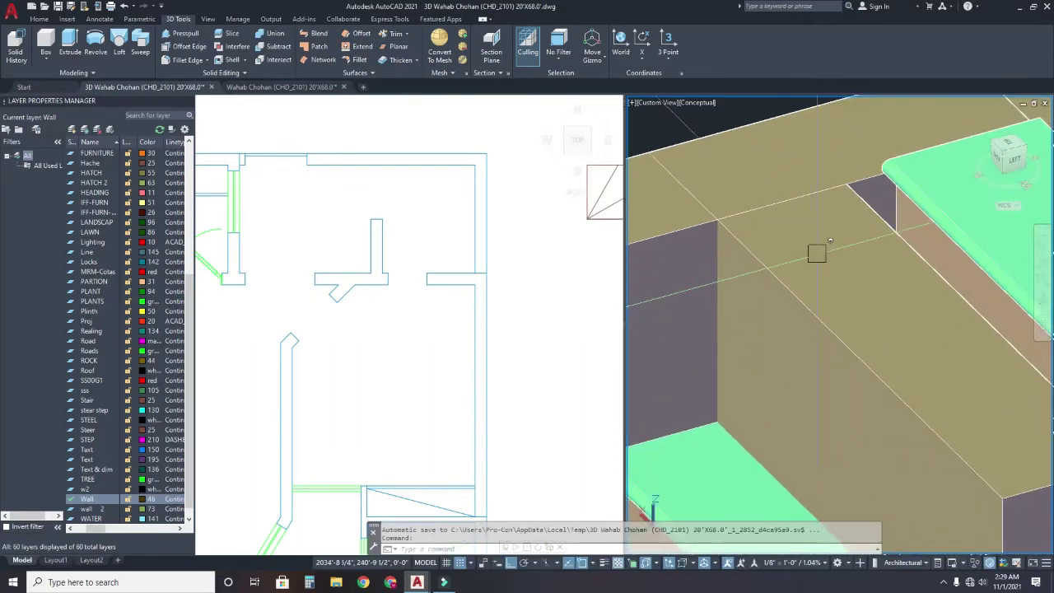
click(815, 255)
click(218, 73)
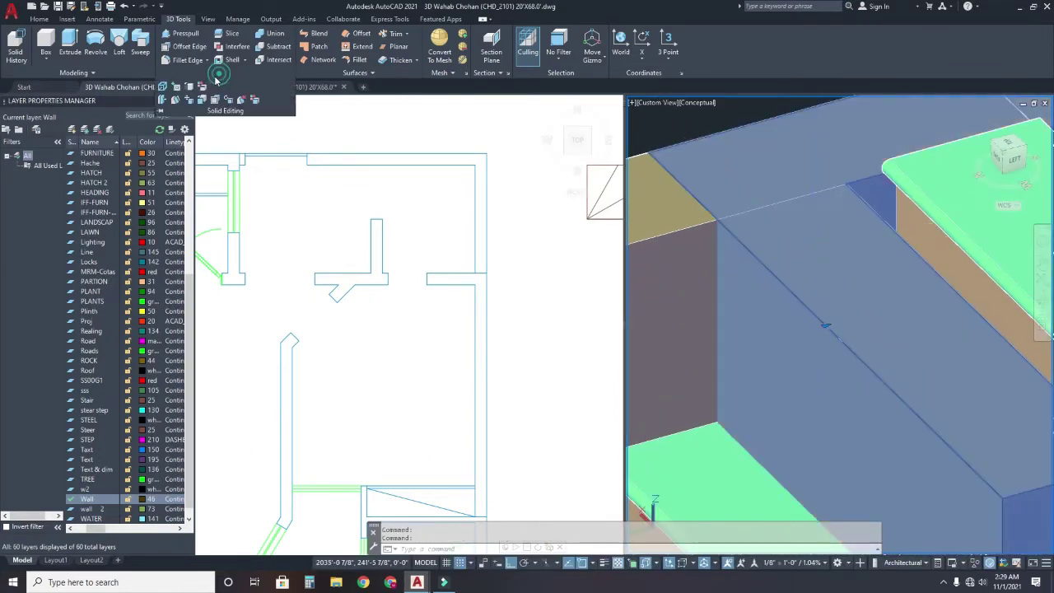
click(195, 100)
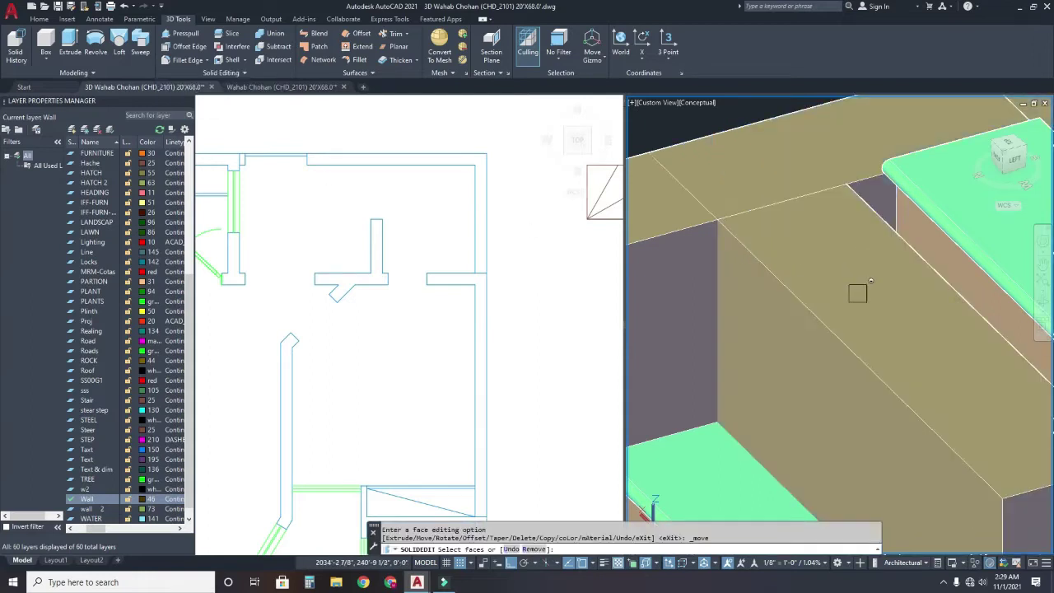
click(842, 276)
mouse_move(841, 276)
shift+middle_down()
mouse_move(851, 325)
mouse_move(750, 210)
shift+middle_up()
key(Escape)
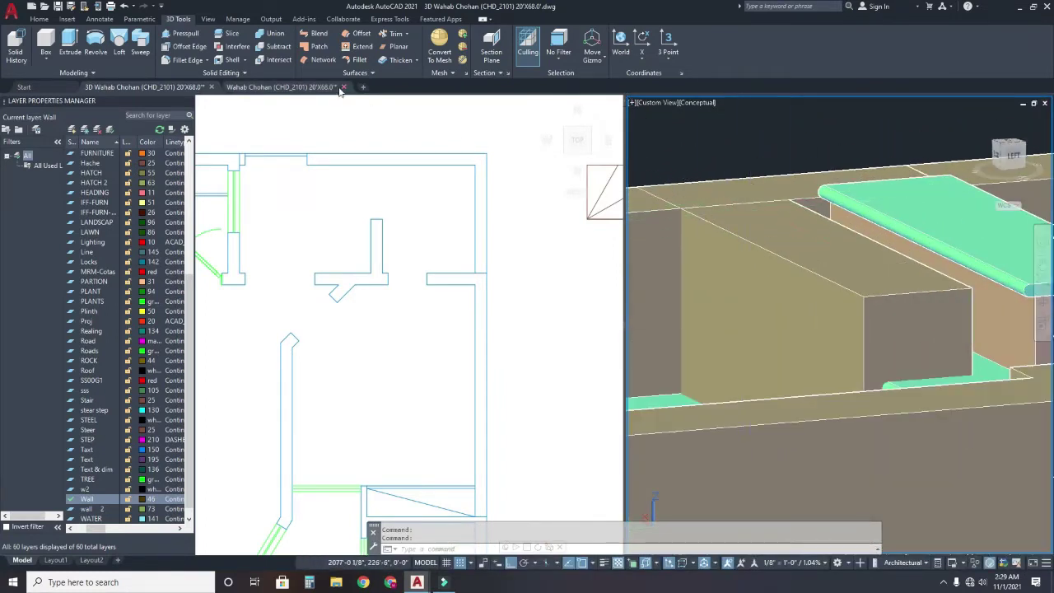
click(221, 74)
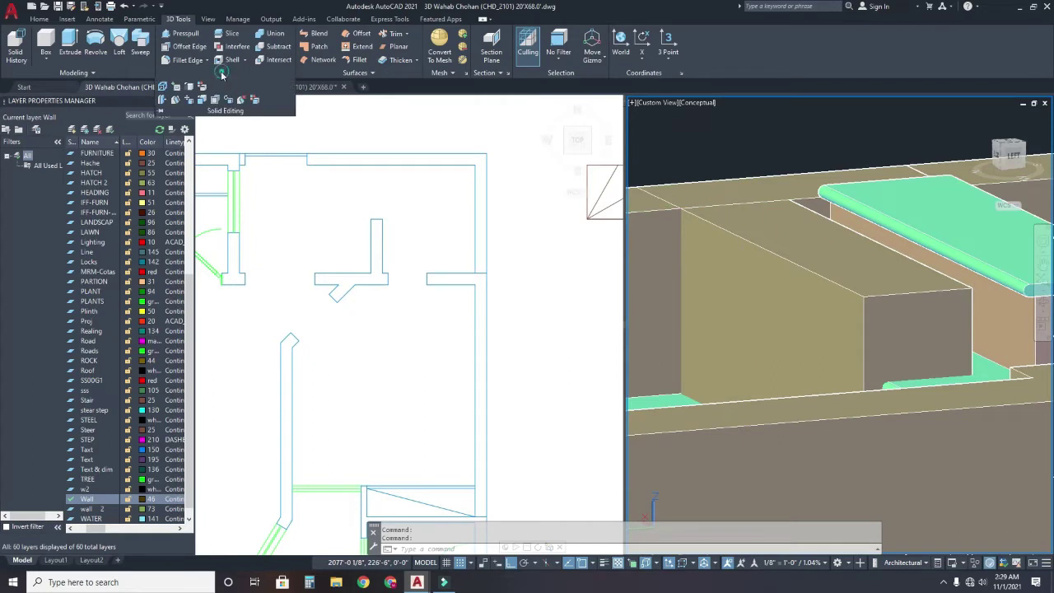
click(191, 105)
click(756, 218)
mouse_move(757, 220)
shift+middle_down()
mouse_move(818, 254)
mouse_move(789, 305)
mouse_move(698, 273)
mouse_move(805, 238)
mouse_move(761, 282)
shift+middle_up()
key(Return)
key(Escape)
scroll(805, 238, down, 3)
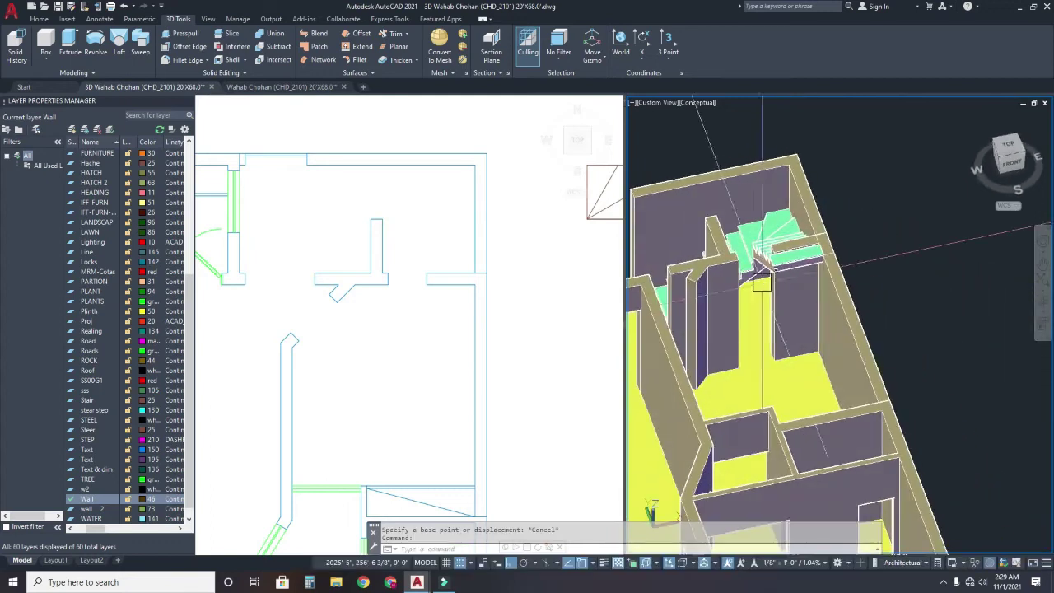
scroll(793, 249, up, 4)
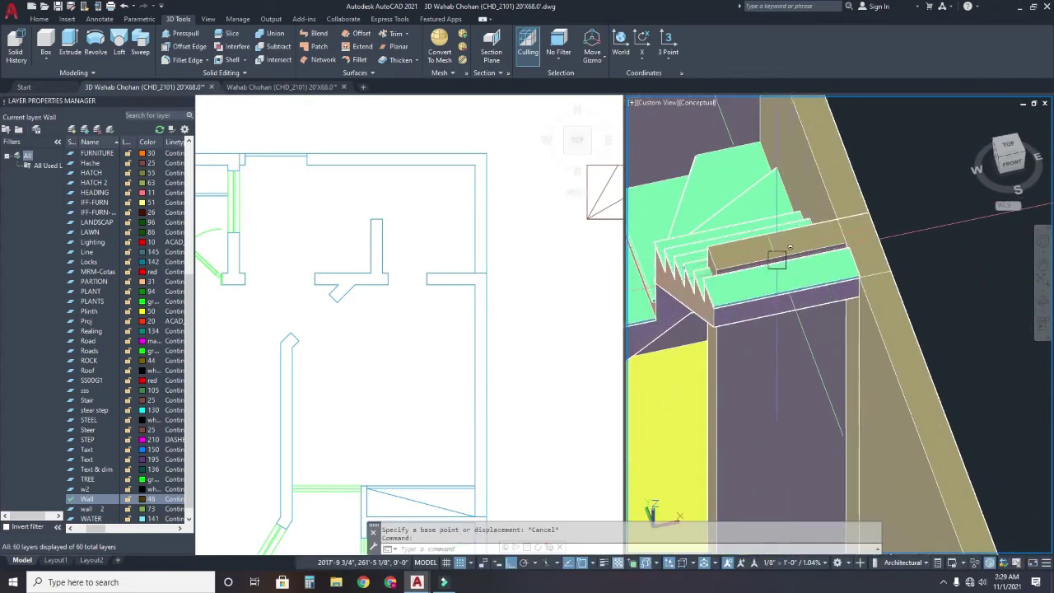
shift+middle_drag(718, 271, 814, 240)
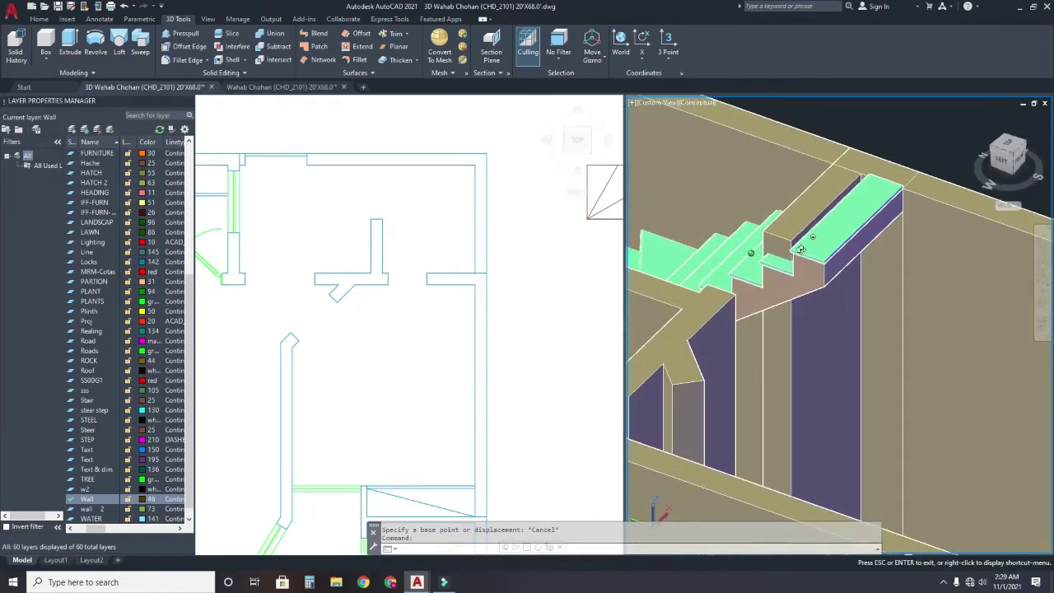
scroll(814, 240, up, 2)
scroll(768, 274, up, 3)
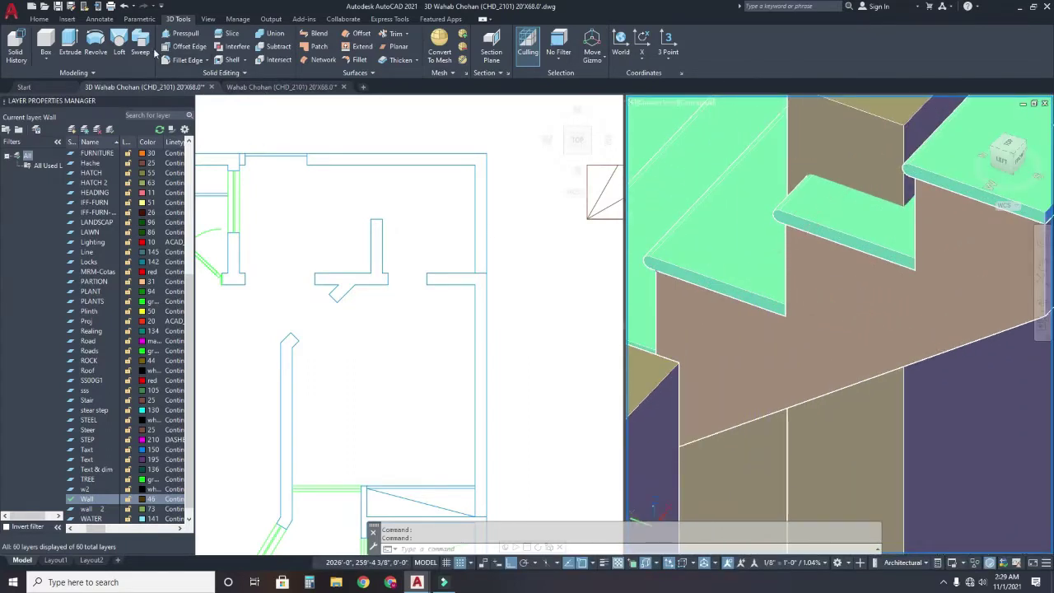
- Draw a box solid from the stair top across to the wall, setting its height
click(52, 41)
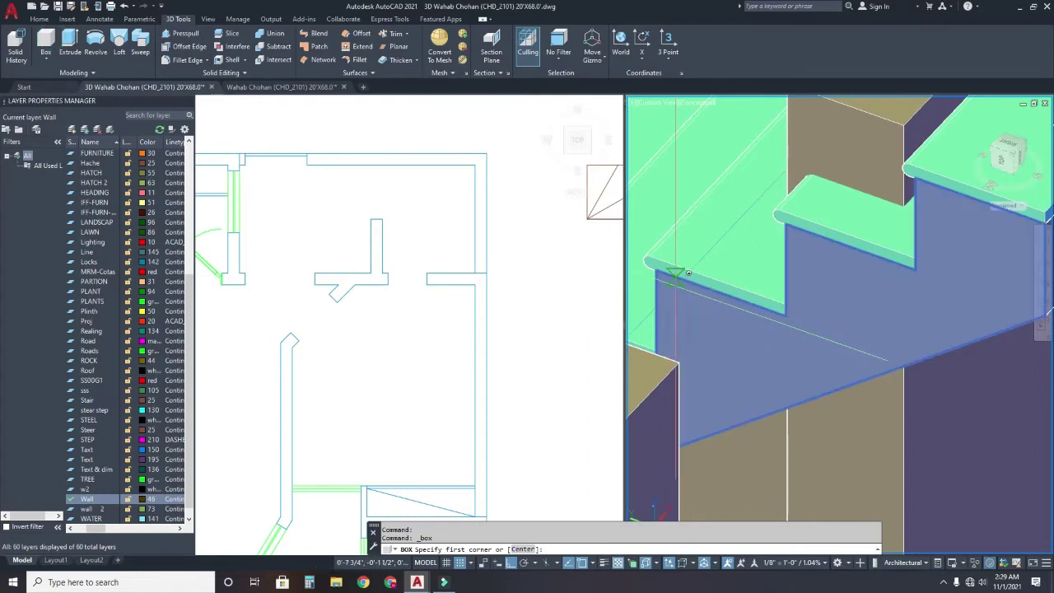
click(649, 262)
shift+middle_drag(650, 262, 778, 216)
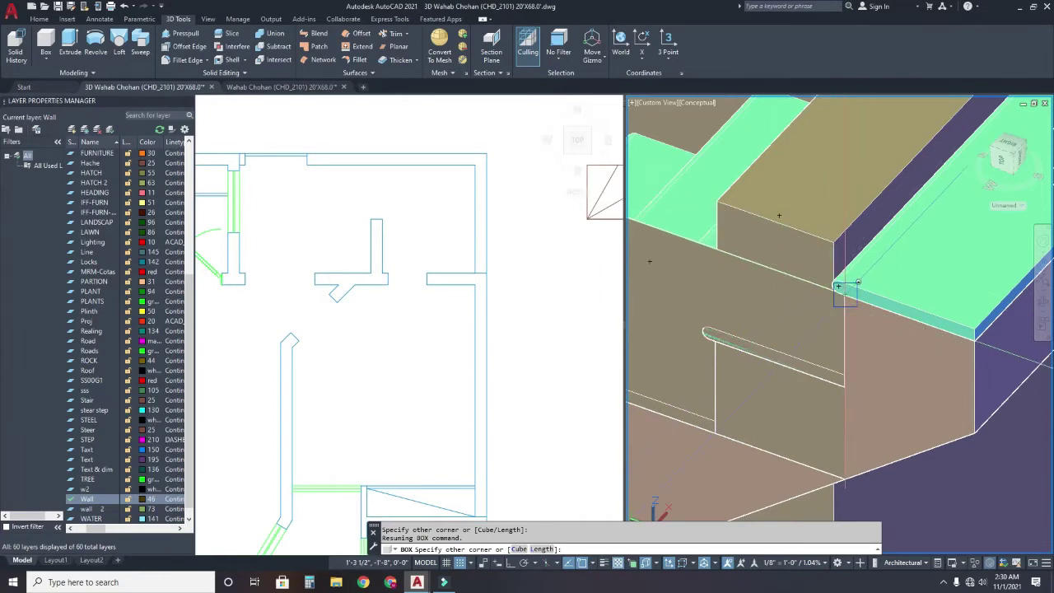
shift+middle_drag(838, 286, 884, 305)
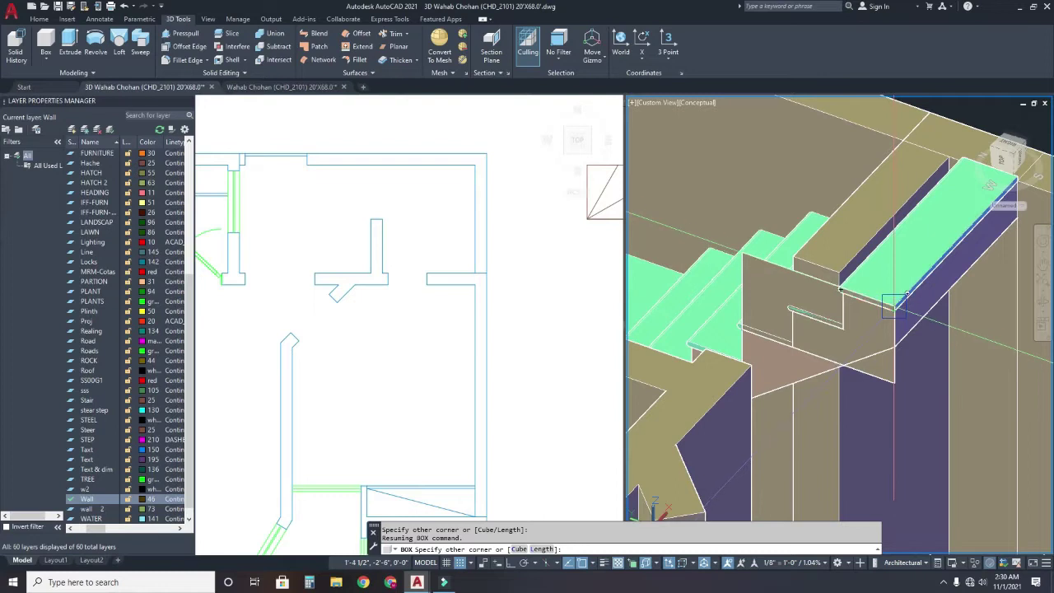
click(894, 305)
mouse_move(894, 305)
shift+middle_down()
mouse_move(949, 209)
mouse_move(789, 340)
shift+middle_up()
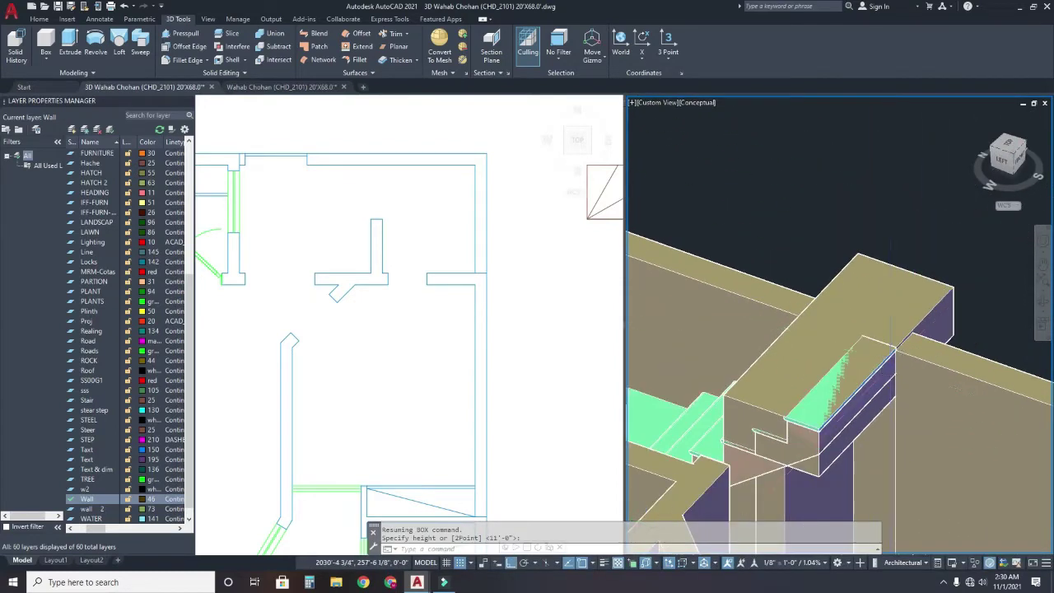
click(850, 396)
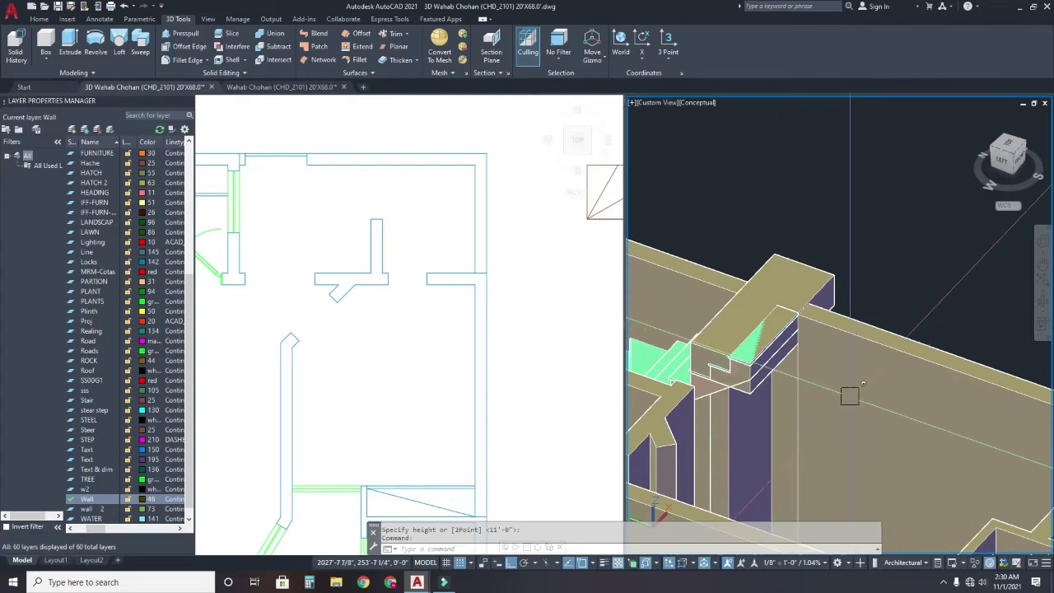
- Use SUBTRACT to cut the new box out of the wall solid beside the stair
text(subtr)
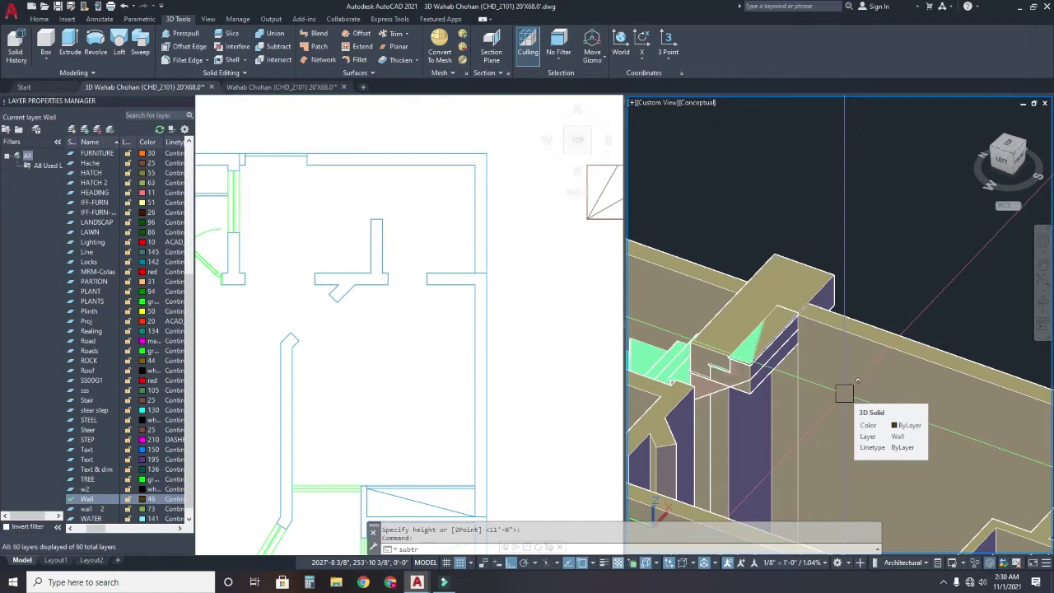
text(a)
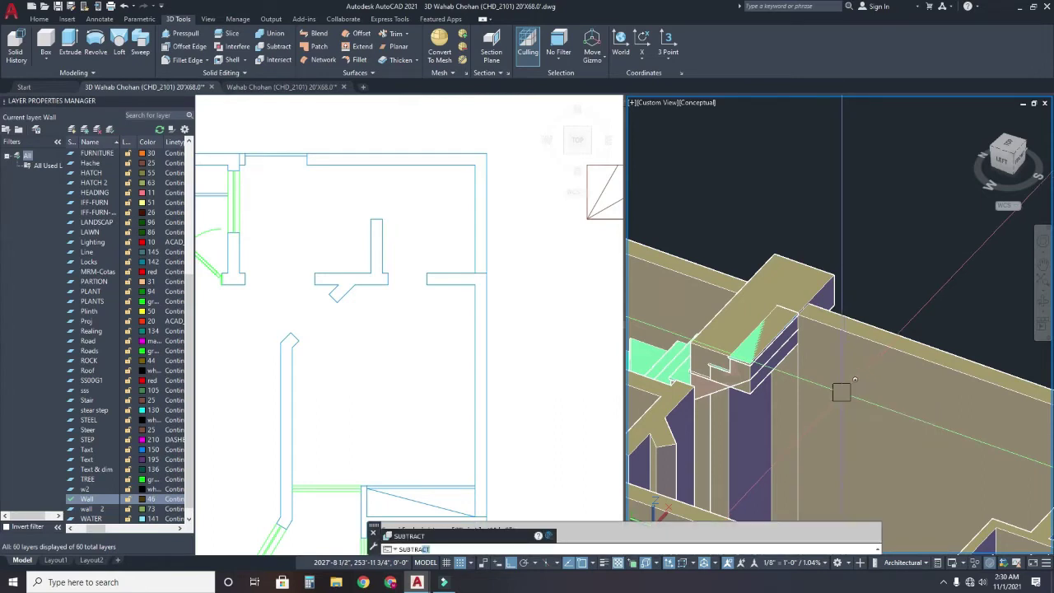
key(Return)
click(838, 389)
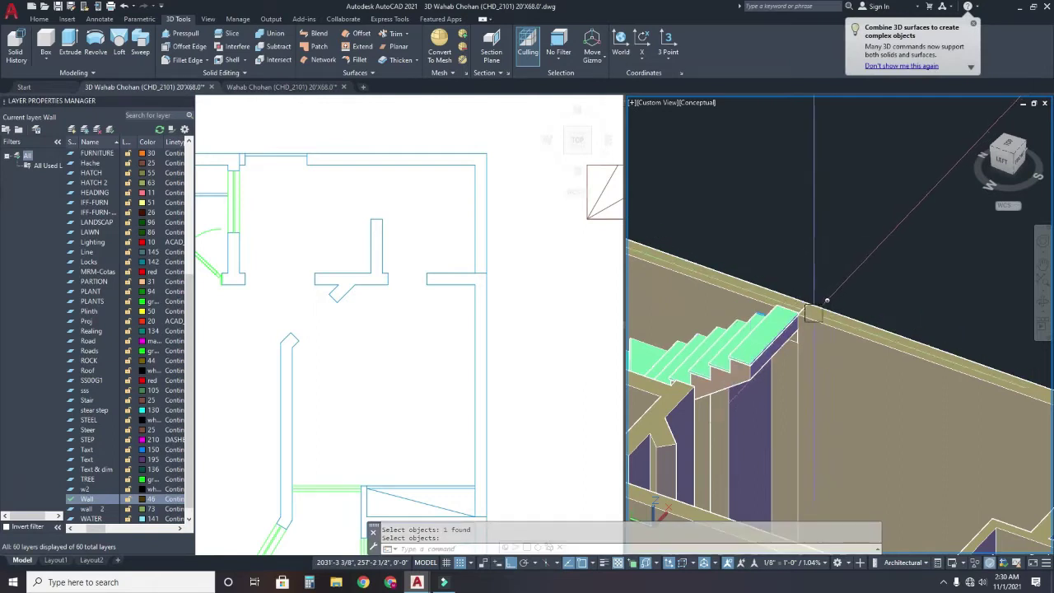
mouse_move(812, 346)
shift+middle_down()
mouse_move(804, 315)
mouse_move(584, 325)
mouse_move(727, 317)
mouse_move(889, 370)
shift+middle_up()
key(Escape)
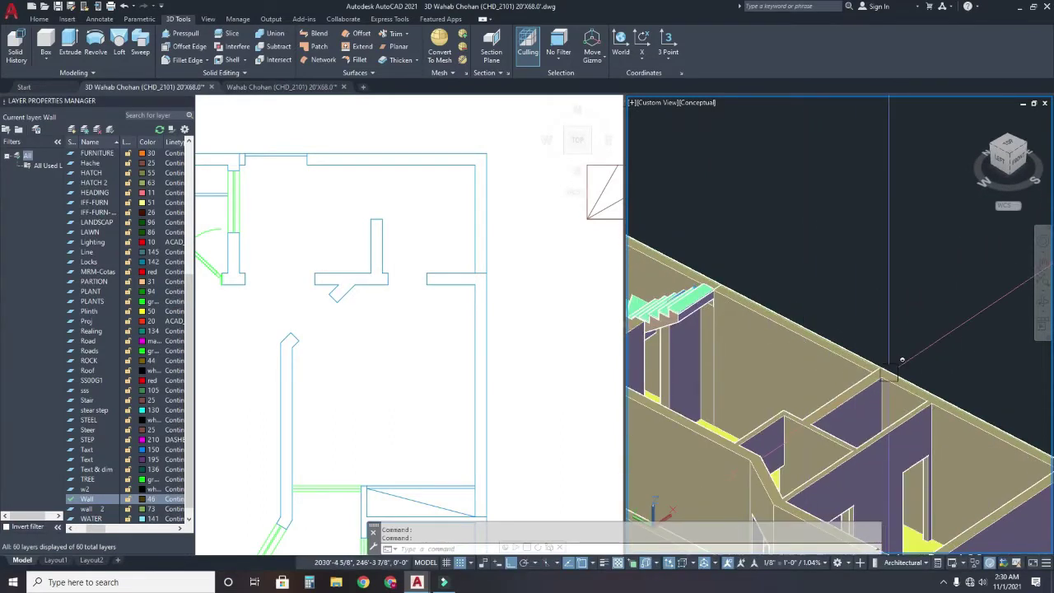
- Union the wall and floor solids with UNI, then orbit to a new angle
text(uni)
key(Return)
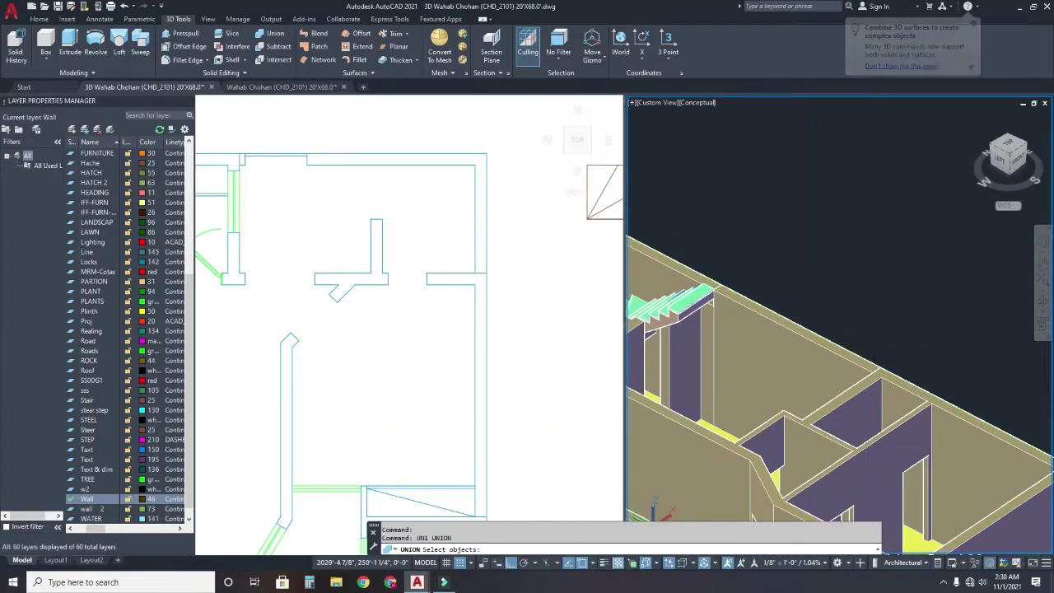
click(893, 362)
click(913, 370)
key(Return)
scroll(913, 370, down, 3)
shift+middle_drag(824, 345, 712, 254)
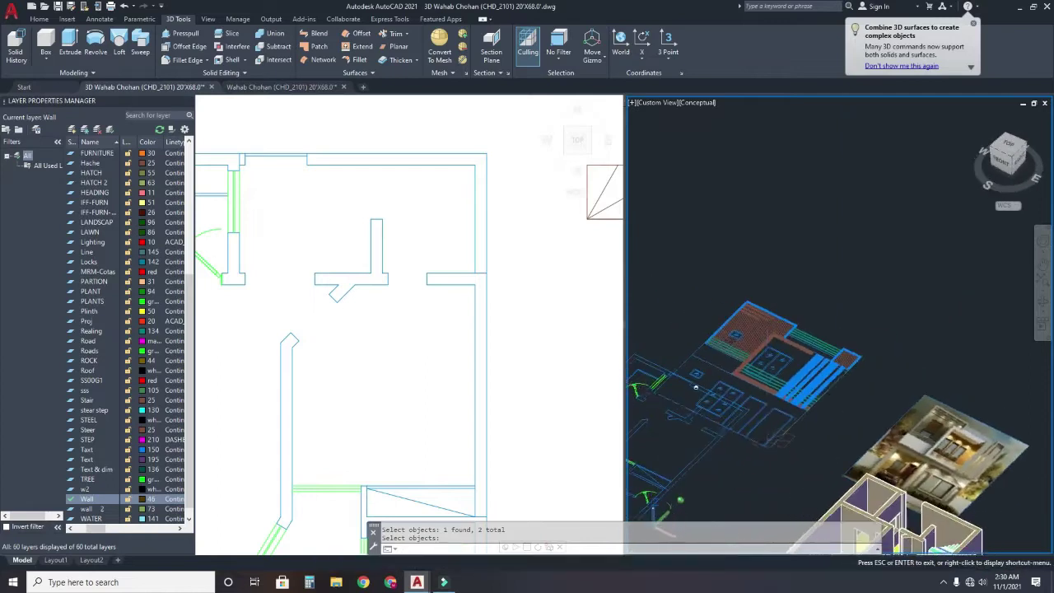
scroll(786, 301, up, 4)
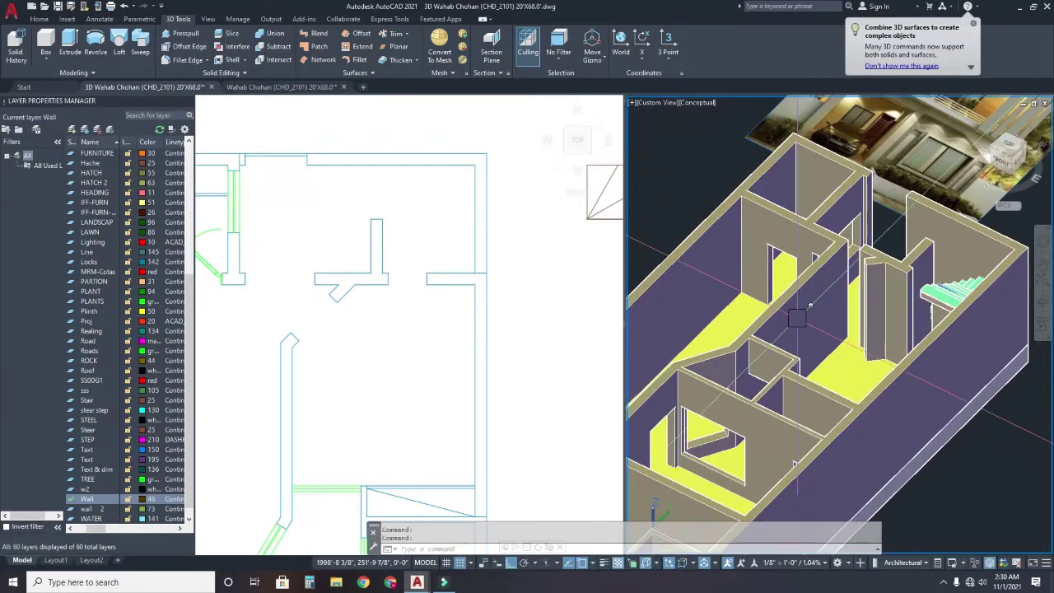
scroll(814, 275, up, 2)
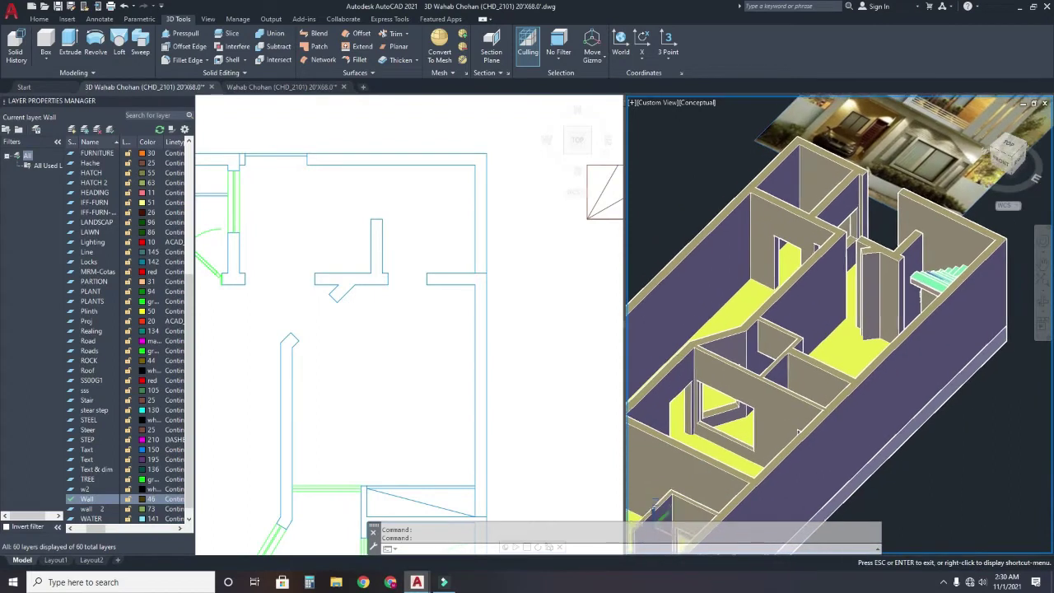
- In the Top view, draw a 12' tall box between the wall corner and door wall
click(429, 386)
scroll(430, 385, down, 1)
scroll(400, 350, down, 1)
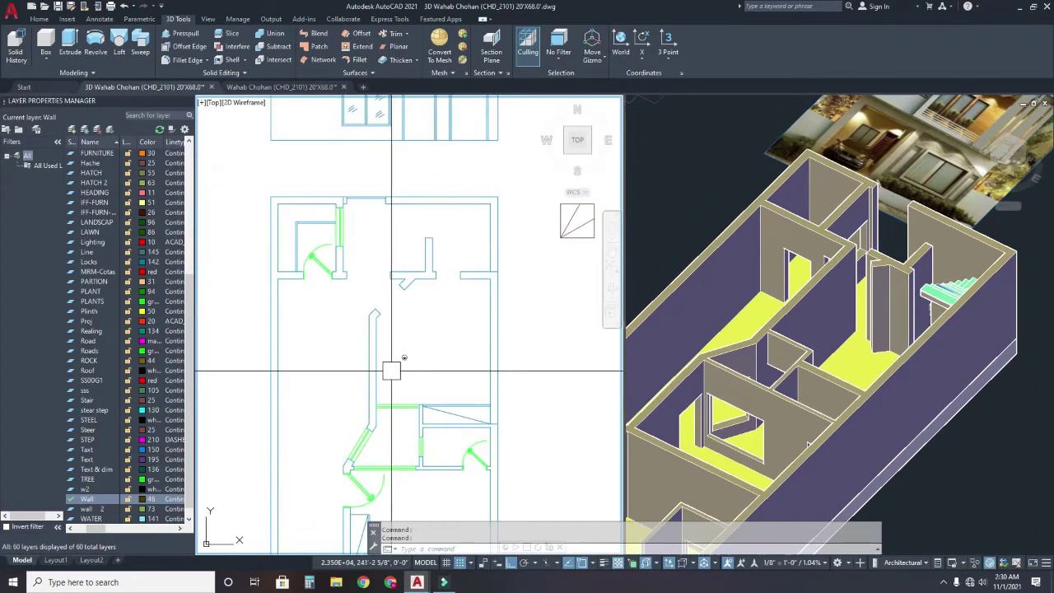
click(46, 38)
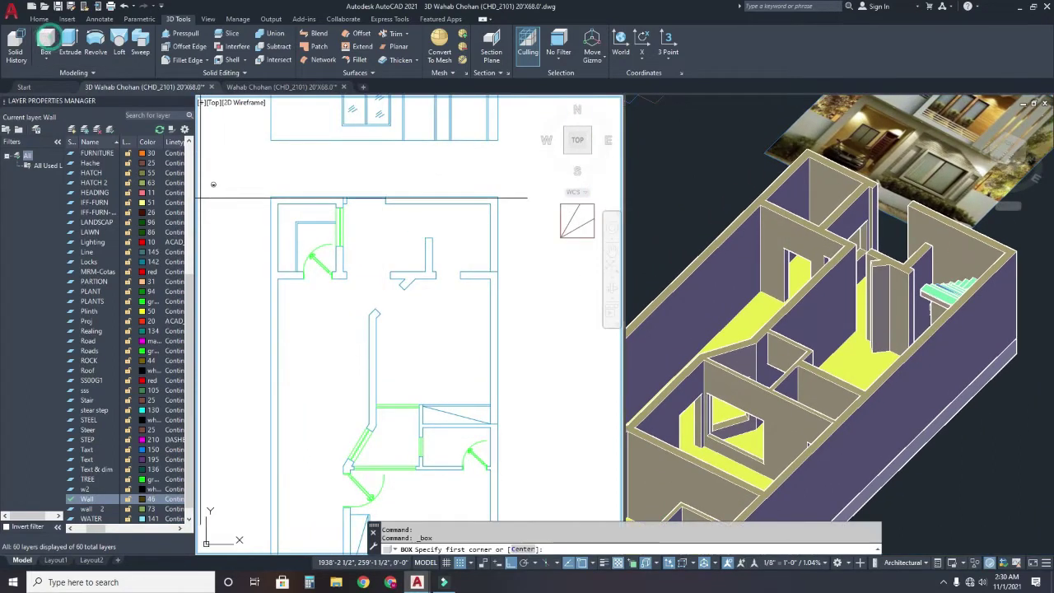
scroll(347, 387, up, 2)
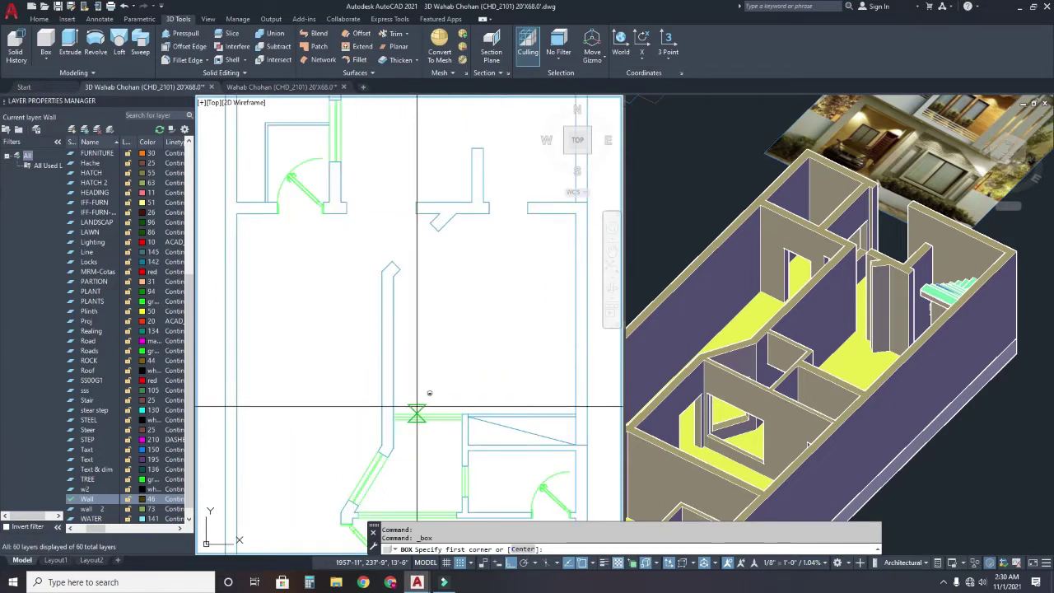
click(393, 414)
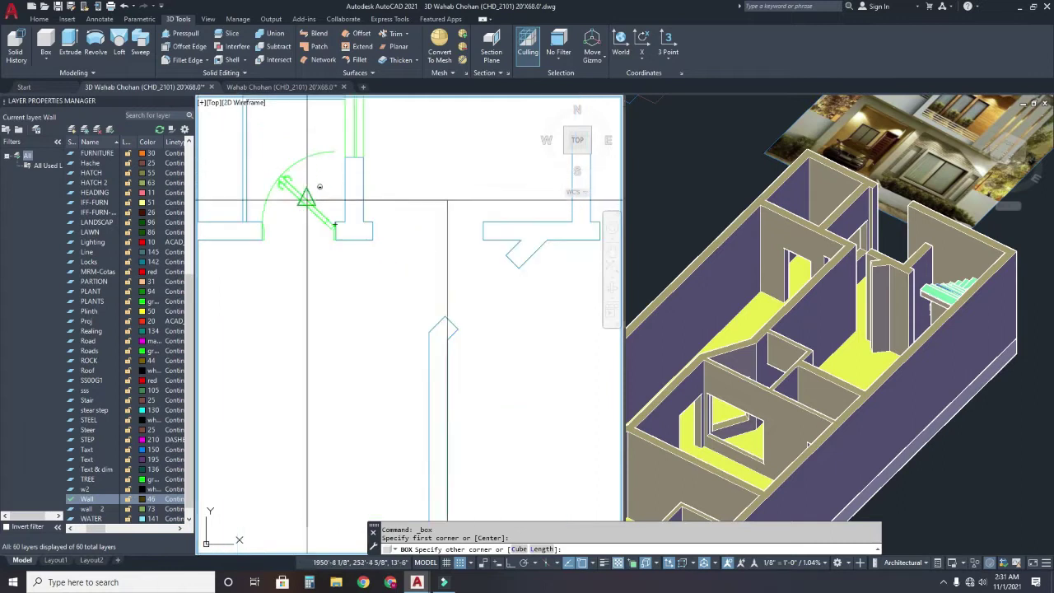
scroll(321, 206, up, 5)
click(368, 244)
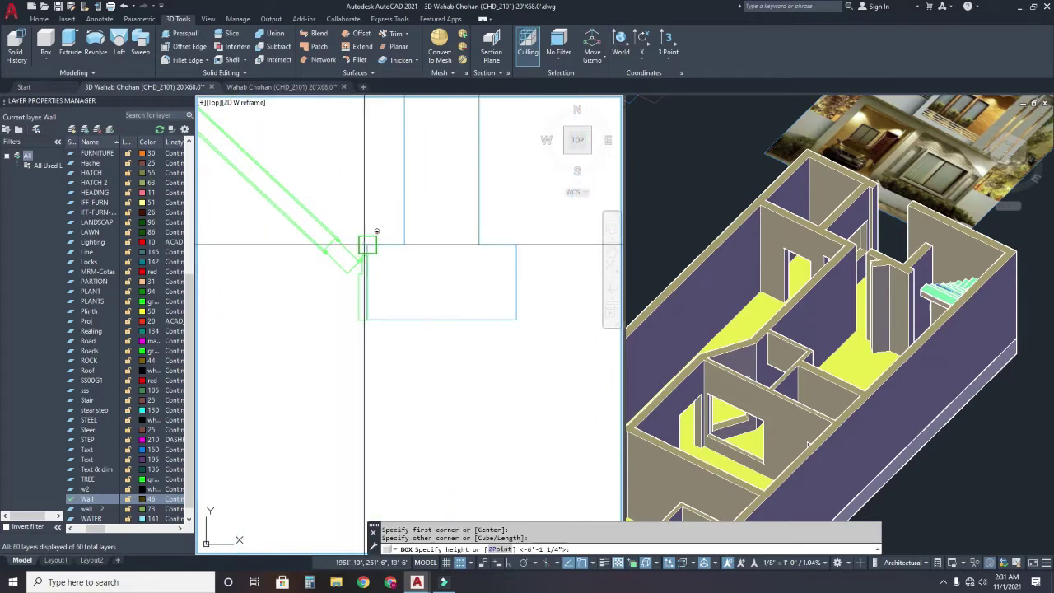
scroll(368, 245, down, 5)
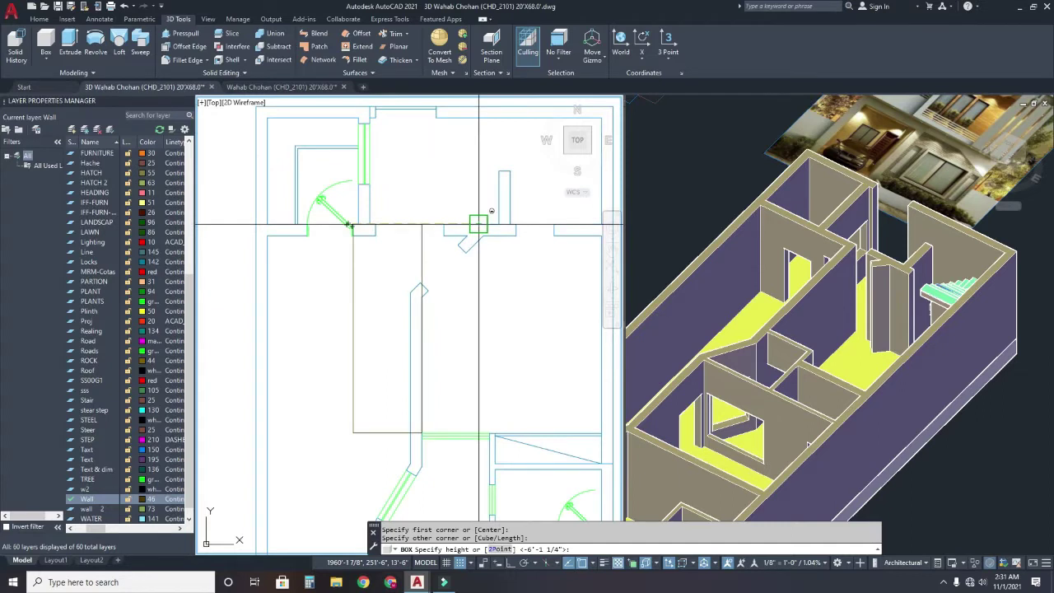
text(12')
key(Return)
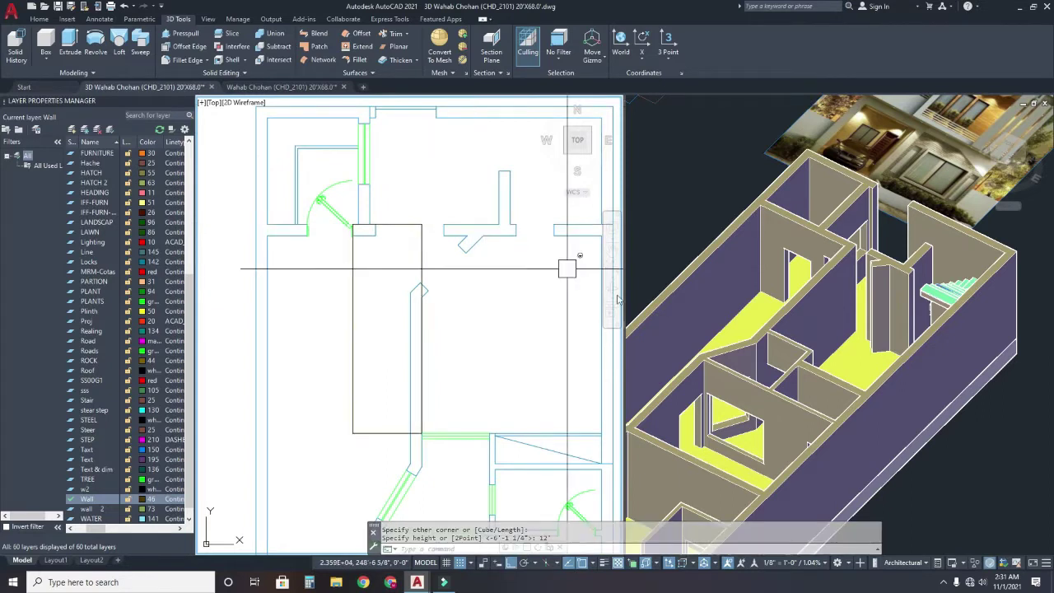
- Start MOVE in the 3D view and select the new box
click(910, 394)
scroll(910, 393, down, 3)
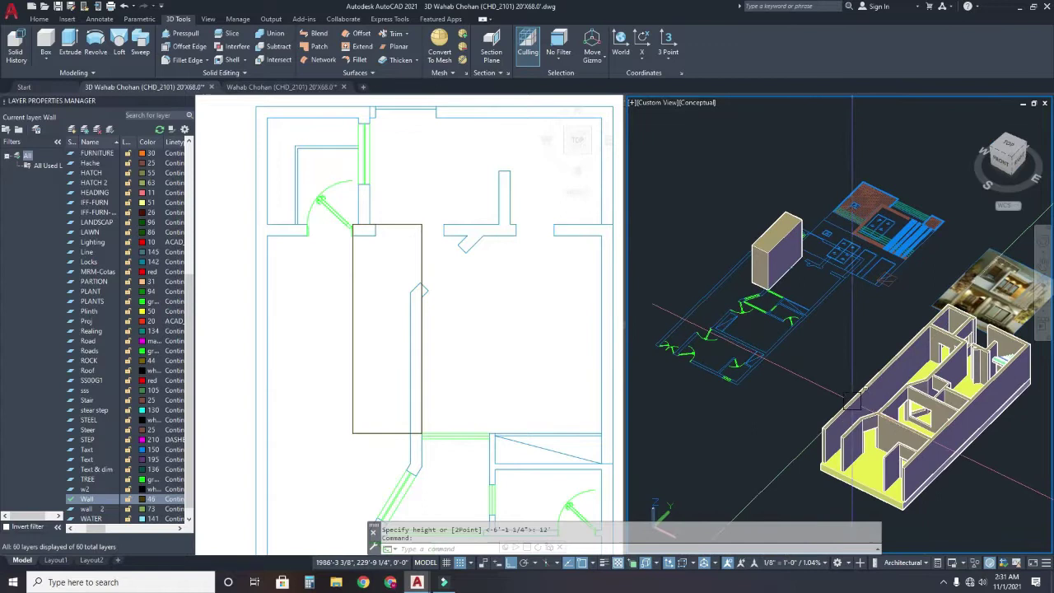
text(m)
key(Return)
scroll(762, 264, up, 3)
click(762, 264)
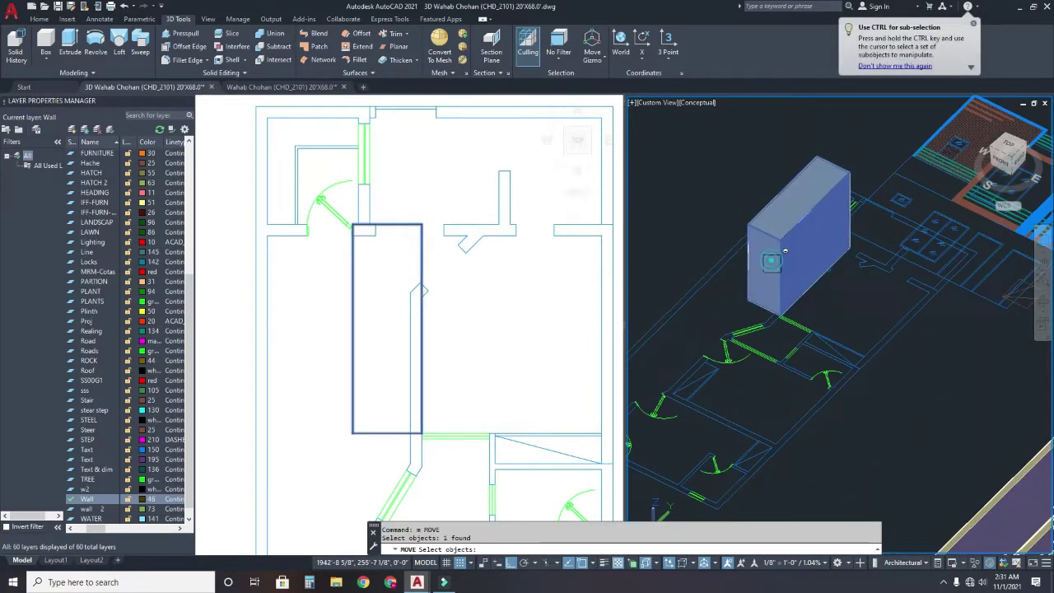
key(Return)
- Move the box from its corner onto the house's wall corner
scroll(813, 308, down, 3)
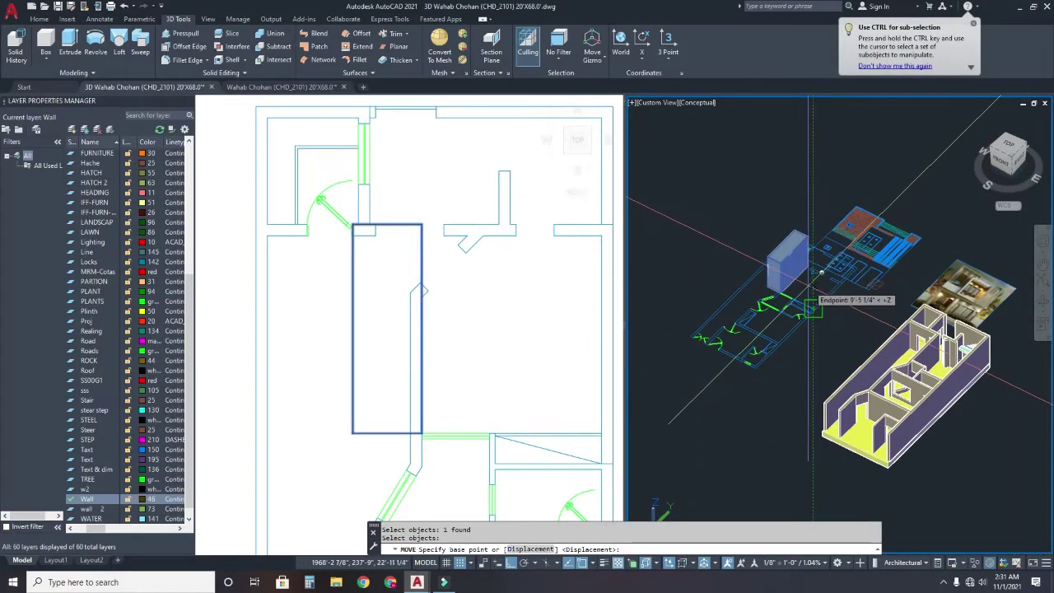
shift+middle_drag(785, 270, 760, 269)
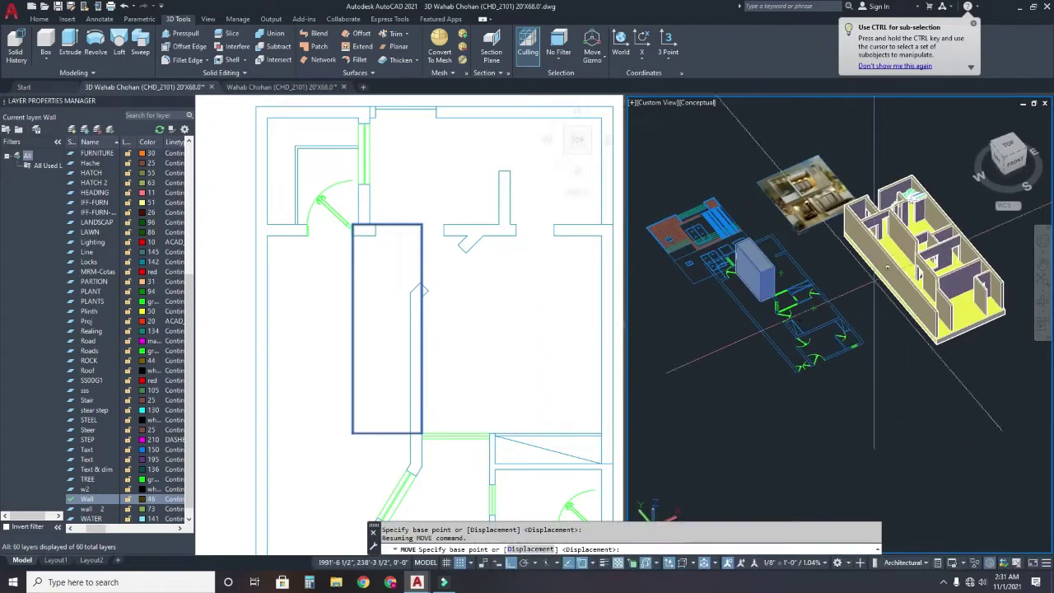
scroll(760, 269, up, 3)
scroll(760, 269, up, 3)
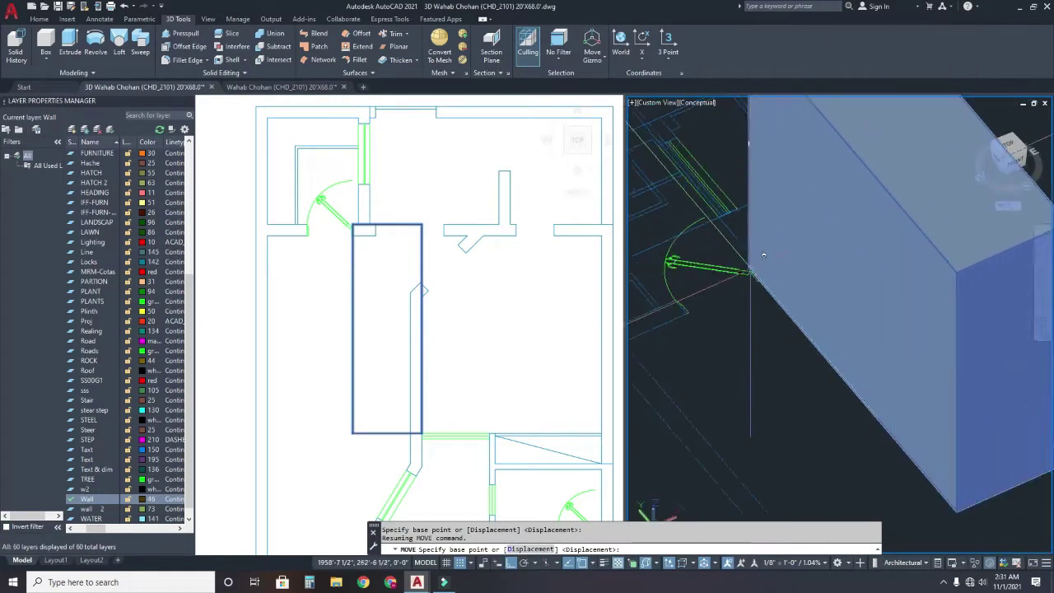
scroll(762, 268, up, 2)
scroll(731, 249, up, 1)
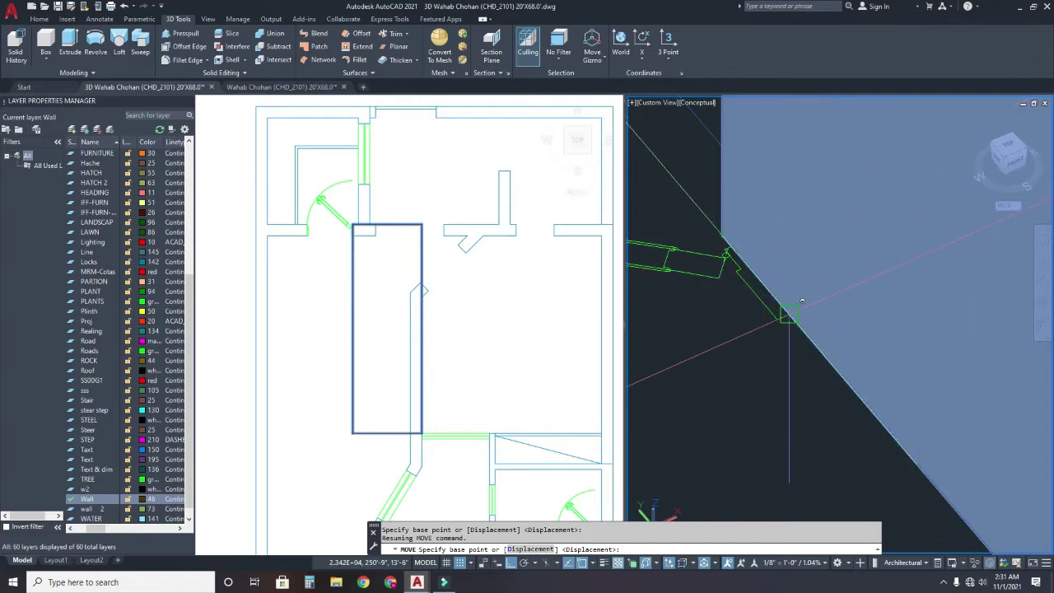
click(734, 221)
scroll(734, 222, down, 2)
scroll(782, 222, down, 2)
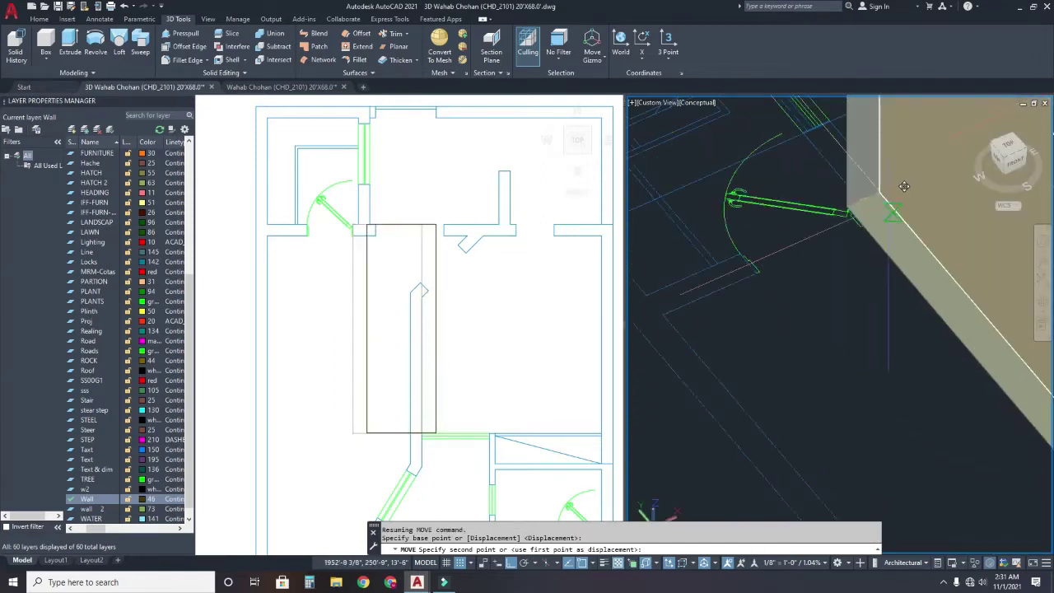
scroll(864, 223, down, 2)
scroll(898, 227, down, 2)
scroll(899, 228, down, 2)
scroll(901, 230, down, 2)
scroll(905, 233, down, 2)
scroll(911, 236, down, 1)
scroll(911, 236, up, 3)
scroll(901, 271, up, 3)
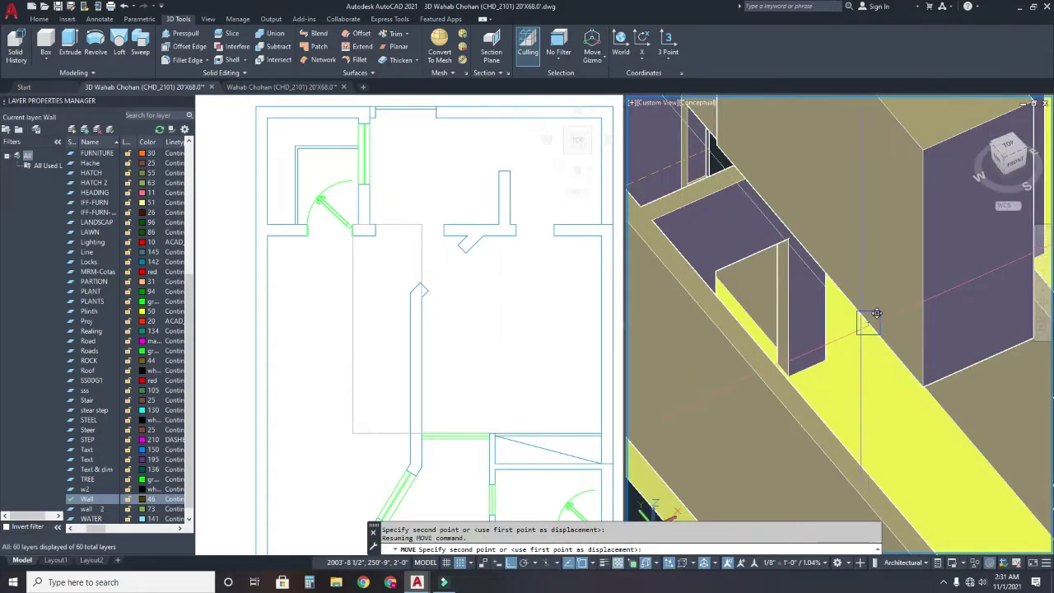
scroll(871, 318, up, 3)
scroll(816, 336, up, 2)
click(730, 356)
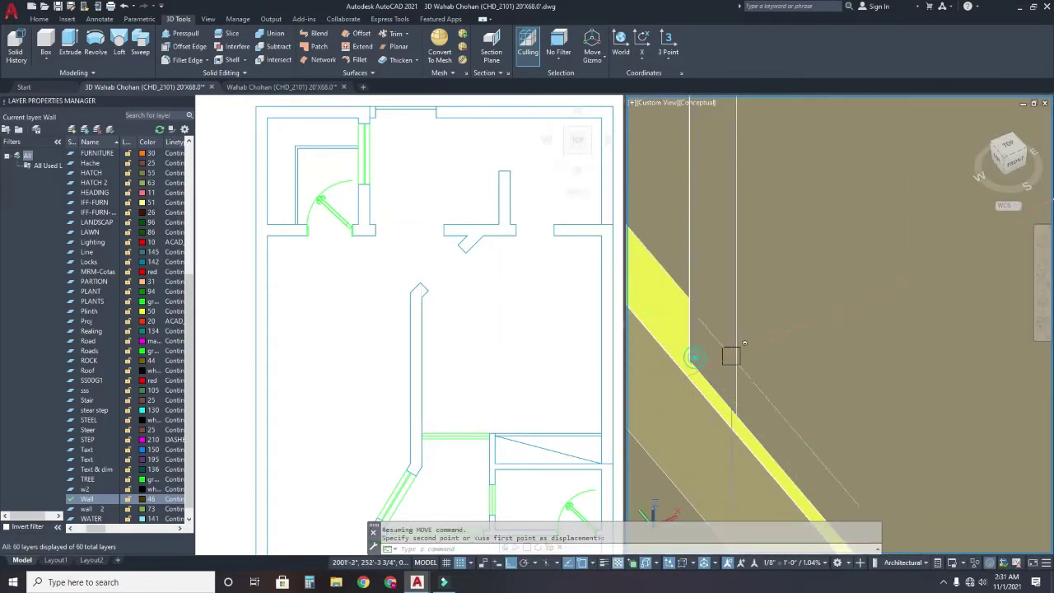
scroll(731, 354, down, 3)
scroll(818, 347, down, 3)
mouse_move(870, 365)
shift+middle_down()
mouse_move(862, 341)
mouse_move(875, 346)
mouse_move(897, 326)
mouse_move(912, 307)
mouse_move(900, 302)
shift+middle_up()
- Subtract the 12' box from the merged house solid, then make the Top viewport active
text(s)
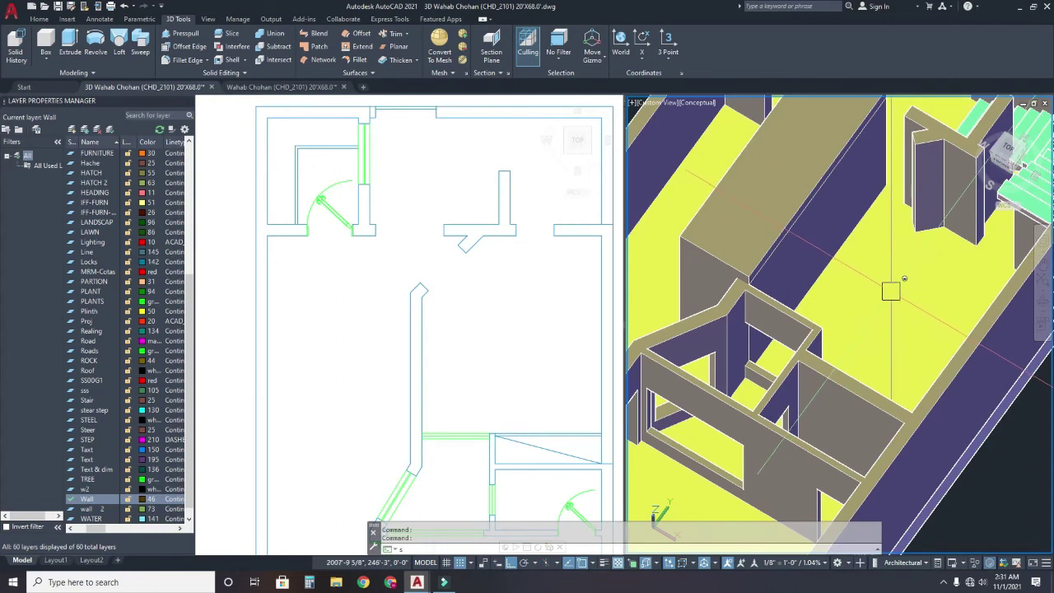
text(ubtra)
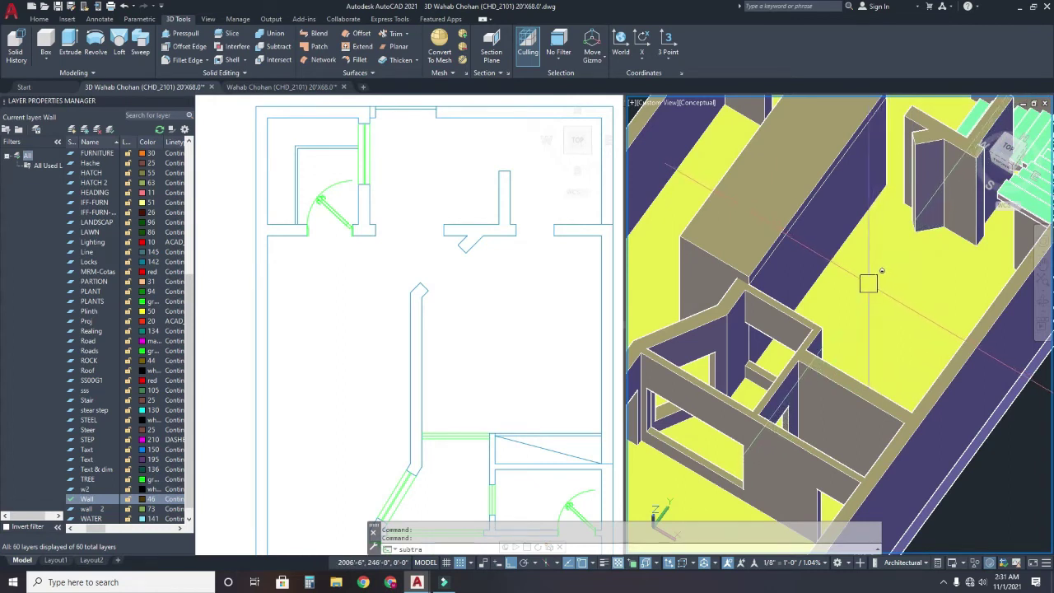
text(c)
key(Return)
click(861, 282)
key(Return)
click(738, 218)
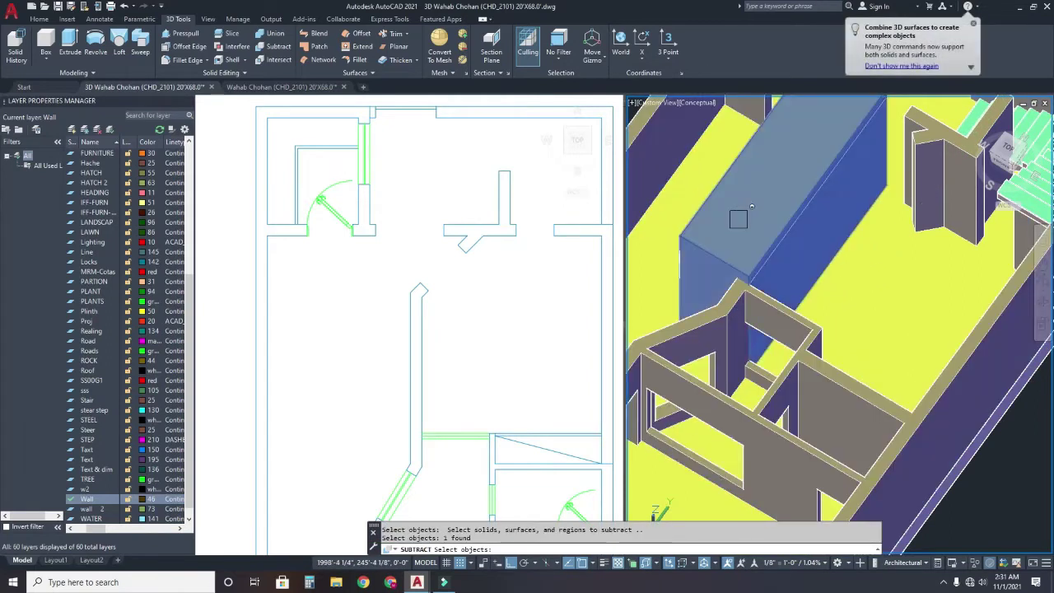
scroll(765, 232, down, 5)
shift+middle_drag(765, 235, 807, 210)
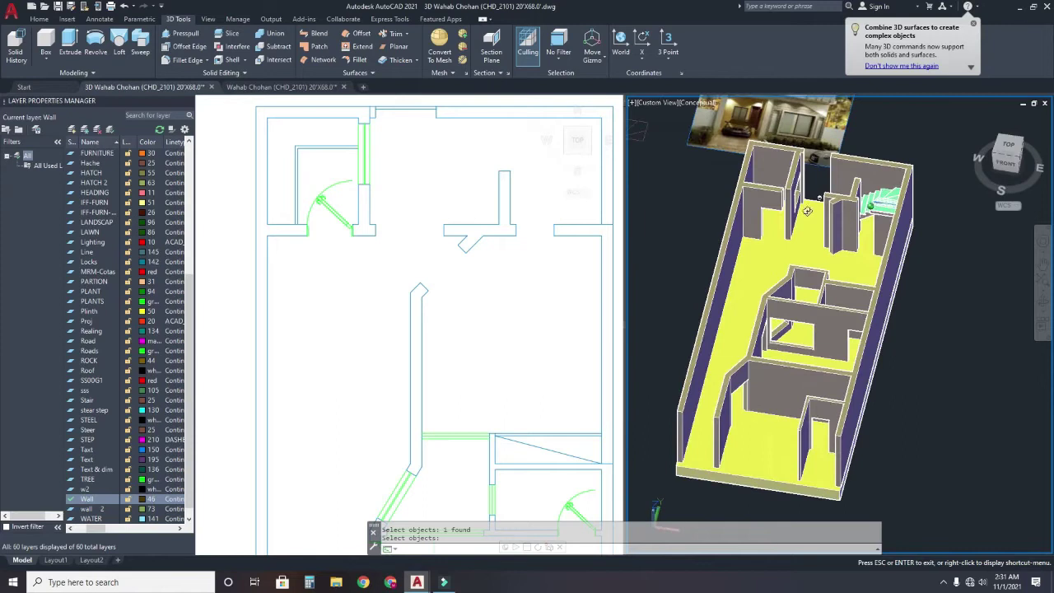
key(Return)
scroll(802, 204, up, 3)
scroll(800, 199, up, 2)
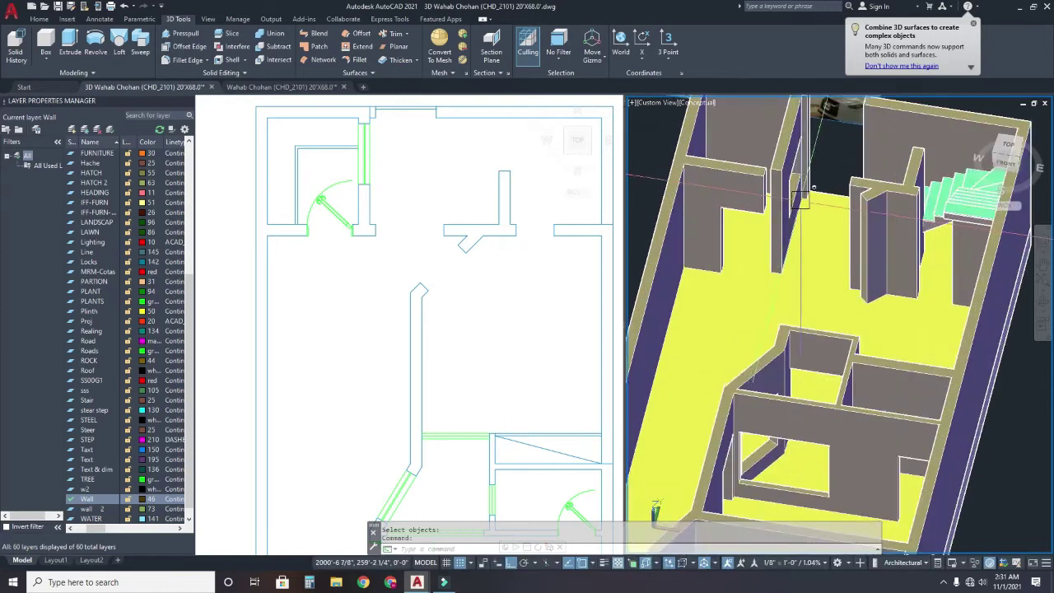
click(404, 267)
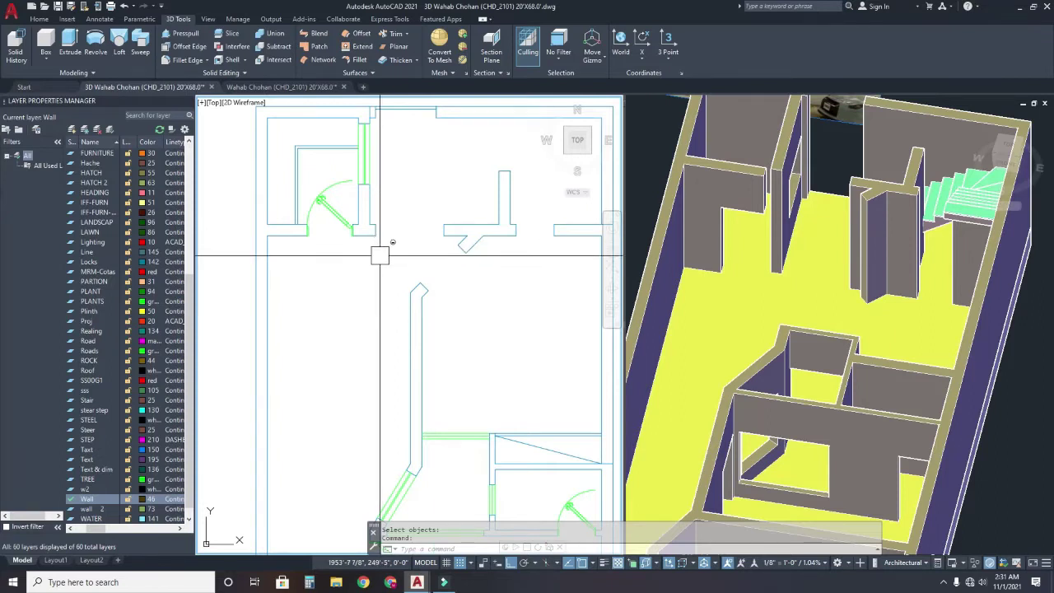
- Attempt to extend two wall lines in the plan, then cancel
text(ex)
key(Return)
click(353, 235)
scroll(378, 221, up, 3)
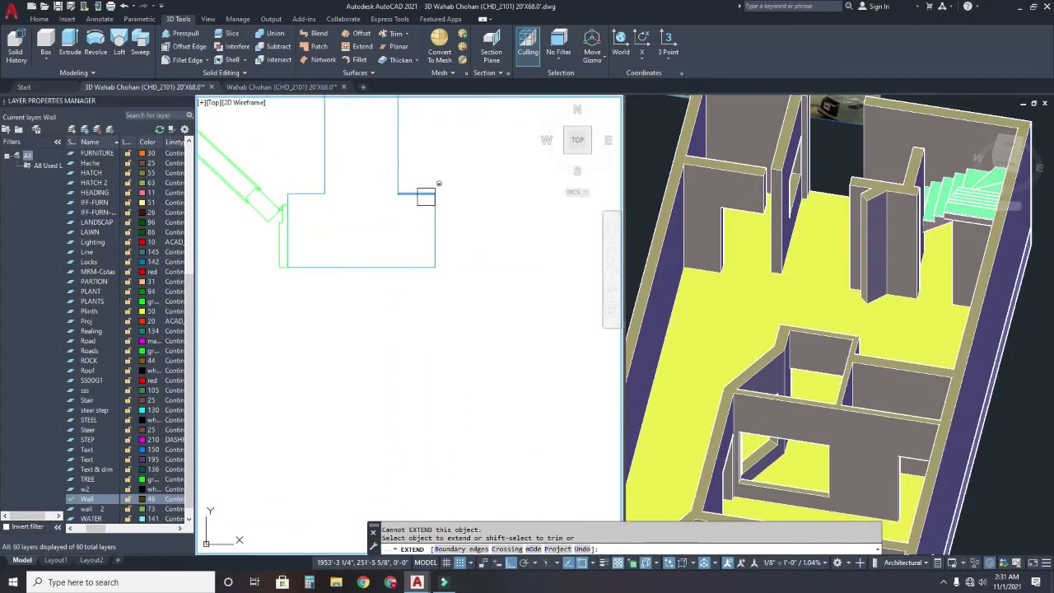
scroll(412, 191, down, 3)
scroll(396, 280, down, 2)
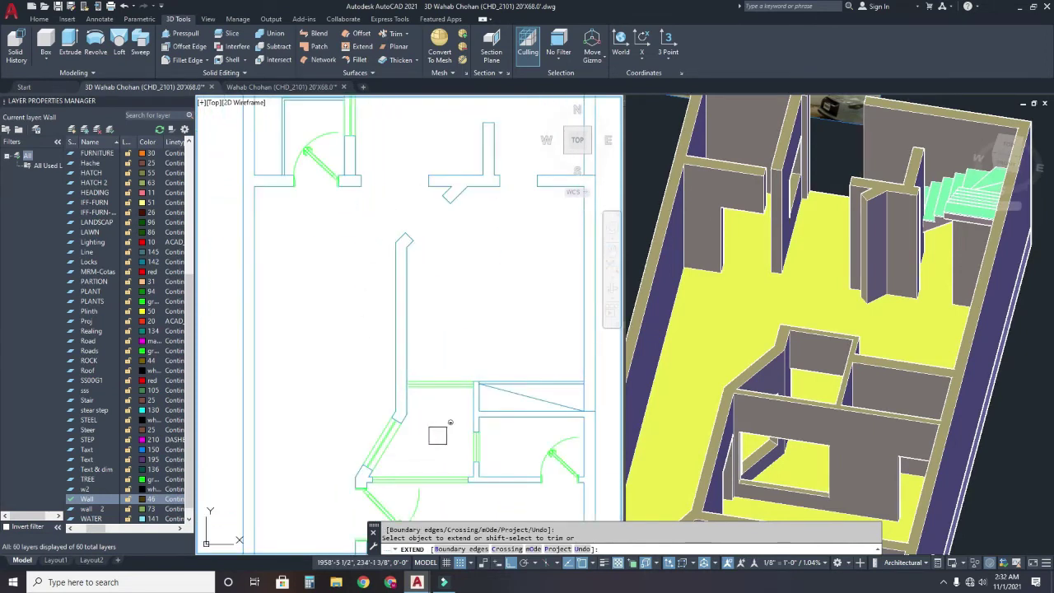
click(433, 385)
scroll(416, 411, down, 2)
scroll(444, 375, down, 1)
key(Escape)
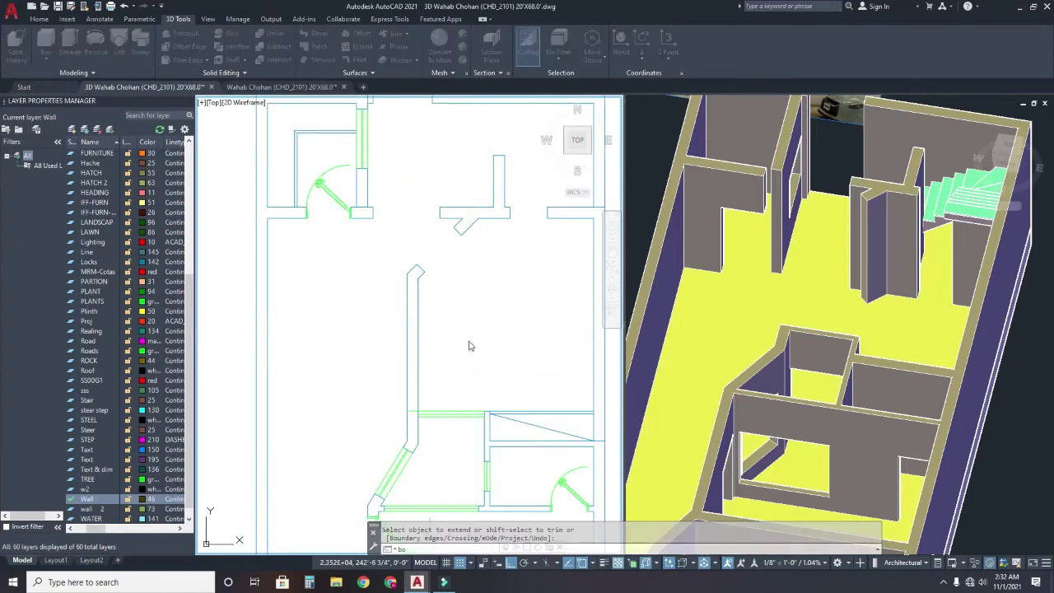
- Create boundary outlines around the slanted central wall and the small wall block
text(bo)
key(Return)
click(414, 314)
click(362, 214)
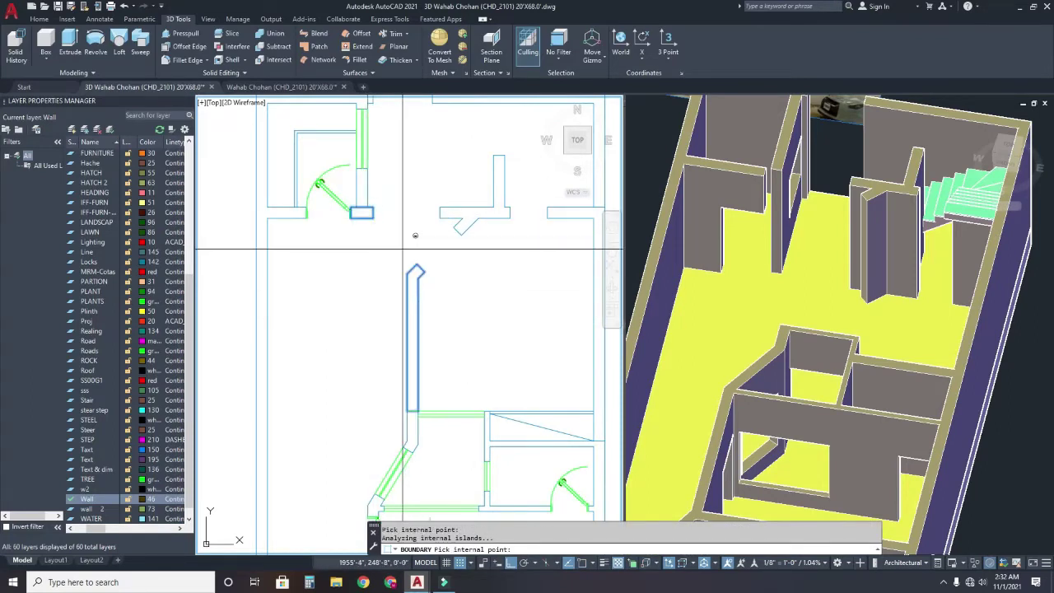
key(Return)
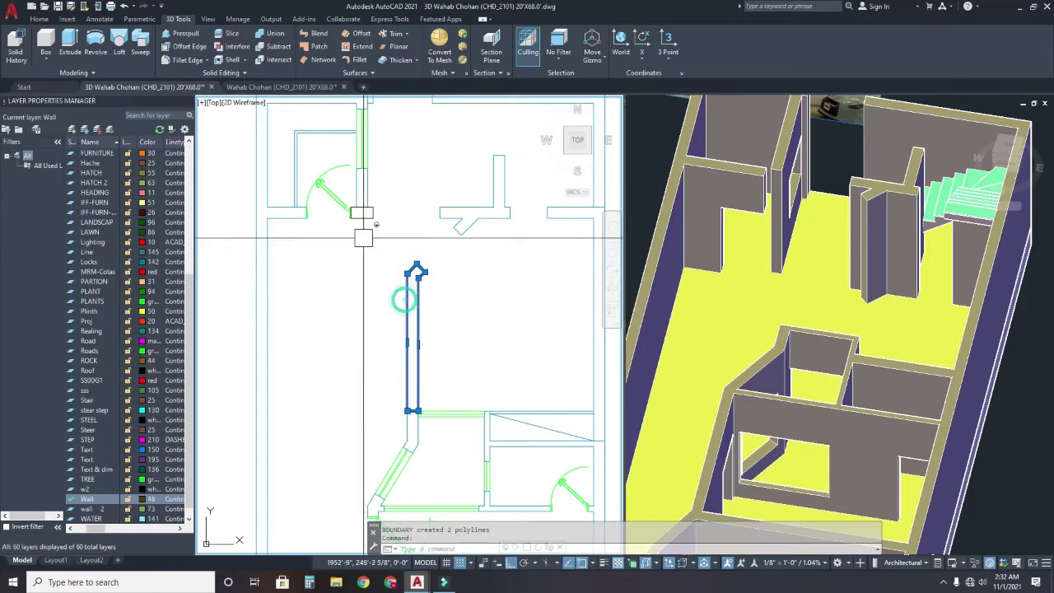
- Extrude the two boundary outlines to 11' height
text(ext)
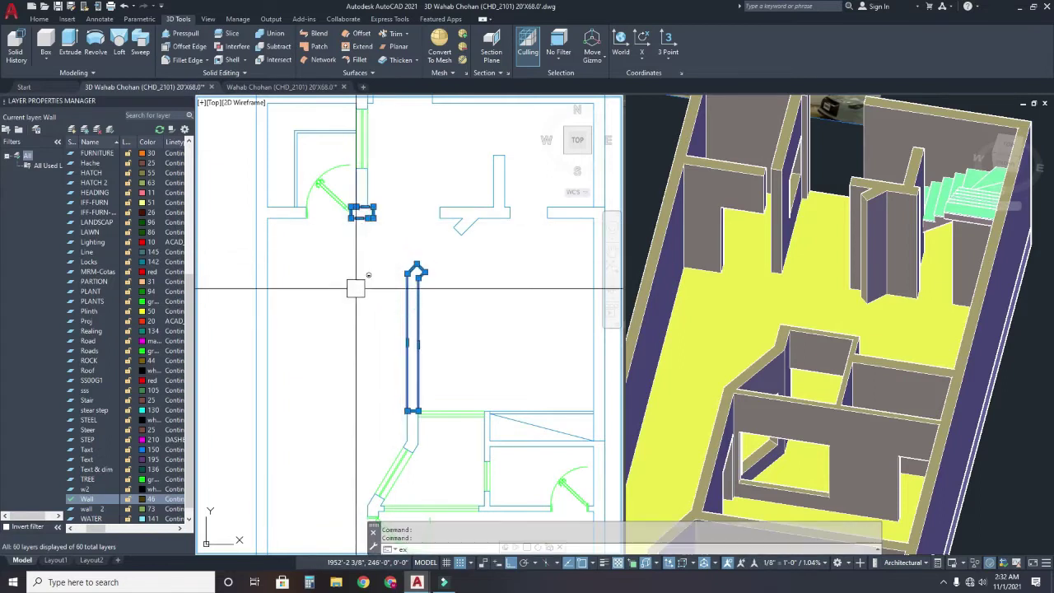
key(Return)
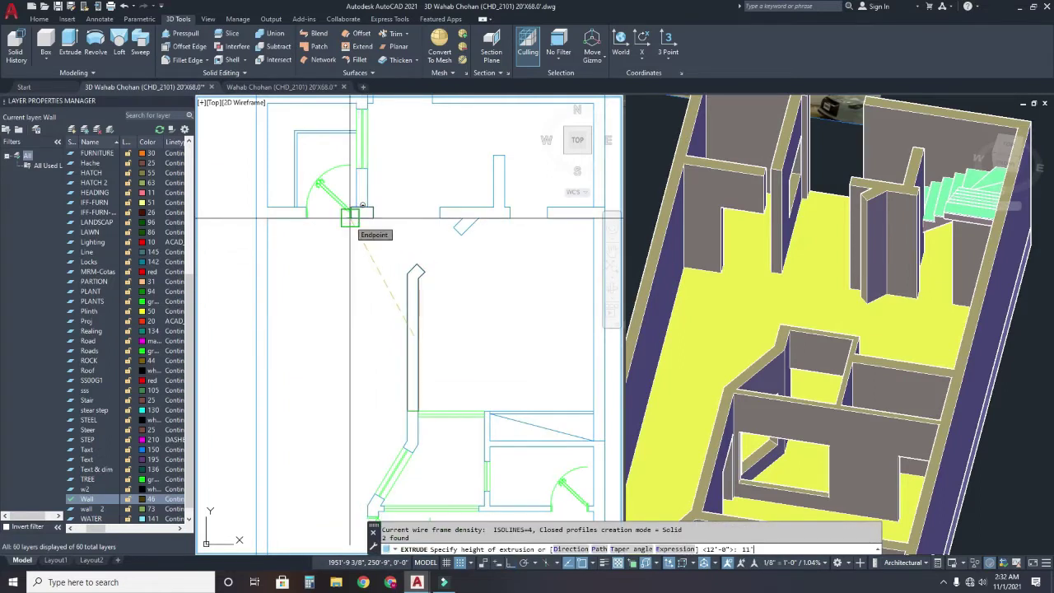
key(Return)
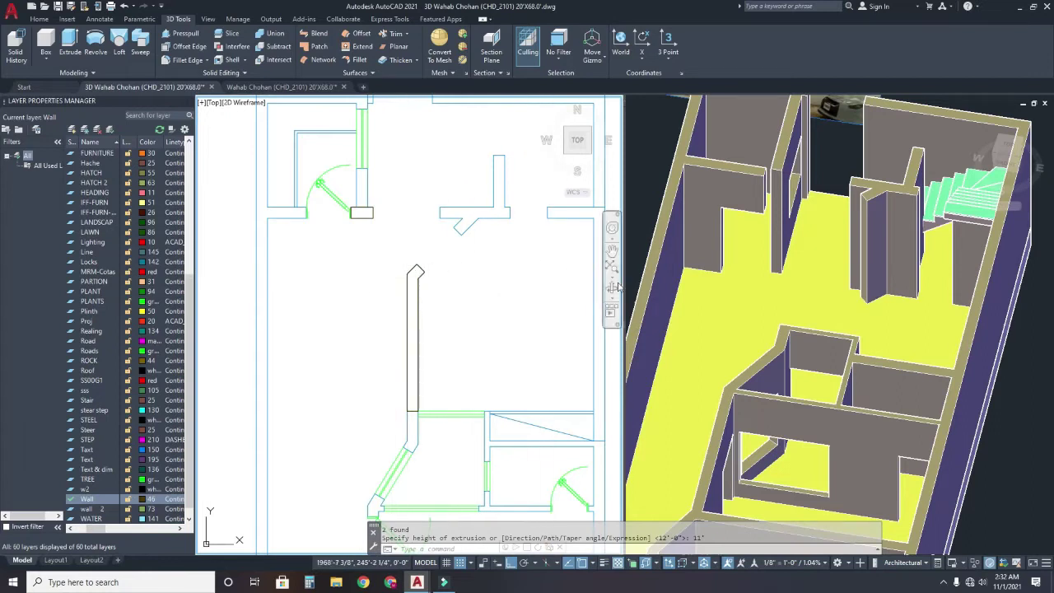
- Move the extruded slanted wall from its base point into place in the 3D house
click(713, 303)
scroll(741, 305, down, 5)
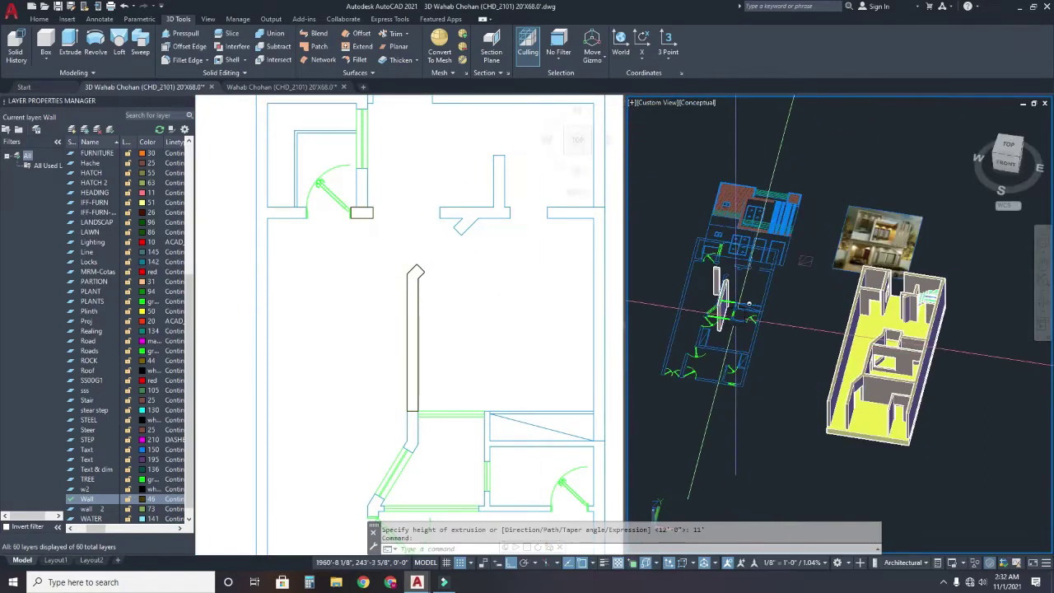
text(m)
key(Return)
scroll(766, 280, up, 5)
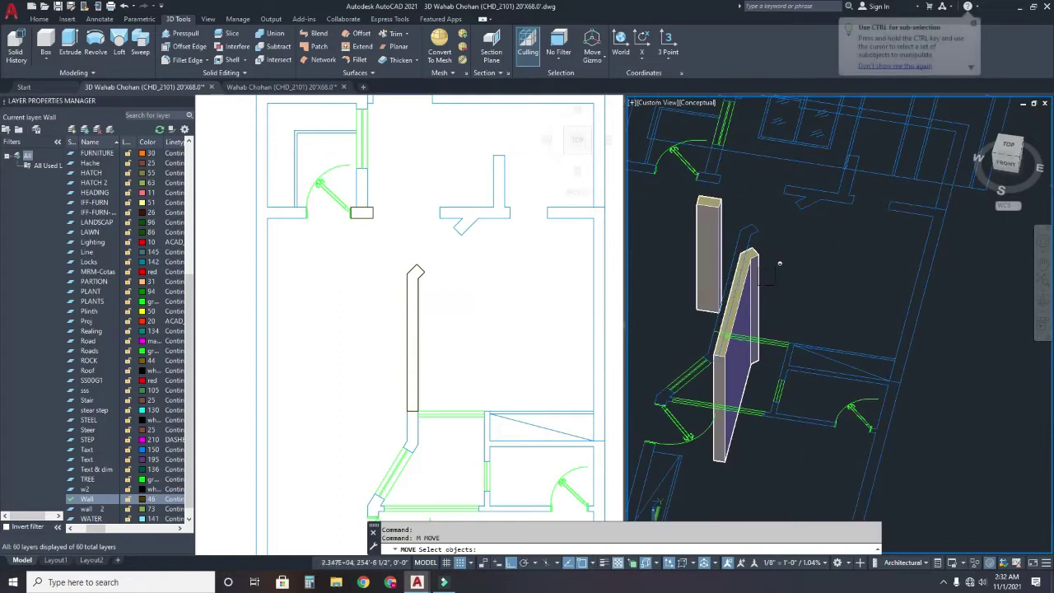
click(750, 263)
scroll(697, 226, down, 5)
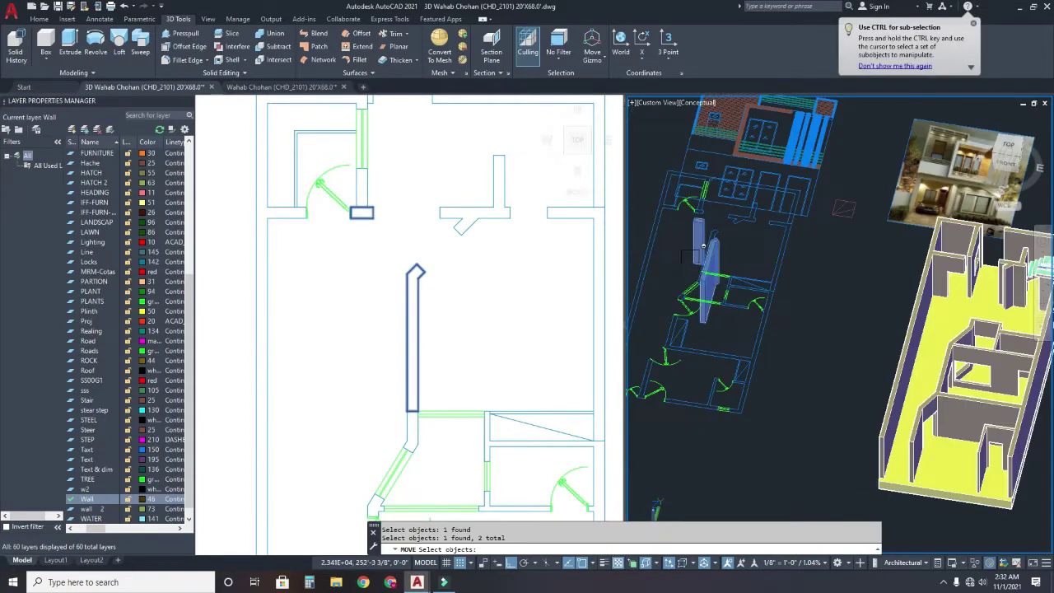
key(Return)
scroll(708, 206, up, 5)
click(730, 168)
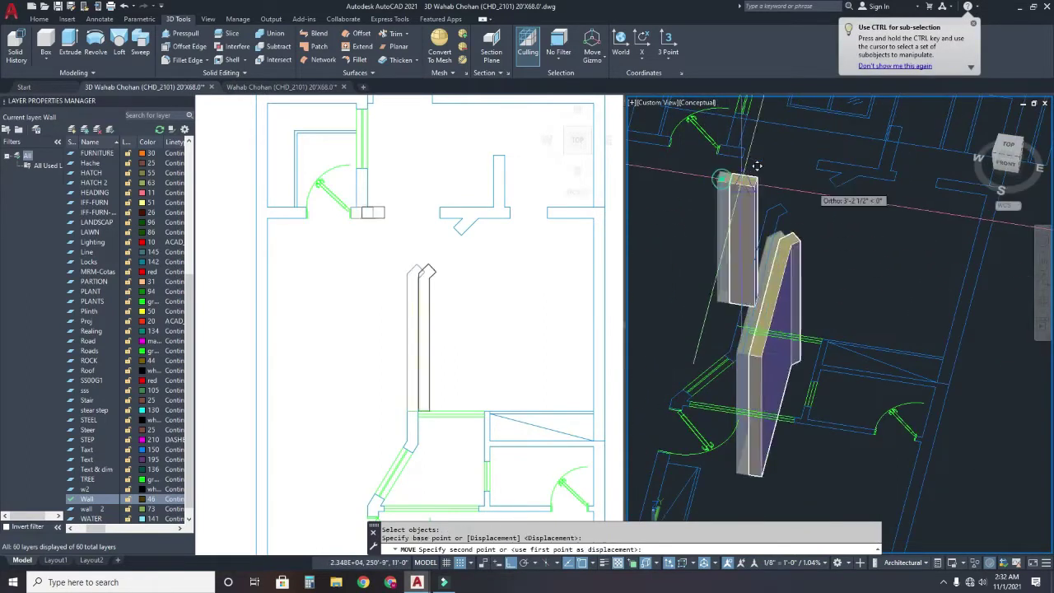
scroll(731, 168, down, 5)
scroll(870, 227, up, 5)
scroll(870, 227, up, 5)
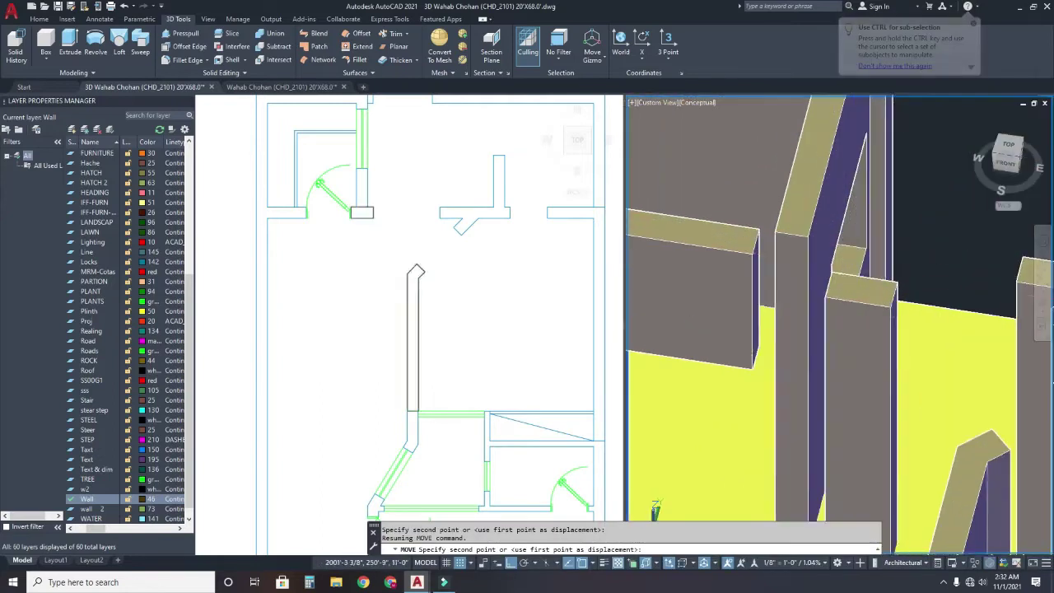
click(752, 258)
click(752, 258)
scroll(741, 247, down, 5)
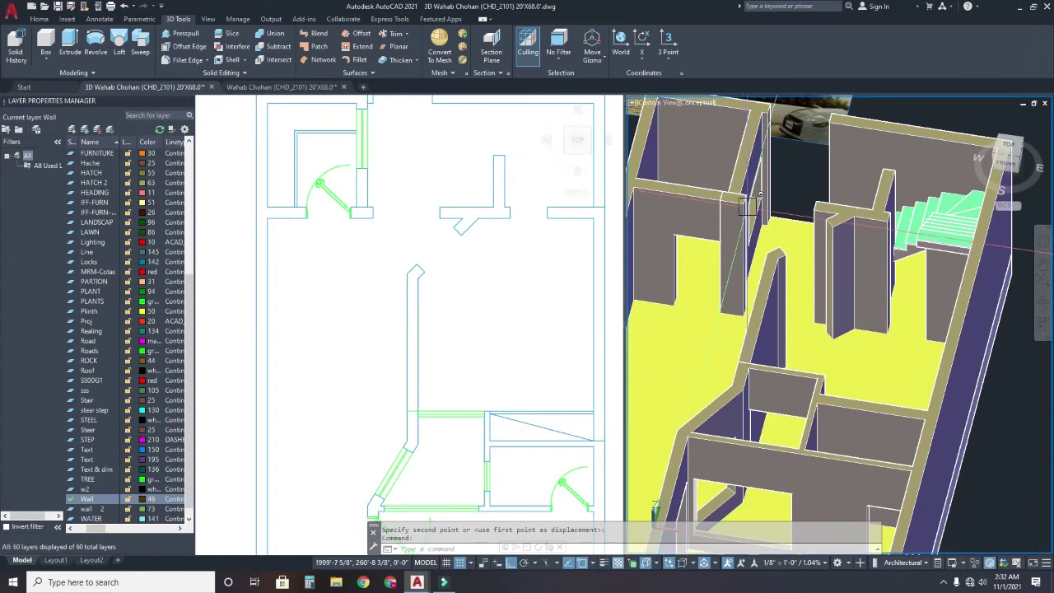
- Union the slanted wall with its neighbouring wall
text(uni)
key(Return)
click(741, 205)
click(734, 209)
key(Return)
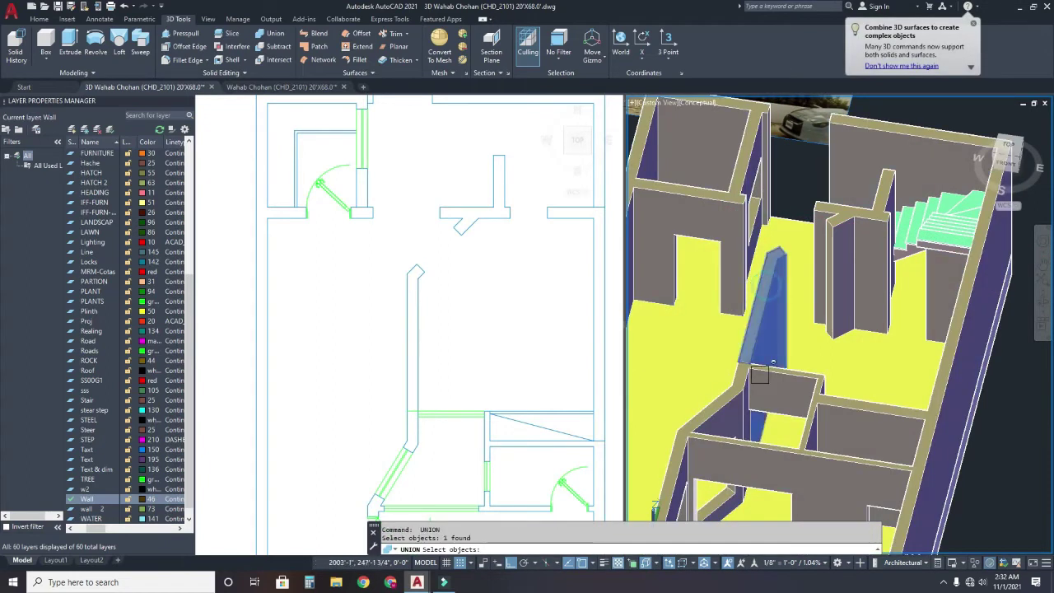
- Orbit toward the stairs and make several cancelled attempts at a box corner near the beam
shift+middle_drag(766, 377, 784, 331)
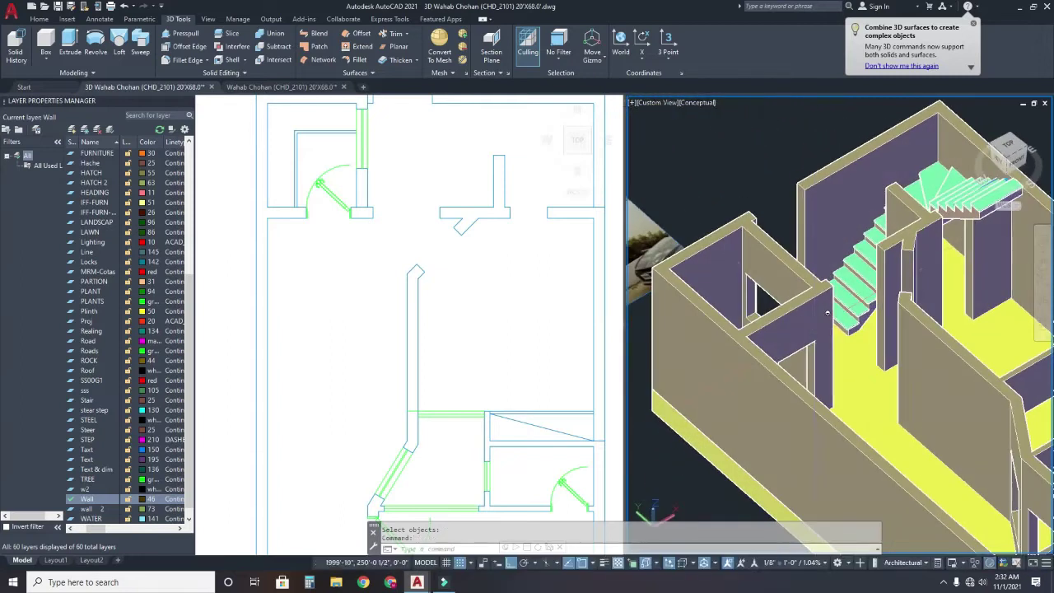
key(Escape)
scroll(783, 331, up, 3)
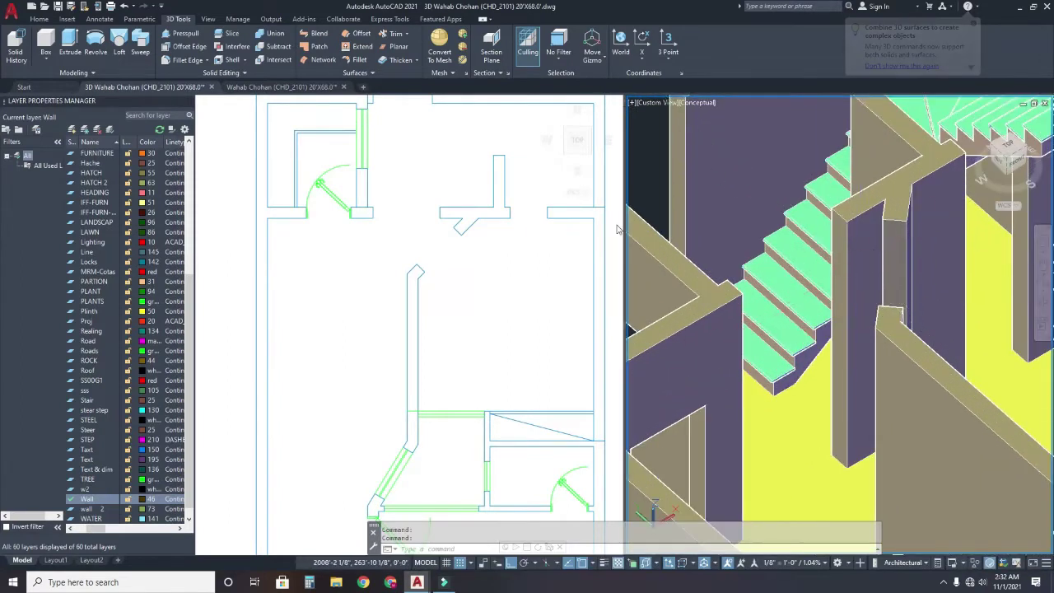
click(48, 39)
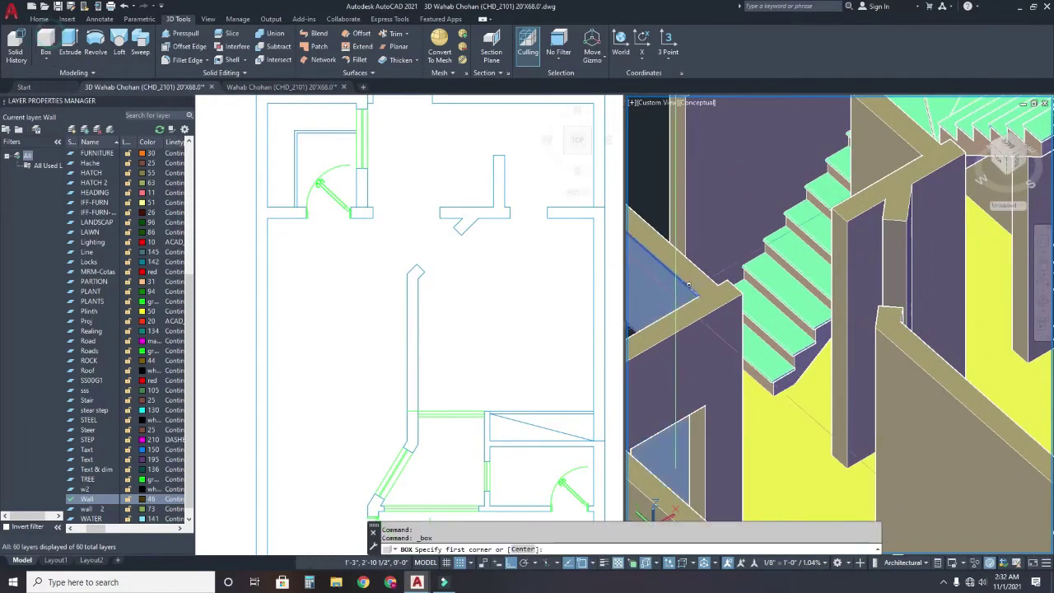
click(741, 288)
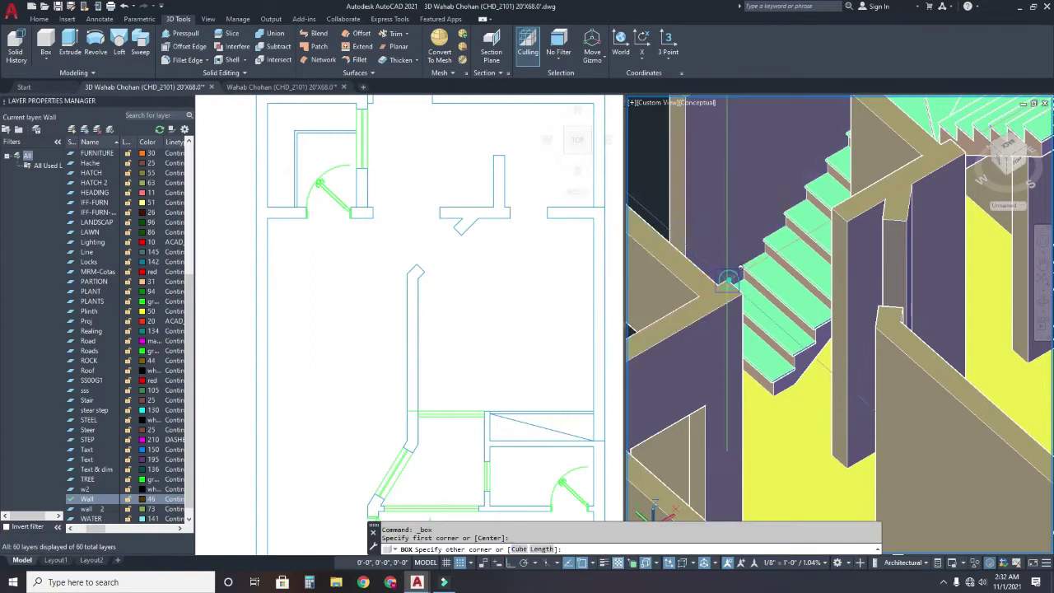
key(Escape)
key(Return)
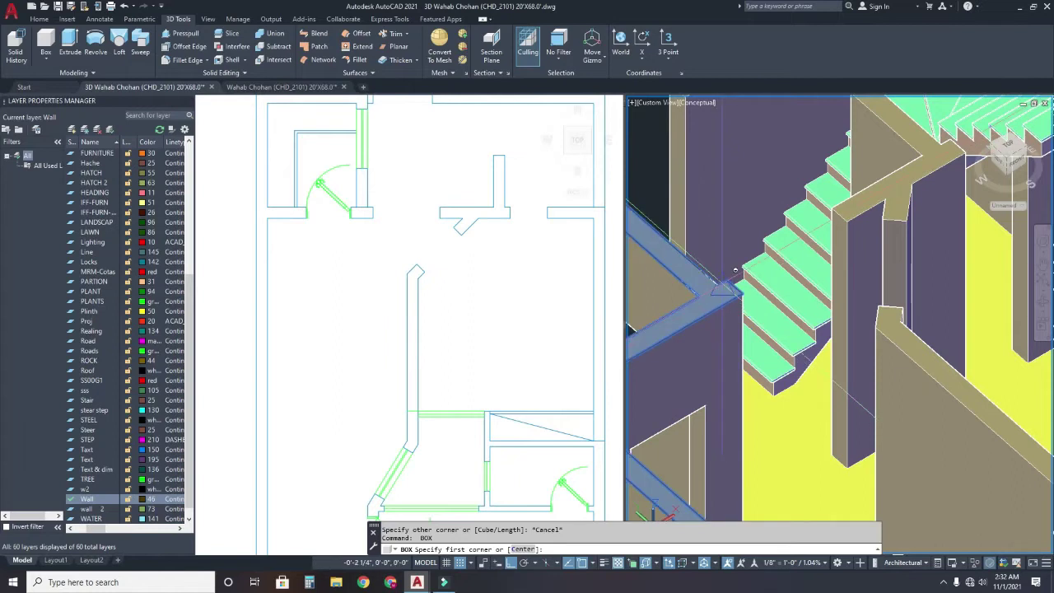
click(740, 268)
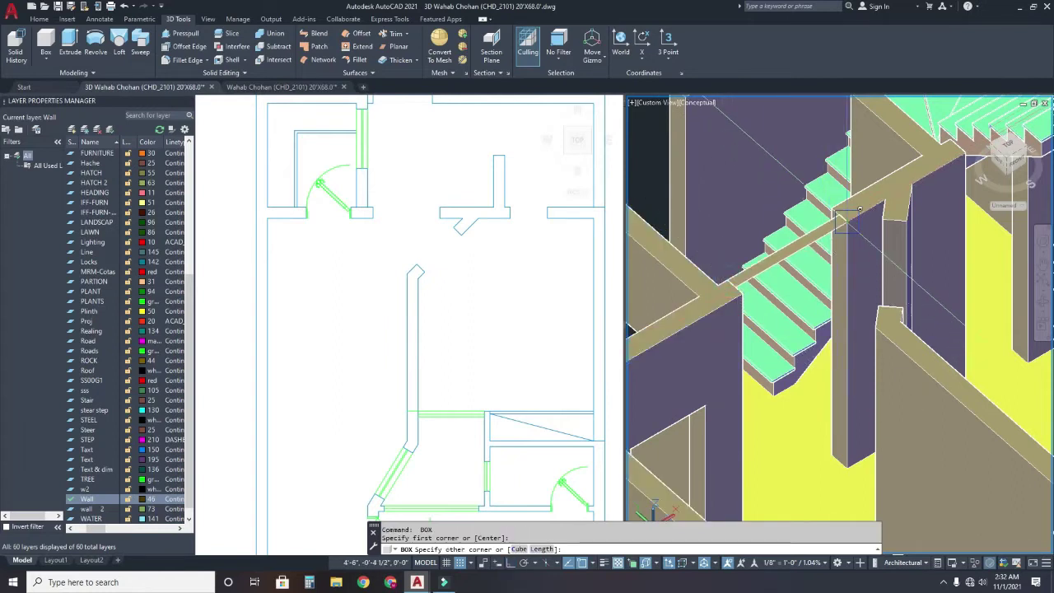
key(Escape)
key(Return)
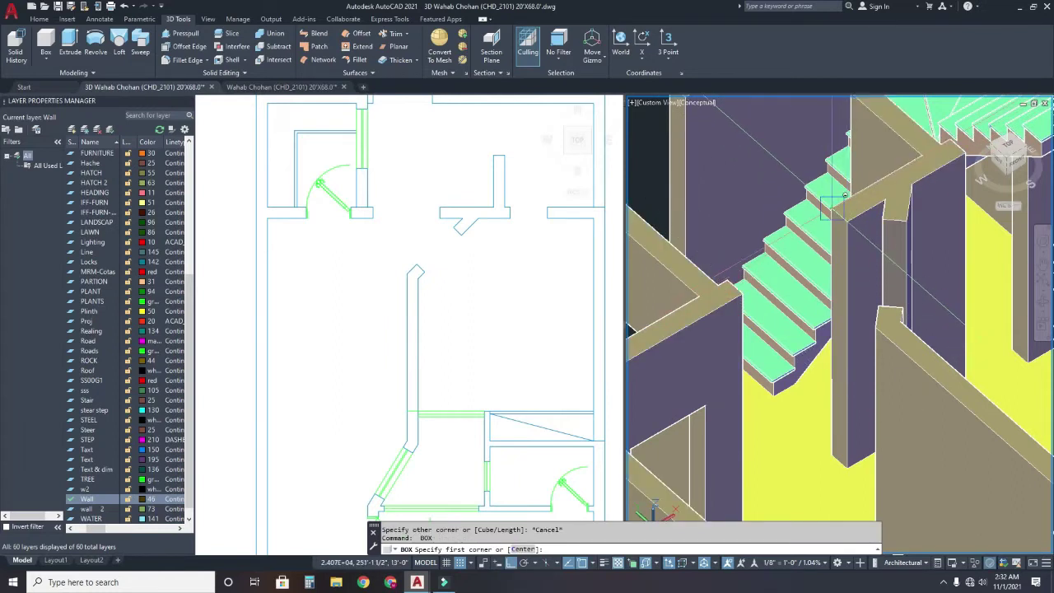
click(851, 192)
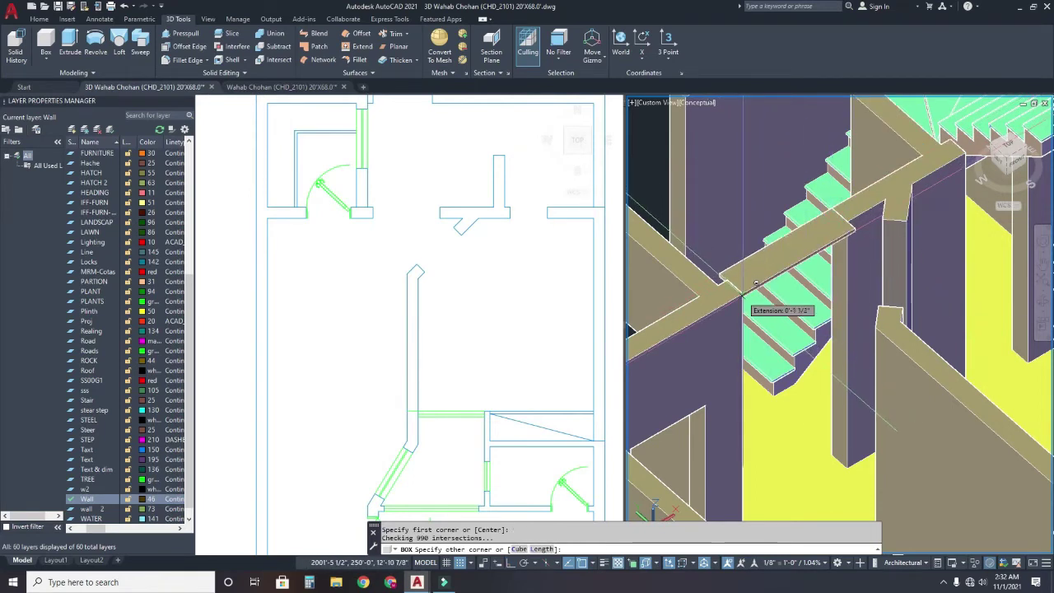
key(Escape)
- Try a box from the wall to an opposite corner, then cancel it
mouse_move(756, 284)
shift+middle_down()
mouse_move(896, 295)
mouse_move(759, 243)
shift+middle_up()
scroll(758, 243, up, 3)
key(Return)
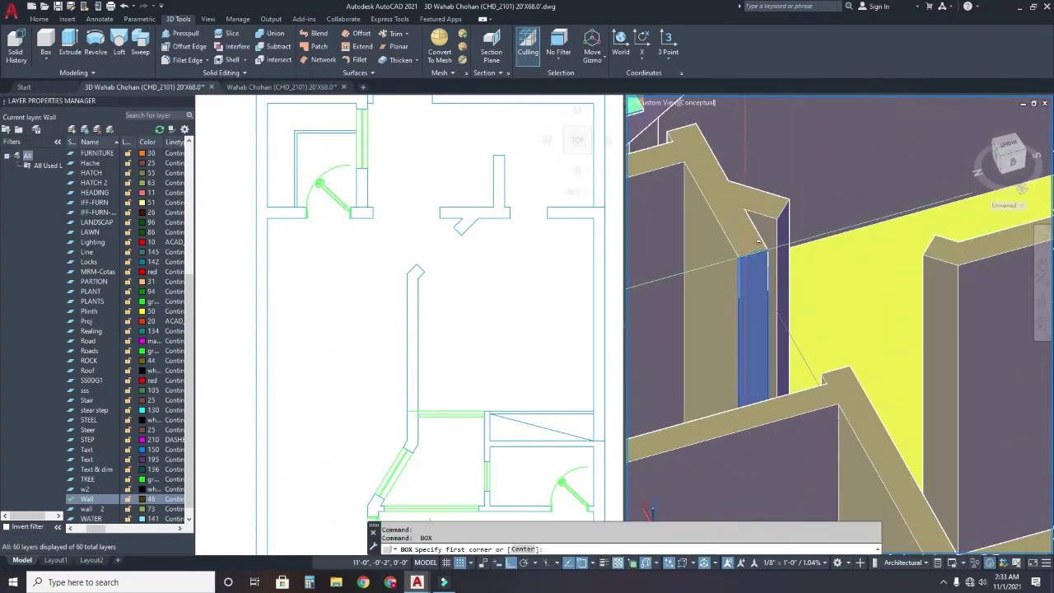
click(751, 245)
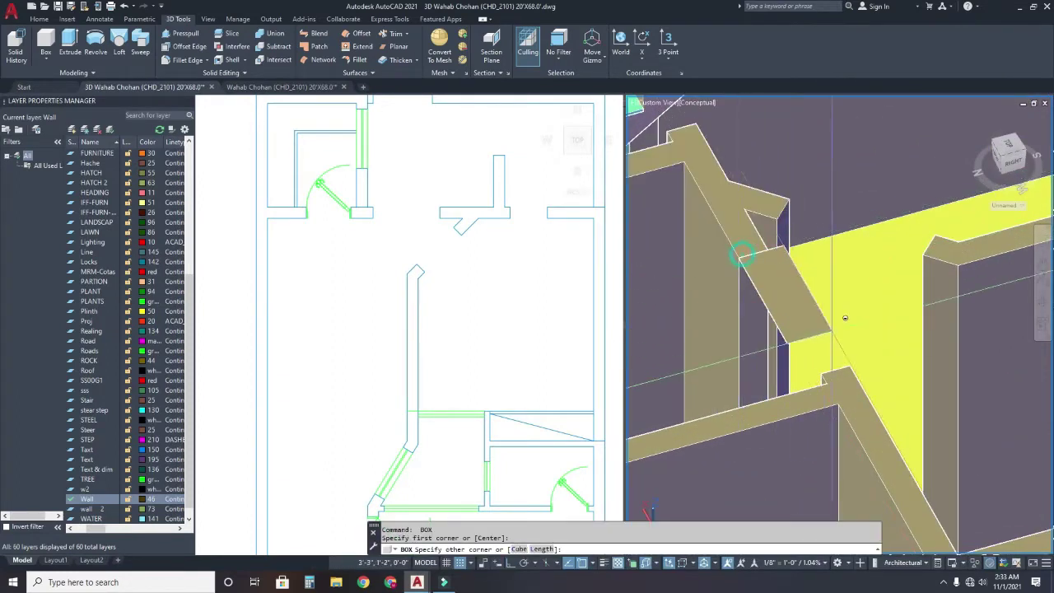
click(832, 374)
shift+middle_drag(766, 401, 885, 335)
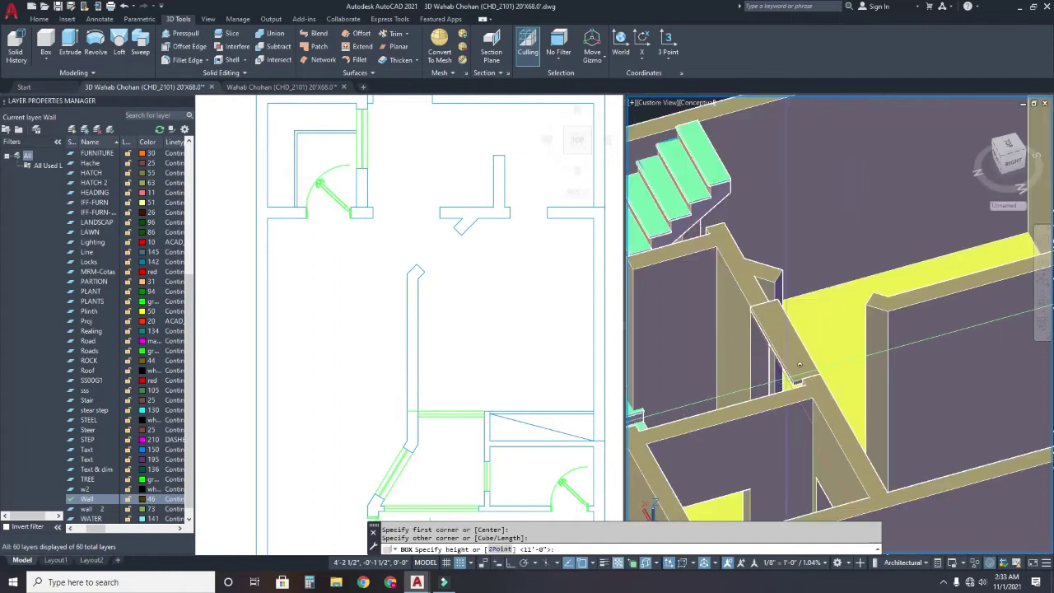
scroll(856, 310, down, 2)
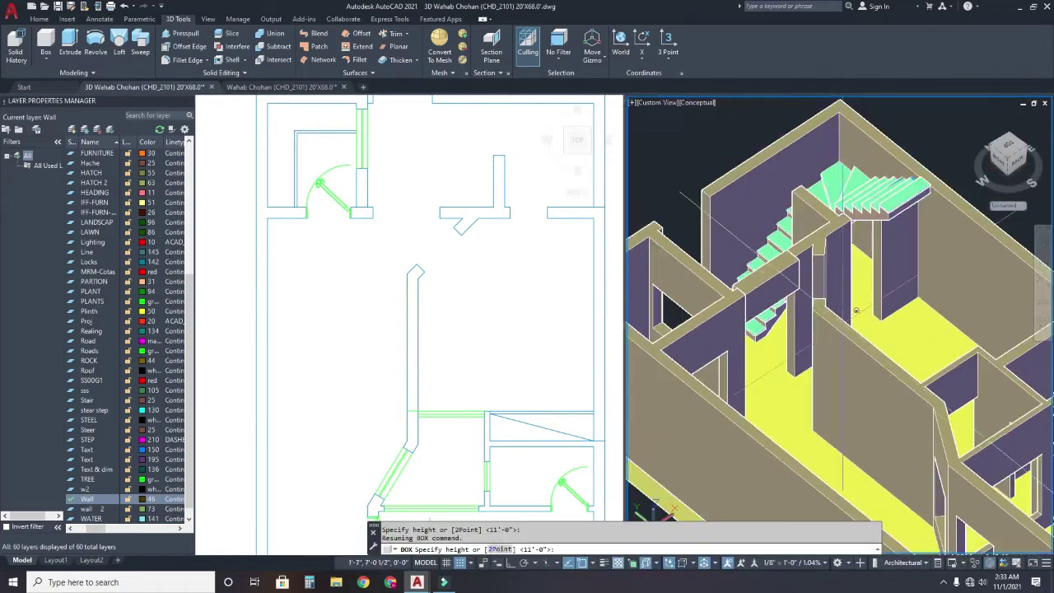
scroll(804, 313, up, 3)
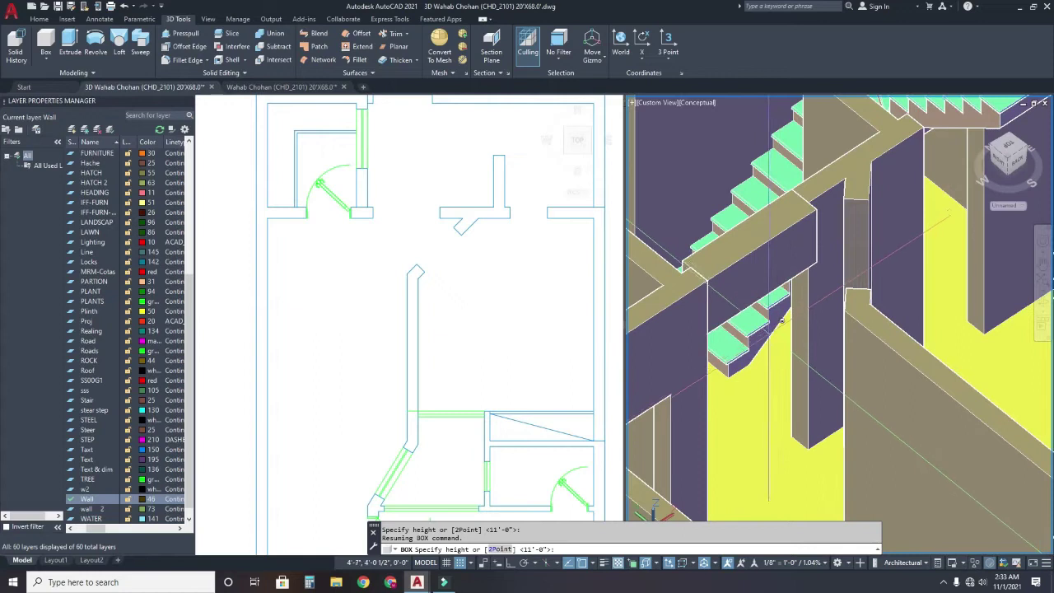
key(Escape)
scroll(759, 250, down, 1)
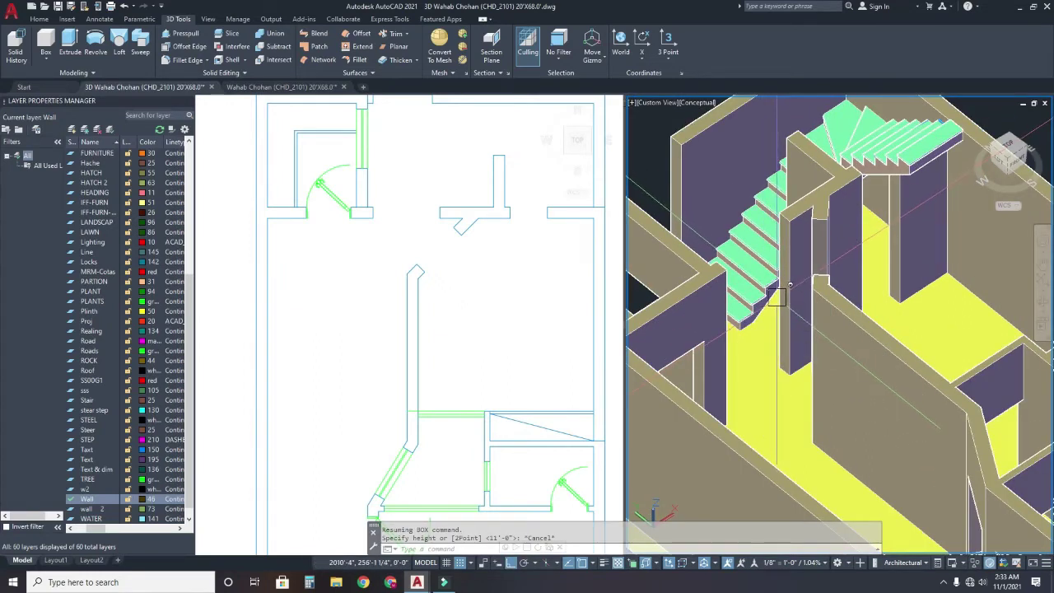
- Activate the plan view and inspect a wall solid near the stairs from another angle
click(411, 230)
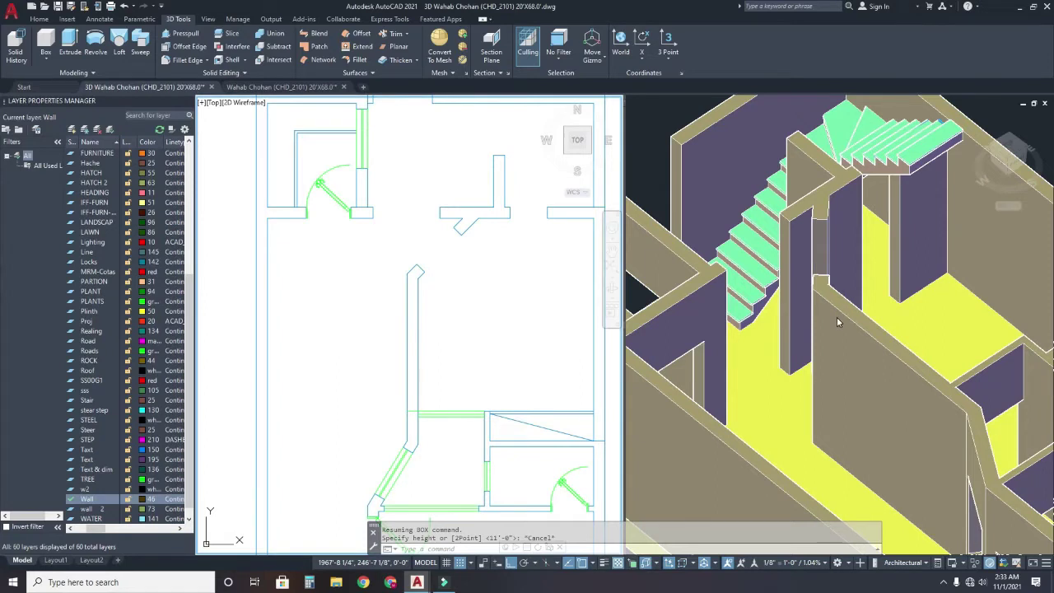
mouse_move(809, 291)
shift+middle_down()
mouse_move(663, 364)
mouse_move(594, 270)
mouse_move(741, 313)
shift+middle_up()
click(789, 289)
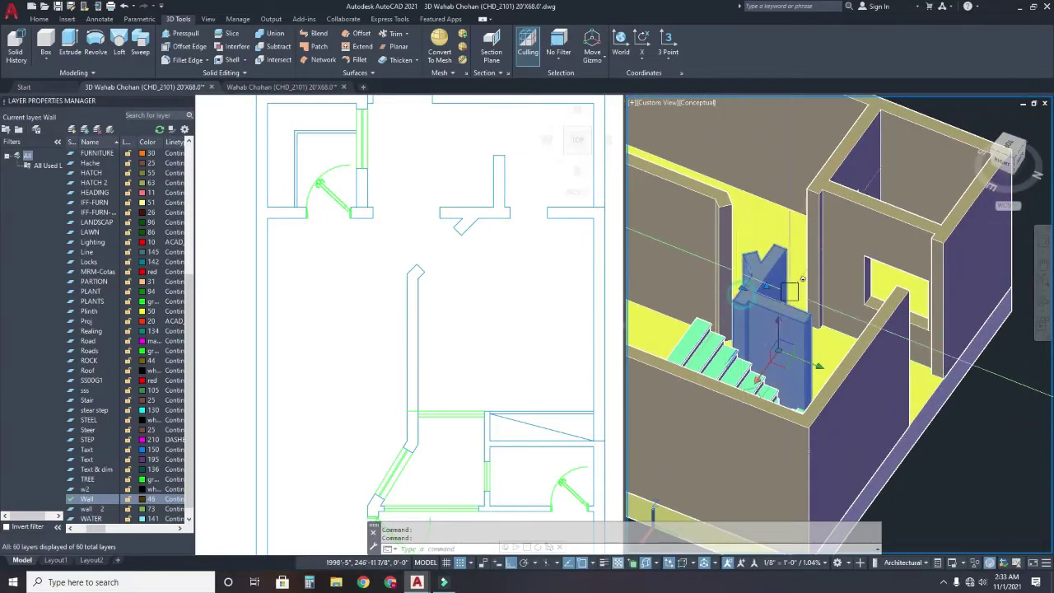
mouse_move(811, 279)
shift+middle_down()
mouse_move(783, 360)
mouse_move(783, 345)
mouse_move(807, 329)
shift+middle_up()
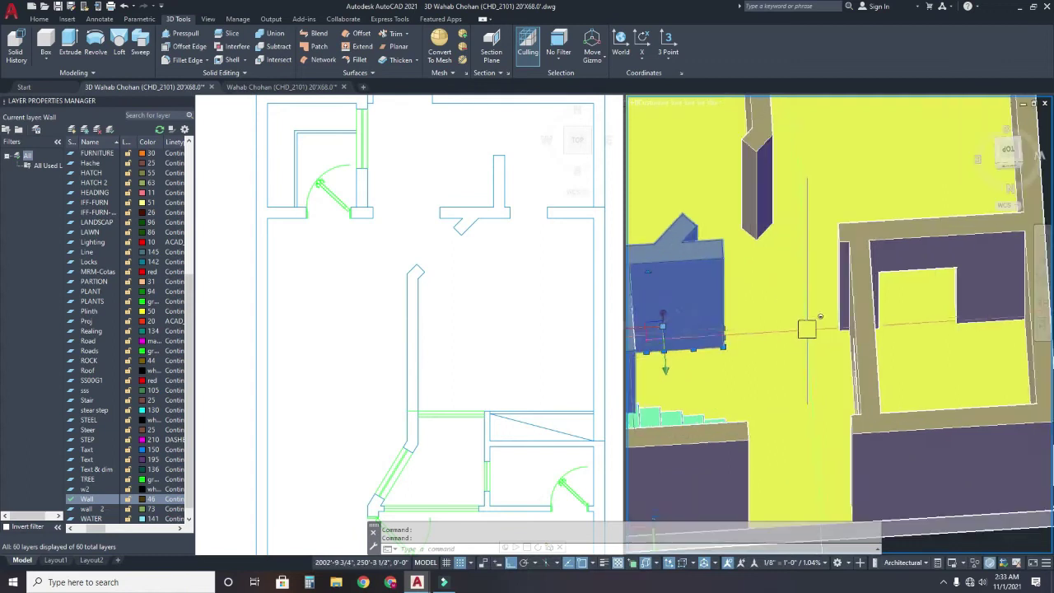
key(Escape)
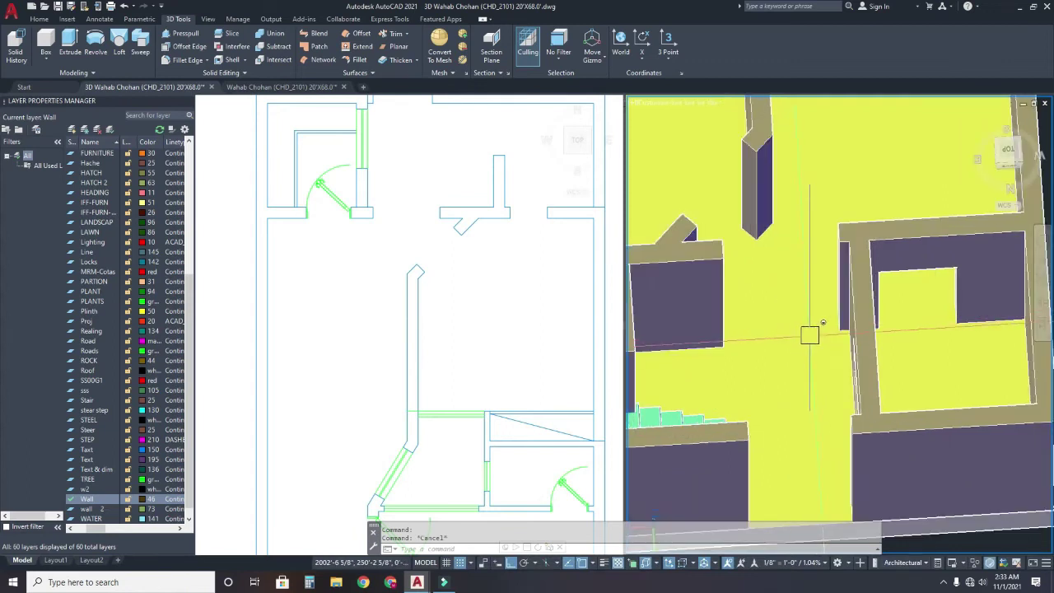
- Start a line (L) and place its first point on the floor
text(l)
key(Return)
click(837, 329)
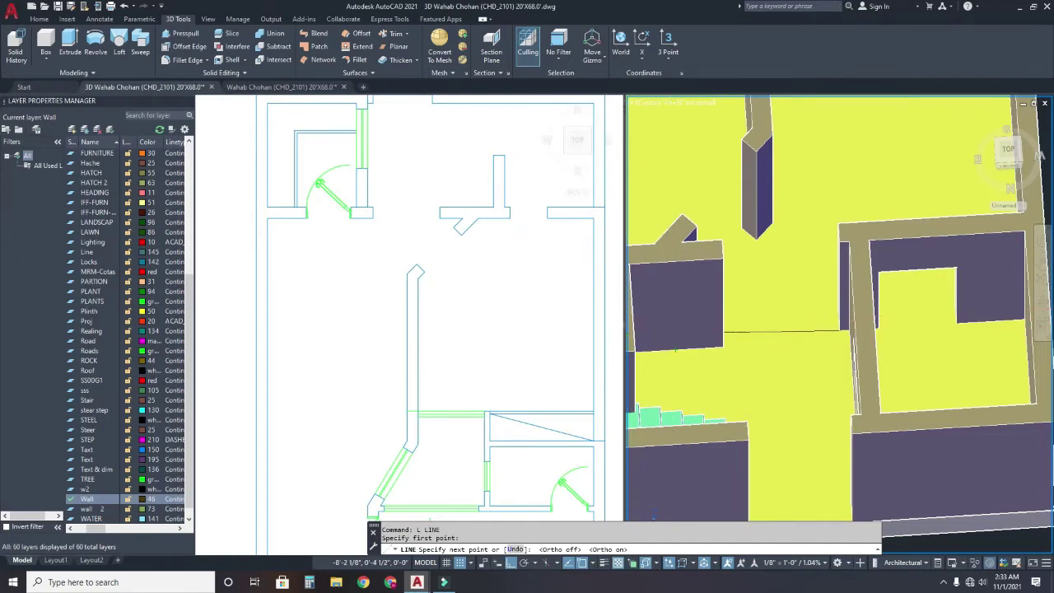
- End the line and select the wall block beside the stair opening for MOVE
scroll(872, 296, down, 5)
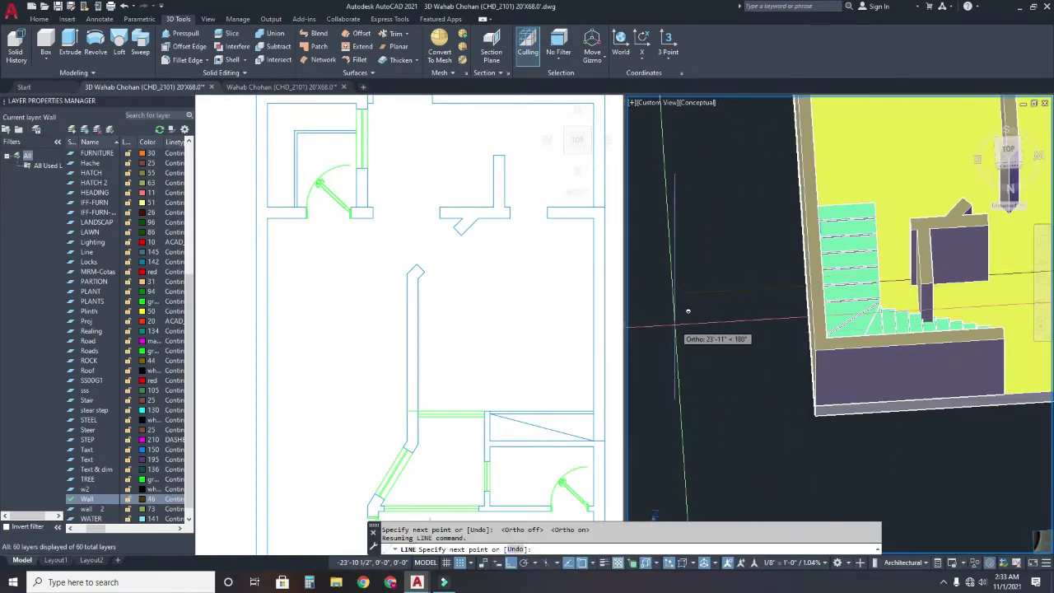
key(Return)
scroll(823, 309, up, 3)
scroll(877, 306, up, 3)
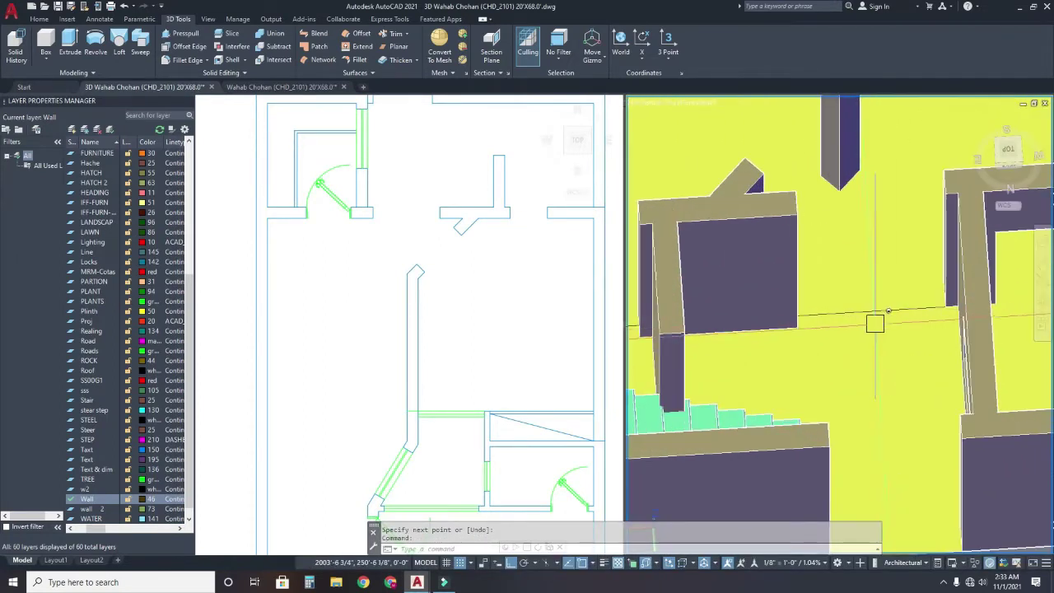
text(m)
key(Return)
click(796, 313)
key(Return)
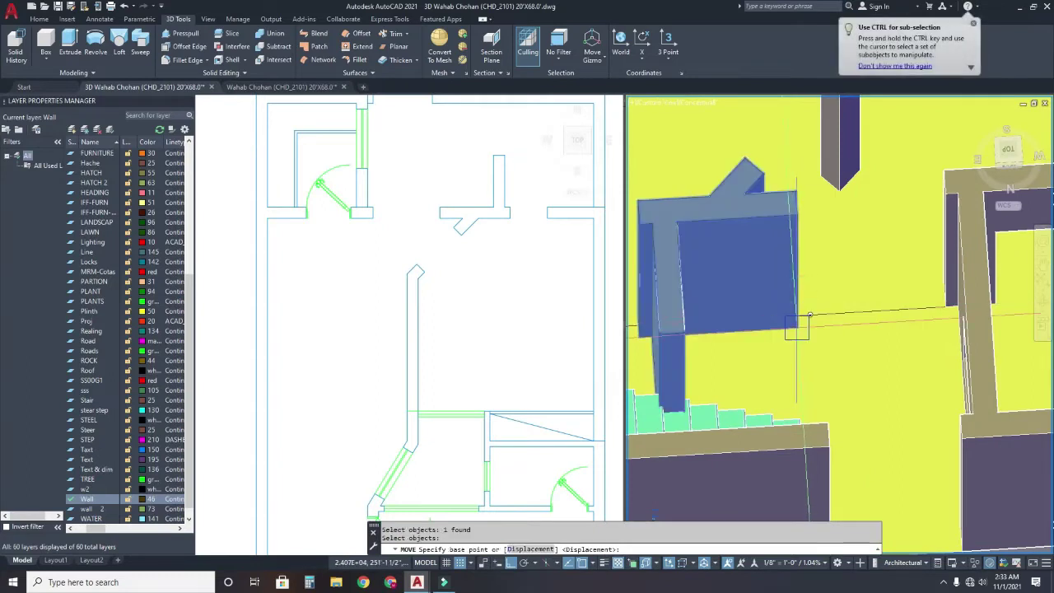
- Move the wall block from its corner onto the adjoining wall corner
click(796, 326)
scroll(802, 323, up, 3)
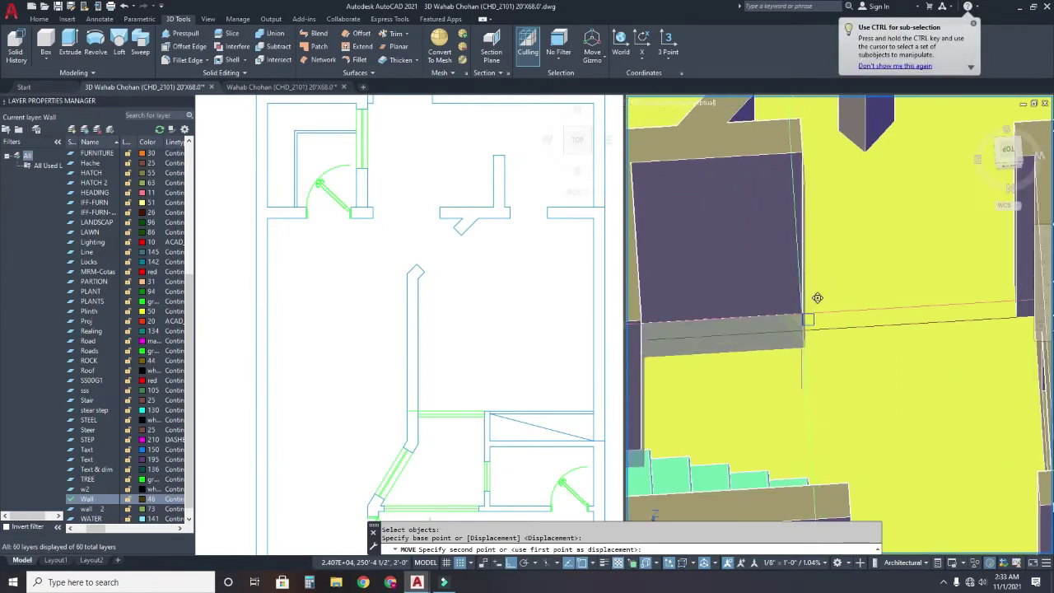
shift+middle_drag(817, 298, 795, 317)
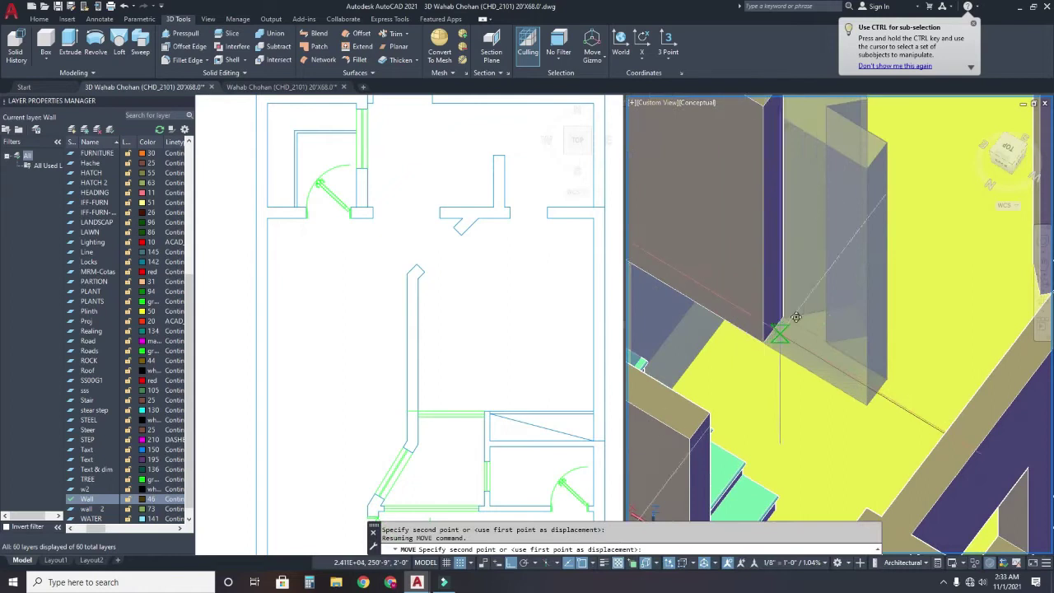
scroll(795, 317, up, 3)
middle_drag(893, 341, 869, 350)
click(877, 366)
scroll(910, 379, down, 5)
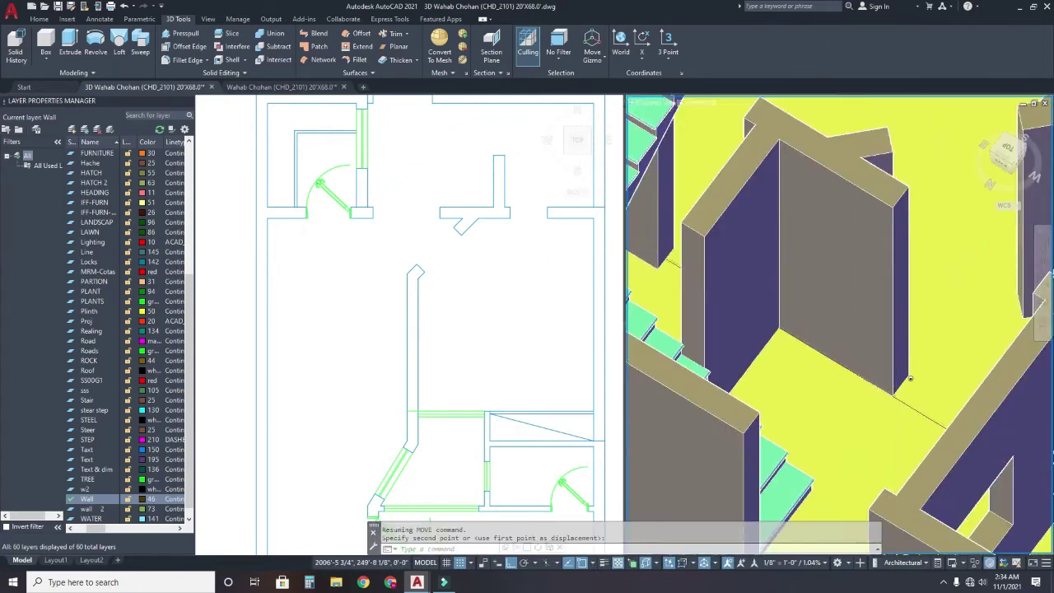
scroll(915, 407, down, 2)
scroll(884, 414, down, 3)
key(Escape)
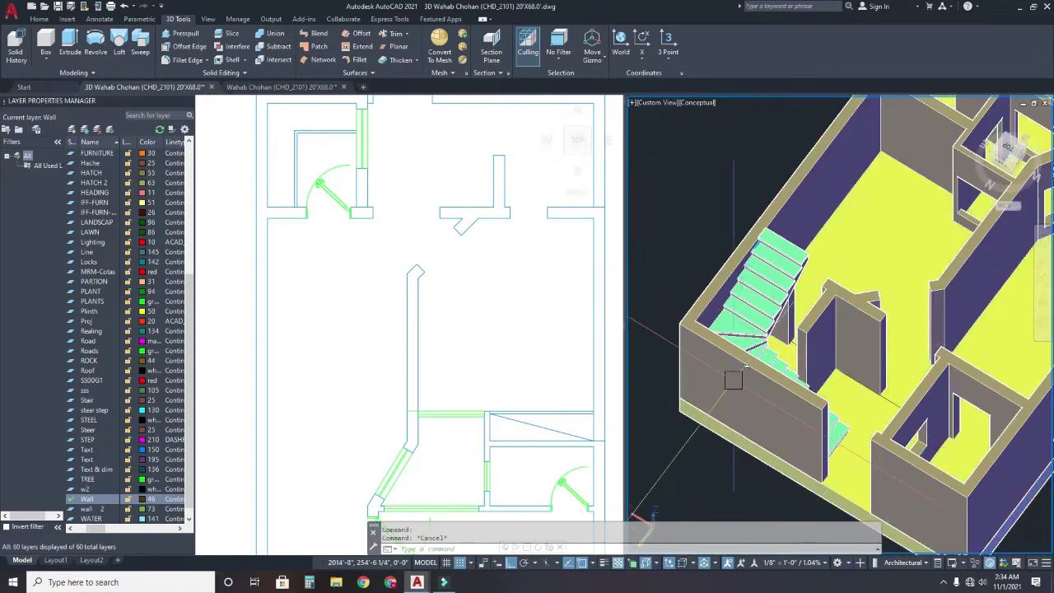
- Delete the leftover object near the stairs
middle_drag(731, 377, 797, 360)
click(766, 294)
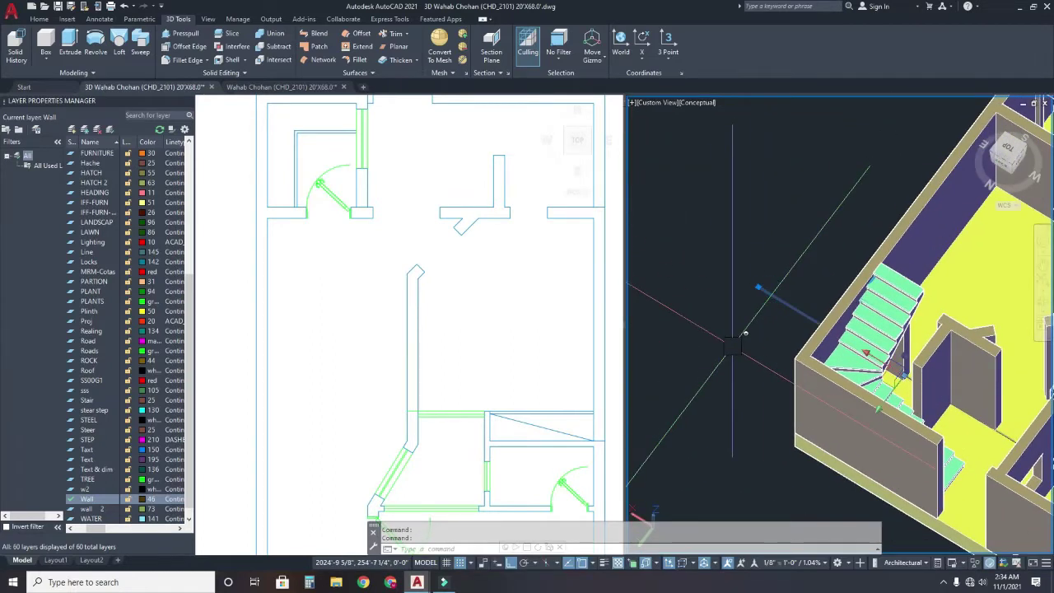
key(Delete)
scroll(731, 344, down, 2)
- Orbit and pan the view to the stair opening and start a box solid
mouse_move(920, 345)
shift+middle_down()
mouse_move(879, 353)
mouse_move(918, 261)
shift+middle_up()
scroll(879, 353, up, 2)
scroll(879, 354, up, 2)
scroll(880, 354, up, 2)
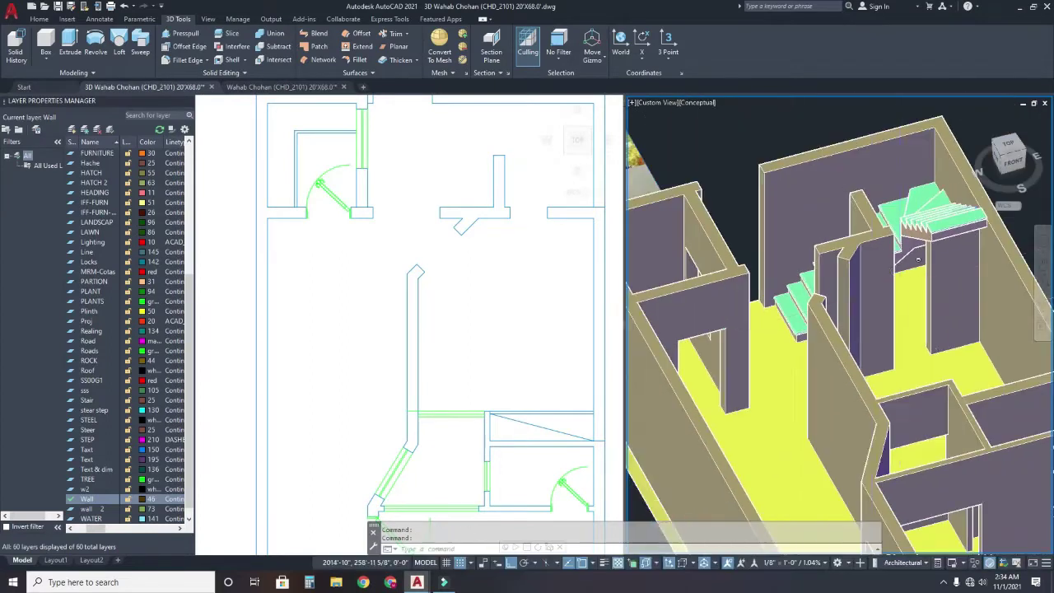
shift+middle_drag(879, 354, 837, 387)
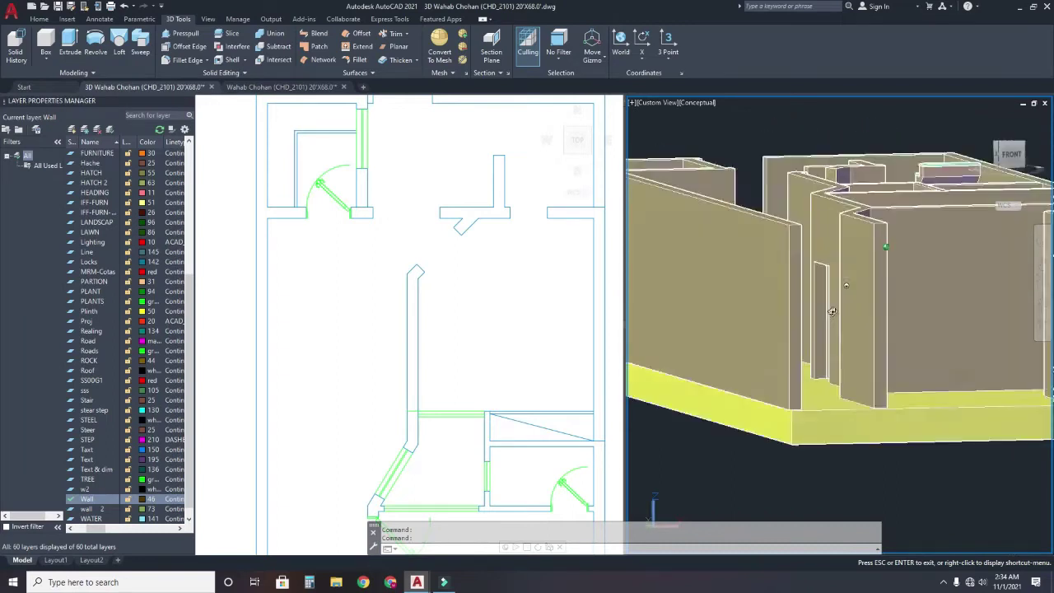
key(Escape)
scroll(835, 258, up, 3)
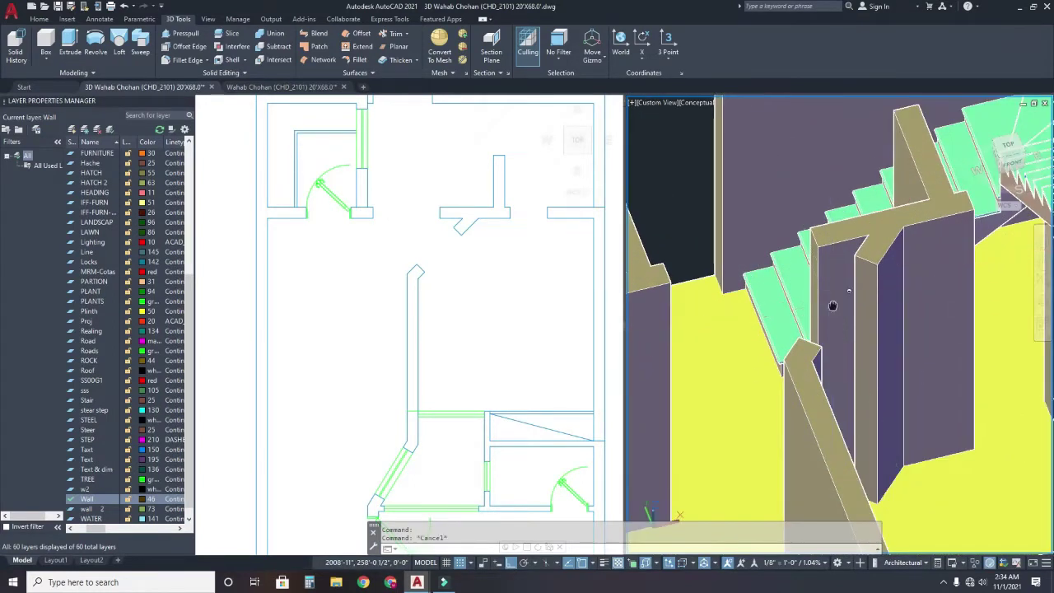
scroll(936, 271, down, 1)
middle_drag(937, 272, 885, 275)
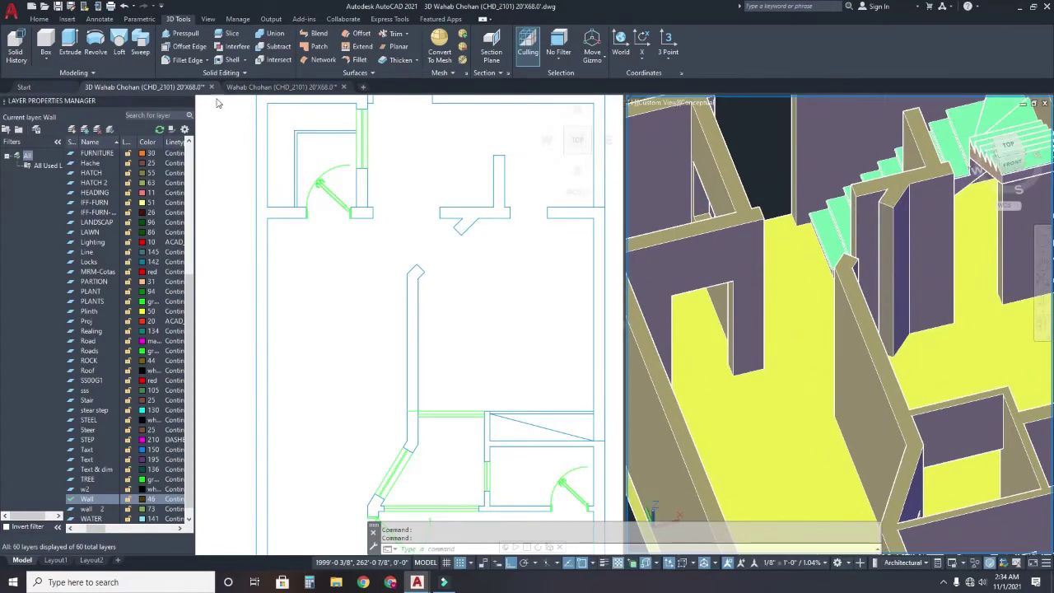
click(56, 48)
- Draw a box between the beam corners at -4' height, then undo it
scroll(846, 155, up, 3)
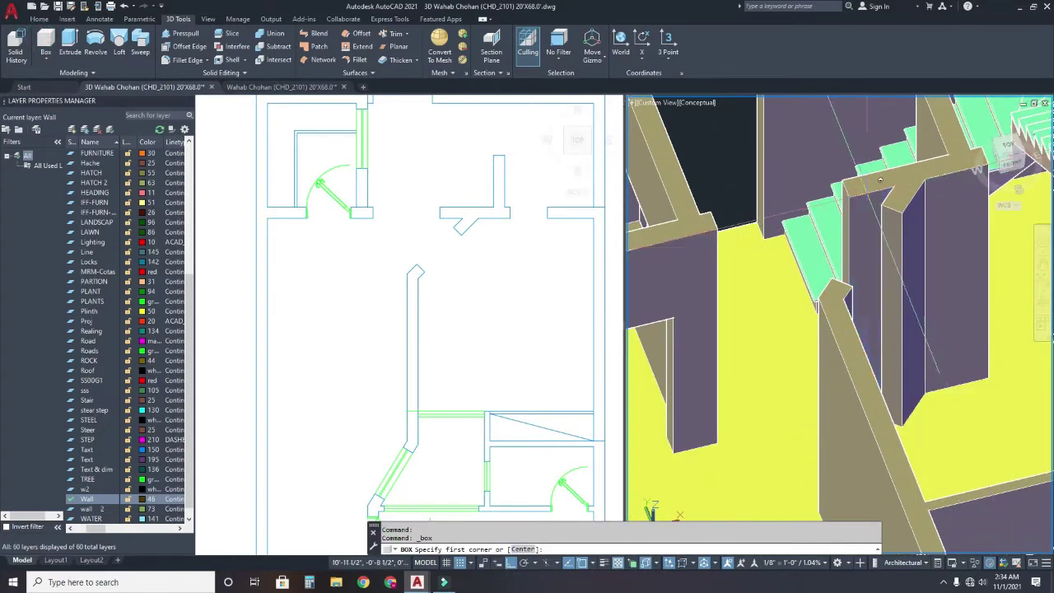
click(834, 156)
shift+middle_drag(834, 156, 741, 190)
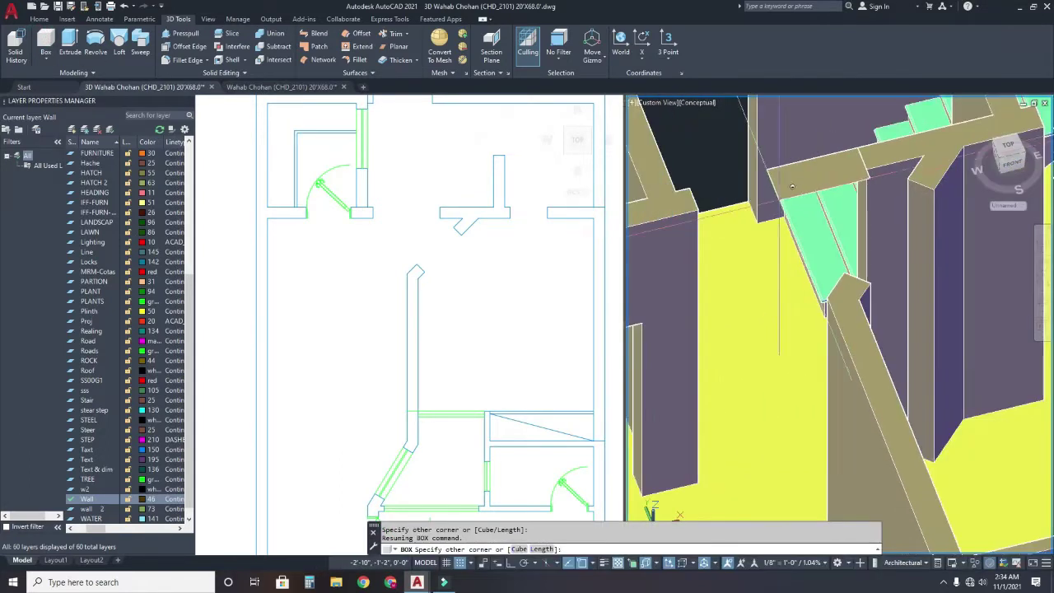
click(705, 201)
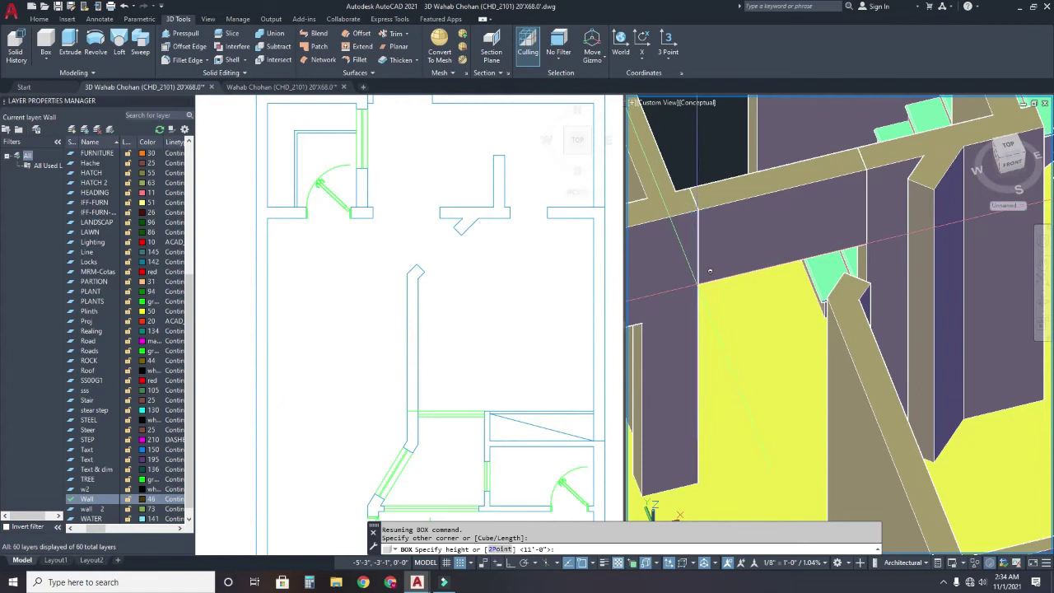
text(-4')
key(Return)
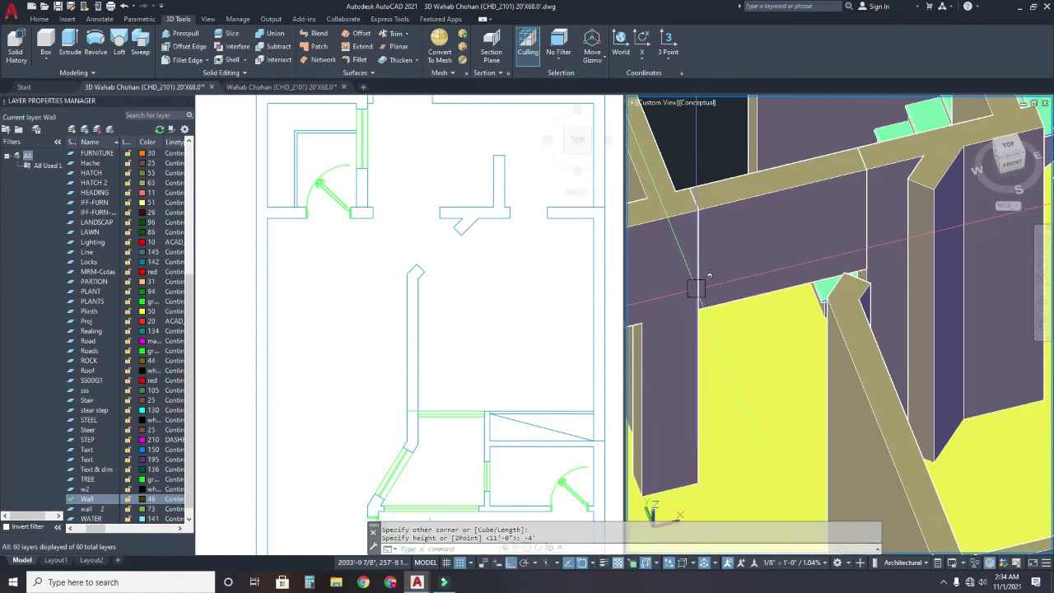
scroll(743, 296, down, 2)
mouse_move(743, 296)
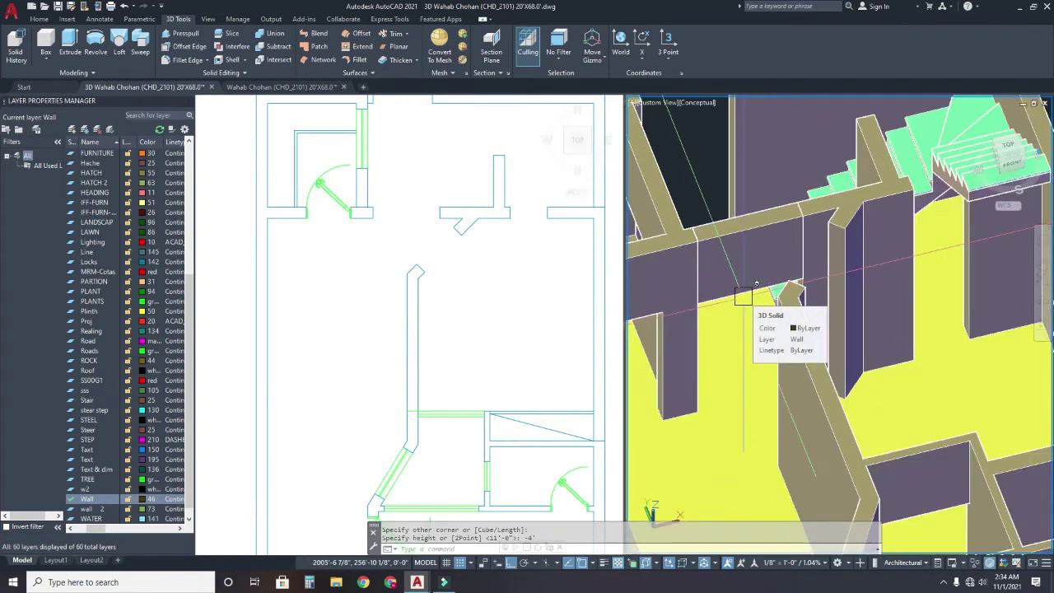
key(ctrl+z)
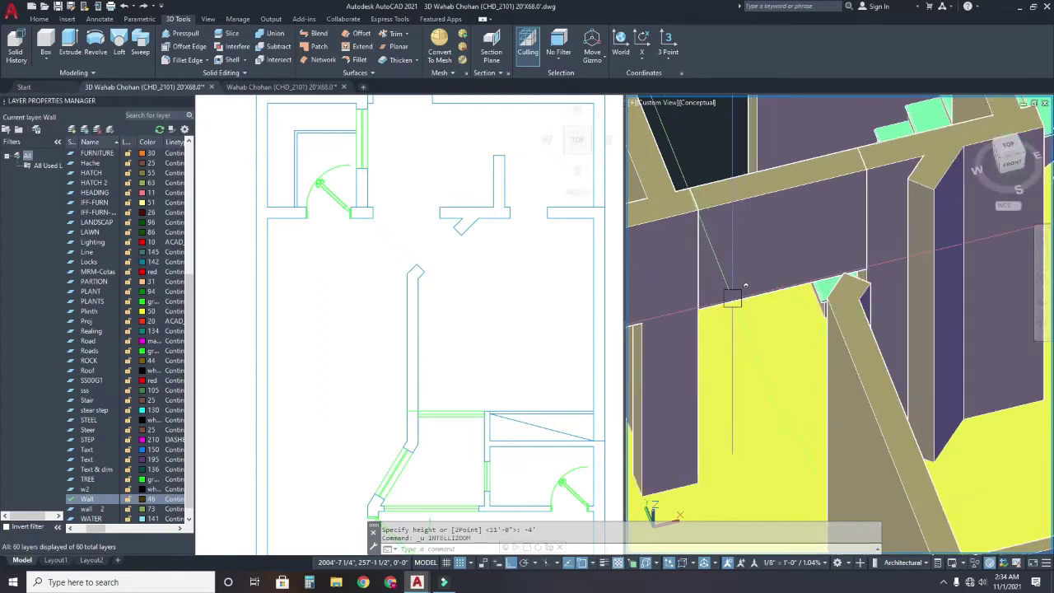
key(ctrl+z)
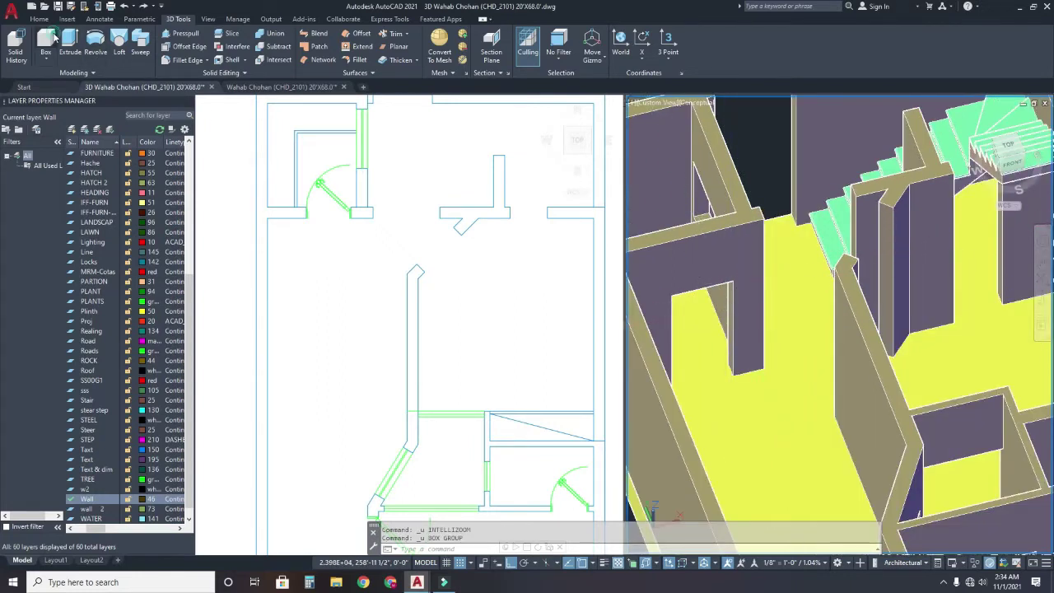
- Redraw the box from the beam corner with a height of -2.5'
click(46, 37)
scroll(838, 172, up, 3)
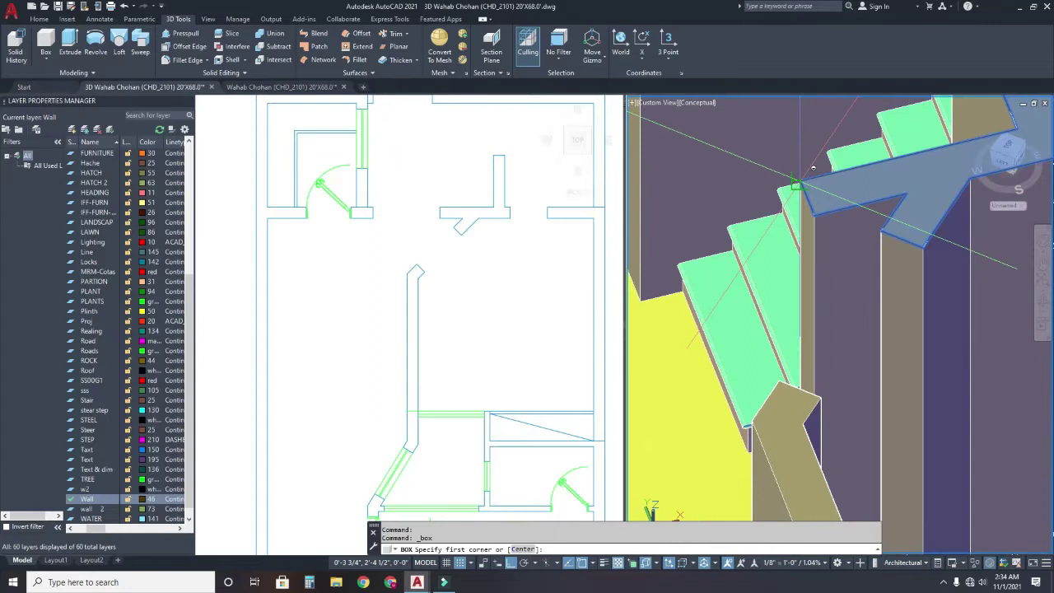
click(796, 184)
scroll(795, 184, down, 3)
scroll(801, 224, up, 3)
key(Escape)
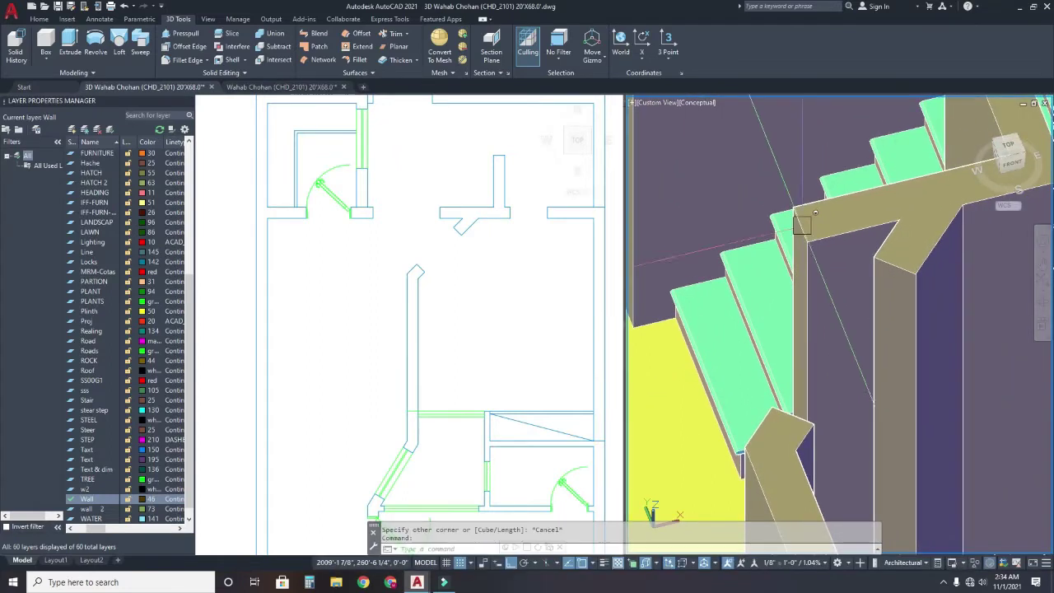
scroll(802, 220, up, 1)
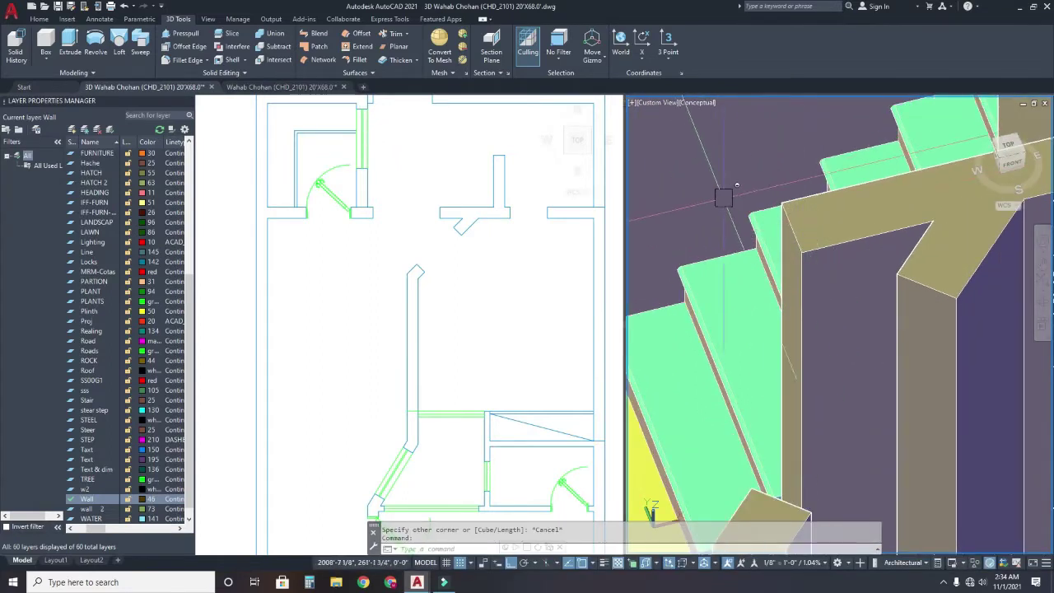
click(48, 49)
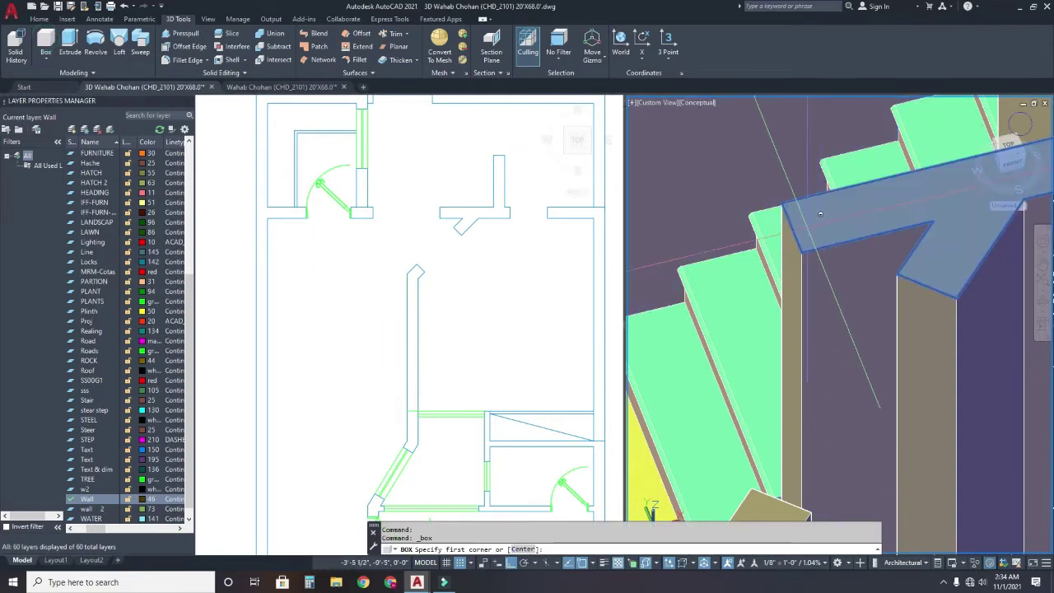
click(794, 190)
shift+middle_drag(795, 190, 749, 226)
text(-2.5')
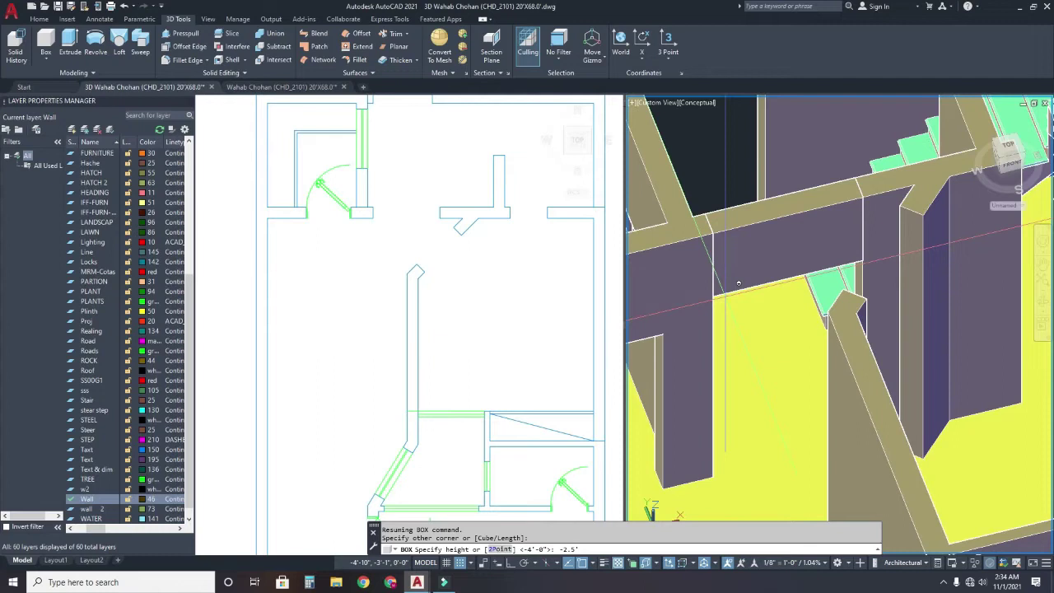
key(Return)
scroll(772, 251, down, 1)
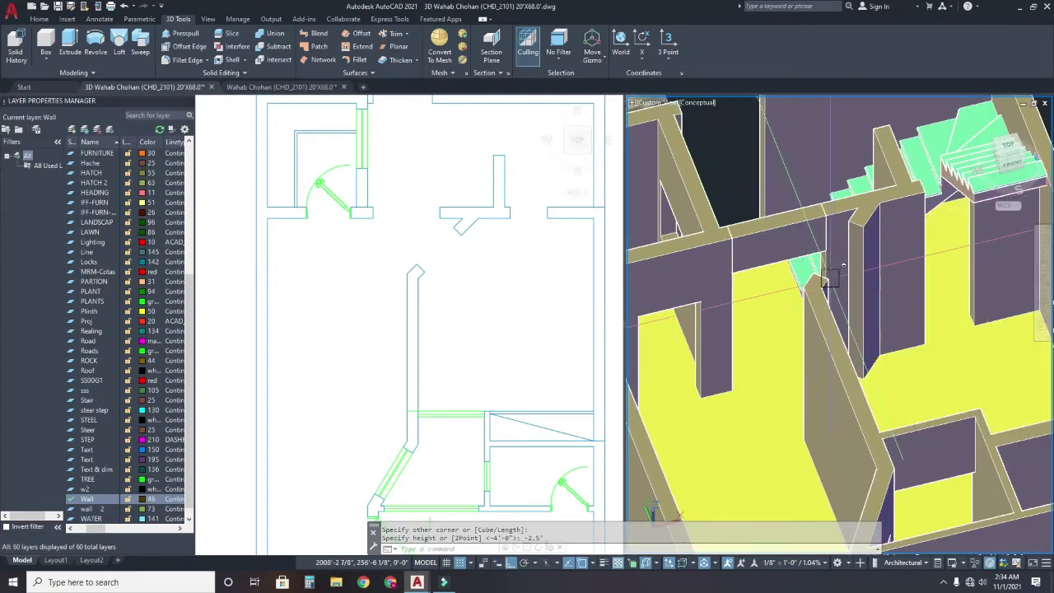
- Union the new box with the two adjacent walls
text(uni)
key(Return)
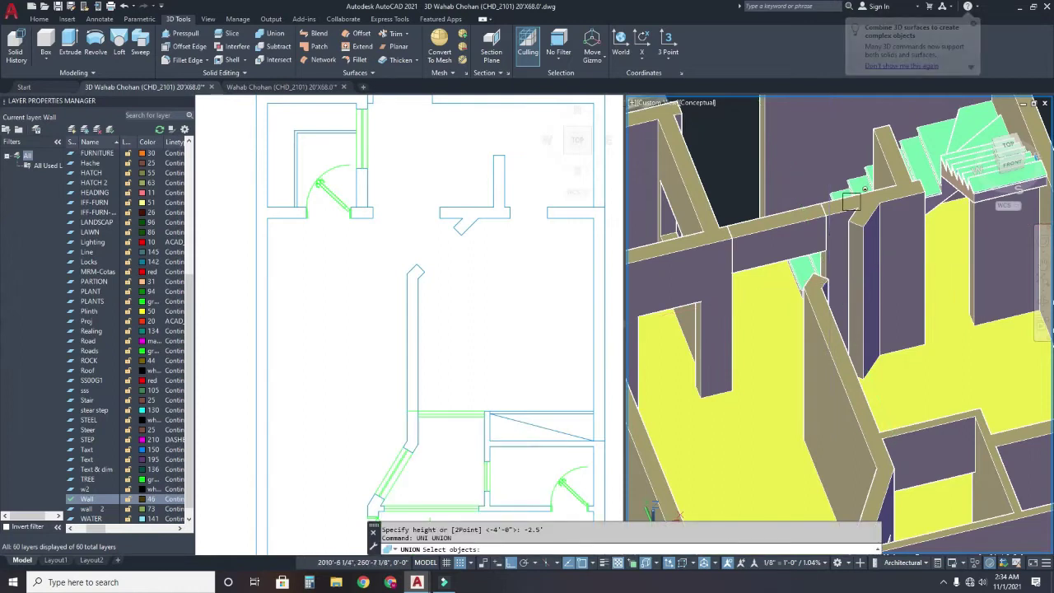
click(851, 203)
click(778, 239)
click(771, 227)
scroll(771, 247, down, 2)
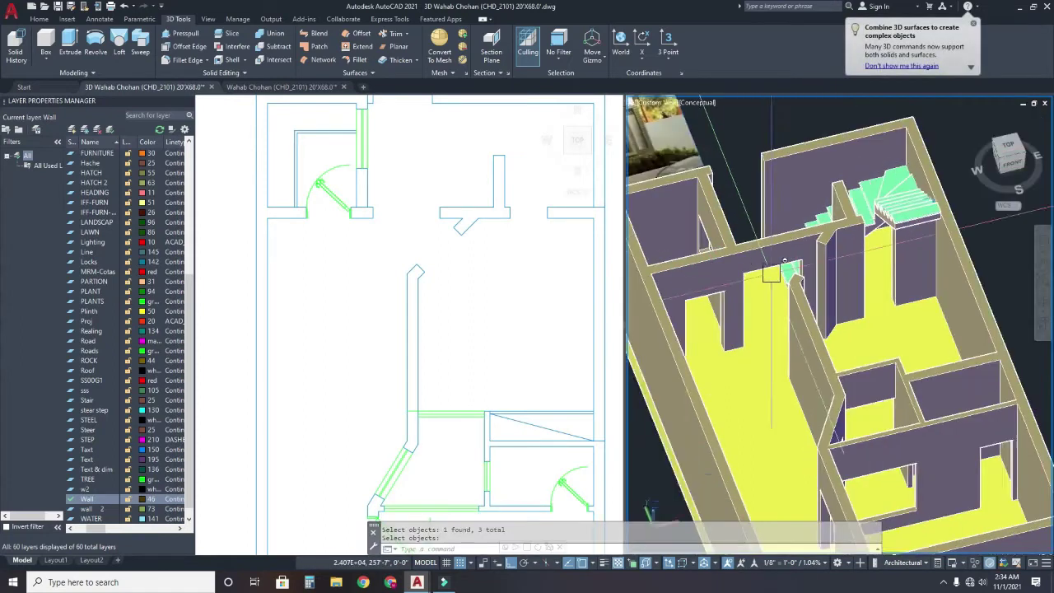
key(Return)
- Orbit to check the joined stair opening, then activate and pan the 2D plan view
shift+middle_drag(771, 273, 808, 268)
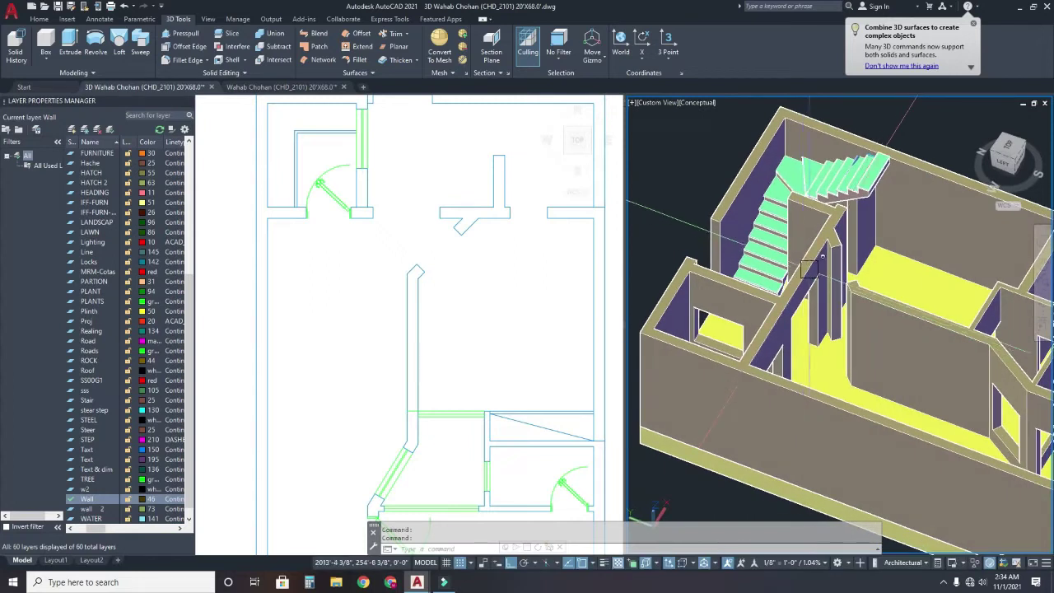
scroll(850, 197, up, 2)
mouse_move(813, 259)
shift+middle_down()
mouse_move(949, 256)
mouse_move(818, 285)
mouse_move(823, 276)
shift+middle_up()
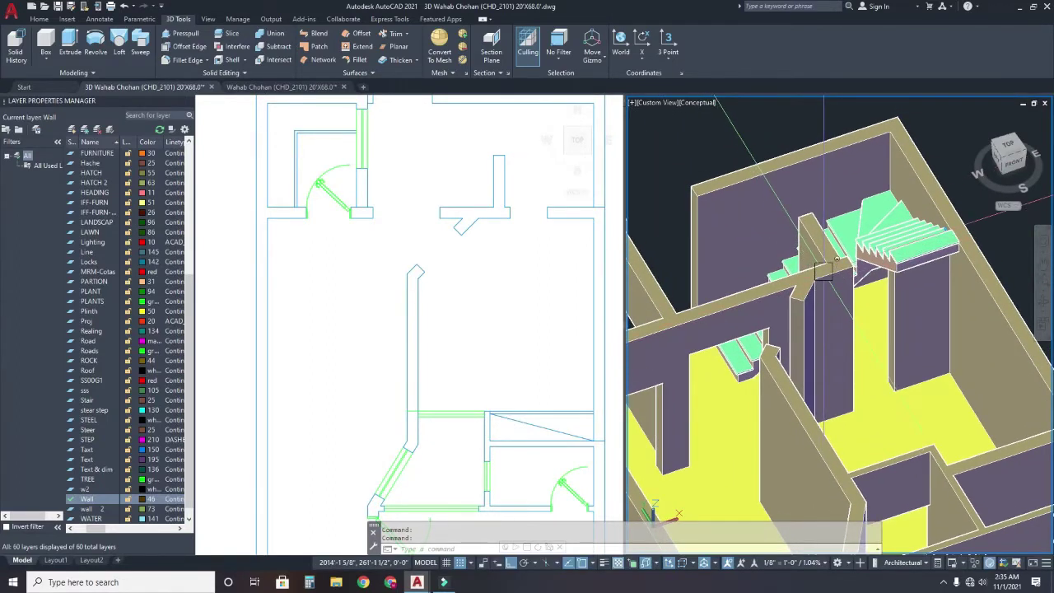
scroll(811, 251, down, 3)
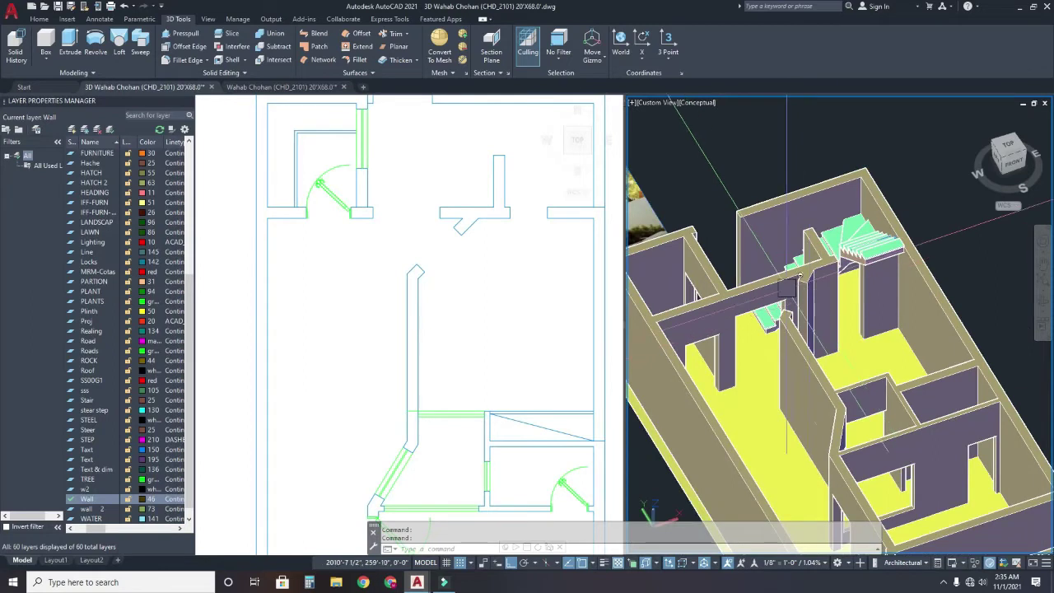
click(459, 294)
scroll(458, 320, down, 4)
middle_drag(459, 320, 389, 275)
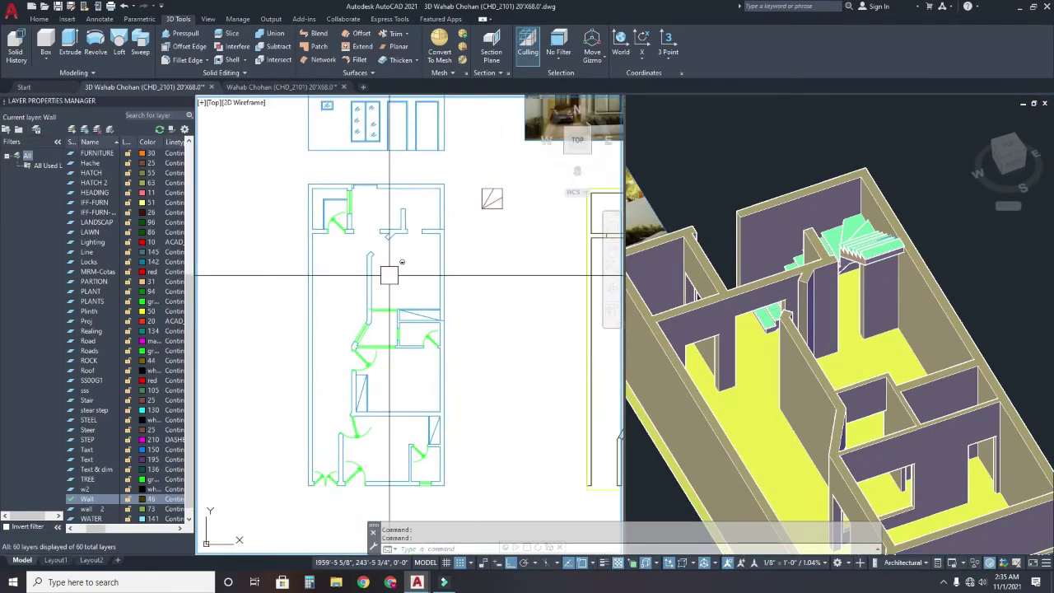
- Draw a polyline (PL) from the plan corner through the lower and wall corners
text(pl)
key(Return)
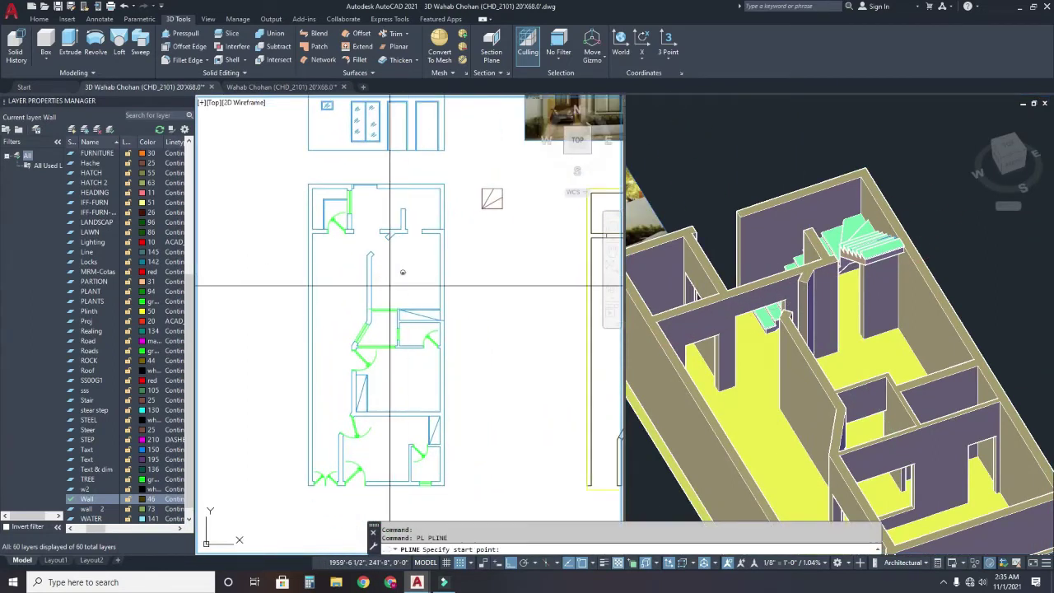
scroll(277, 201, up, 2)
click(320, 174)
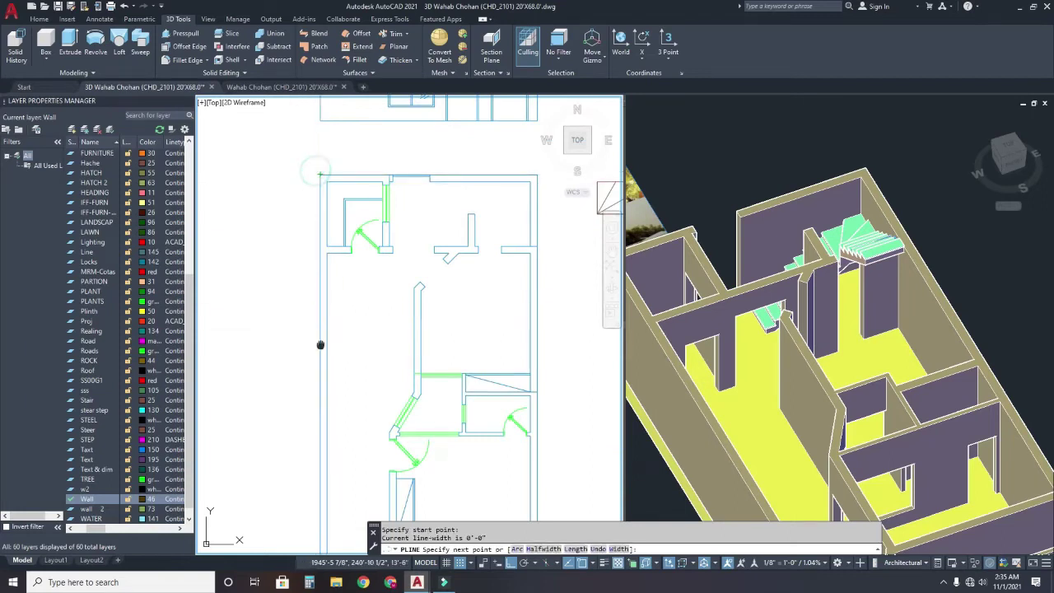
scroll(341, 437, up, 2)
scroll(341, 387, up, 2)
scroll(344, 412, up, 2)
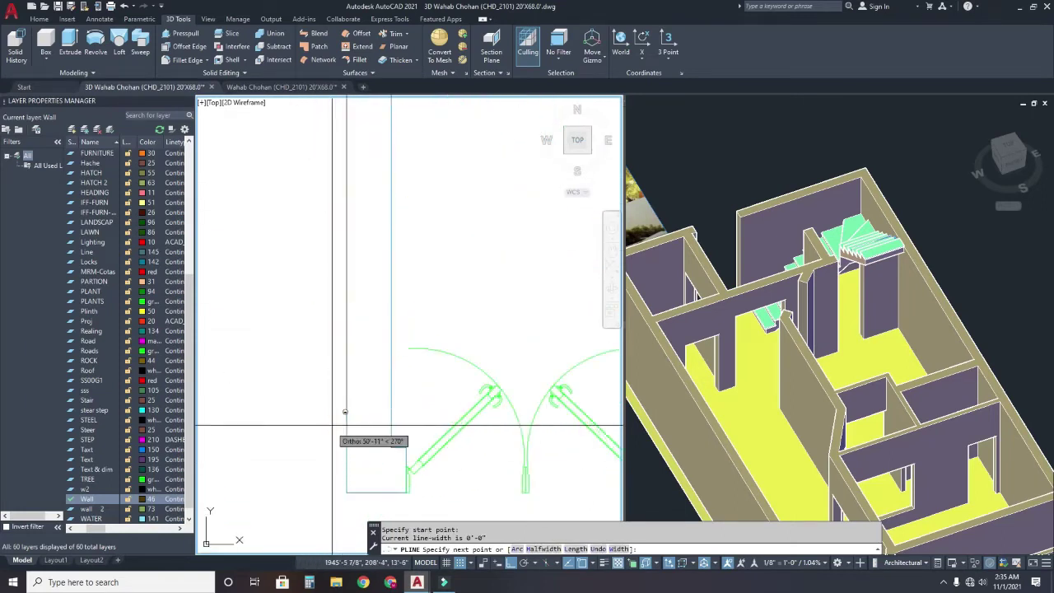
click(391, 447)
scroll(440, 449, down, 1)
scroll(538, 447, down, 2)
scroll(282, 442, down, 2)
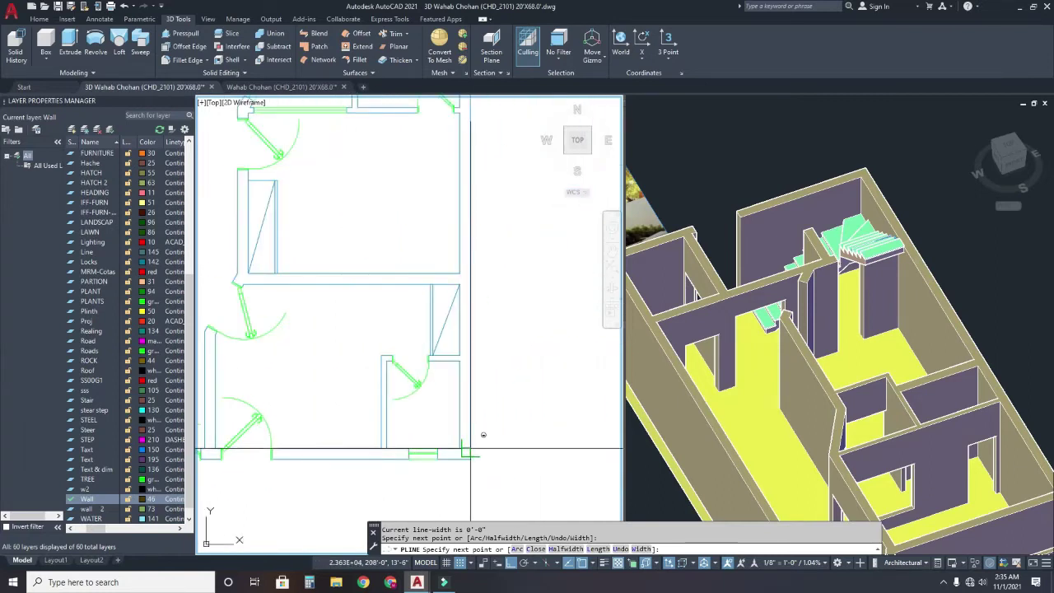
click(470, 449)
scroll(472, 404, down, 3)
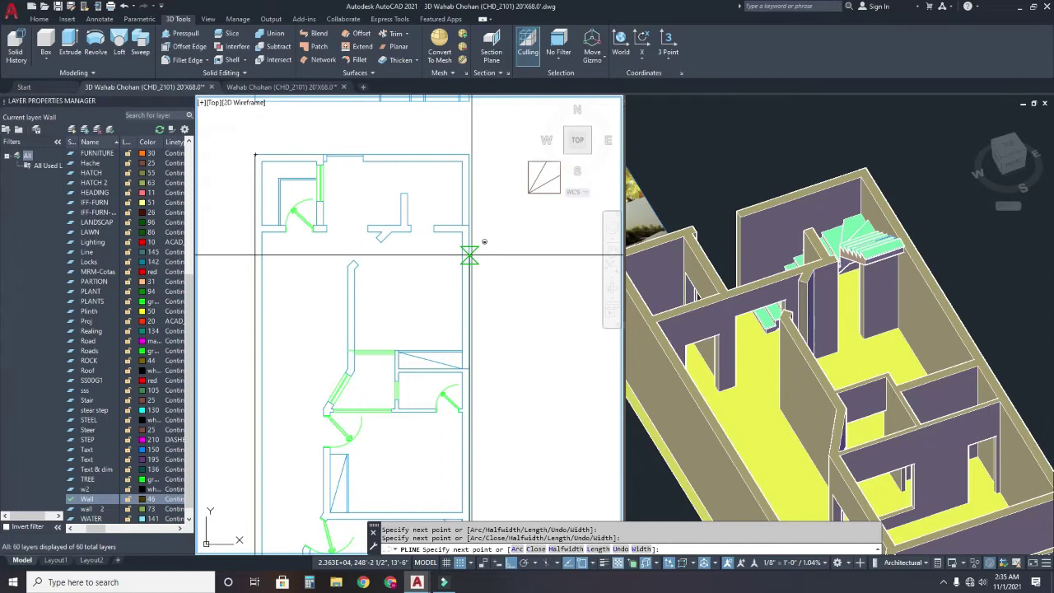
- Undo the last two polyline points and abandon the unfinished polyline
scroll(468, 256, up, 2)
scroll(470, 242, up, 2)
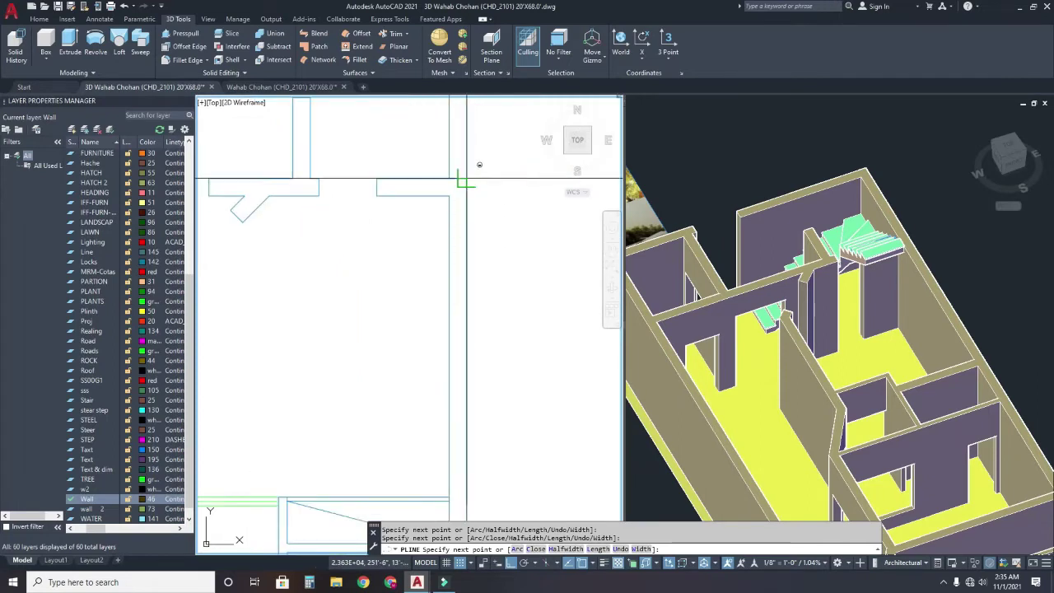
scroll(377, 195, down, 2)
scroll(552, 263, down, 2)
scroll(541, 259, down, 1)
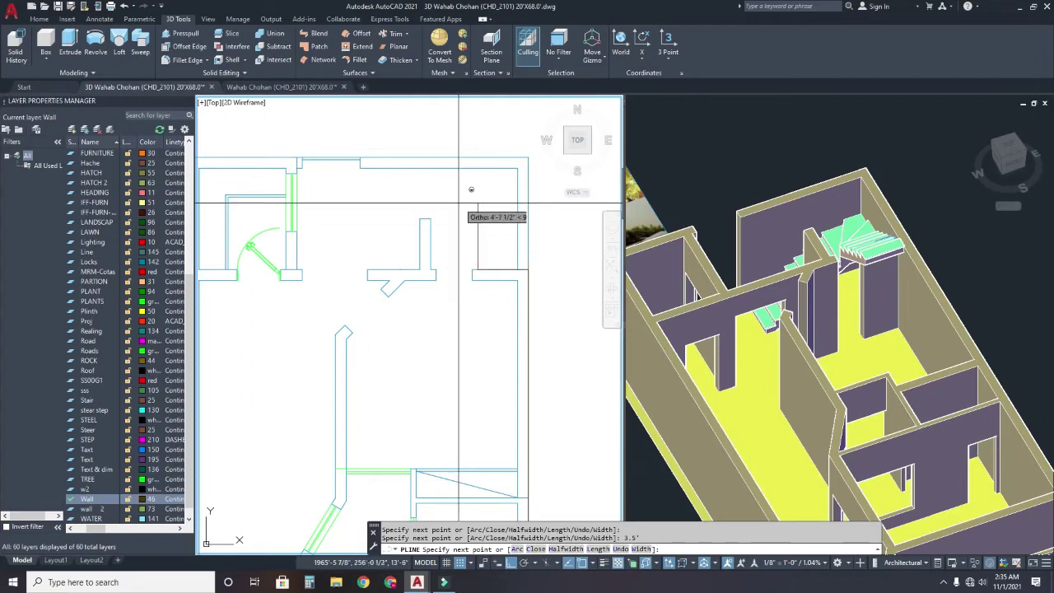
scroll(470, 189, up, 2)
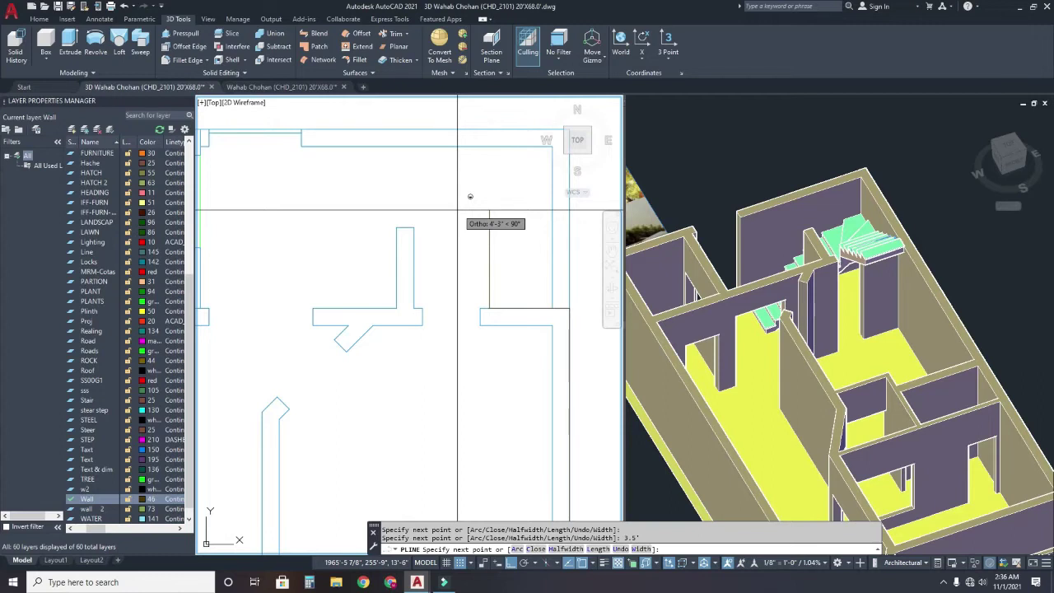
key(ctrl+z)
key(ctrl+z)
scroll(447, 237, down, 3)
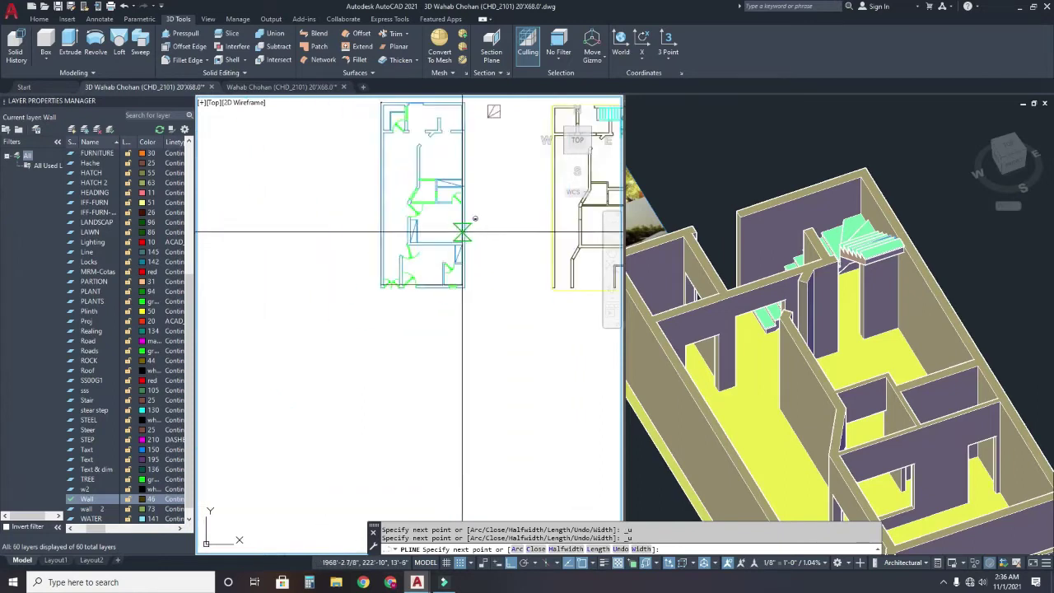
scroll(441, 237, down, 2)
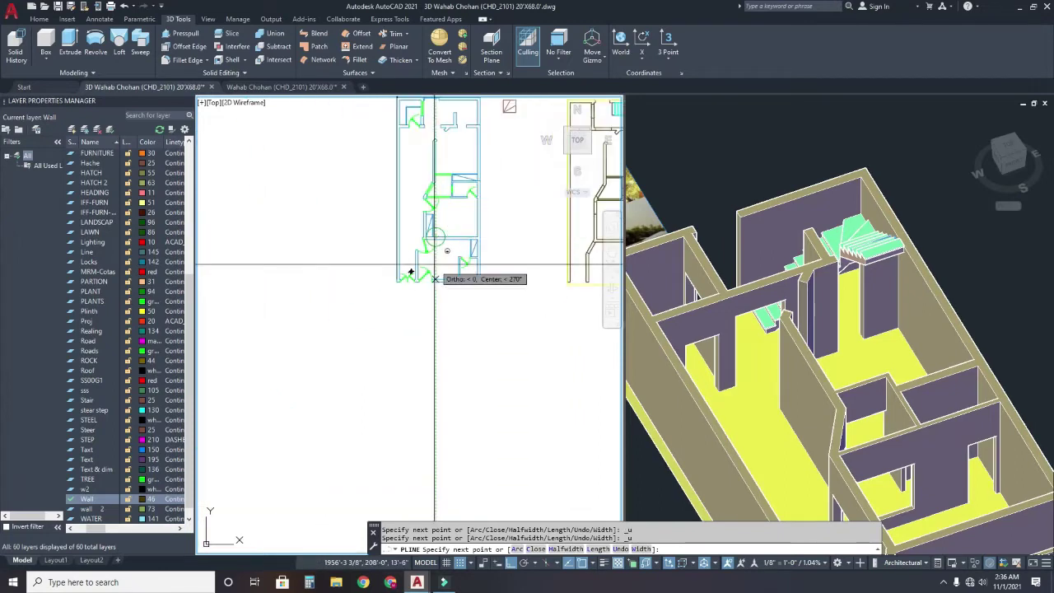
scroll(413, 313, up, 2)
scroll(414, 310, up, 2)
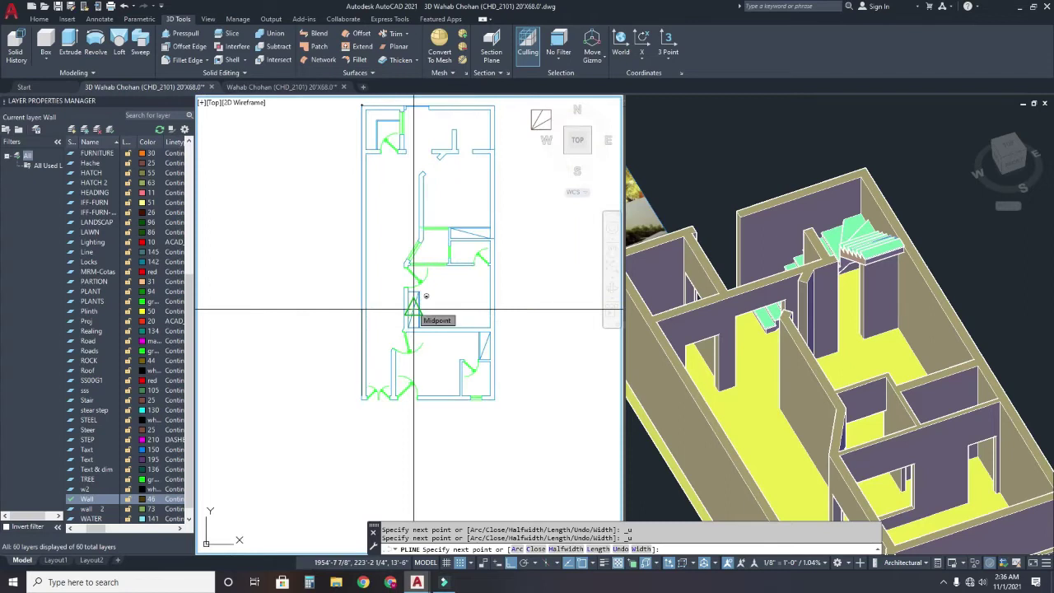
scroll(413, 310, up, 3)
scroll(408, 298, down, 2)
scroll(428, 279, down, 2)
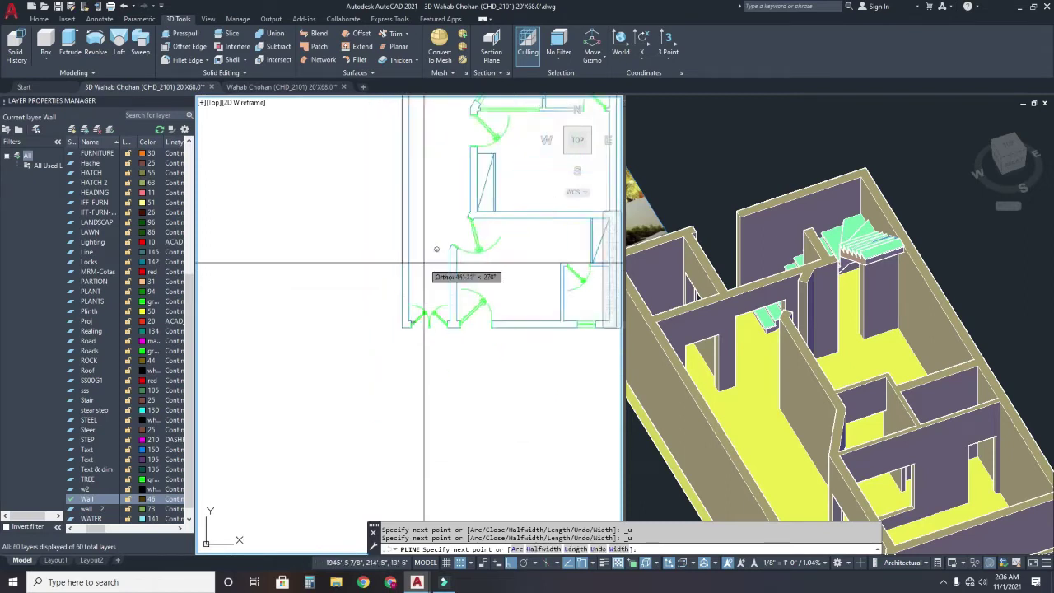
scroll(461, 268, down, 3)
key(Escape)
scroll(447, 349, up, 1)
scroll(470, 260, down, 1)
scroll(471, 260, up, 3)
- Erase the old top-view floor plan with a crossing selection
click(485, 247)
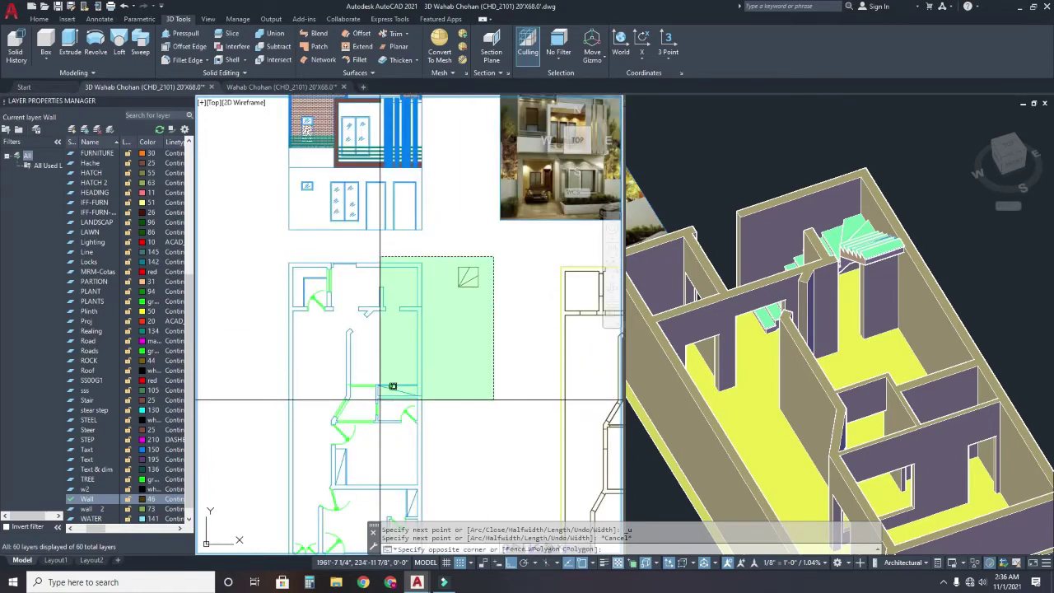
scroll(380, 399, down, 2)
middle_drag(380, 399, 379, 371)
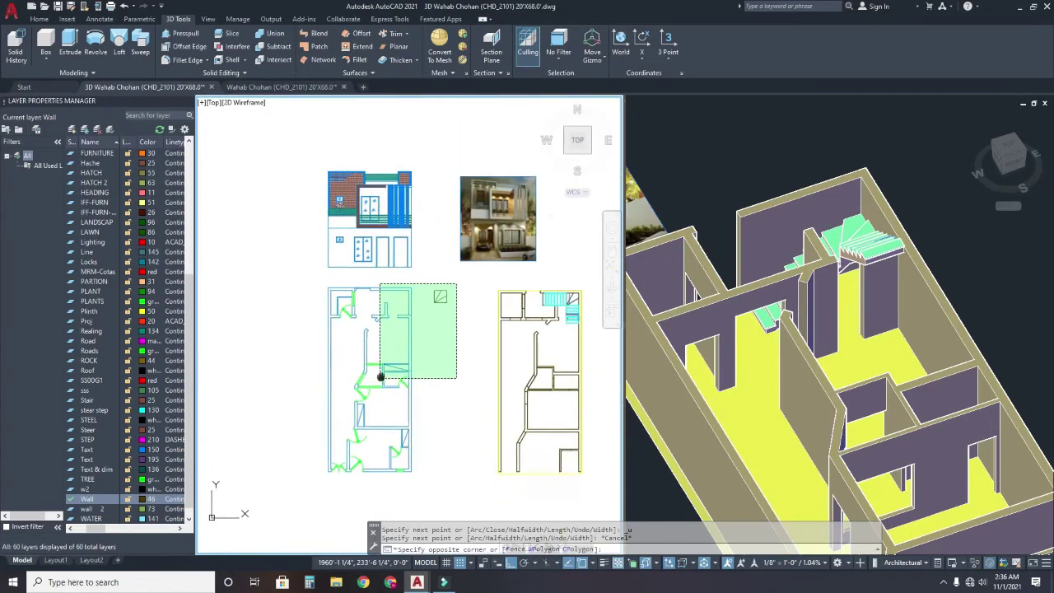
click(295, 475)
key(Delete)
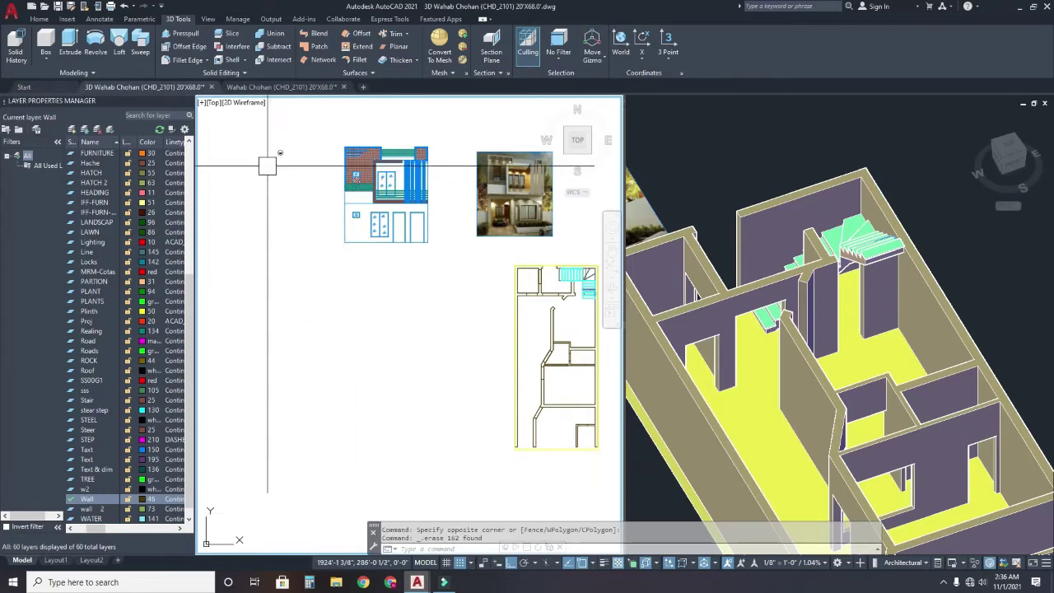
- Copy the furnished floor plan from the other drawing and paste it into the house file
click(260, 87)
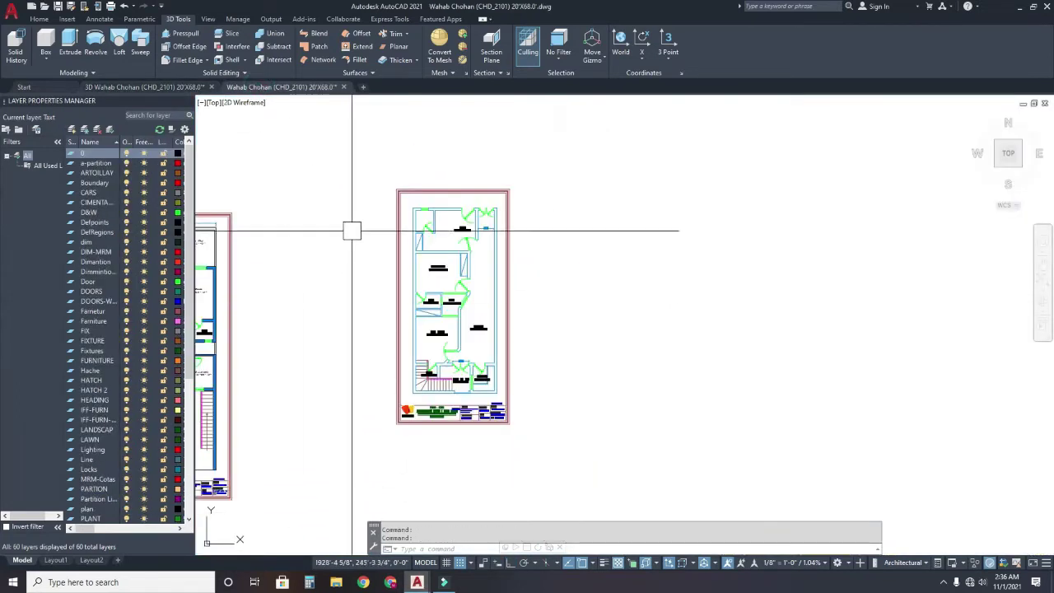
click(342, 198)
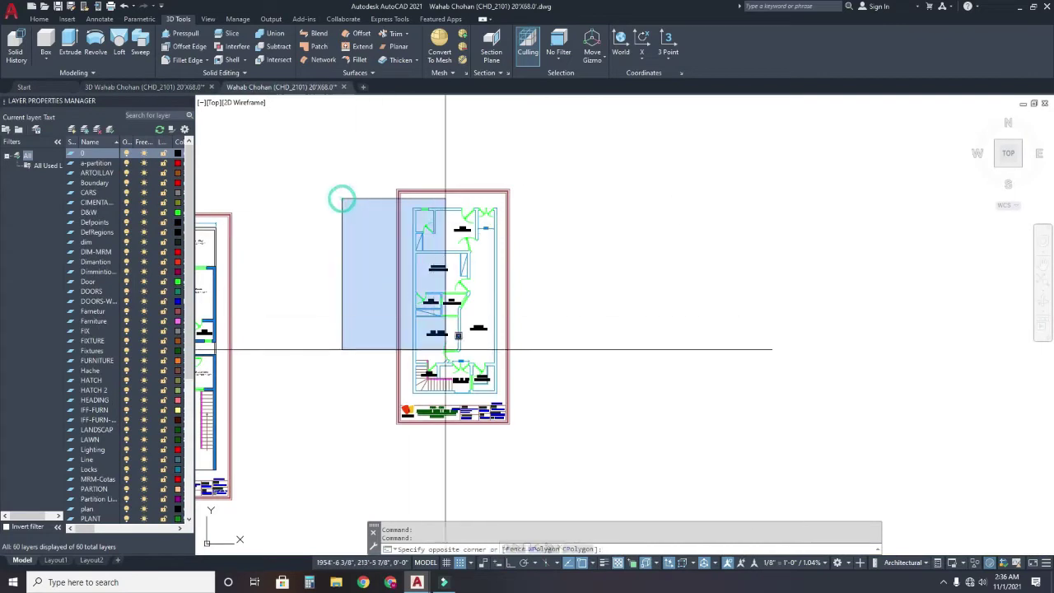
click(558, 401)
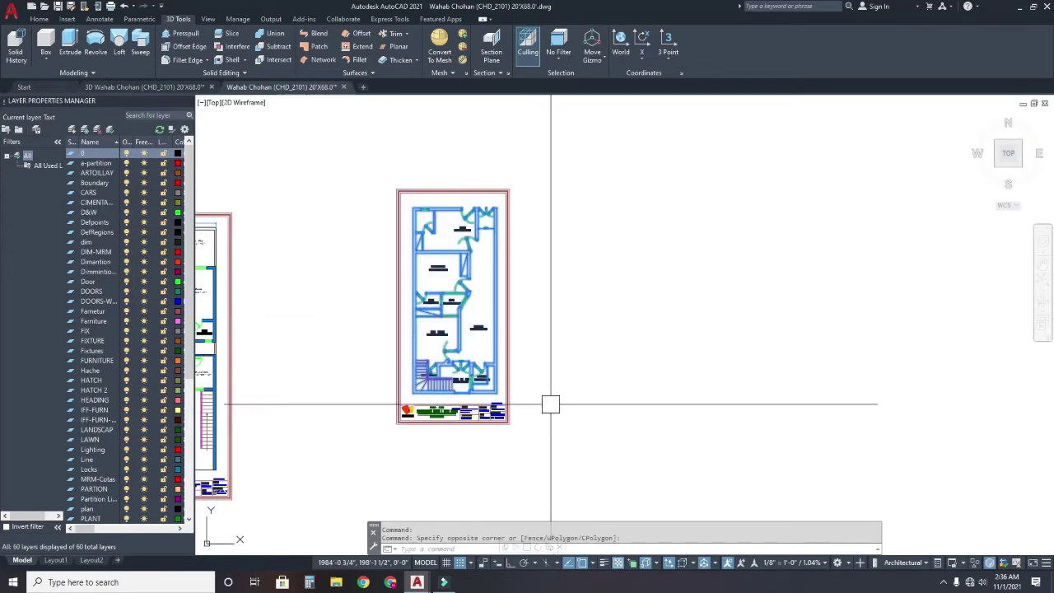
click(173, 87)
key(ctrl+v)
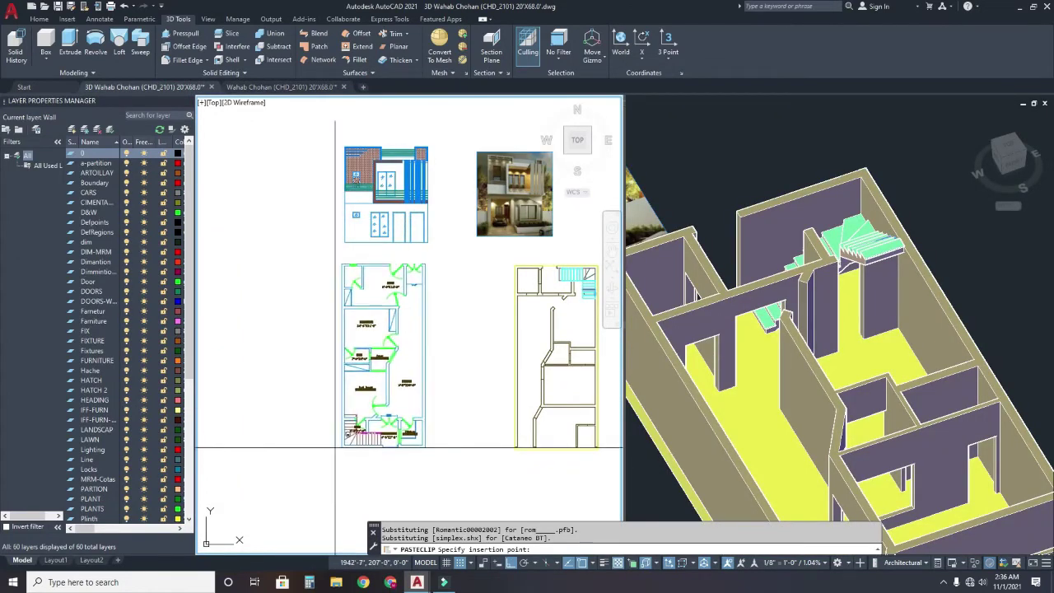
click(334, 446)
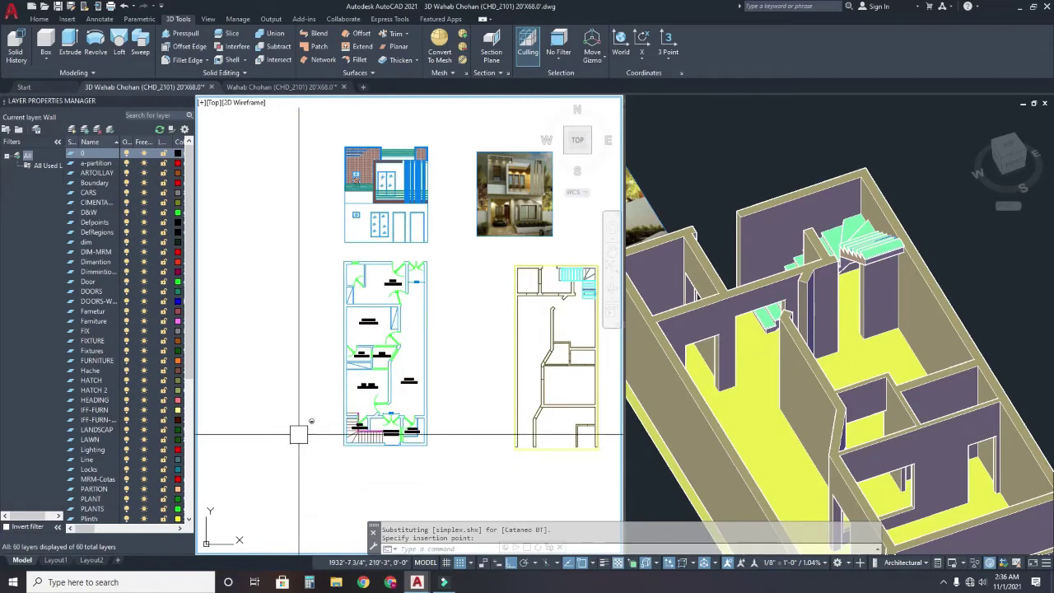
- Rotate the window-selected pasted floor plan 180 degrees about a picked pivot point
text(ro)
key(Return)
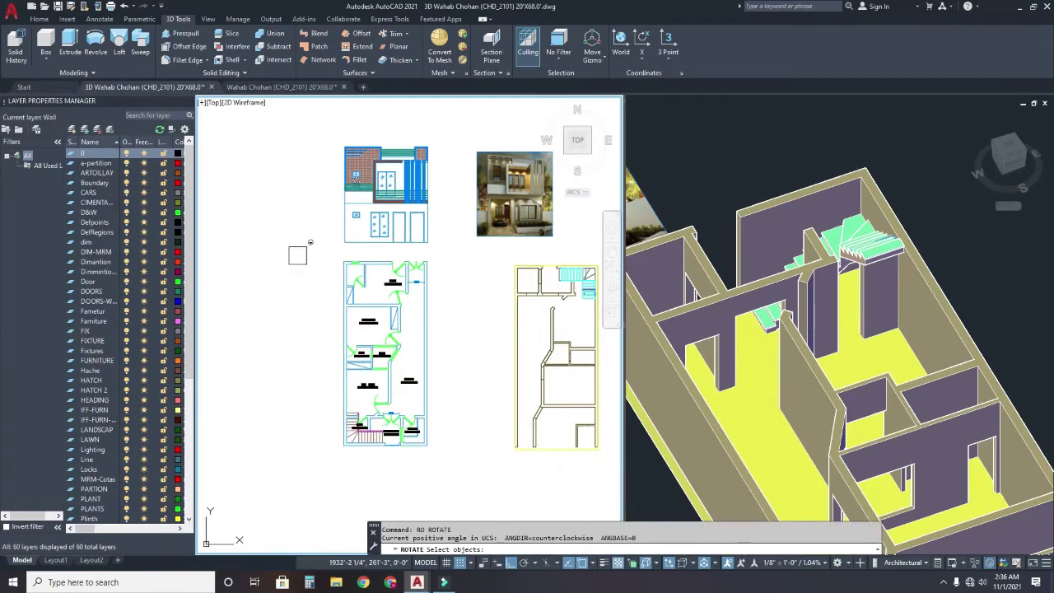
click(298, 255)
click(449, 465)
key(Return)
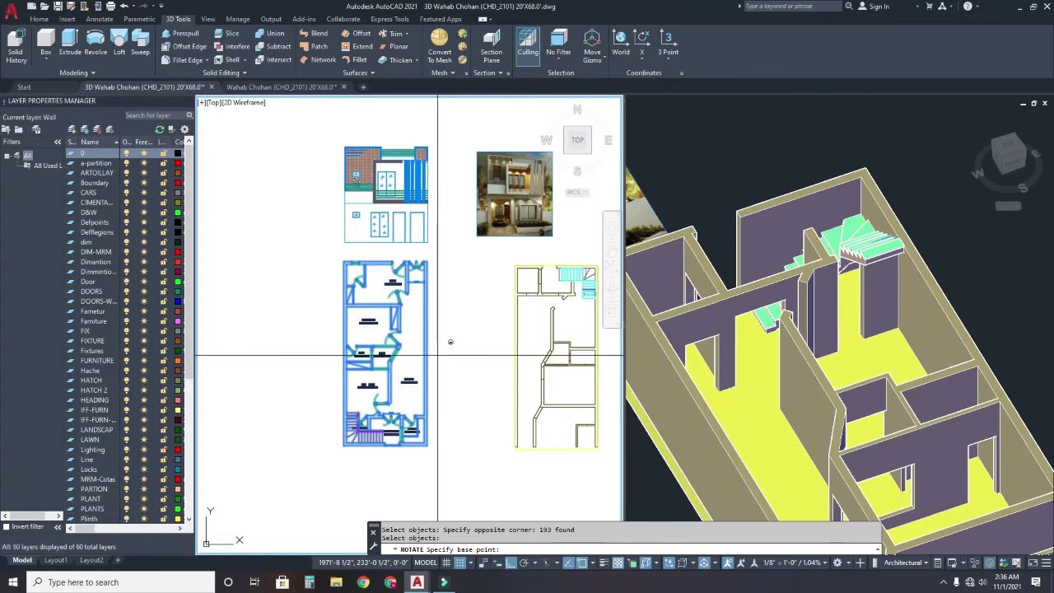
click(427, 352)
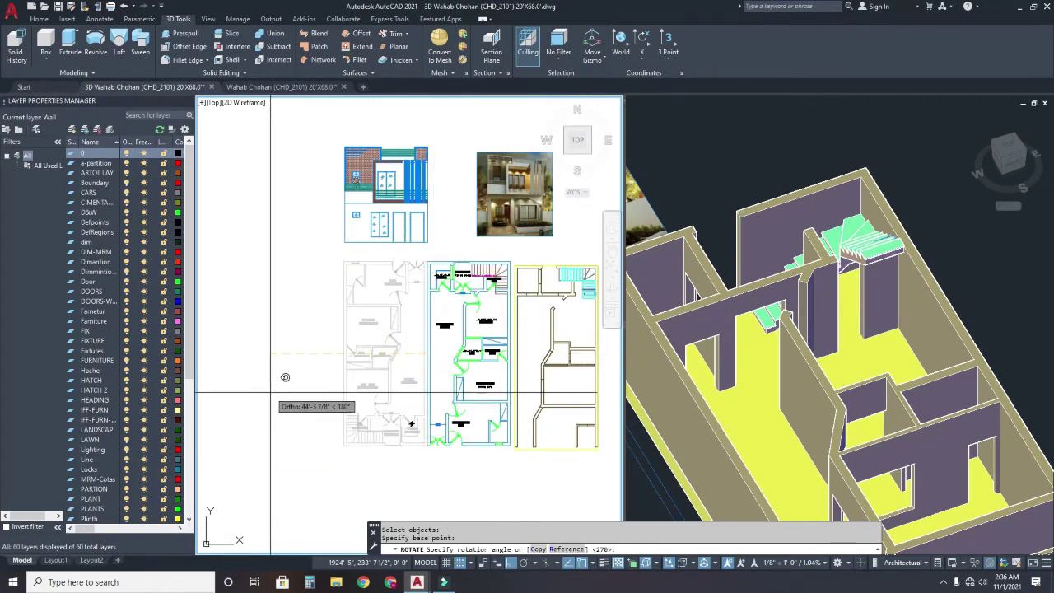
key(Escape)
- Move the previously selected plan left into the old plan's spot
text(m)
key(Return)
text(p)
key(Return)
key(Return)
click(340, 385)
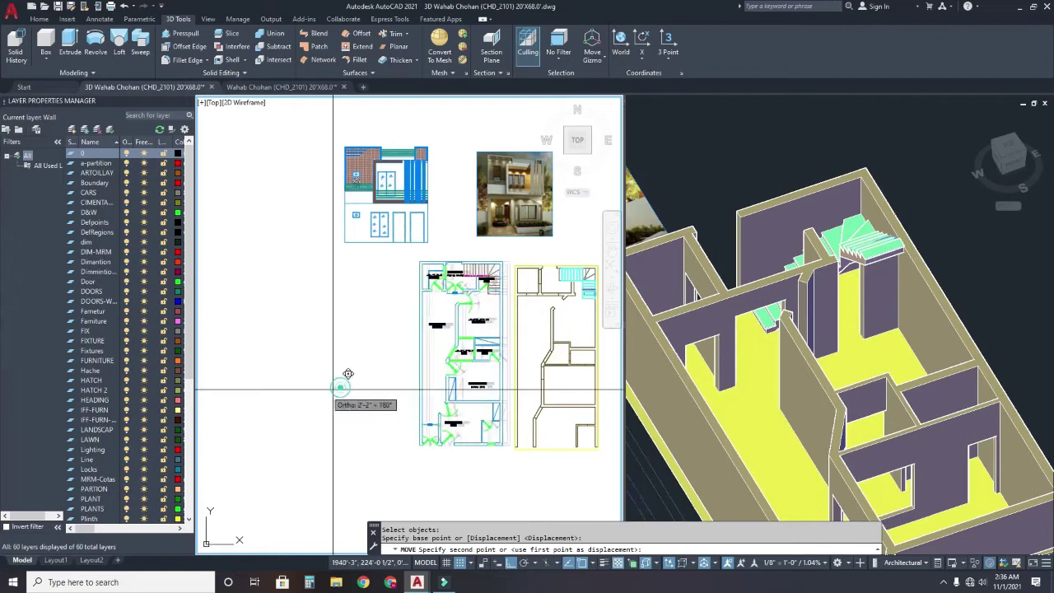
click(256, 395)
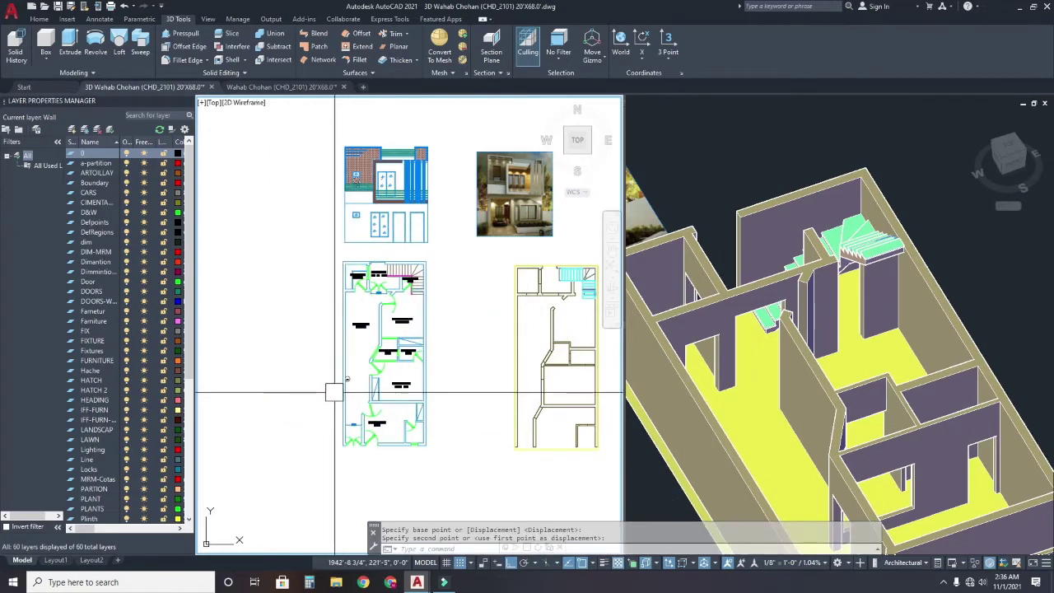
scroll(344, 270, up, 2)
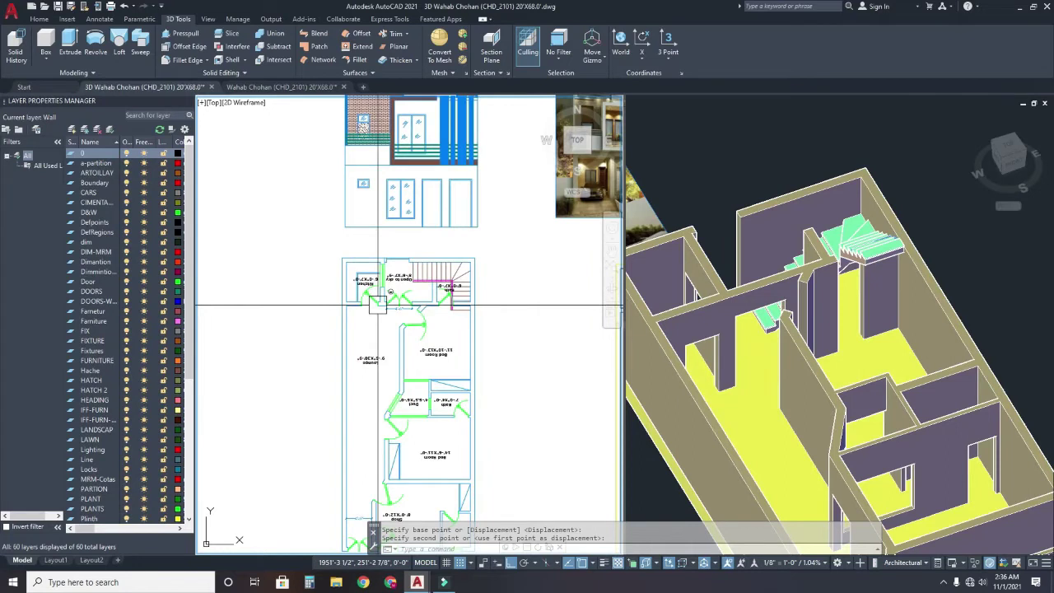
- Start a polyline at the plan's upper corner and trace the outer wall corners
text(pl)
key(Return)
scroll(383, 244, up, 4)
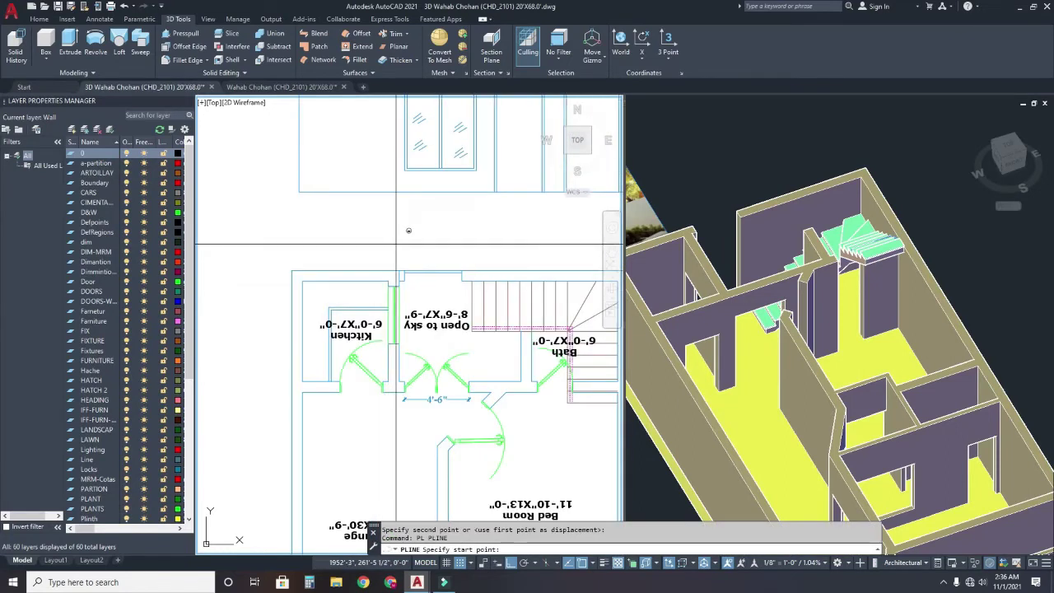
click(291, 270)
scroll(303, 354, down, 3)
scroll(313, 403, down, 2)
scroll(312, 399, up, 3)
scroll(354, 383, up, 3)
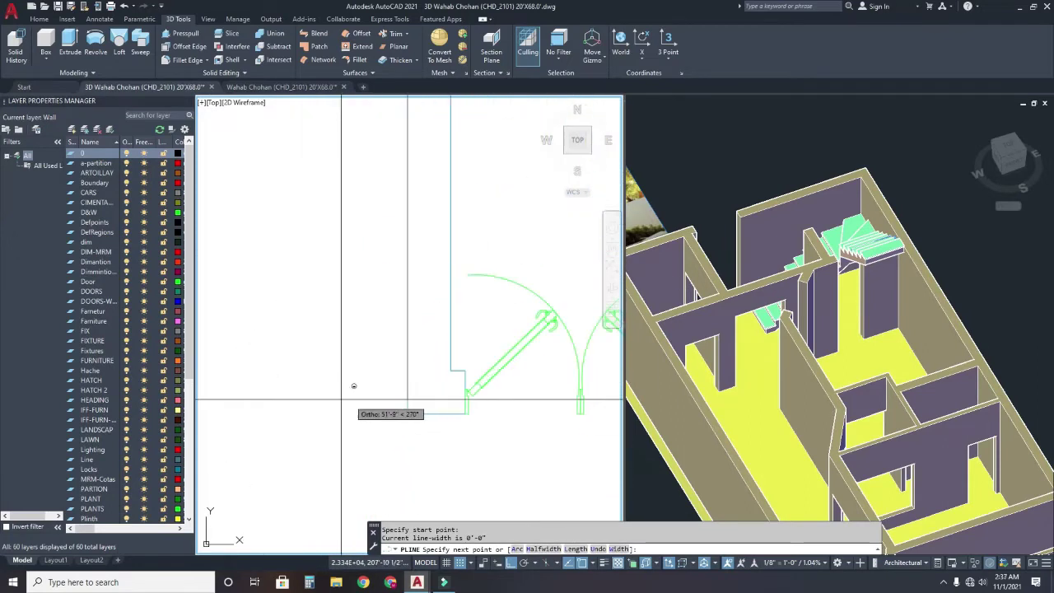
click(450, 369)
scroll(447, 381, down, 2)
scroll(348, 384, down, 2)
scroll(301, 382, down, 1)
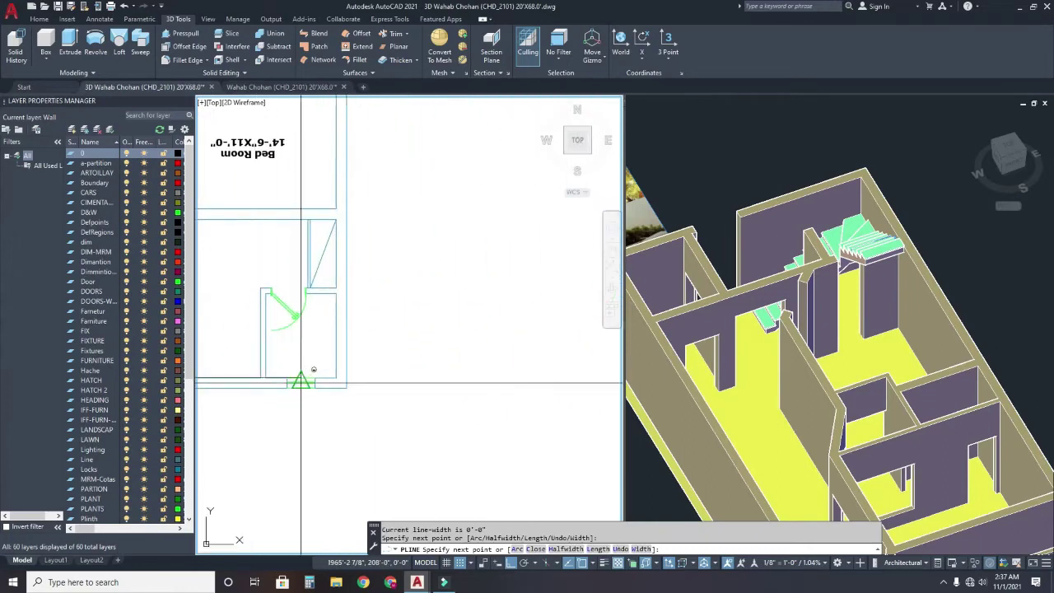
click(350, 372)
scroll(347, 284, down, 2)
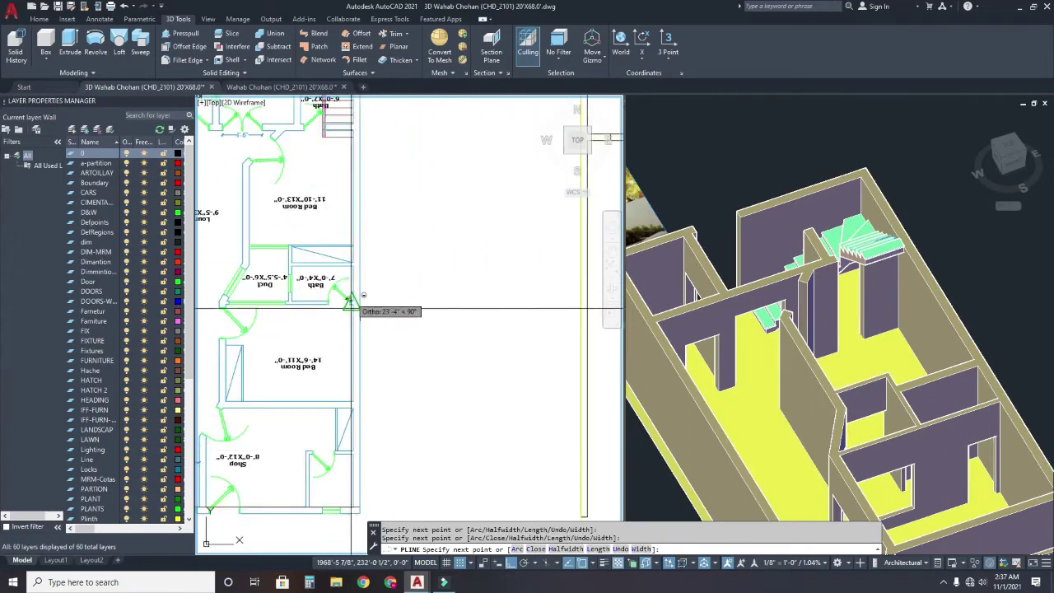
scroll(352, 305, up, 3)
scroll(366, 292, up, 2)
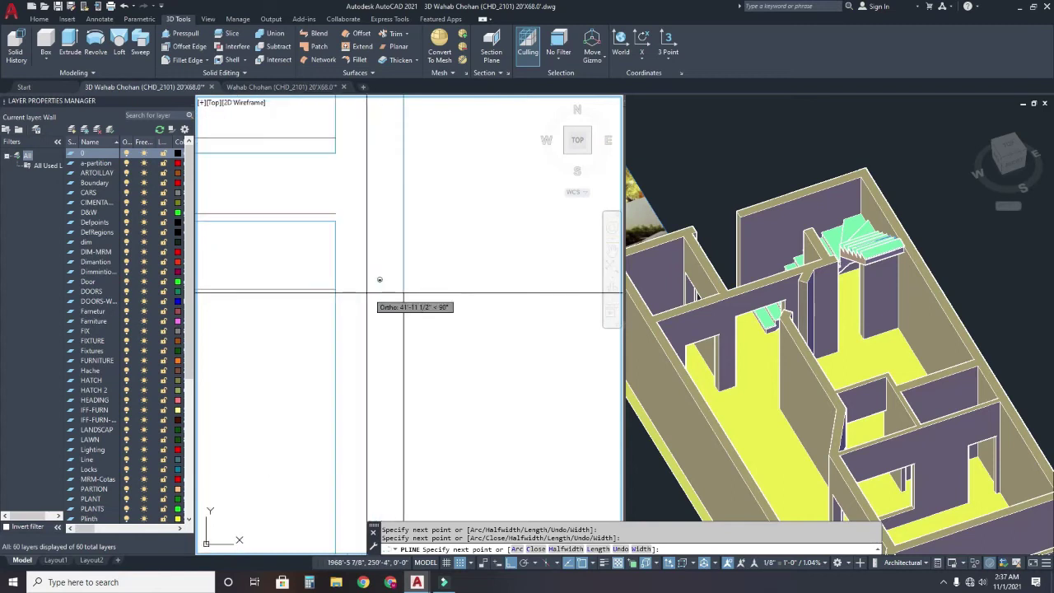
click(335, 289)
- Undo the wrong vertex by the stair opening and close the polyline
scroll(387, 293, down, 2)
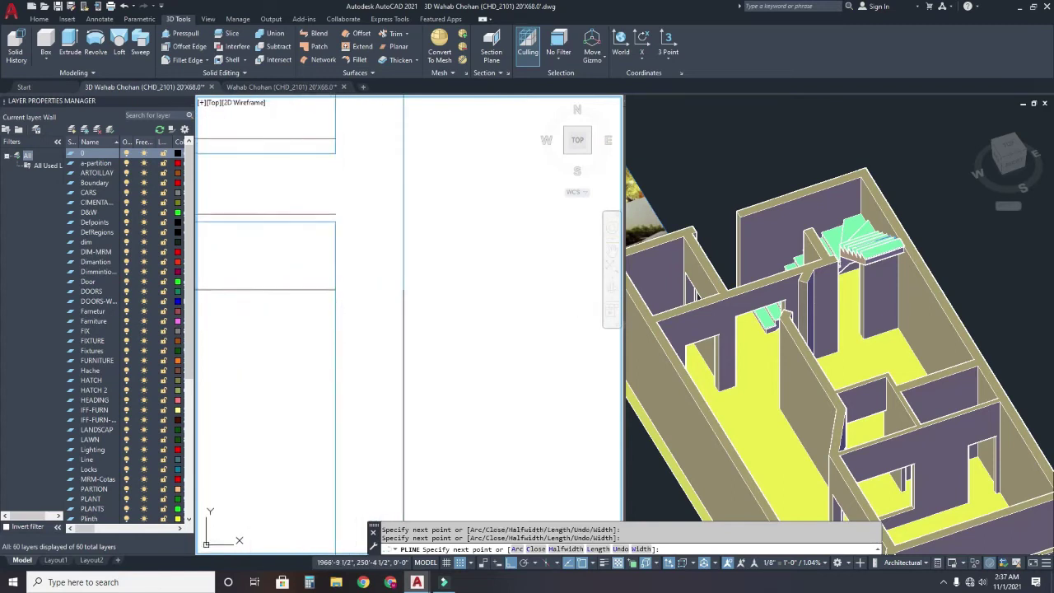
scroll(250, 304, down, 2)
middle_drag(250, 304, 342, 343)
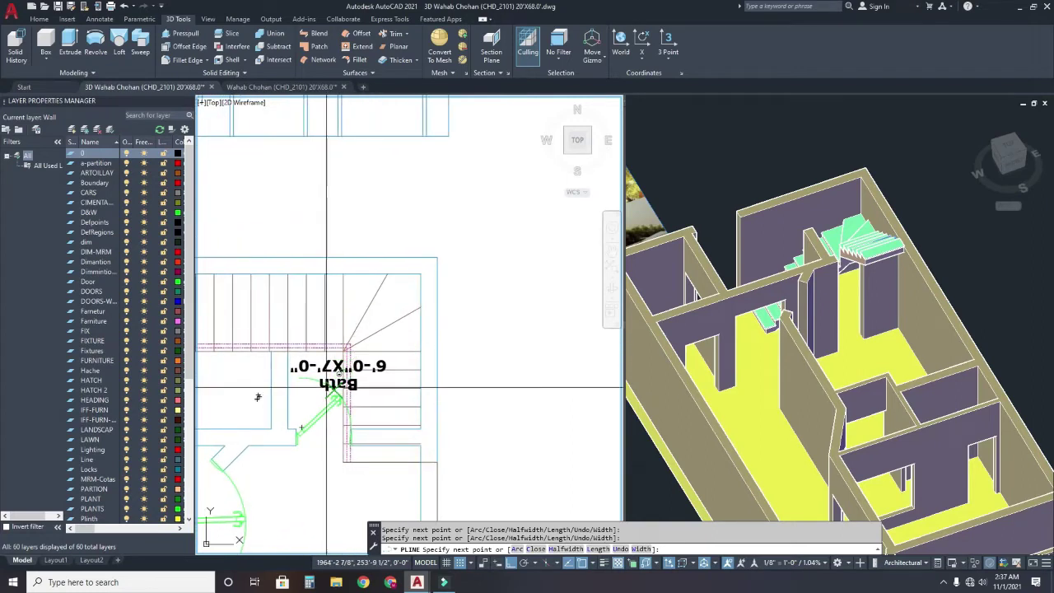
scroll(335, 350, up, 3)
scroll(335, 349, up, 4)
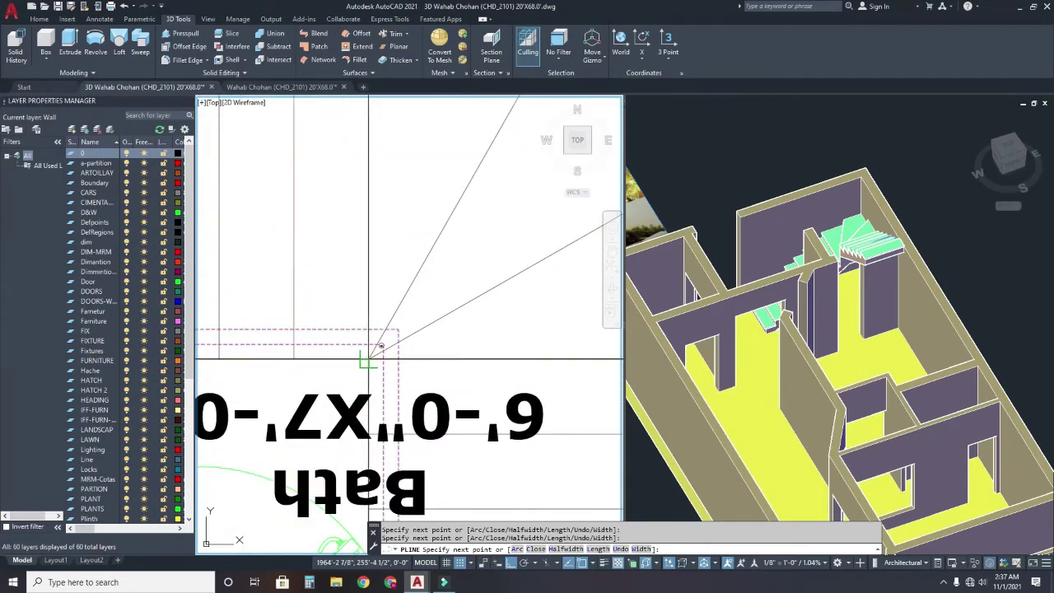
scroll(368, 359, down, 3)
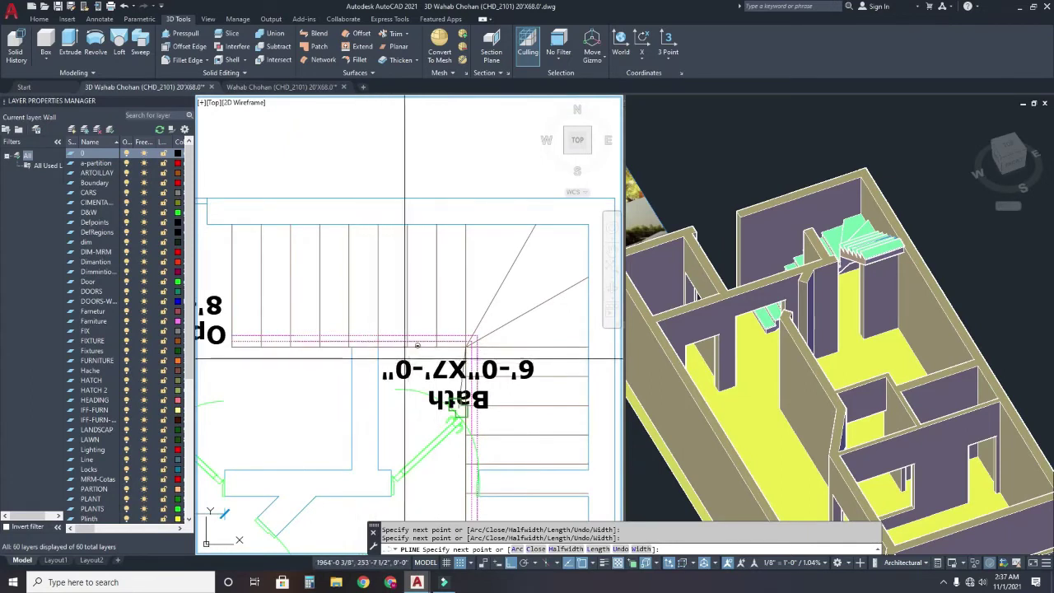
scroll(377, 356, down, 2)
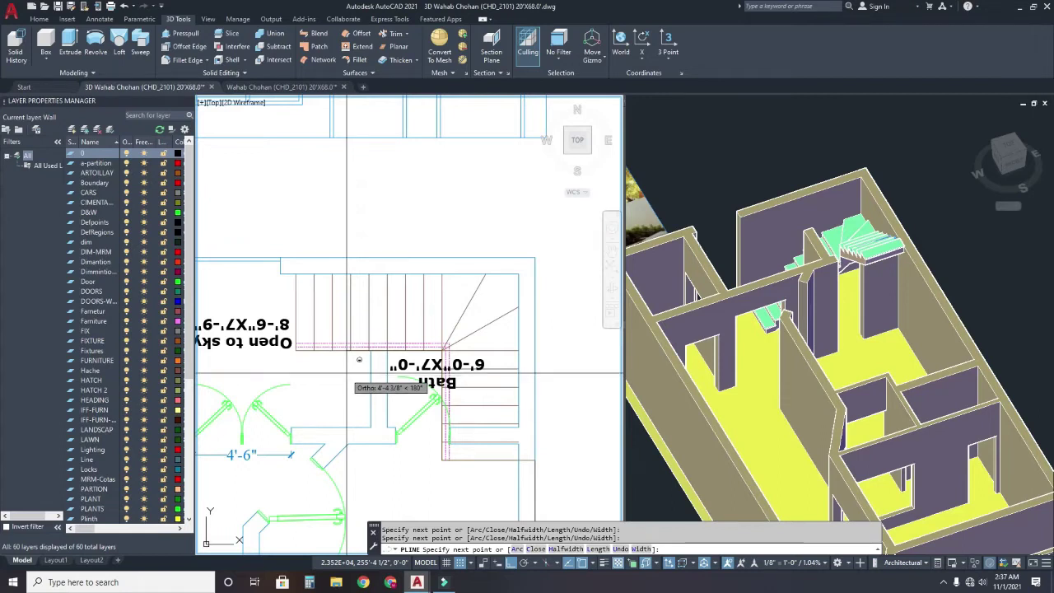
scroll(353, 347, up, 3)
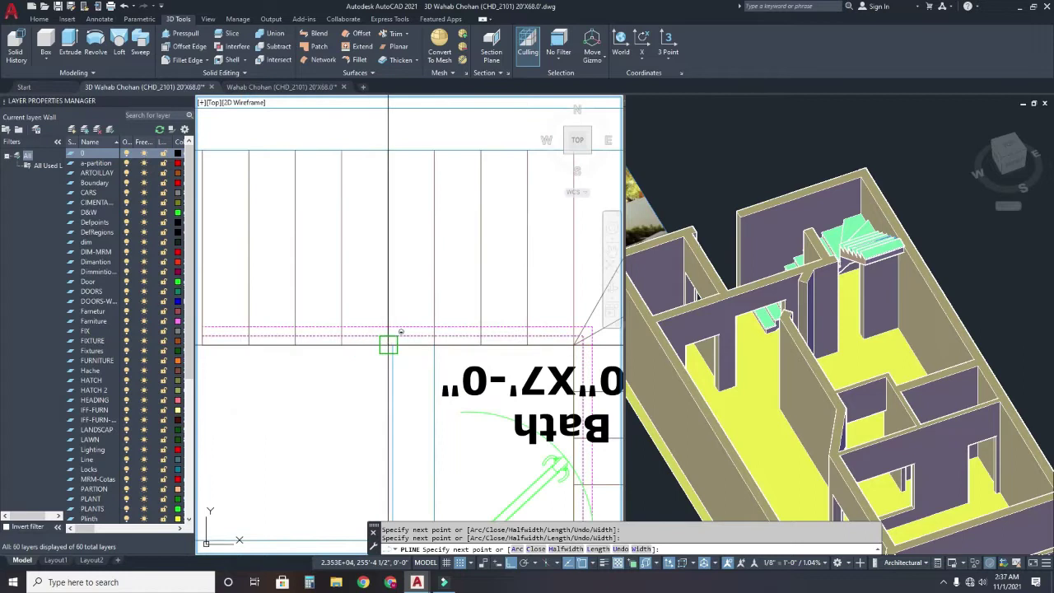
scroll(404, 278, down, 3)
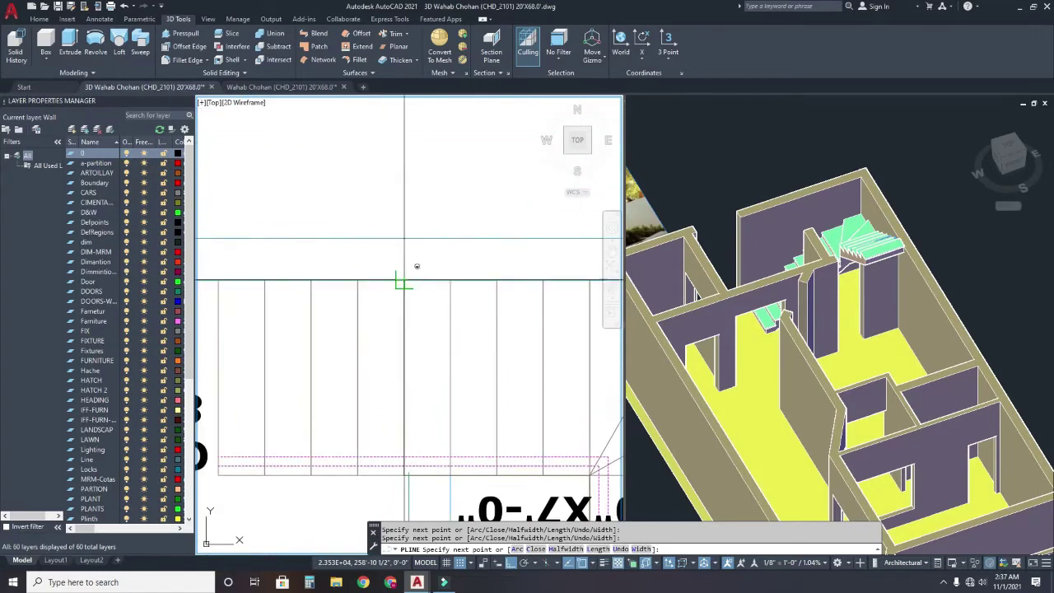
scroll(402, 286, down, 2)
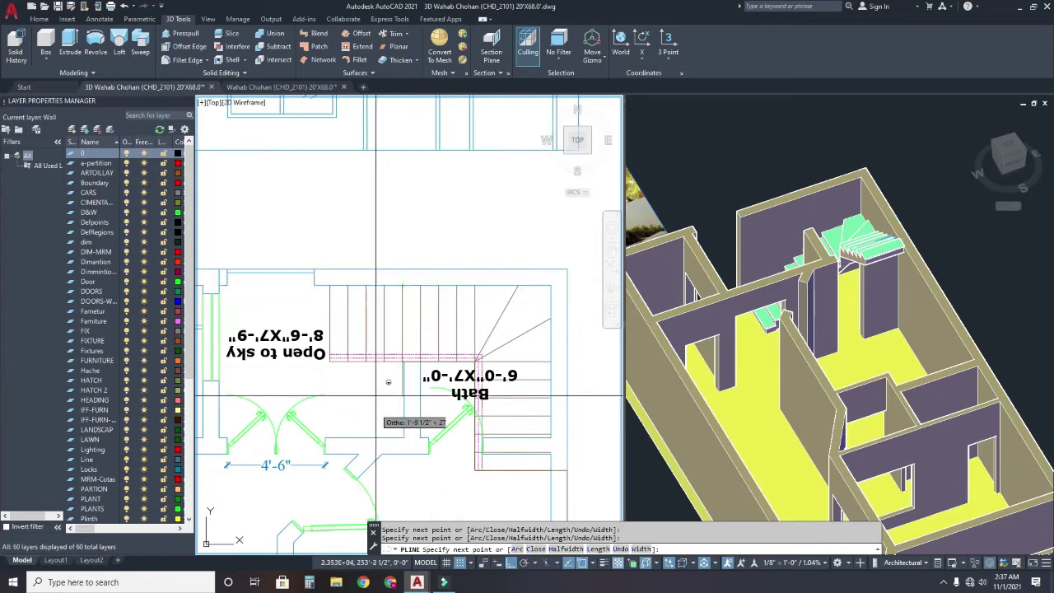
scroll(403, 383, up, 3)
text(u)
key(Return)
scroll(392, 451, down, 1)
scroll(386, 432, down, 2)
scroll(399, 403, down, 1)
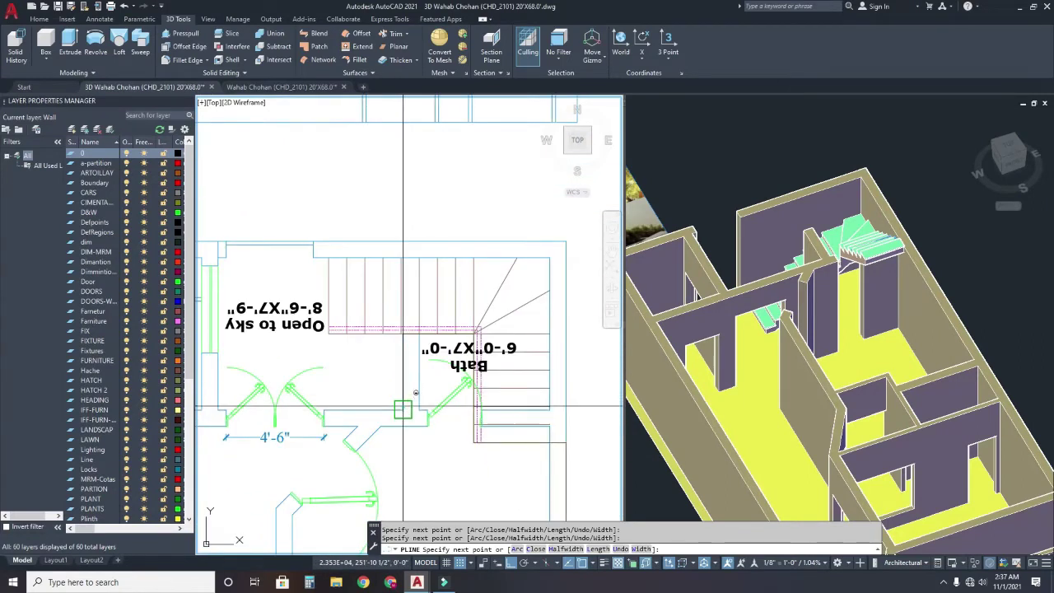
scroll(344, 409, up, 2)
scroll(344, 409, up, 1)
scroll(345, 409, up, 1)
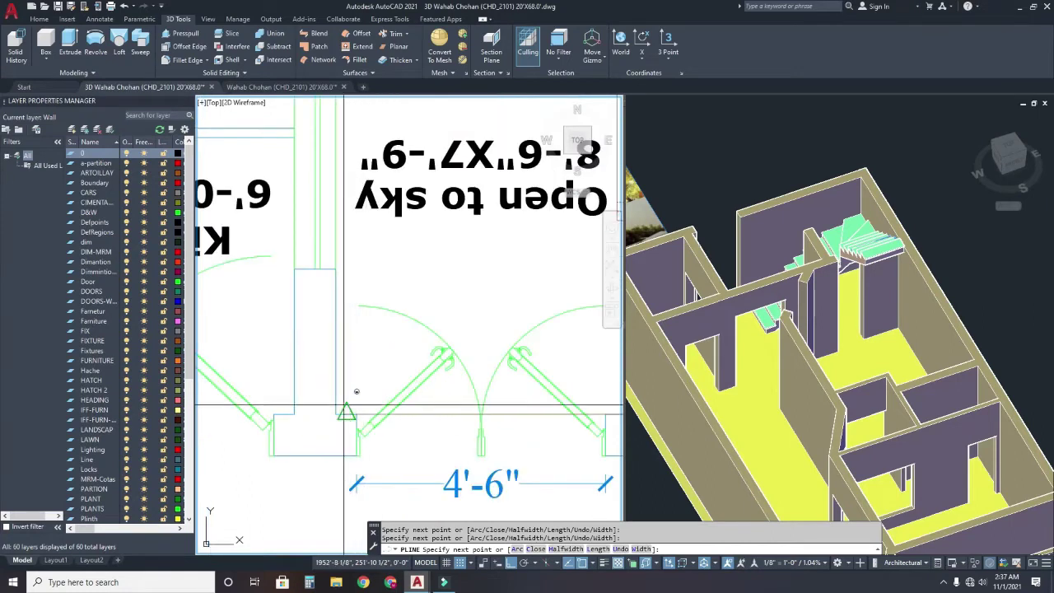
scroll(341, 348, down, 1)
scroll(341, 346, down, 2)
scroll(339, 339, down, 1)
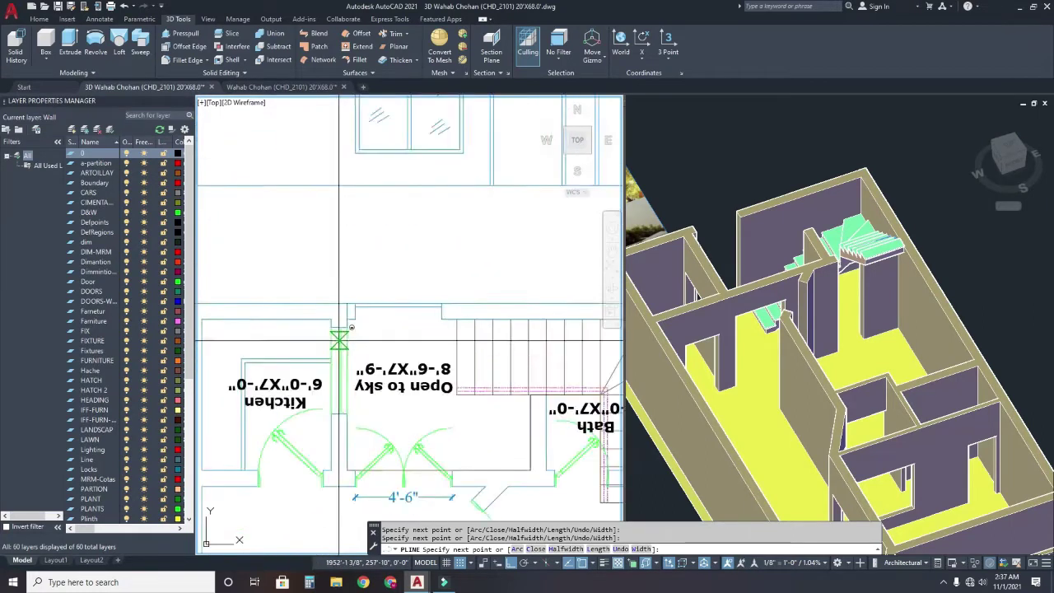
scroll(342, 325, up, 4)
scroll(395, 255, down, 4)
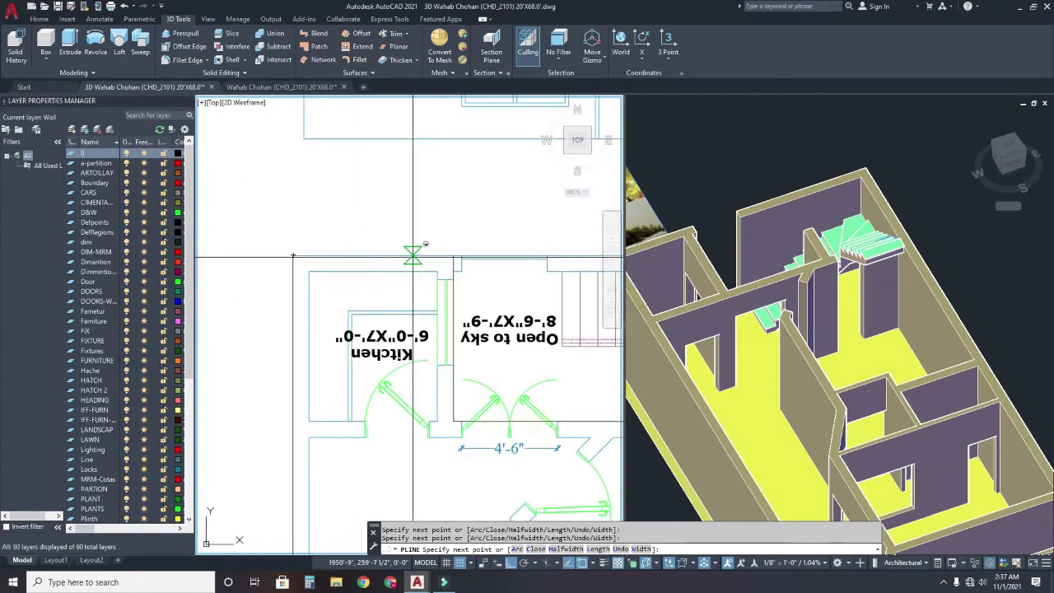
text(c)
scroll(367, 251, down, 2)
key(Return)
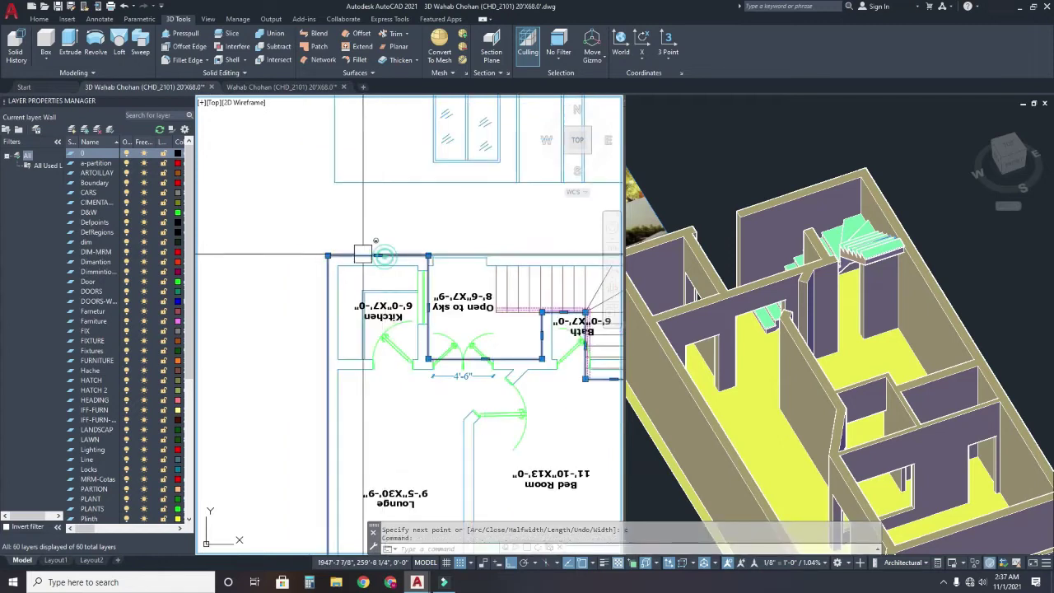
scroll(362, 255, down, 4)
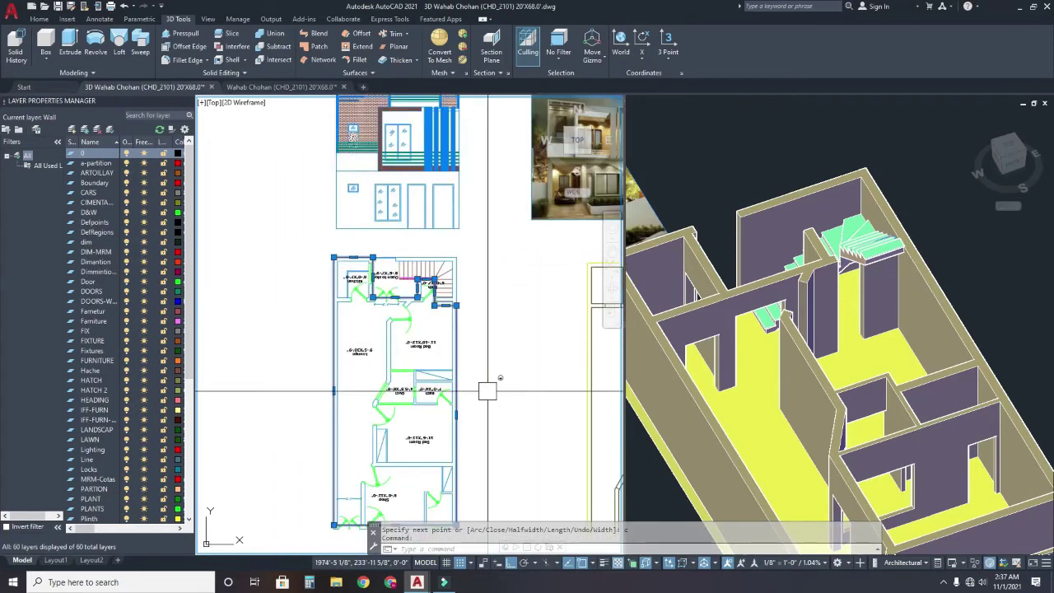
- Extrude the closed outline into a slab 6 units thick
text(ext)
key(Return)
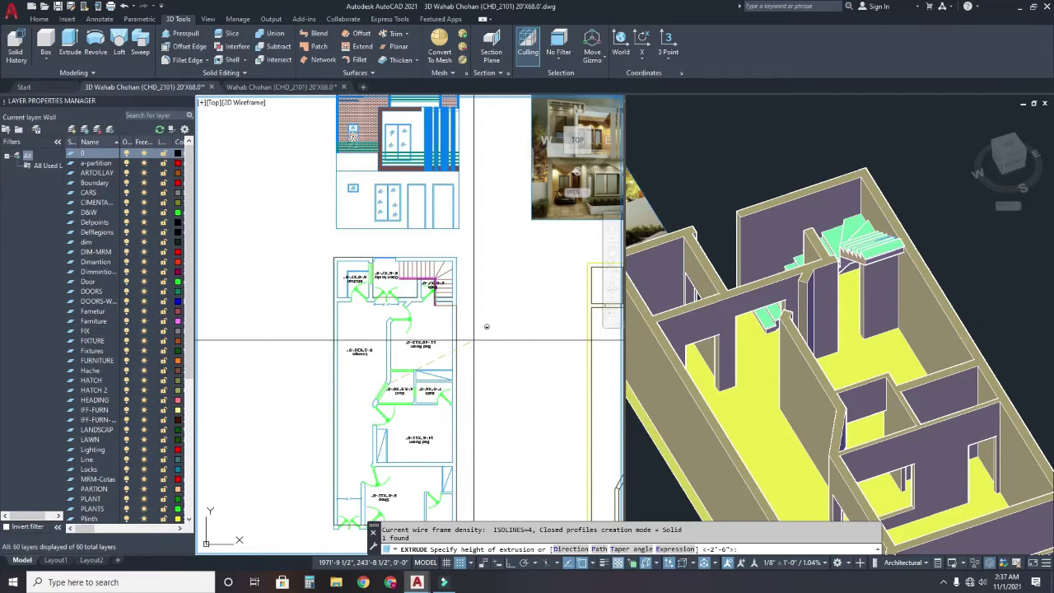
key(Return)
click(783, 414)
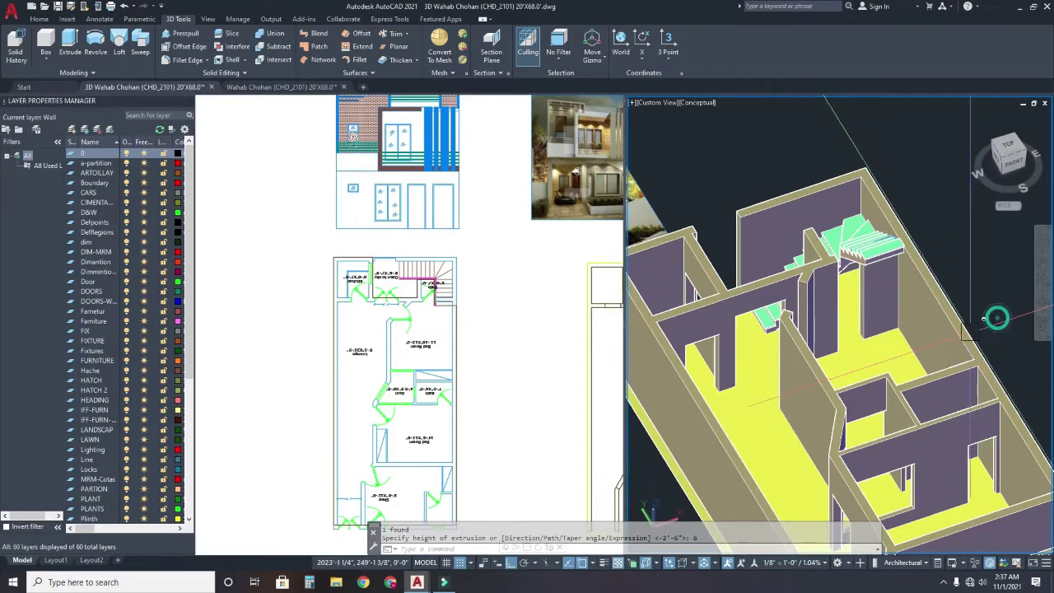
scroll(783, 414, down, 5)
middle_drag(751, 449, 799, 367)
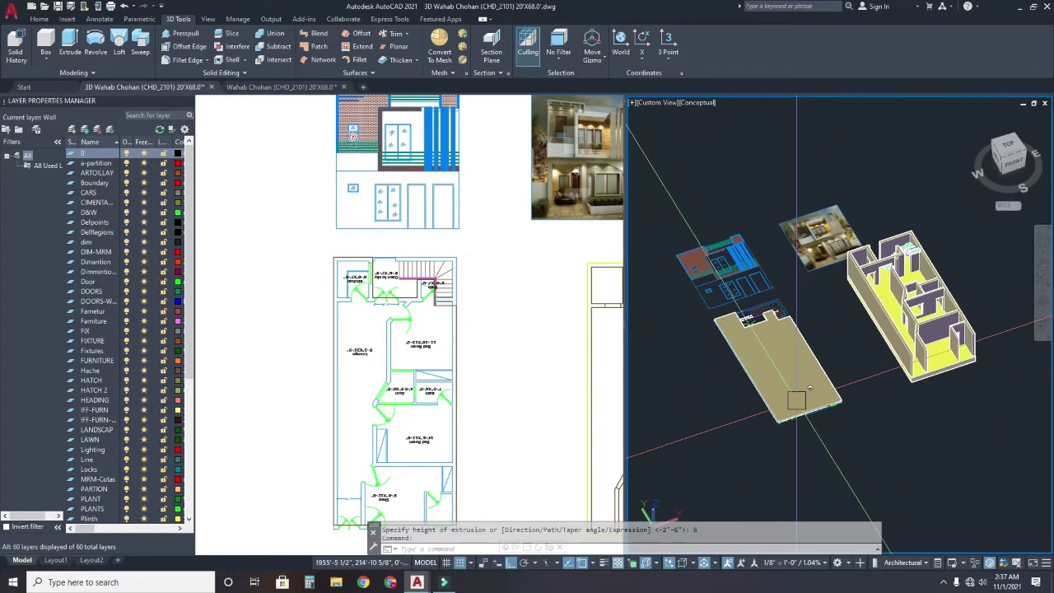
- Move the slab by its corner to a first position over the house
text(m)
key(Return)
click(725, 326)
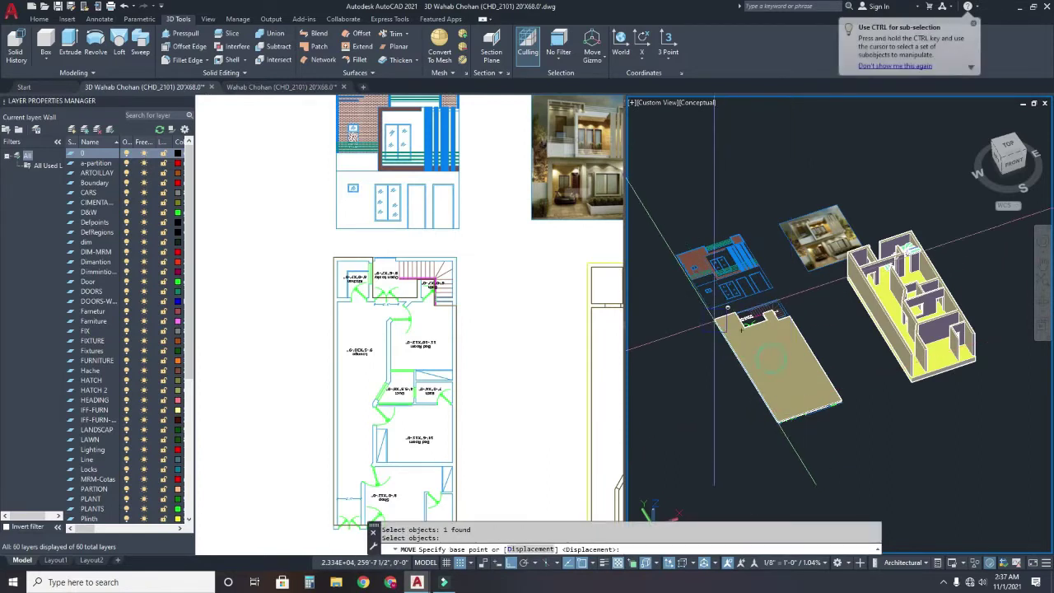
key(Return)
scroll(716, 317, up, 5)
scroll(715, 312, up, 3)
click(747, 280)
scroll(815, 224, down, 6)
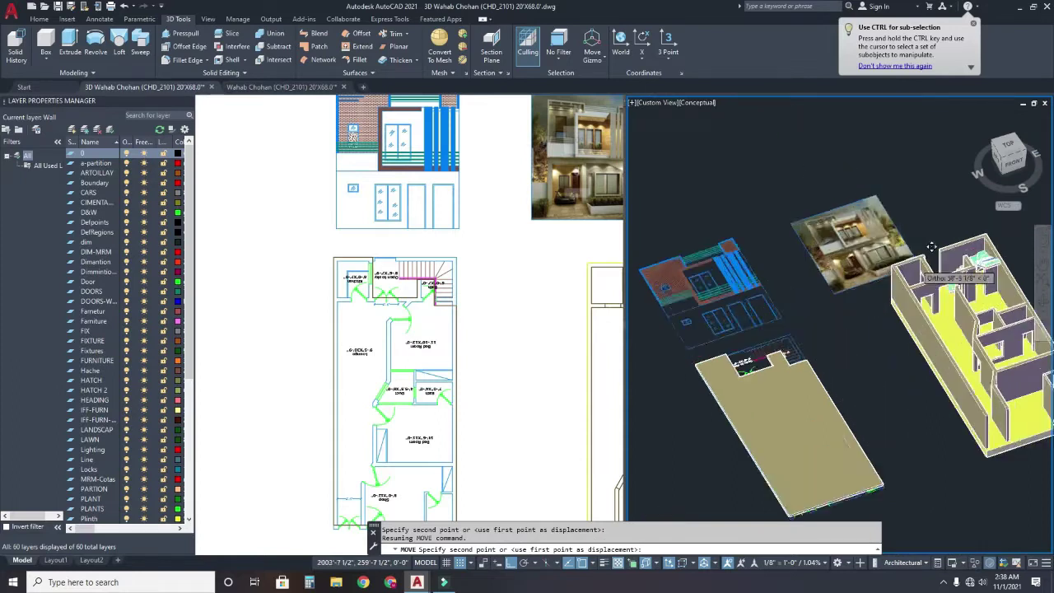
scroll(930, 246, up, 4)
click(858, 251)
scroll(751, 362, down, 5)
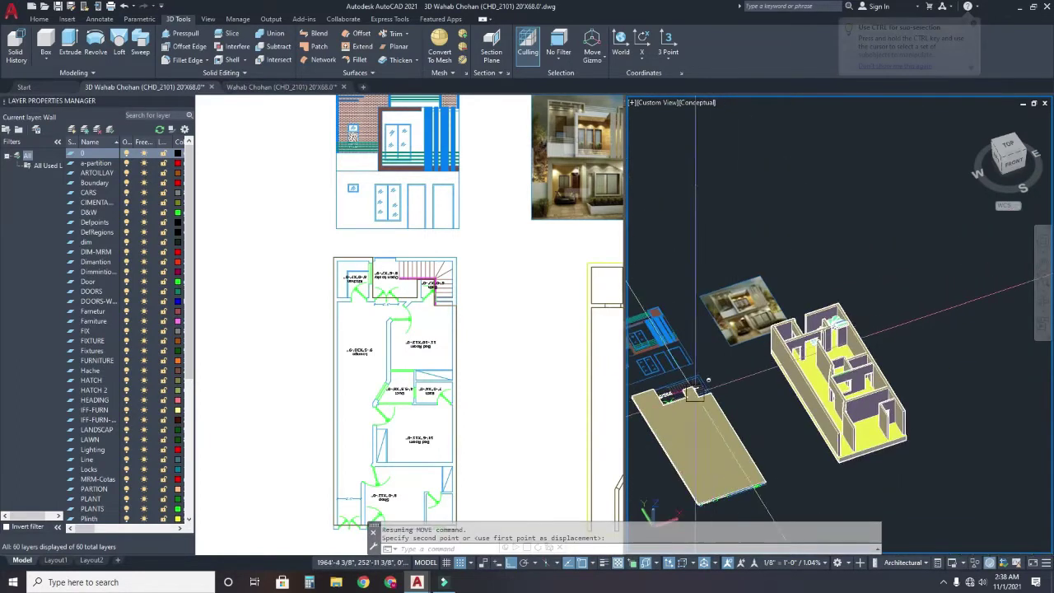
scroll(764, 354, up, 5)
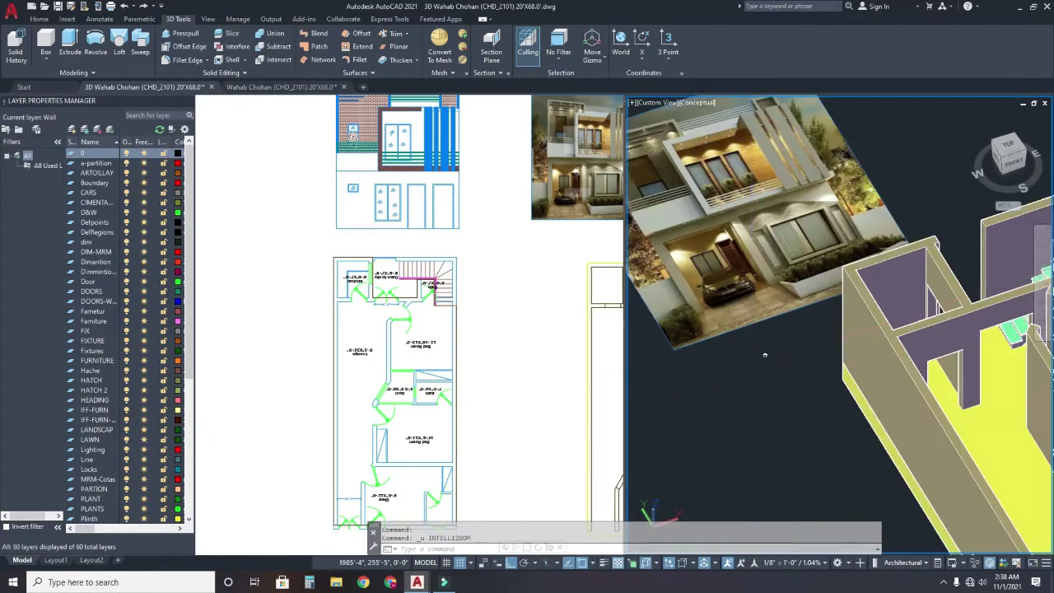
scroll(765, 356, down, 5)
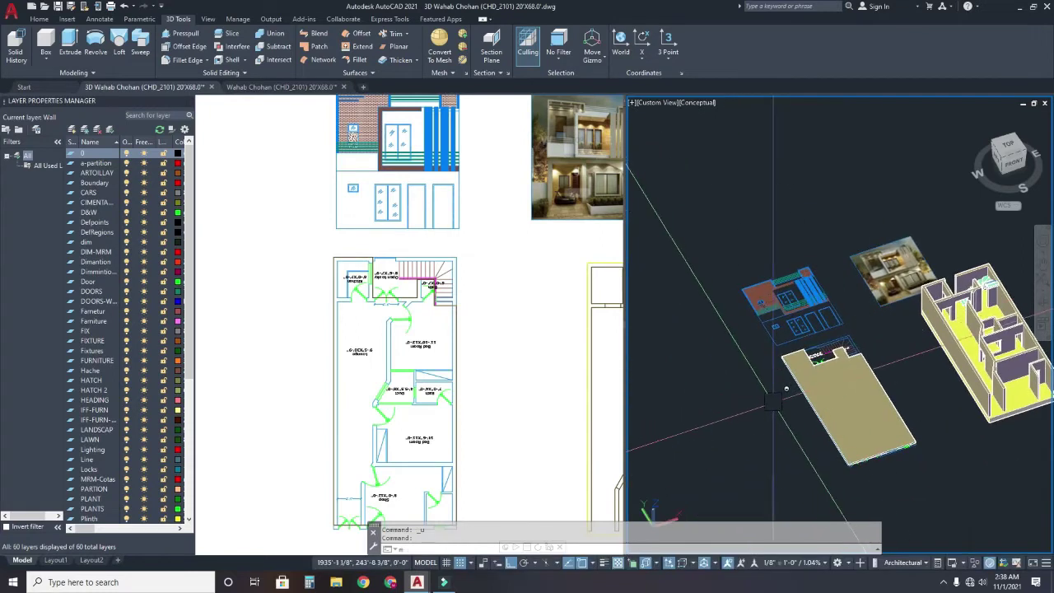
- Reposition the slab so its corner sits on the top wall corner
click(772, 401)
scroll(776, 348, up, 3)
key(Escape)
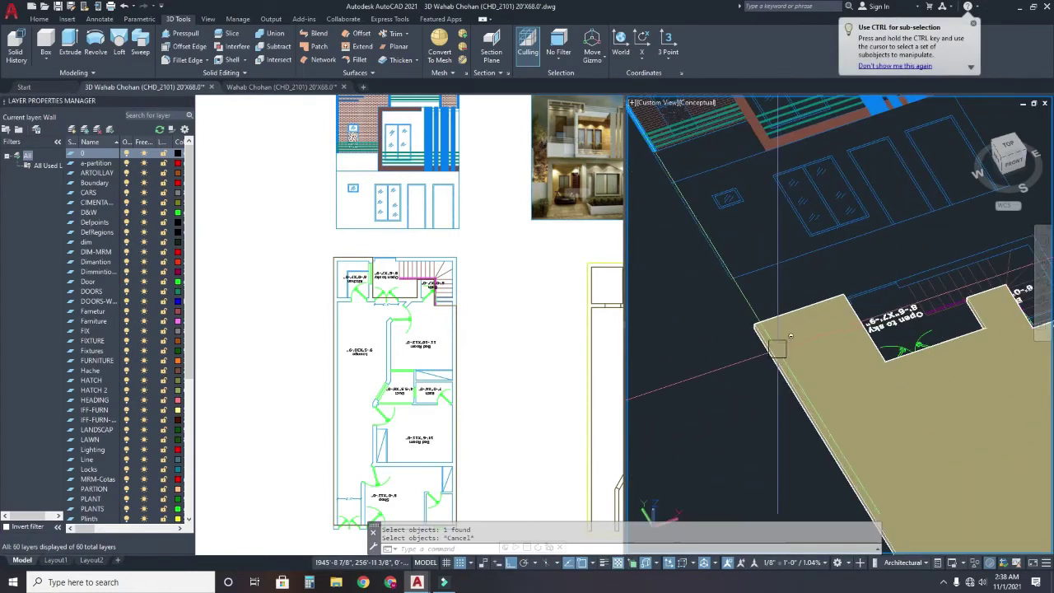
click(776, 341)
text(m)
key(Return)
scroll(770, 334, up, 2)
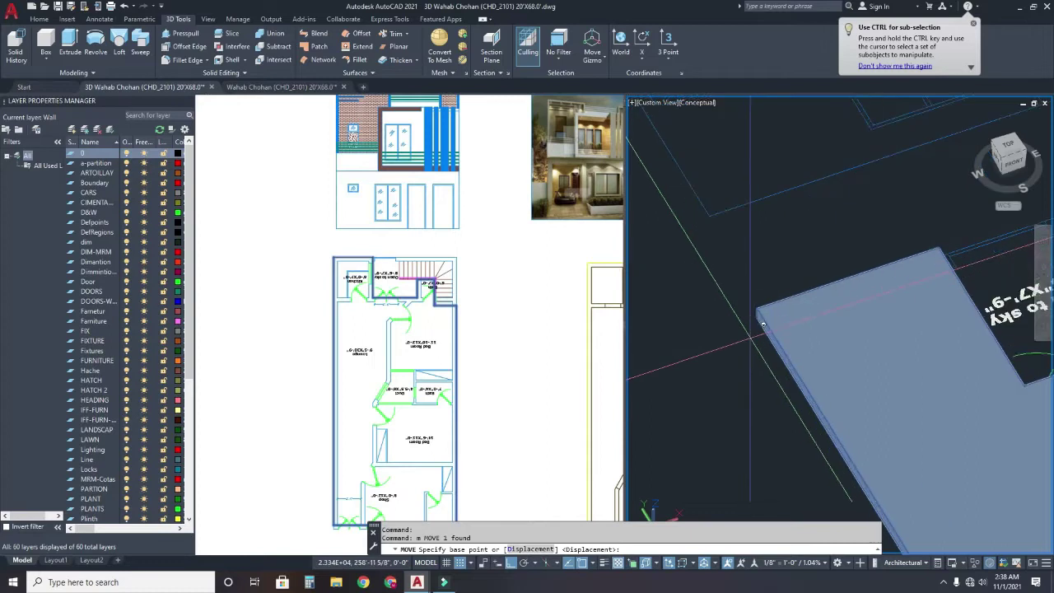
scroll(751, 309, up, 2)
click(766, 286)
scroll(823, 272, down, 5)
scroll(974, 247, up, 3)
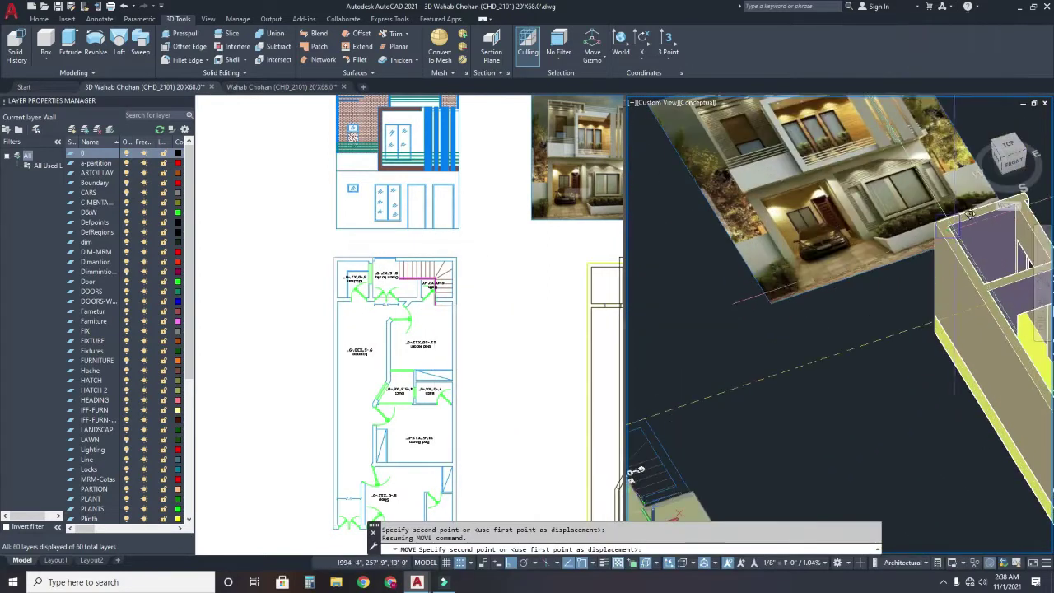
scroll(970, 264, up, 3)
click(967, 282)
scroll(967, 282, down, 5)
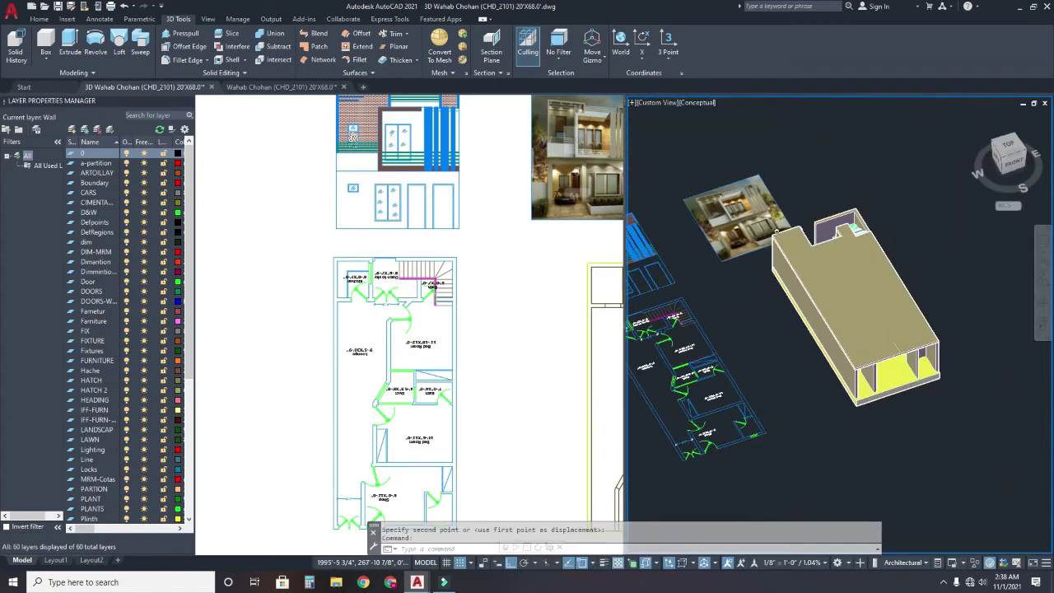
scroll(868, 300, up, 1)
scroll(906, 325, up, 1)
scroll(954, 354, up, 2)
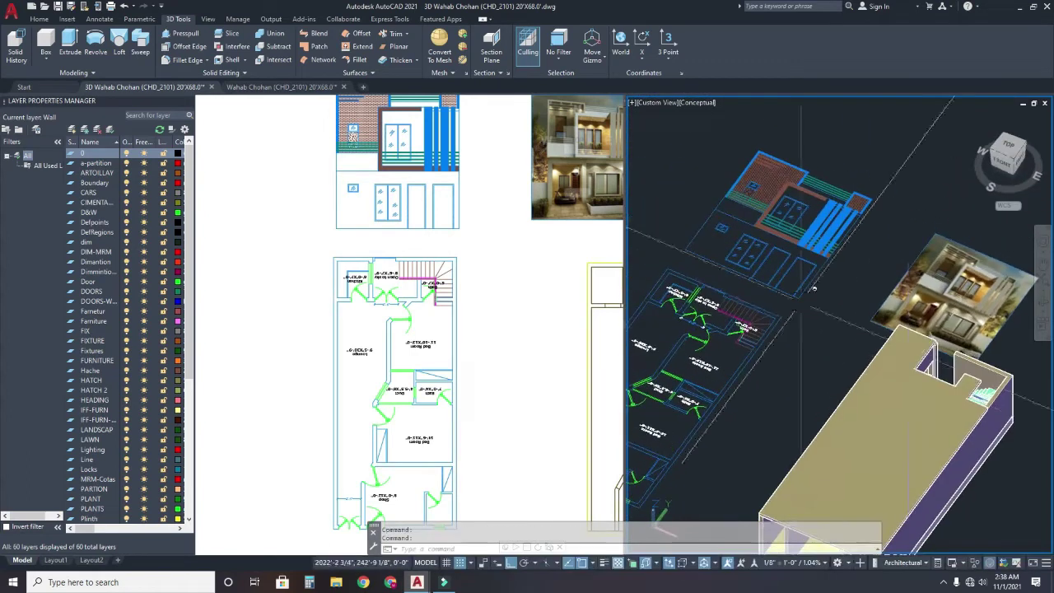
scroll(1006, 387, up, 2)
scroll(1006, 384, up, 1)
scroll(959, 371, up, 1)
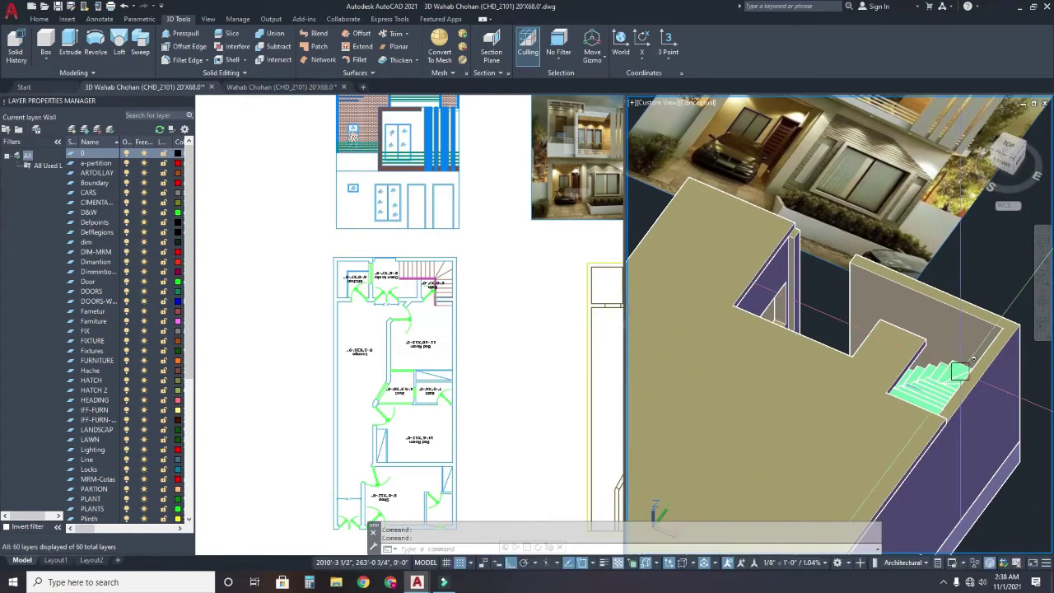
scroll(905, 416, up, 2)
scroll(914, 330, up, 1)
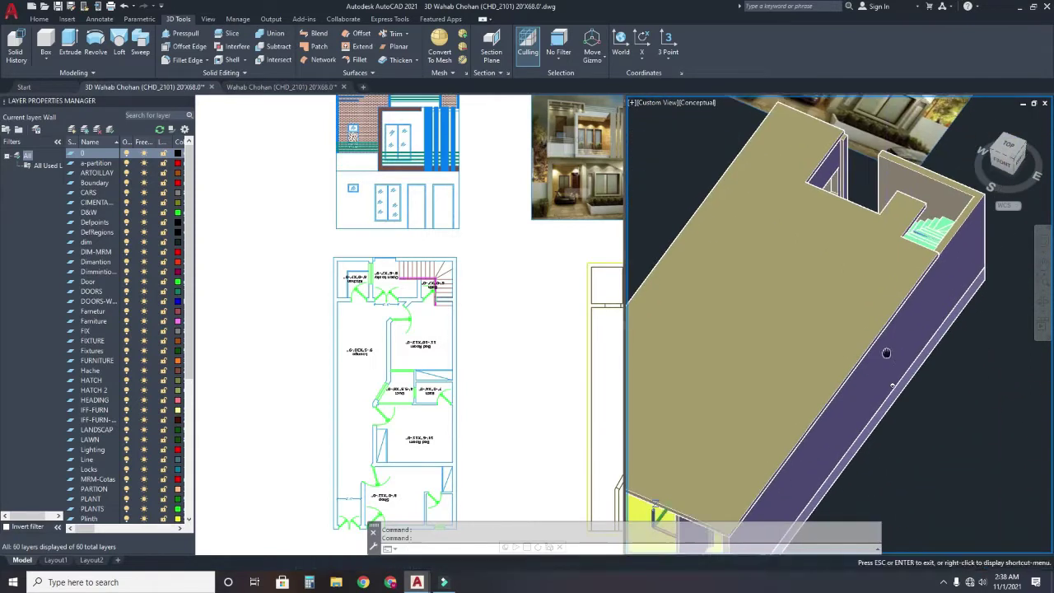
scroll(922, 247, up, 1)
scroll(932, 177, up, 1)
scroll(922, 194, down, 3)
scroll(897, 219, down, 2)
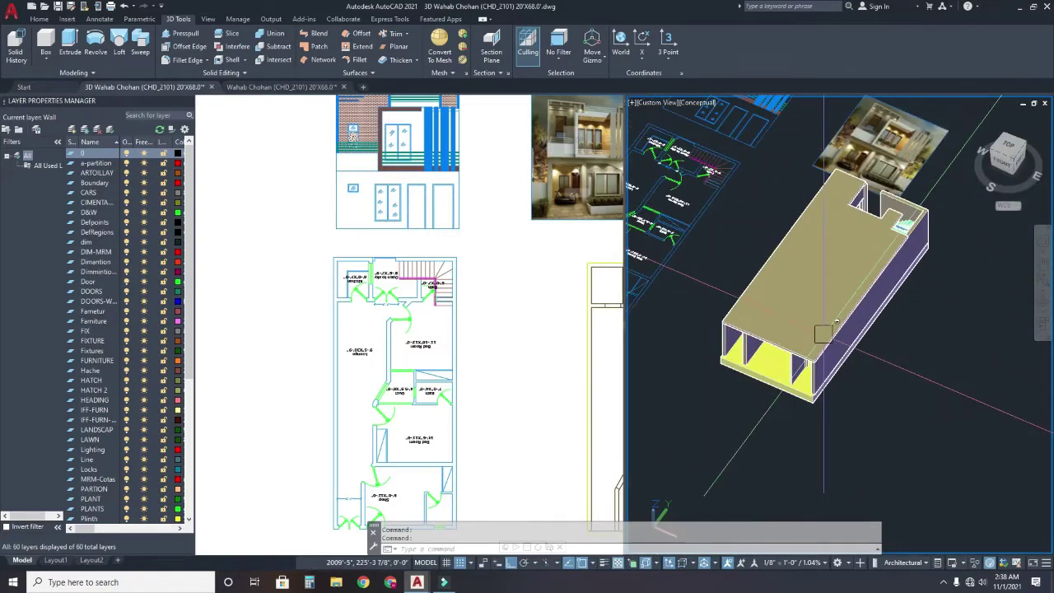
scroll(922, 239, down, 2)
scroll(961, 256, down, 1)
middle_drag(961, 255, 889, 493)
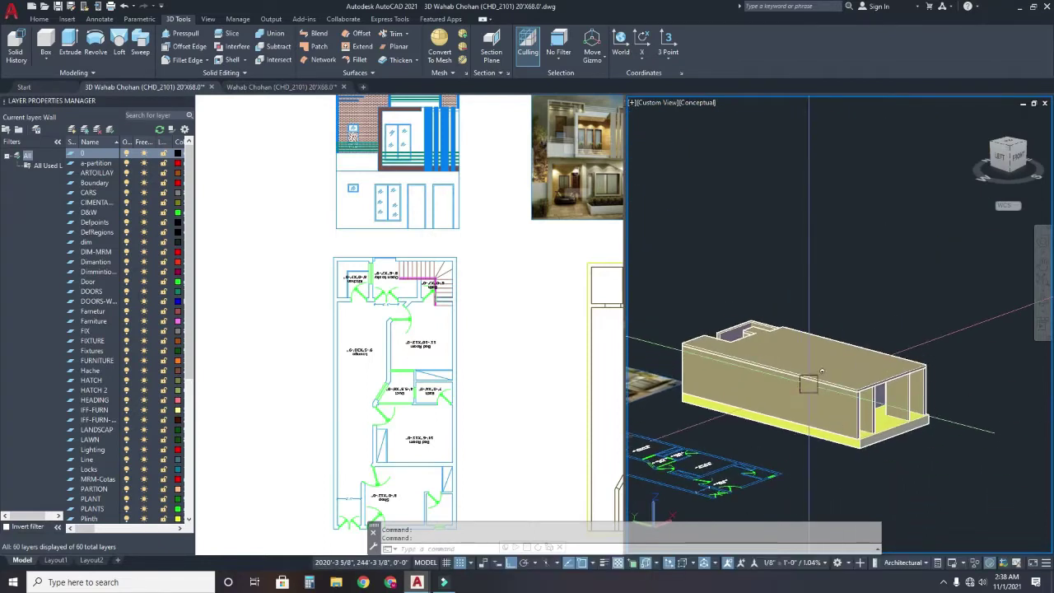
scroll(747, 336, up, 3)
scroll(783, 354, down, 2)
shift+middle_drag(783, 354, 912, 368)
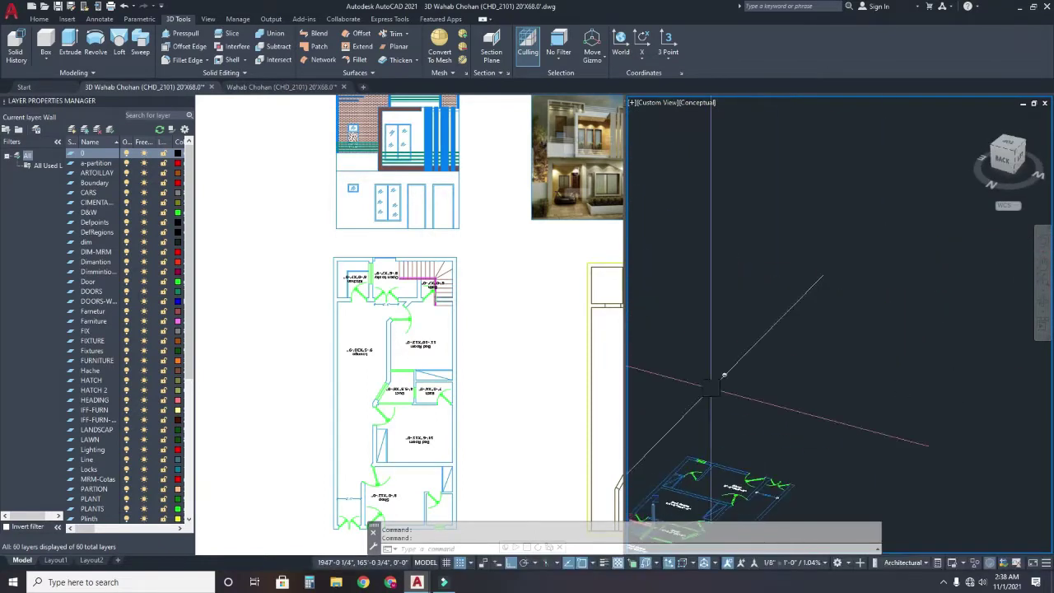
scroll(912, 367, up, 3)
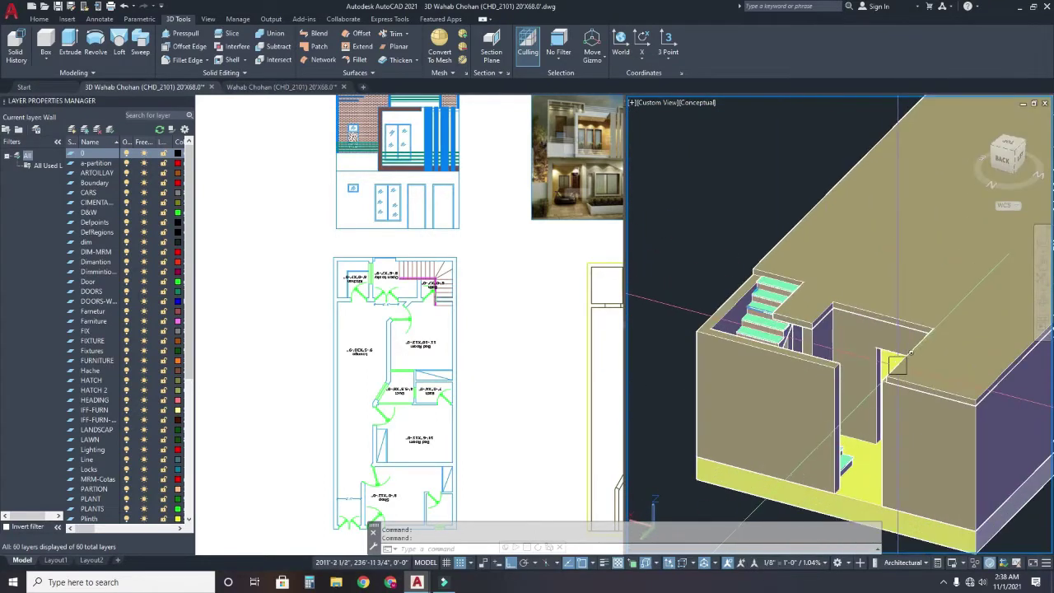
scroll(837, 340, up, 2)
mouse_move(836, 340)
shift+middle_down()
mouse_move(732, 388)
mouse_move(797, 390)
shift+middle_up()
scroll(797, 390, up, 3)
scroll(797, 390, down, 2)
scroll(797, 390, down, 1)
scroll(797, 391, up, 2)
scroll(795, 397, up, 1)
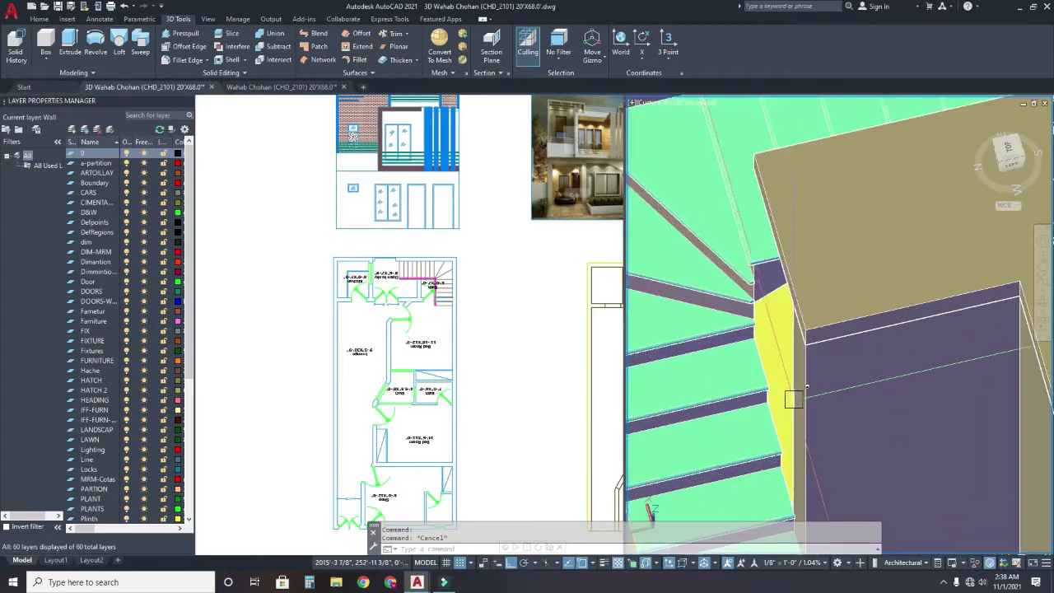
scroll(793, 403, down, 2)
mouse_move(792, 403)
shift+middle_down()
mouse_move(804, 385)
mouse_move(773, 375)
shift+middle_up()
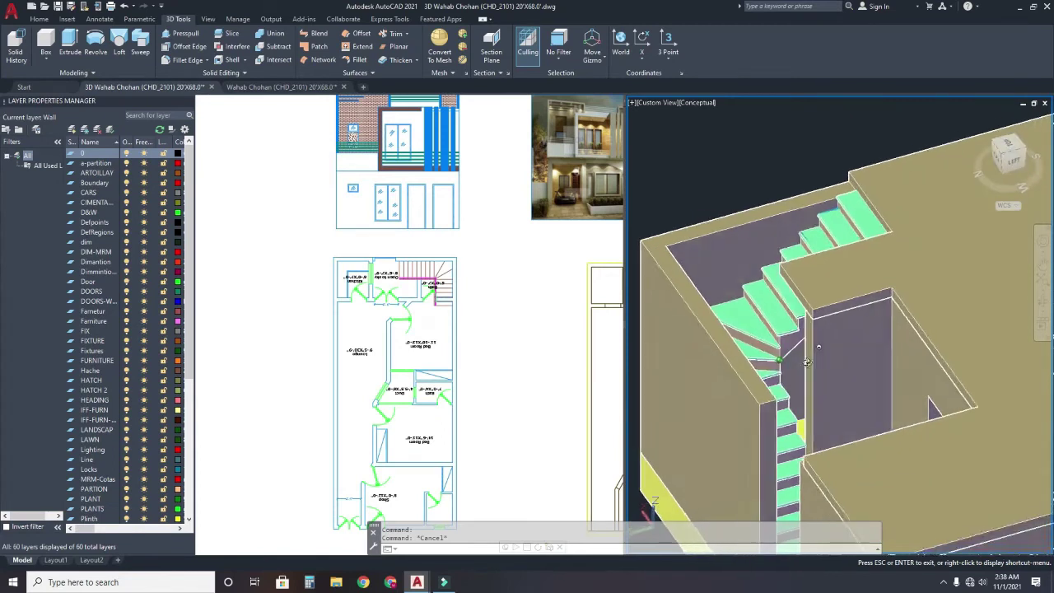
shift+middle_drag(775, 373, 790, 374)
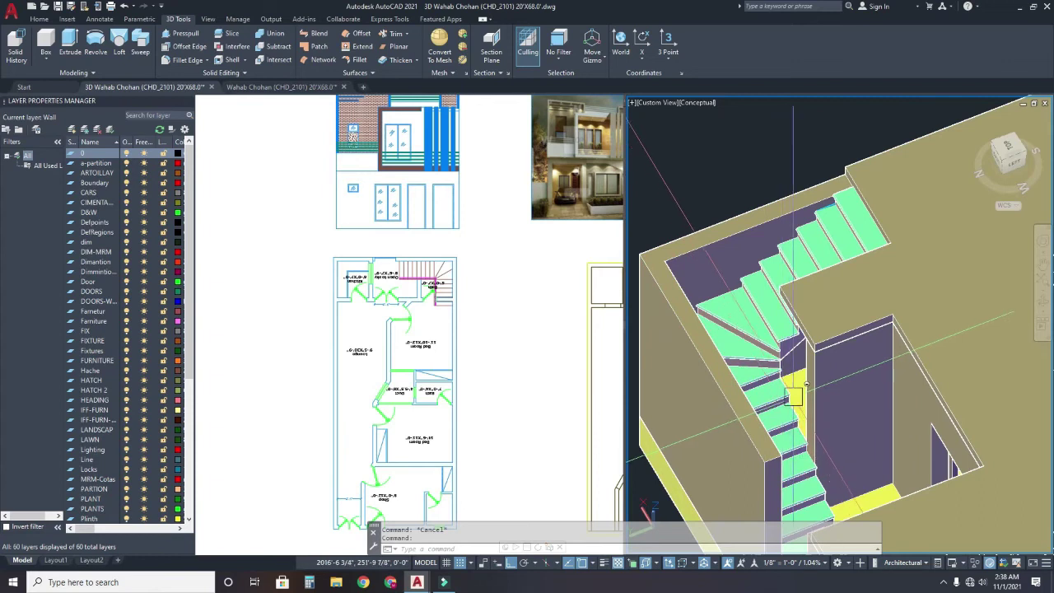
mouse_move(793, 396)
shift+middle_down()
mouse_move(797, 355)
mouse_move(873, 414)
mouse_move(836, 352)
mouse_move(935, 308)
mouse_move(860, 394)
shift+middle_up()
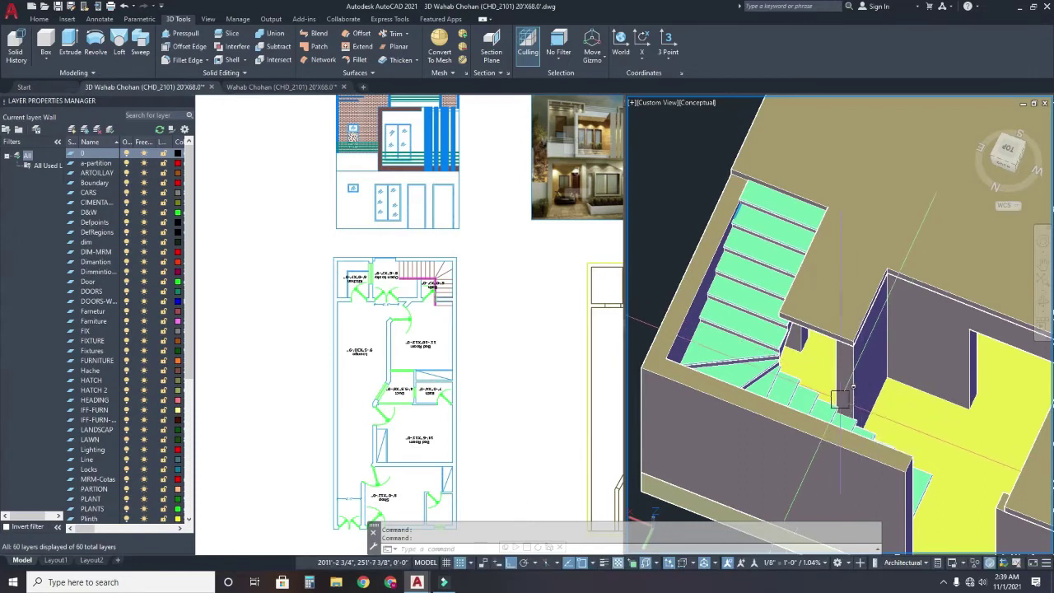
scroll(831, 397, up, 2)
scroll(830, 396, up, 1)
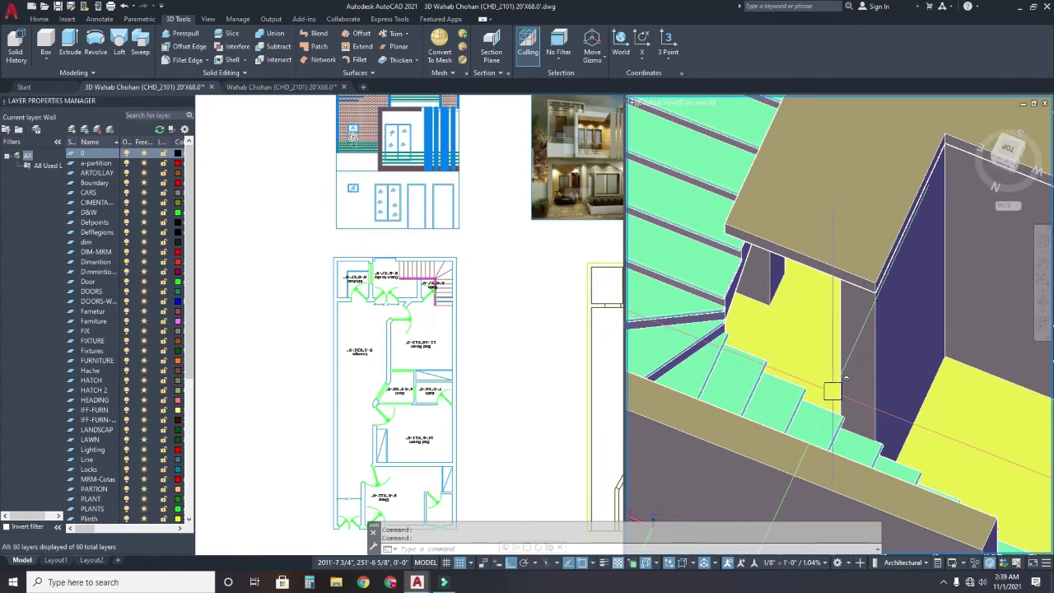
mouse_move(831, 387)
shift+middle_down()
mouse_move(738, 356)
mouse_move(751, 374)
shift+middle_up()
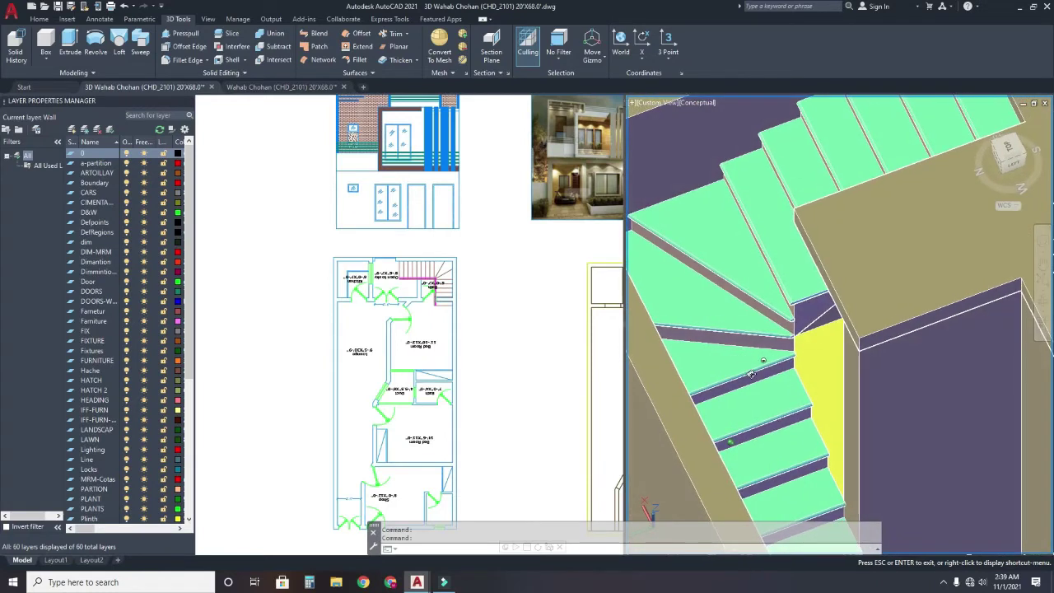
shift+middle_drag(751, 374, 747, 373)
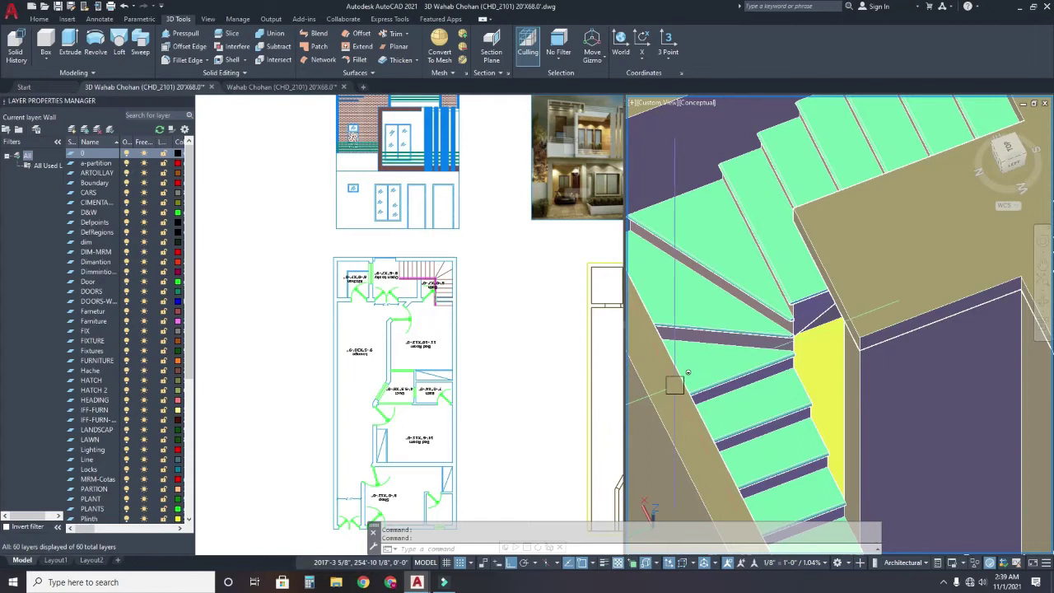
mouse_move(688, 372)
shift+middle_down()
mouse_move(709, 354)
mouse_move(802, 372)
mouse_move(744, 387)
shift+middle_up()
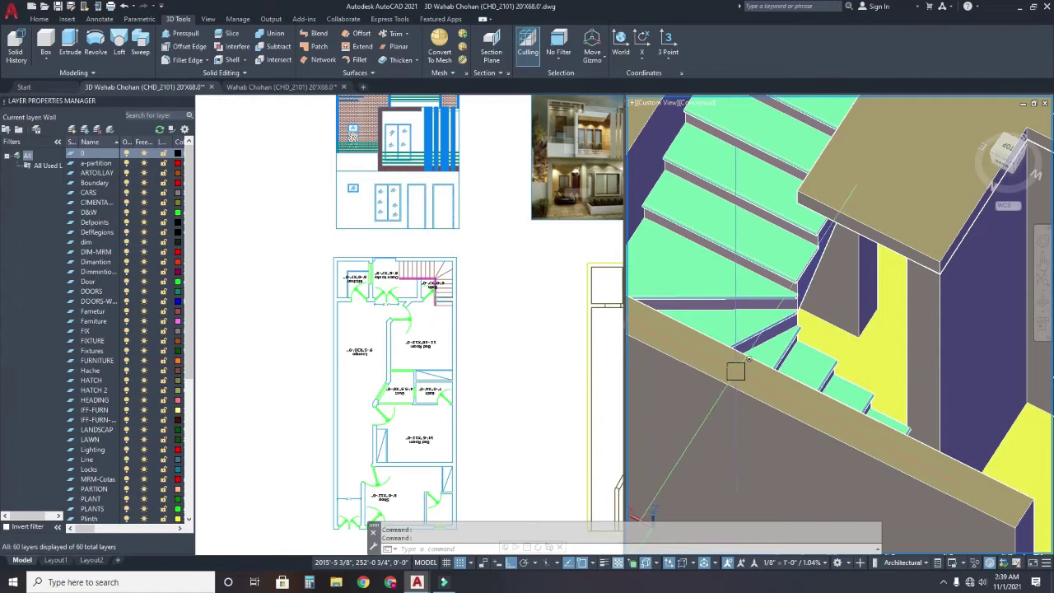
- In the Top view, place a box's corners from the bath door-frame corner to the stair edge
click(416, 348)
scroll(417, 277, up, 5)
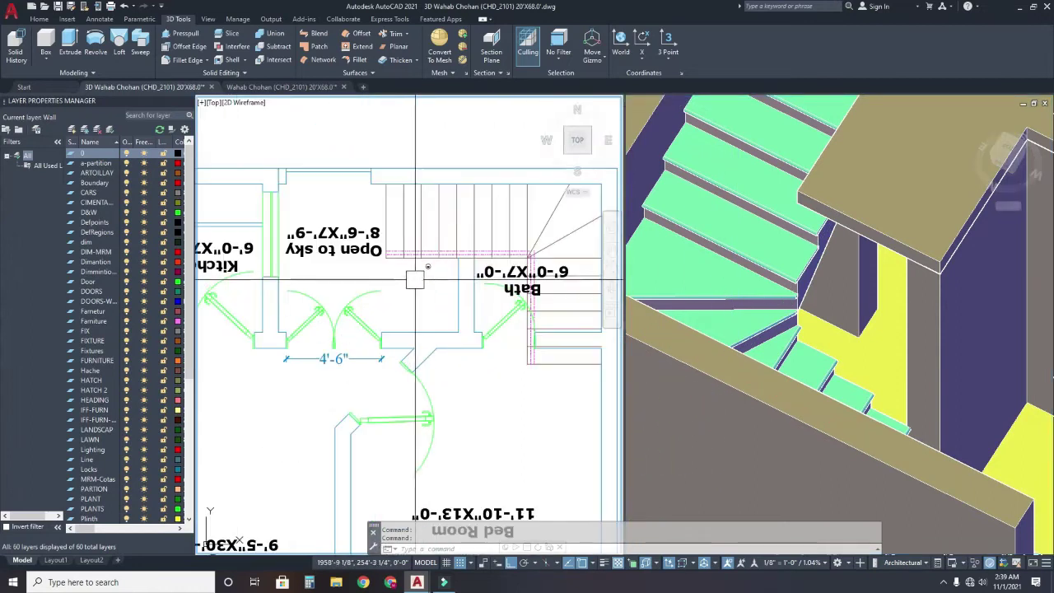
middle_drag(424, 278, 345, 306)
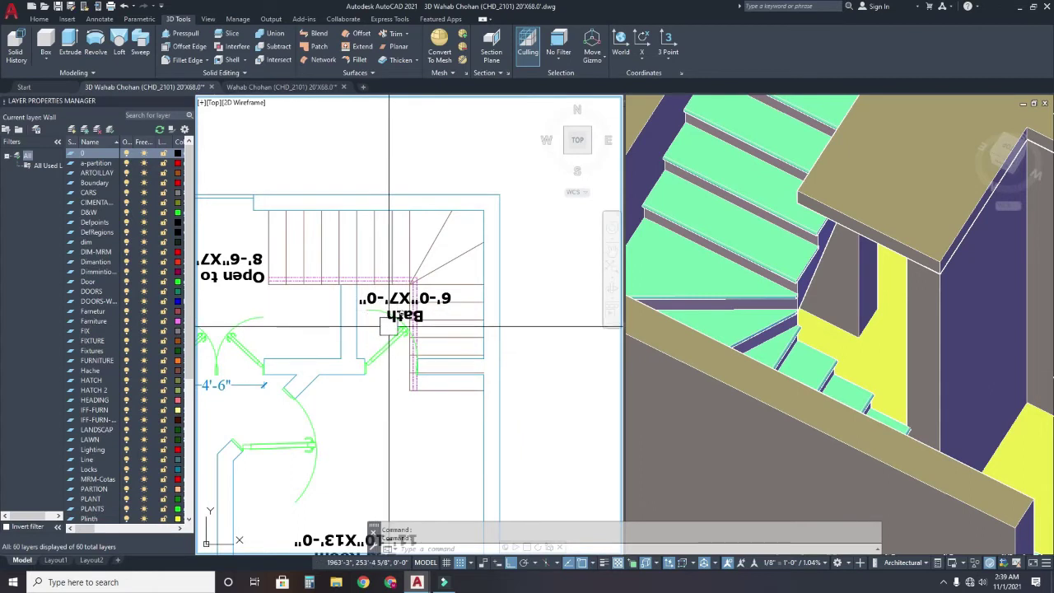
scroll(384, 319, up, 2)
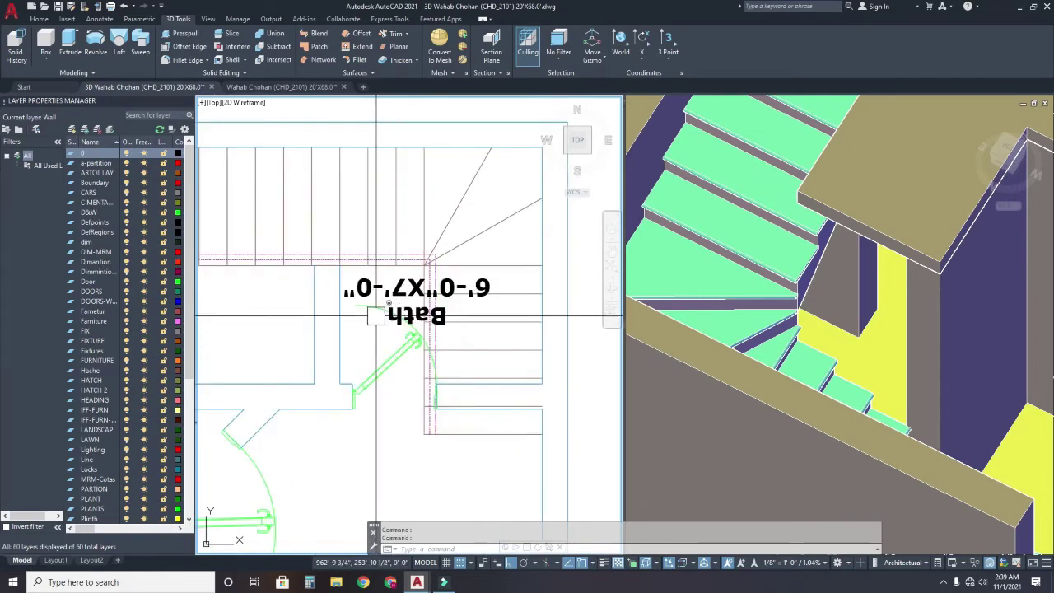
click(46, 45)
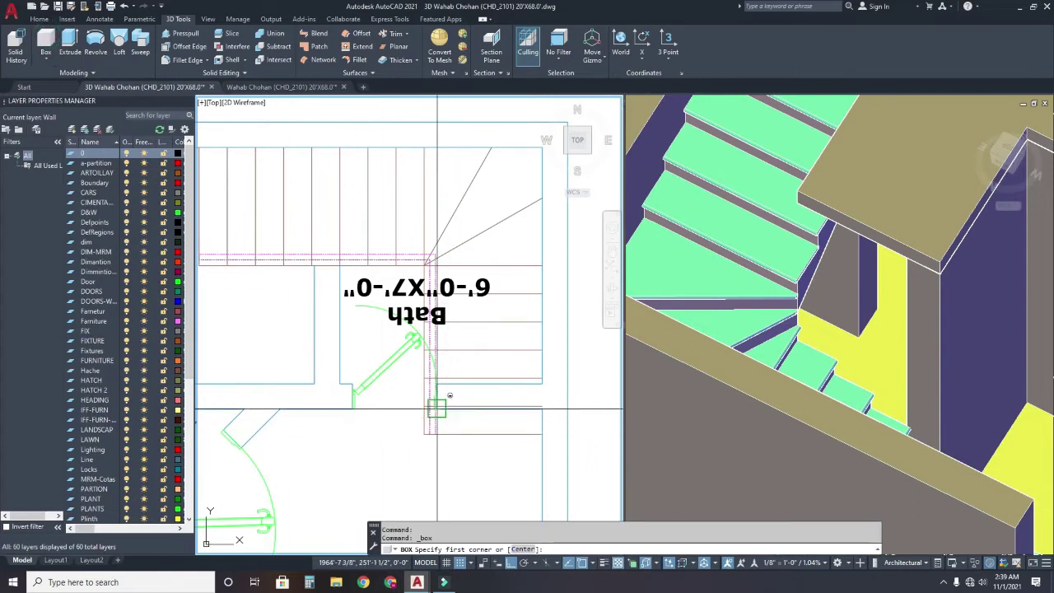
scroll(435, 404, up, 3)
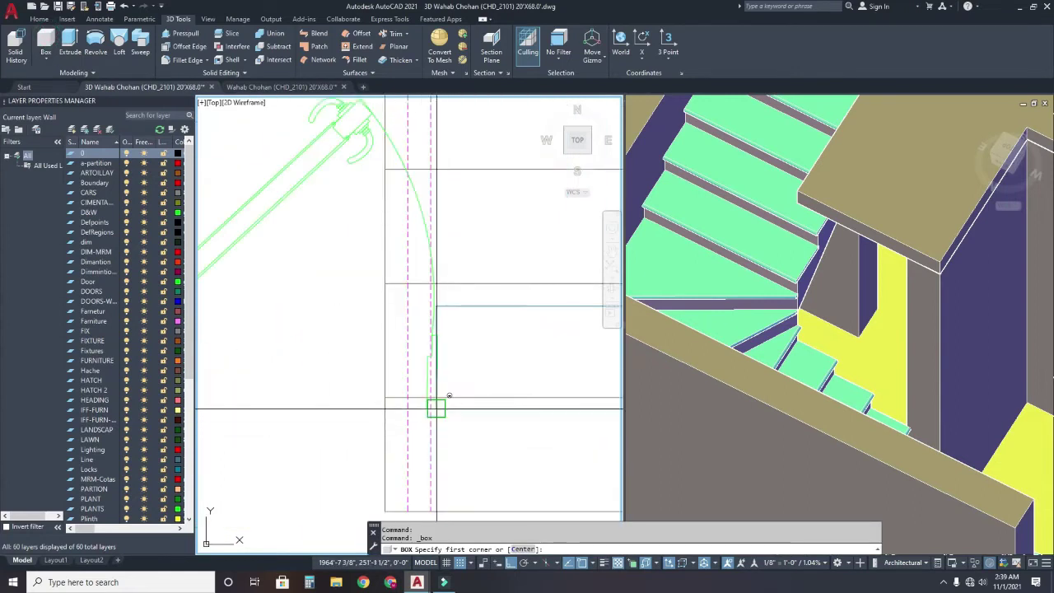
click(435, 405)
middle_drag(383, 364, 382, 434)
scroll(382, 433, down, 2)
scroll(384, 313, up, 2)
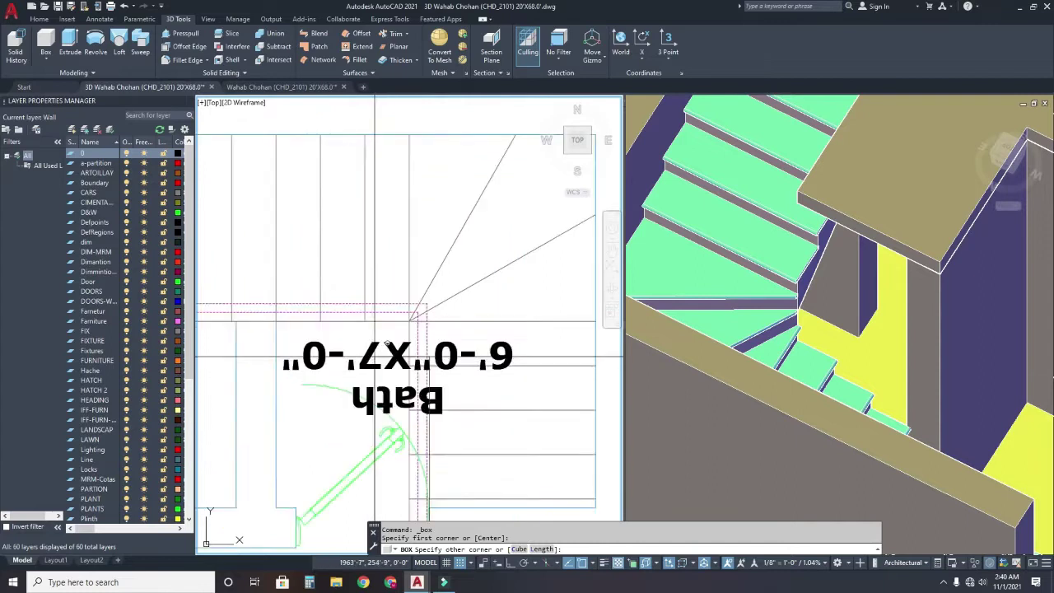
scroll(384, 303, up, 2)
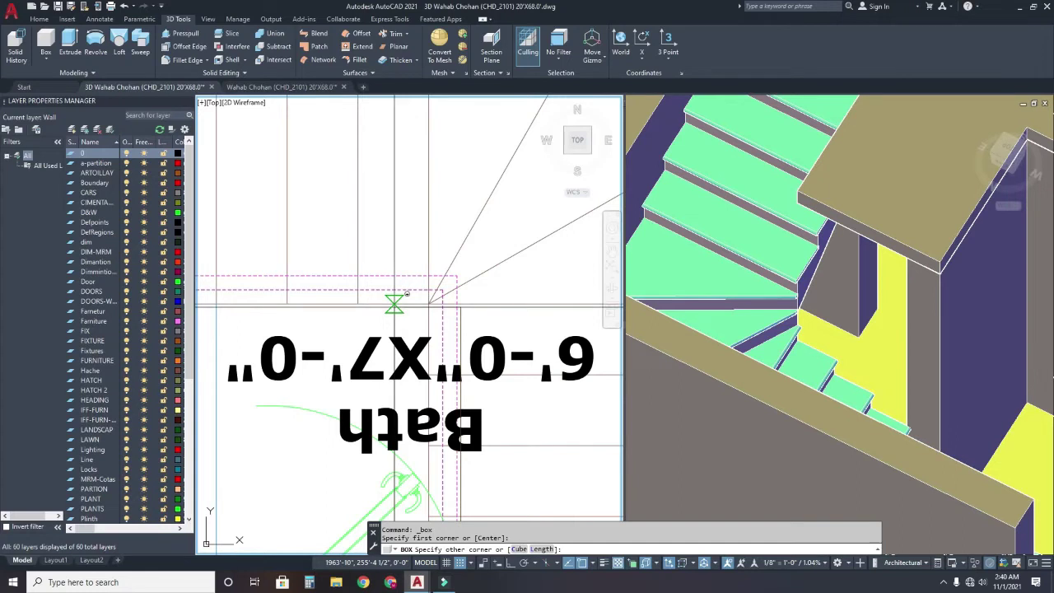
click(395, 303)
scroll(393, 284, down, 5)
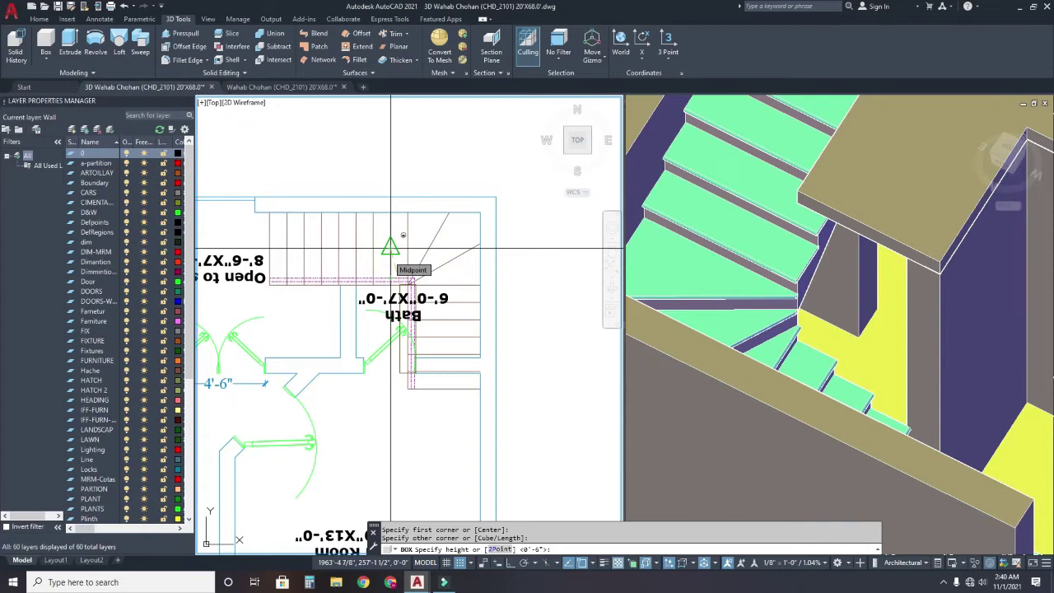
text(5')
- Accept the default height to complete the box solid
key(Return)
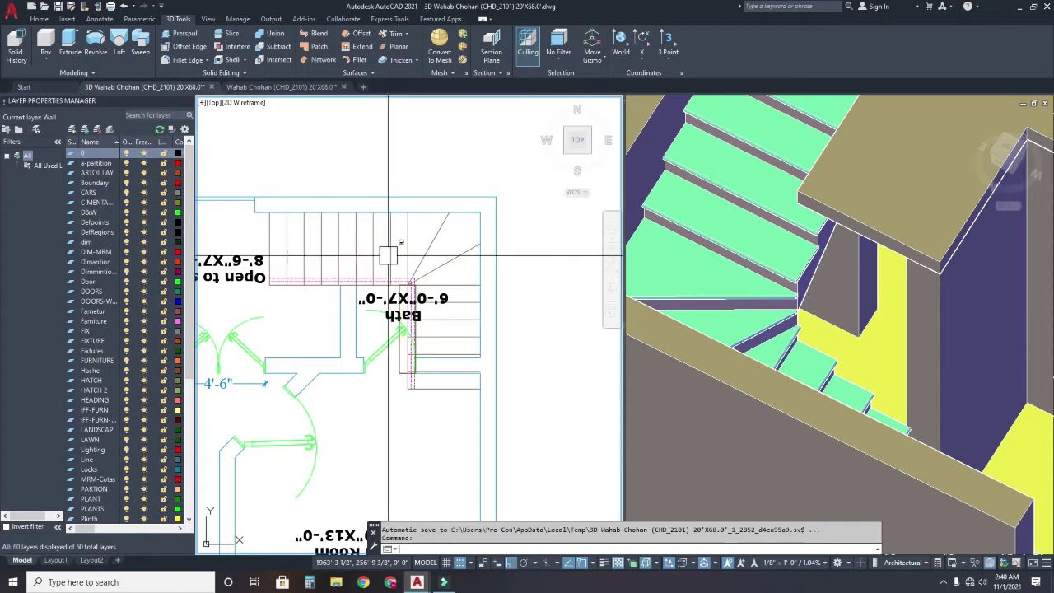
scroll(862, 420, down, 5)
scroll(862, 419, down, 3)
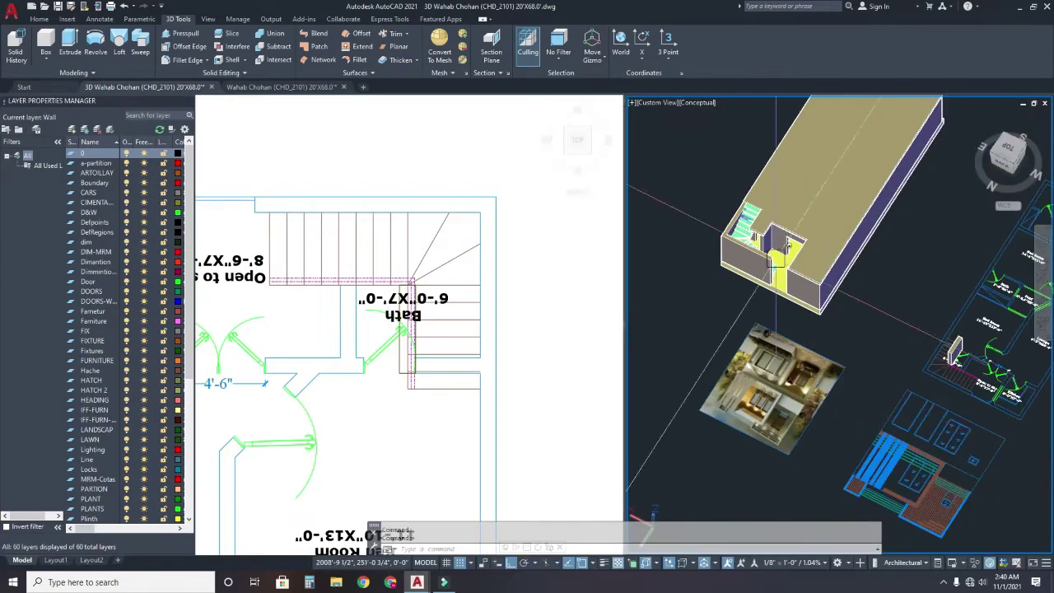
scroll(815, 379, down, 2)
- Move the box onto the slab edge at the stair opening and orbit to check it
text(m)
key(Return)
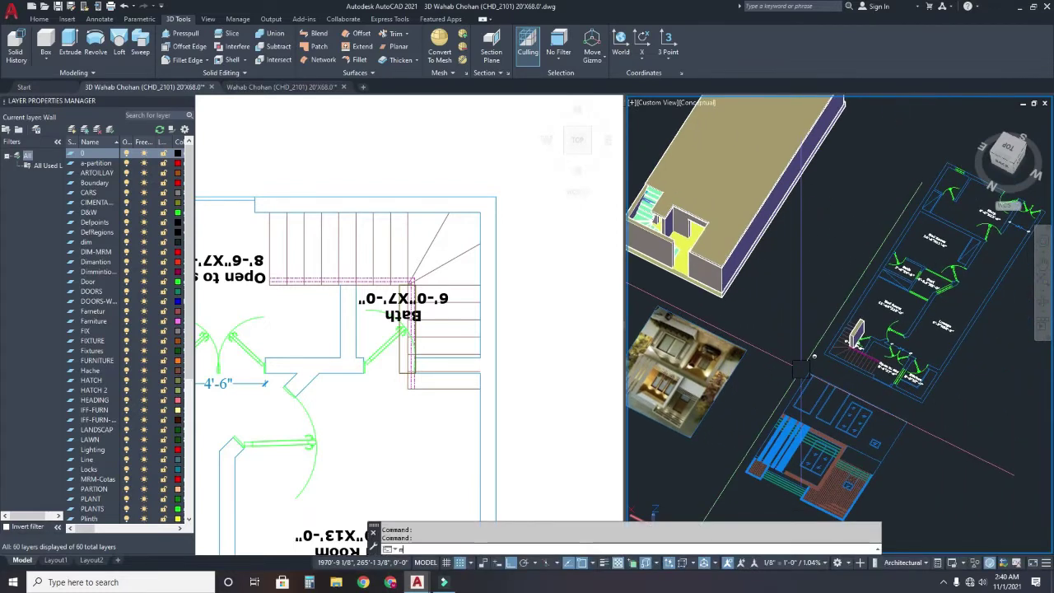
scroll(815, 362, up, 5)
click(834, 345)
key(Return)
scroll(831, 338, down, 3)
scroll(815, 330, down, 2)
click(826, 339)
scroll(728, 303, up, 2)
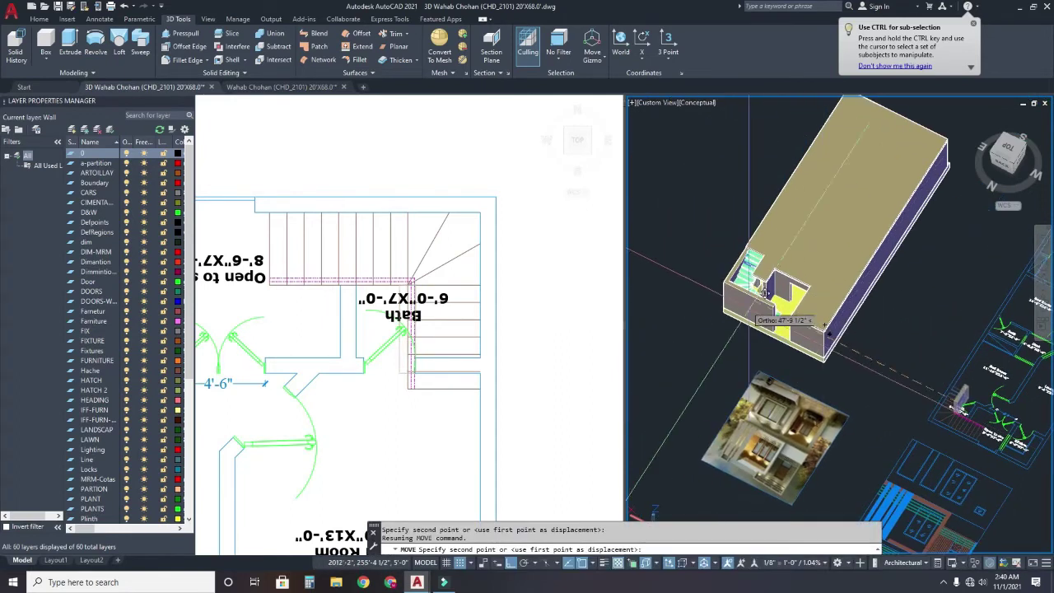
scroll(749, 307, up, 2)
scroll(774, 311, up, 2)
scroll(805, 317, up, 2)
scroll(799, 311, up, 2)
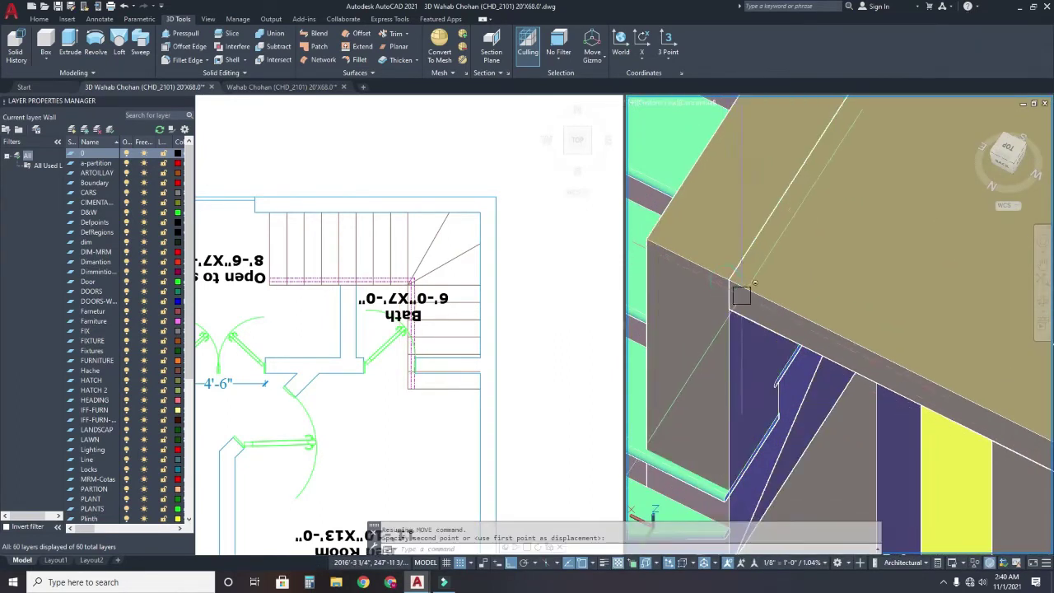
scroll(761, 297, down, 2)
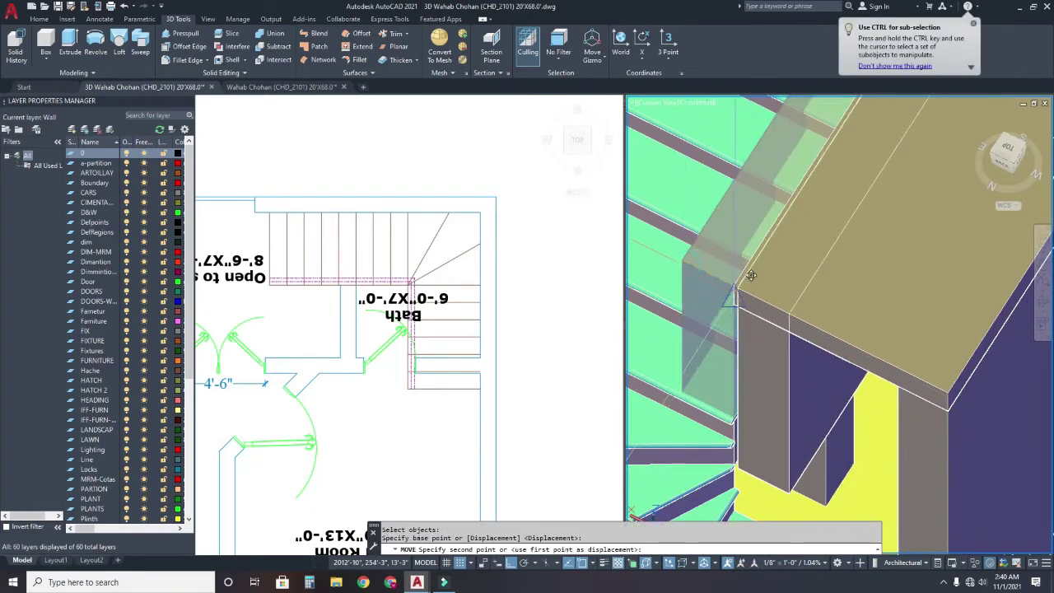
click(762, 306)
mouse_move(754, 335)
shift+middle_down()
mouse_move(785, 315)
mouse_move(734, 275)
shift+middle_up()
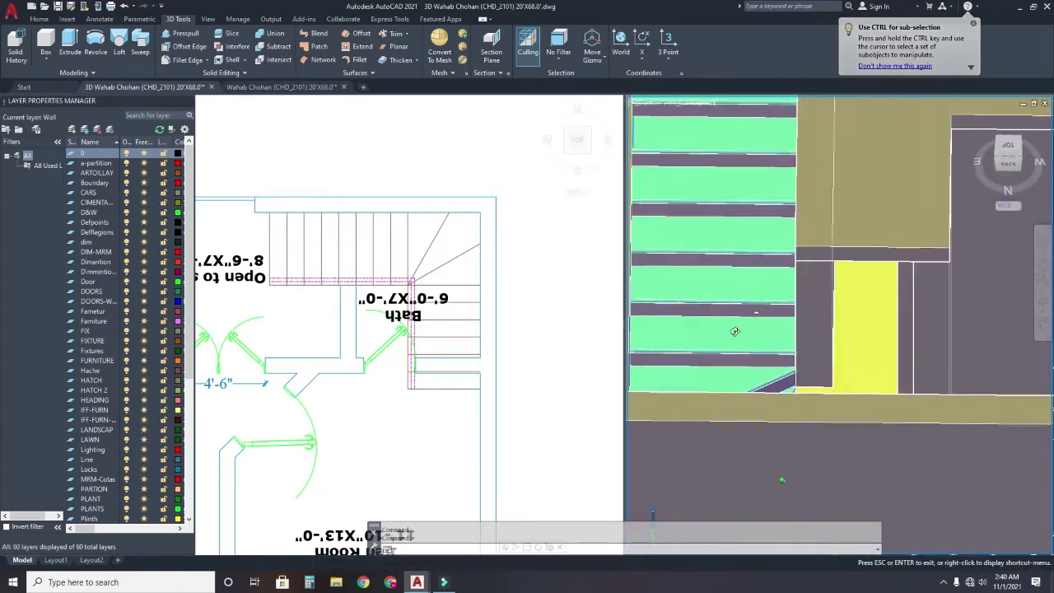
mouse_move(791, 308)
shift+middle_down()
mouse_move(764, 322)
mouse_move(801, 338)
shift+middle_up()
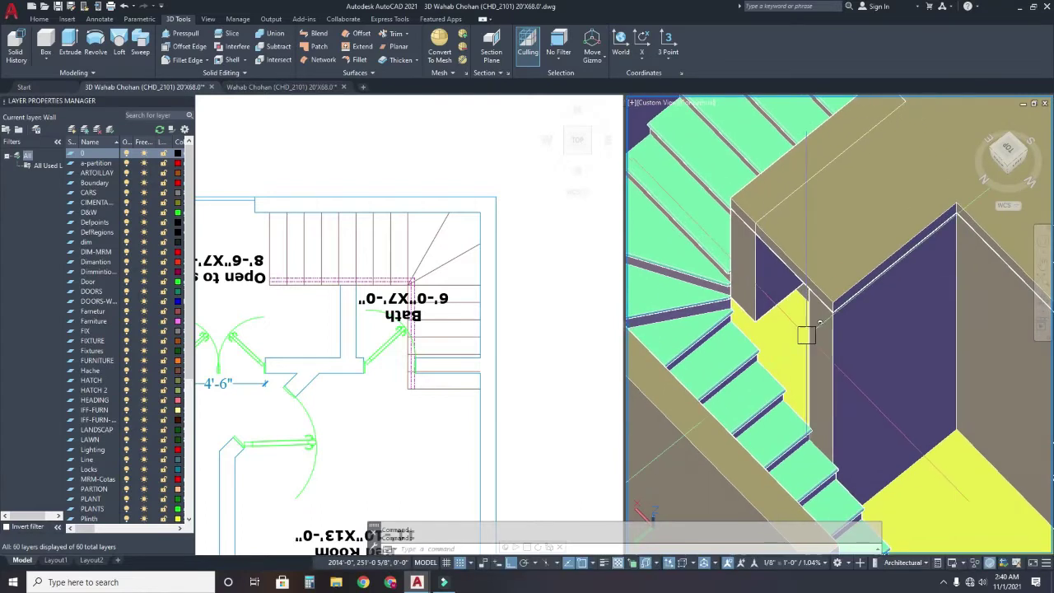
mouse_move(801, 338)
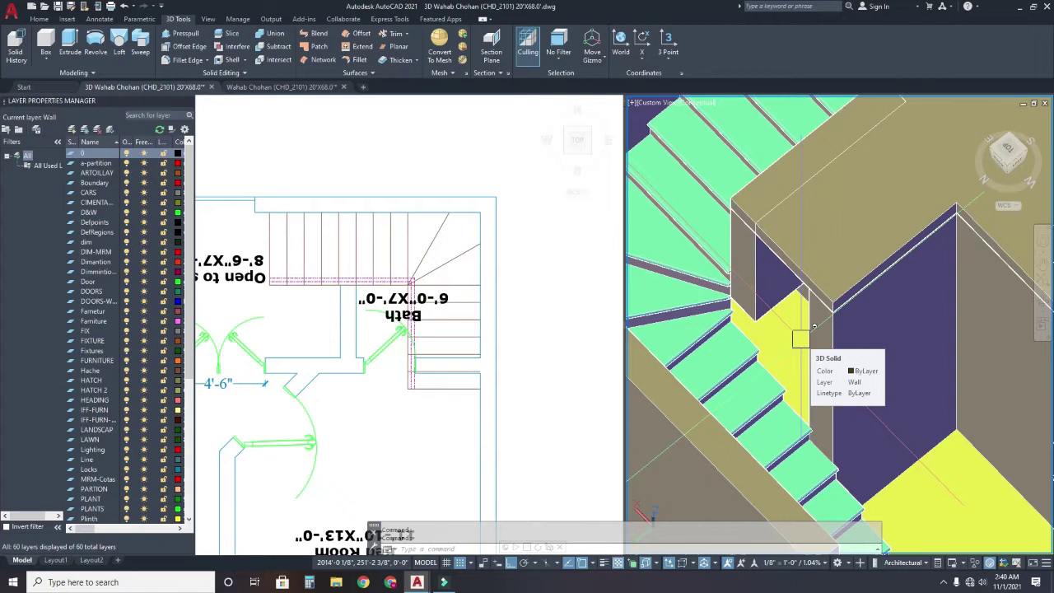
scroll(801, 338, down, 2)
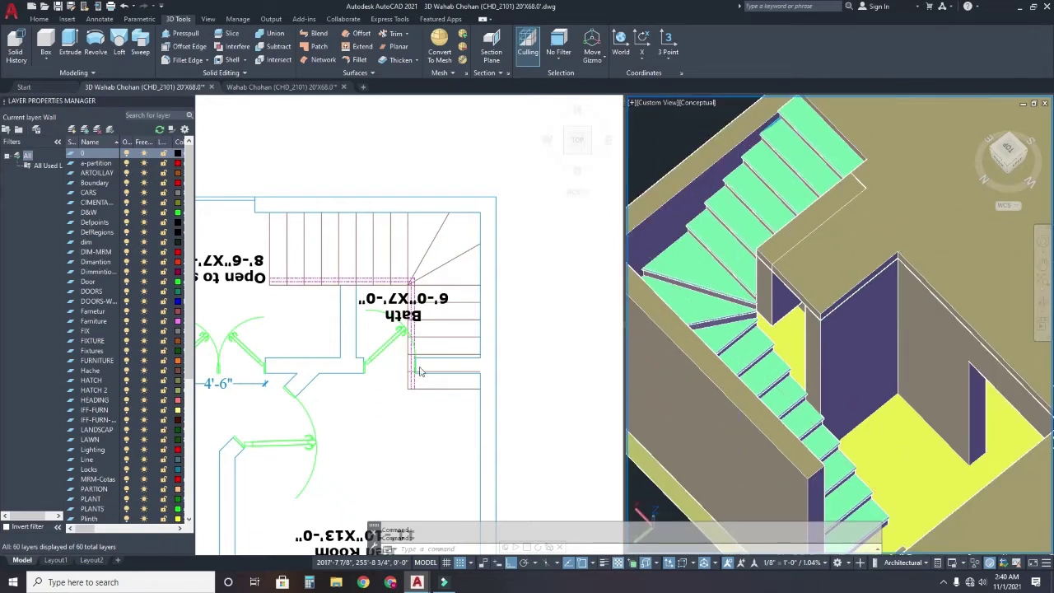
- In the top plan view, draw an 8'-tall box from the wall corner by the stair opening above the Bath
click(390, 412)
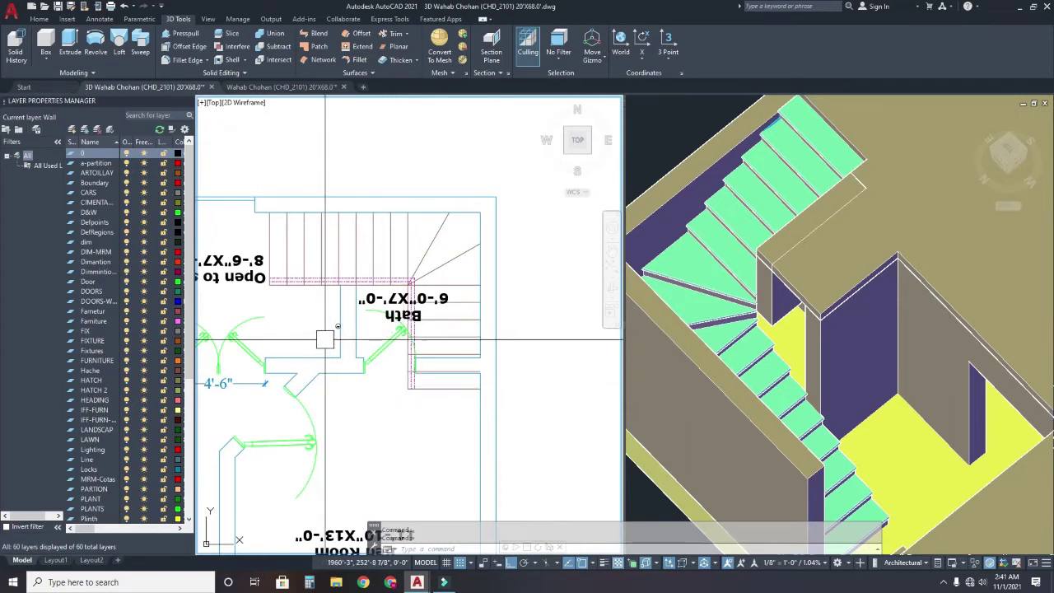
click(46, 43)
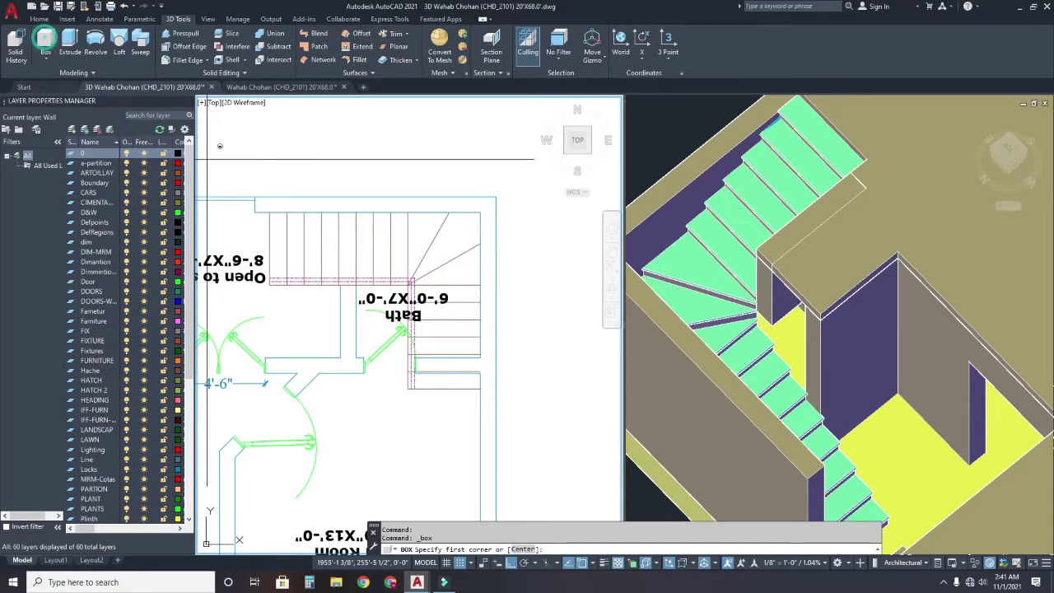
scroll(354, 255, up, 3)
scroll(354, 255, up, 2)
click(354, 366)
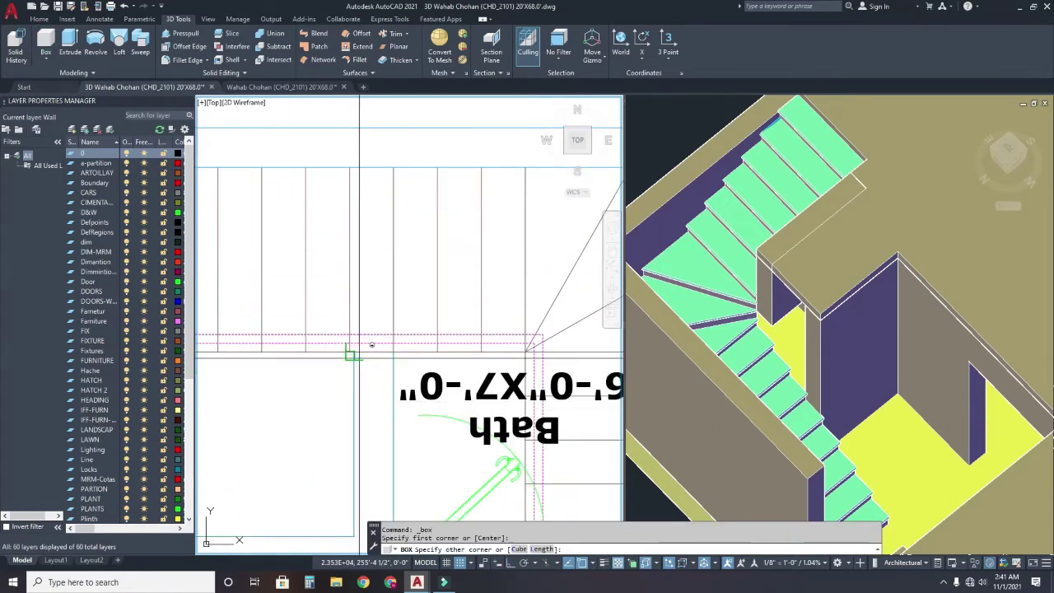
scroll(428, 346, up, 2)
scroll(453, 335, up, 1)
scroll(454, 336, up, 2)
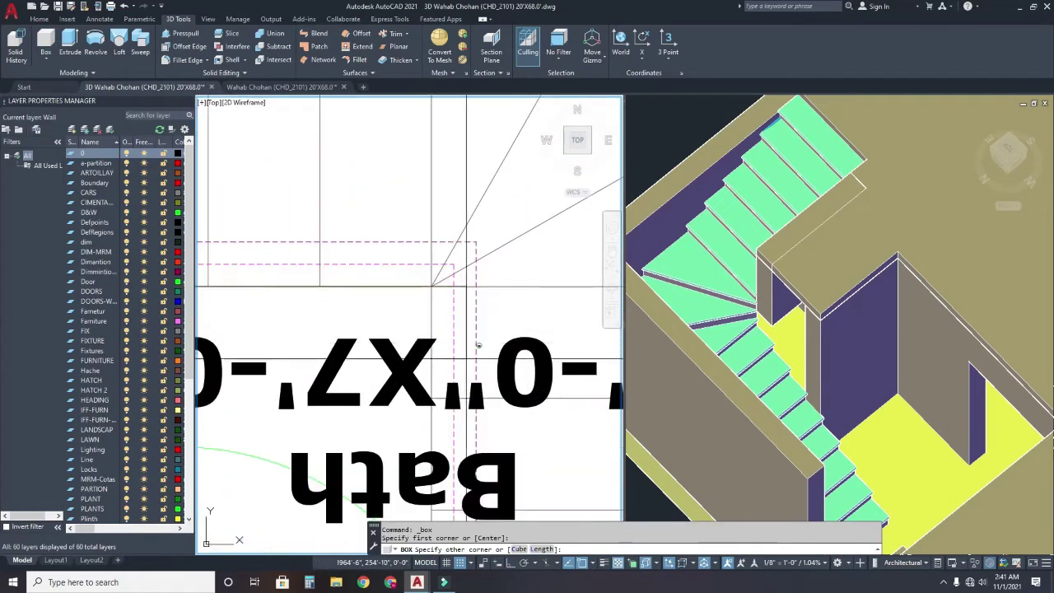
scroll(452, 347, down, 2)
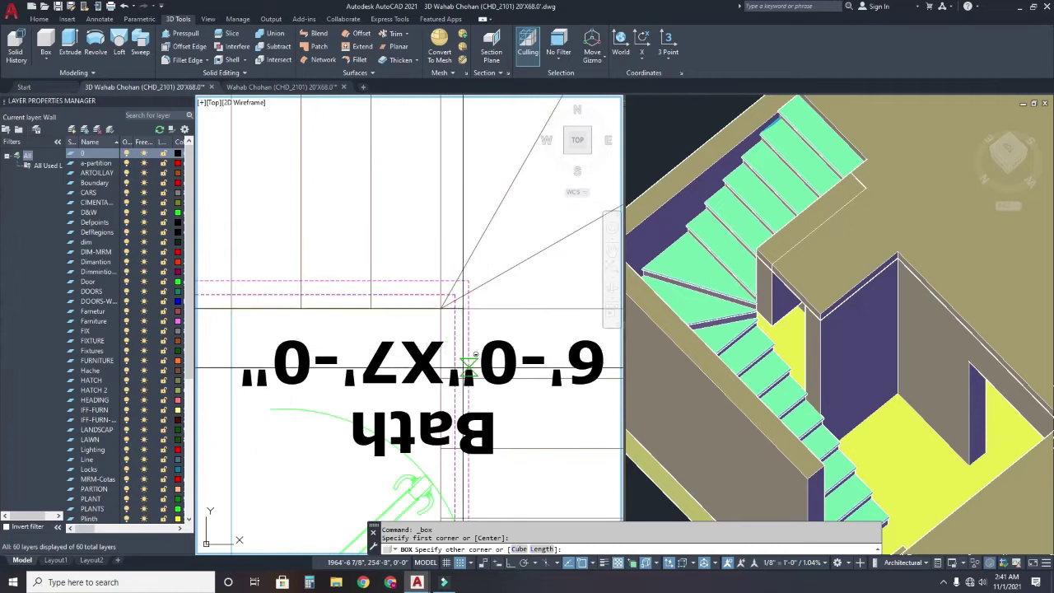
scroll(448, 349, up, 2)
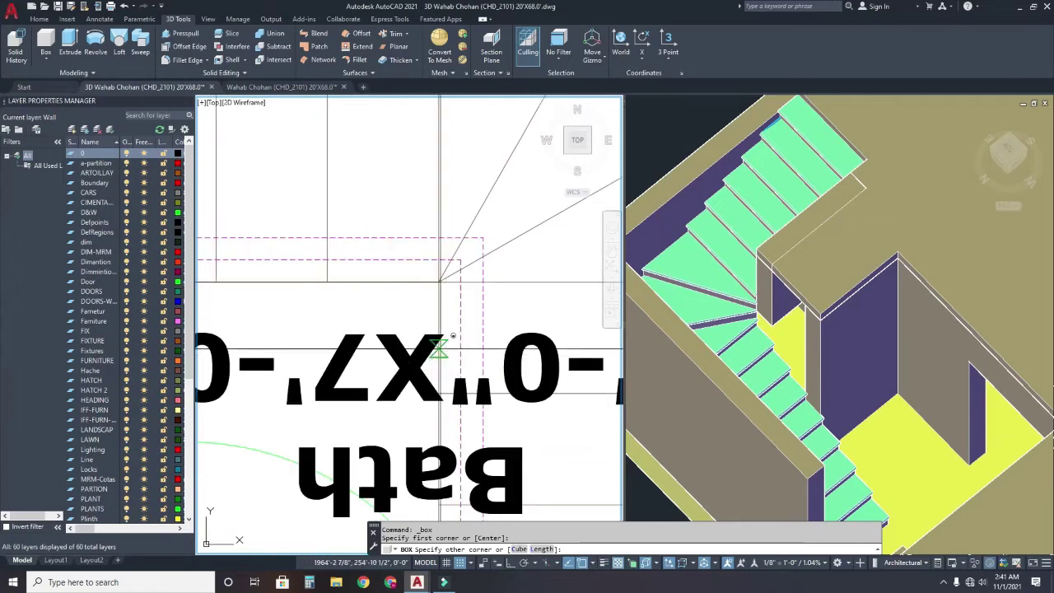
click(439, 347)
scroll(396, 298, down, 2)
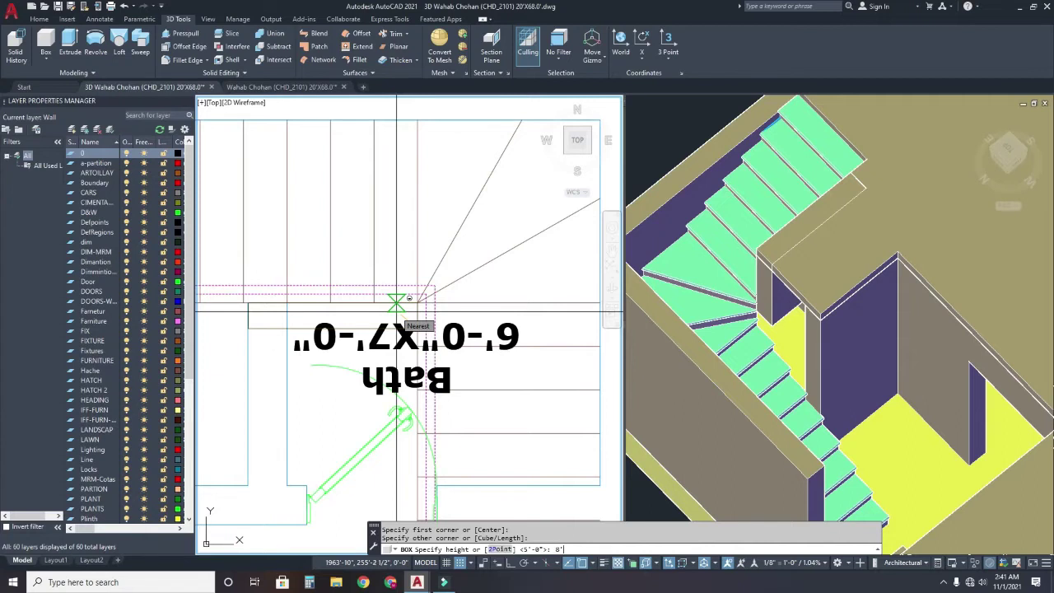
key(Return)
mouse_move(308, 327)
middle_down()
mouse_move(468, 323)
mouse_move(310, 315)
middle_up()
click(864, 358)
- Select the new 8' box and move it (M) from its base point to the wall beside the stairs
scroll(864, 359, down, 5)
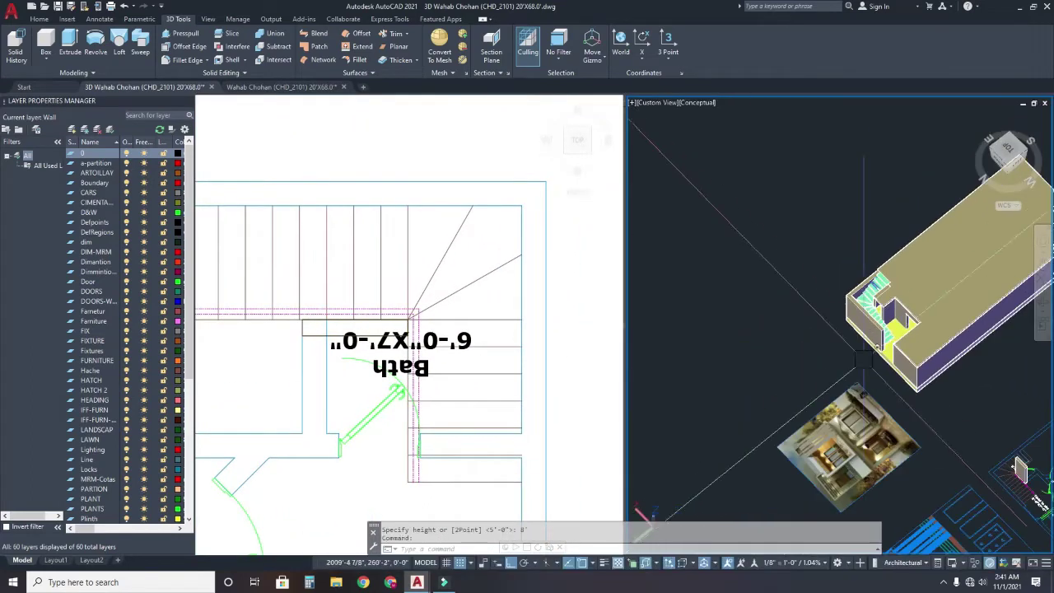
scroll(864, 358, up, 3)
scroll(852, 370, up, 3)
scroll(839, 387, up, 2)
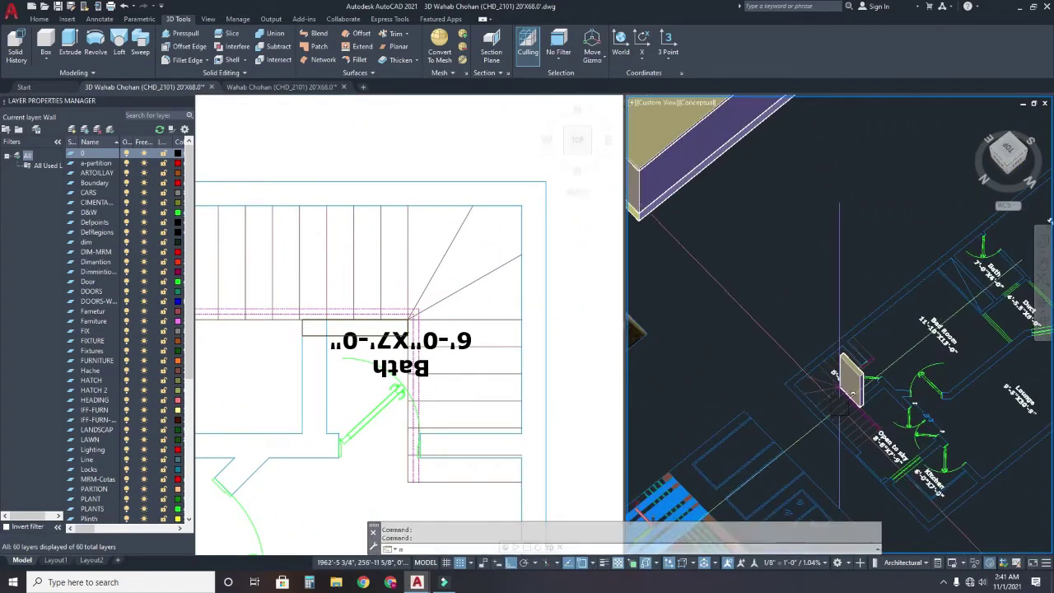
text(m)
key(Return)
click(846, 380)
key(Return)
scroll(843, 387, up, 2)
scroll(852, 395, up, 2)
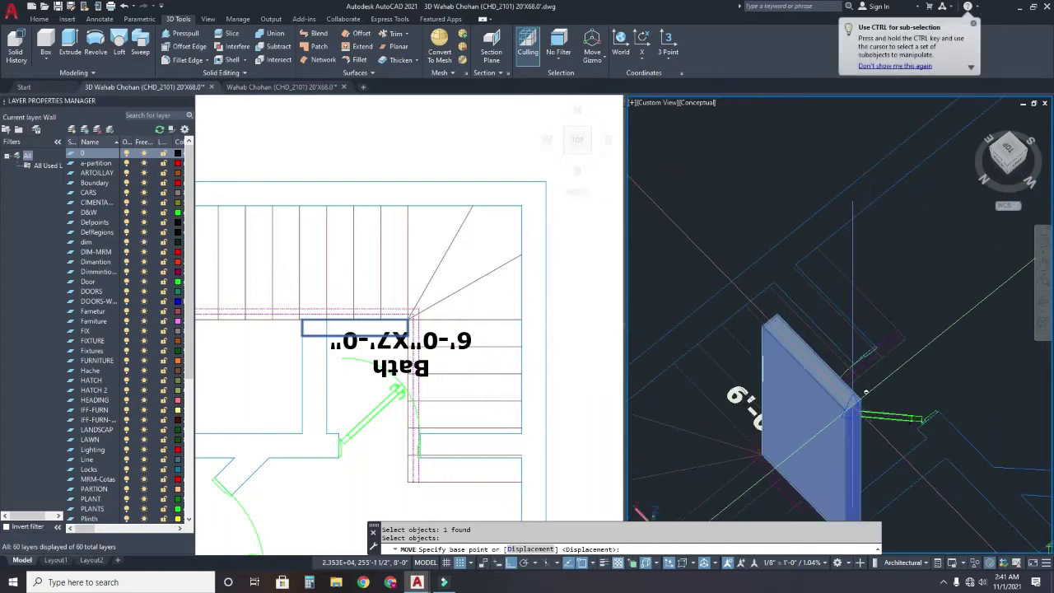
click(865, 393)
- Orbit the 3D view to check the box against the stair walls
scroll(823, 354, down, 4)
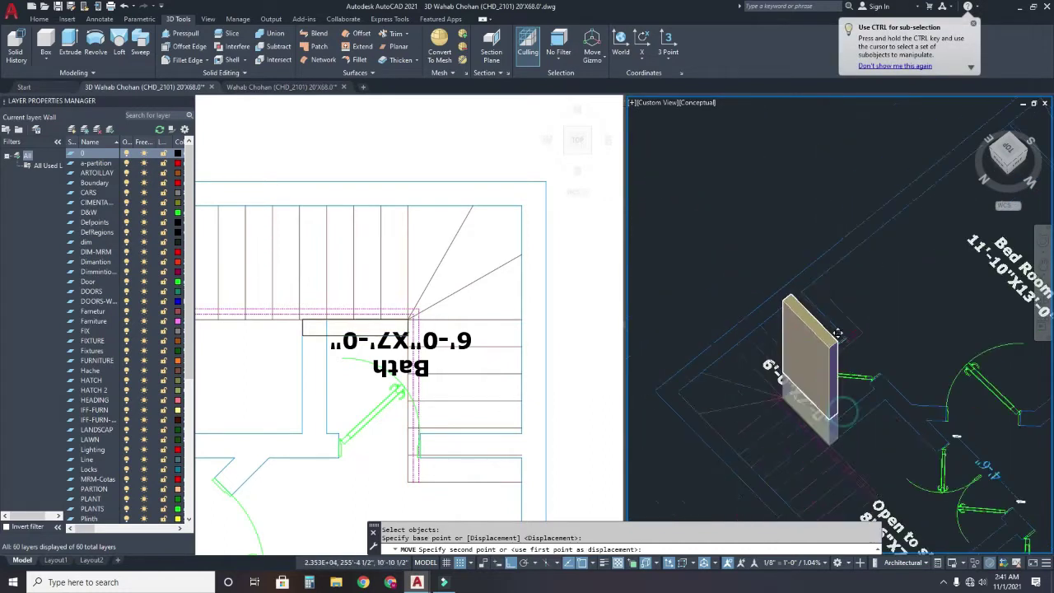
scroll(745, 288, up, 3)
scroll(753, 255, up, 3)
scroll(761, 226, up, 3)
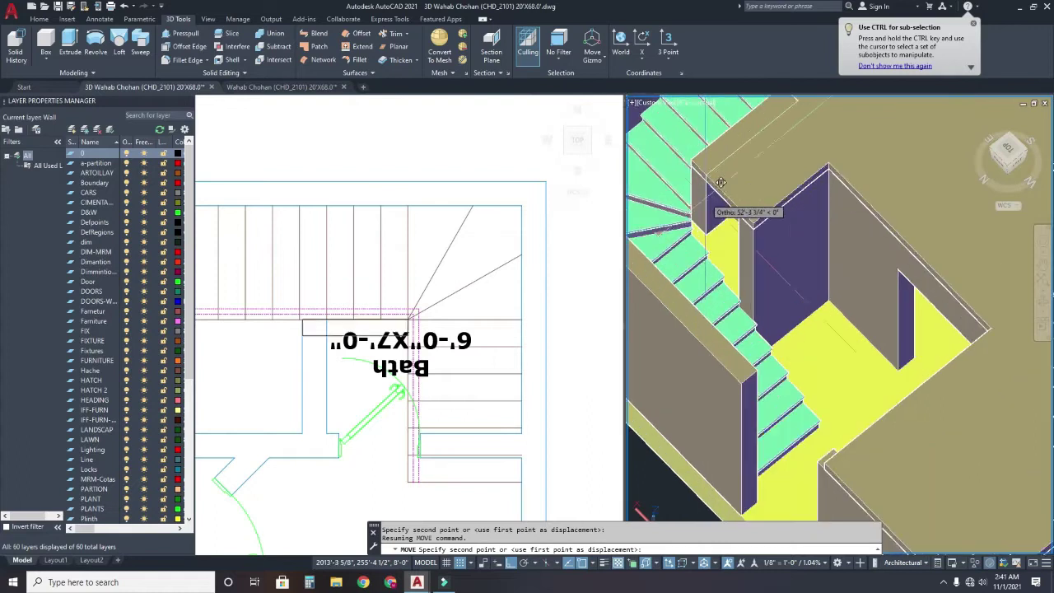
scroll(767, 205, up, 2)
scroll(778, 218, up, 2)
scroll(794, 243, down, 3)
scroll(811, 264, up, 3)
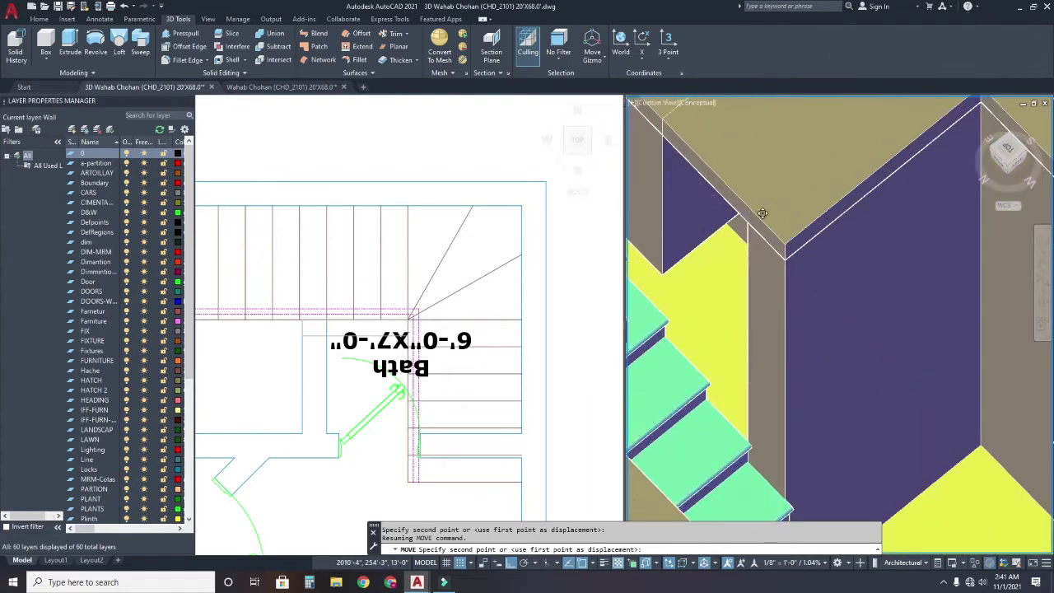
scroll(782, 246, down, 2)
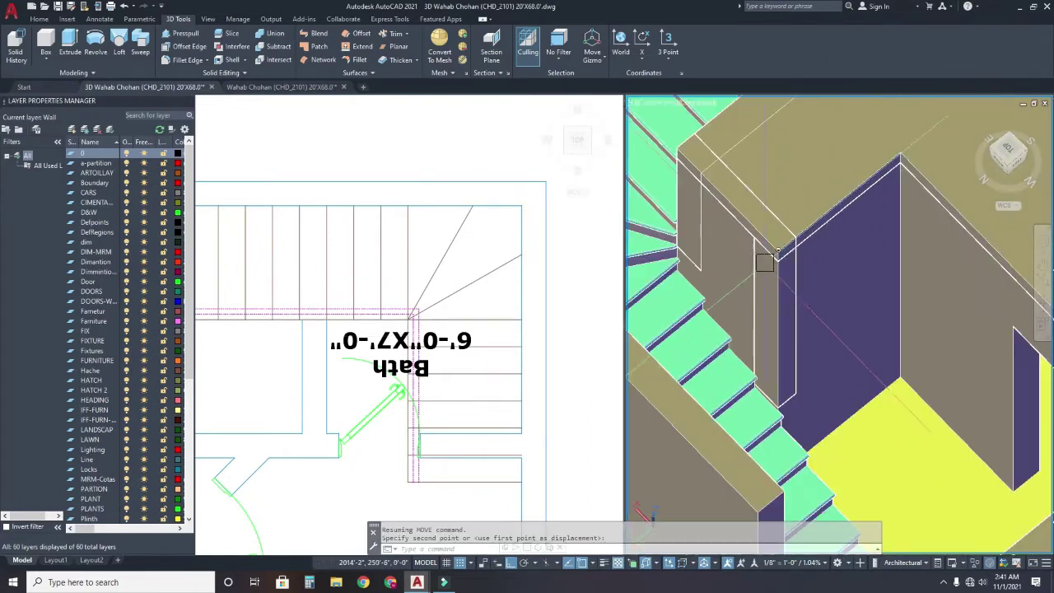
shift+middle_drag(772, 295, 753, 347)
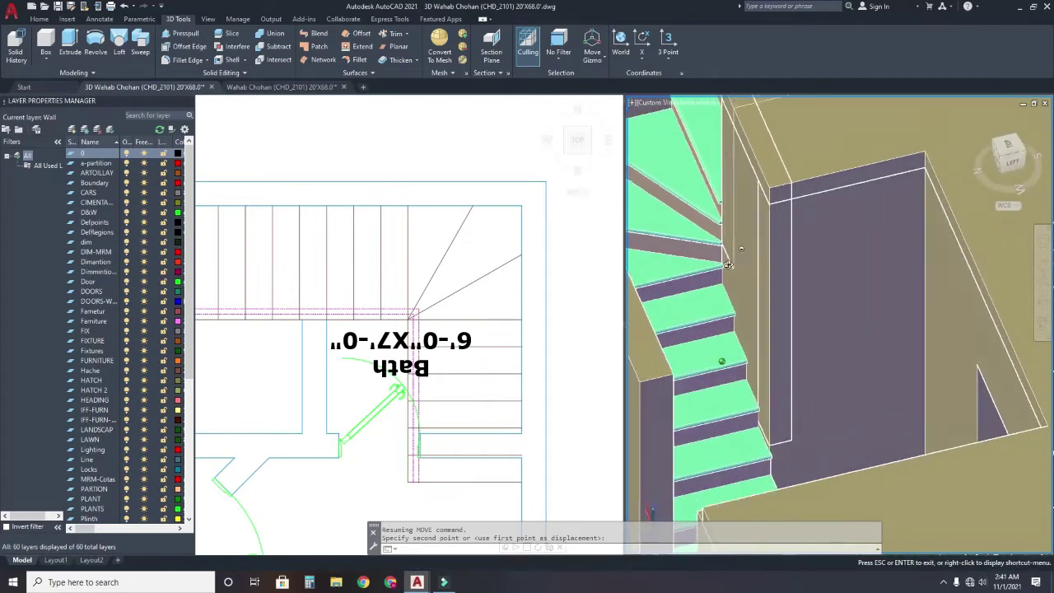
key(Escape)
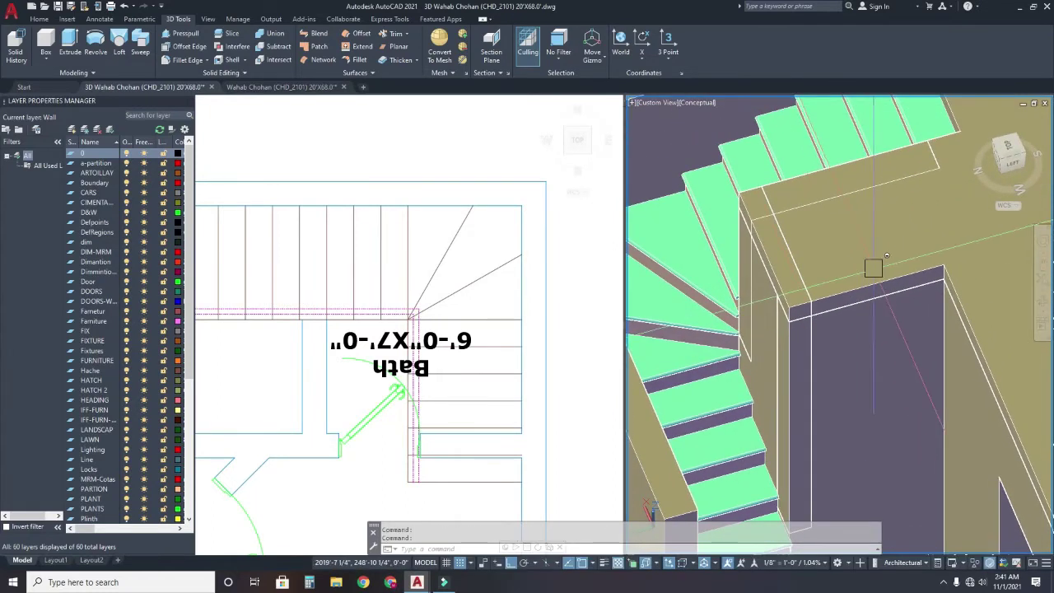
text(uni)
key(Return)
click(788, 362)
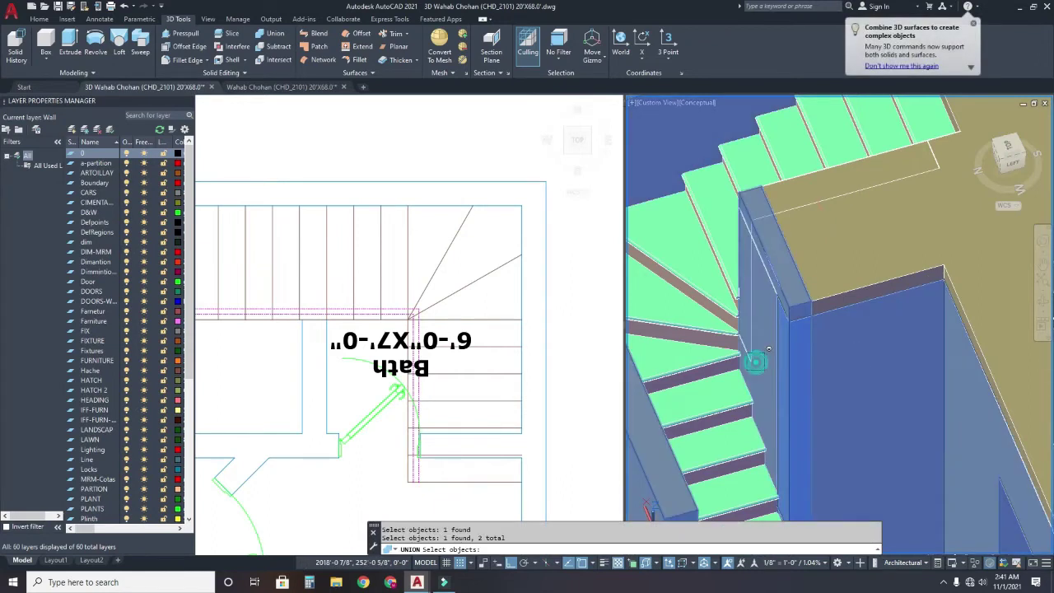
click(751, 371)
mouse_move(750, 370)
shift+middle_down()
mouse_move(747, 334)
mouse_move(795, 301)
mouse_move(744, 294)
shift+middle_up()
scroll(795, 301, down, 3)
key(Return)
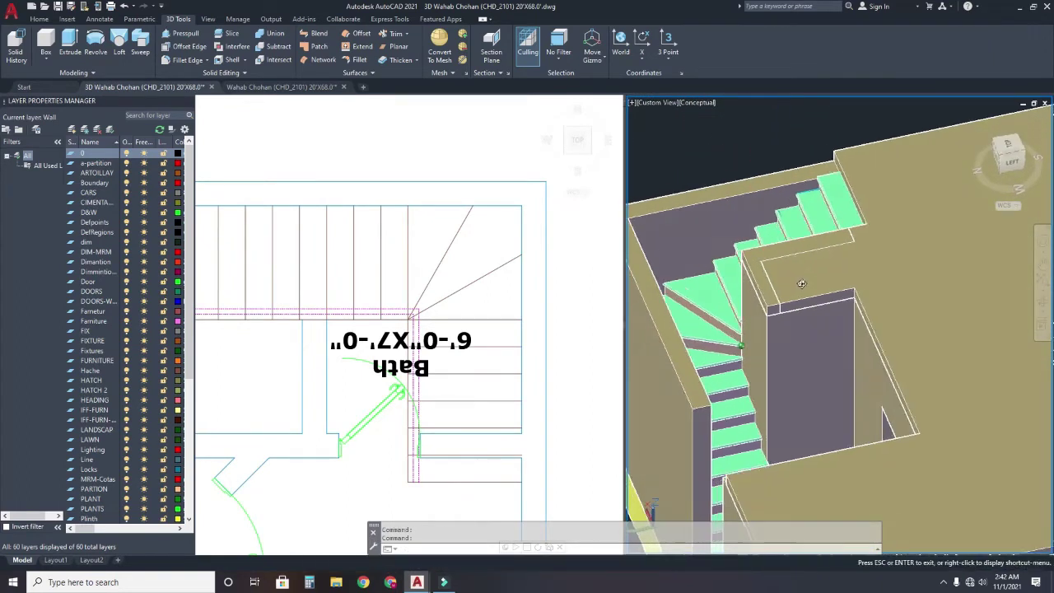
shift+middle_drag(744, 293, 860, 249)
scroll(885, 247, down, 1)
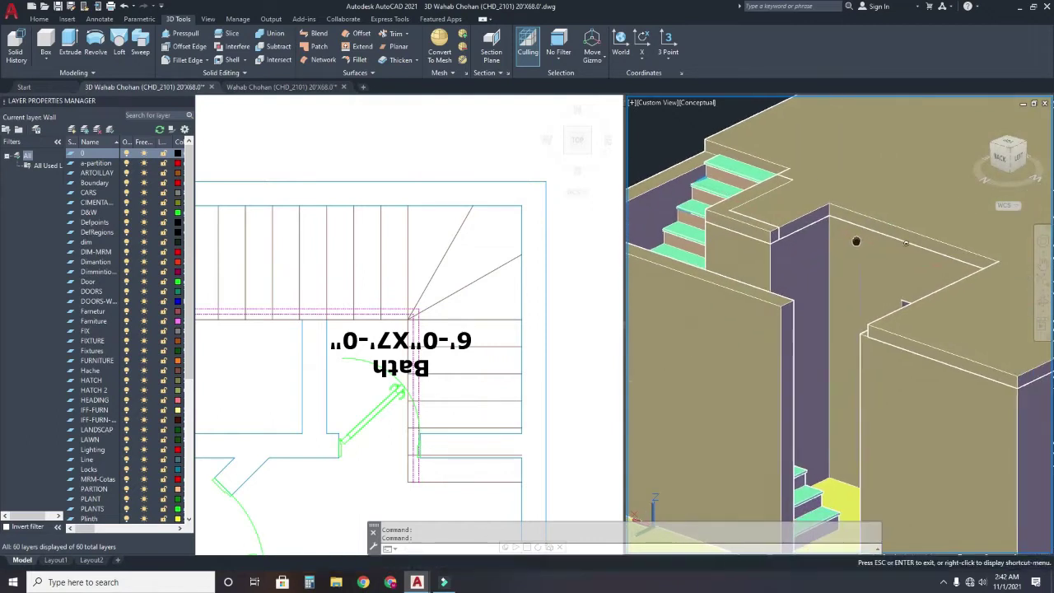
scroll(856, 238, down, 2)
scroll(875, 259, up, 3)
scroll(875, 260, down, 2)
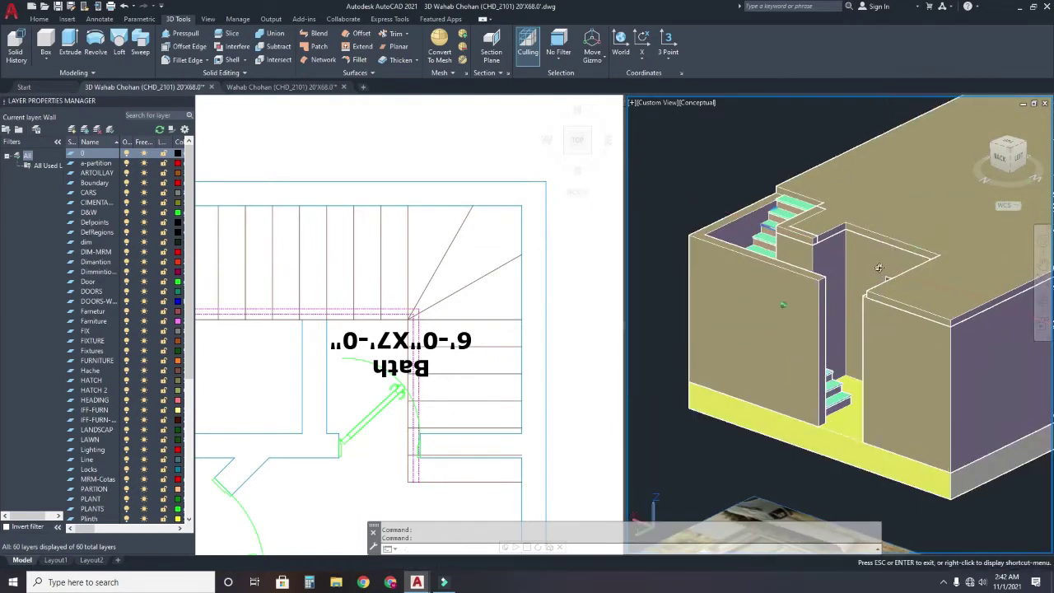
shift+middle_drag(875, 260, 804, 281)
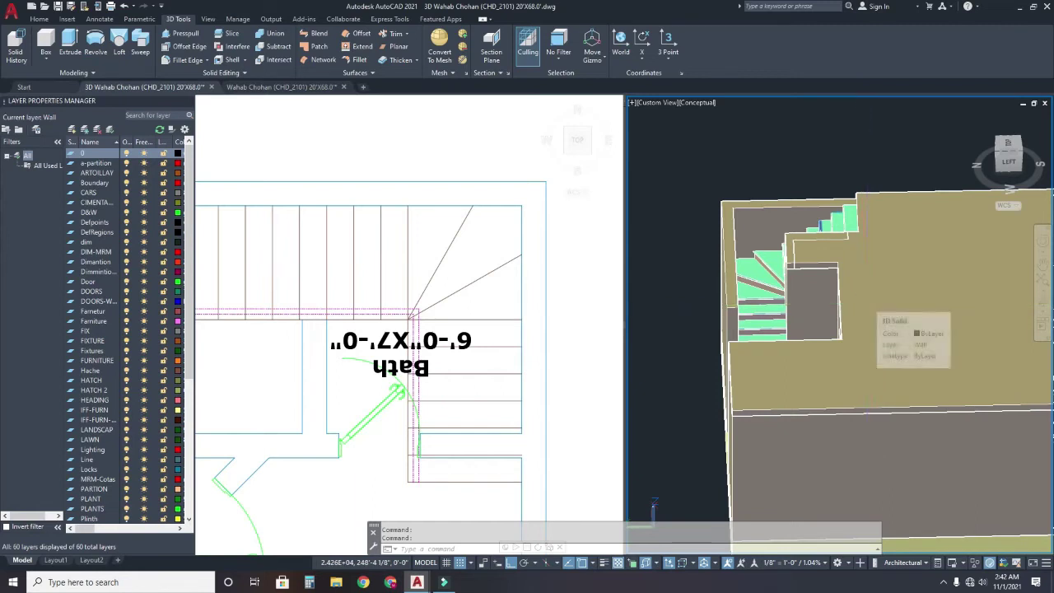
key(ctrl+z)
key(ctrl+z)
key(ctrl+z)
key(ctrl+z)
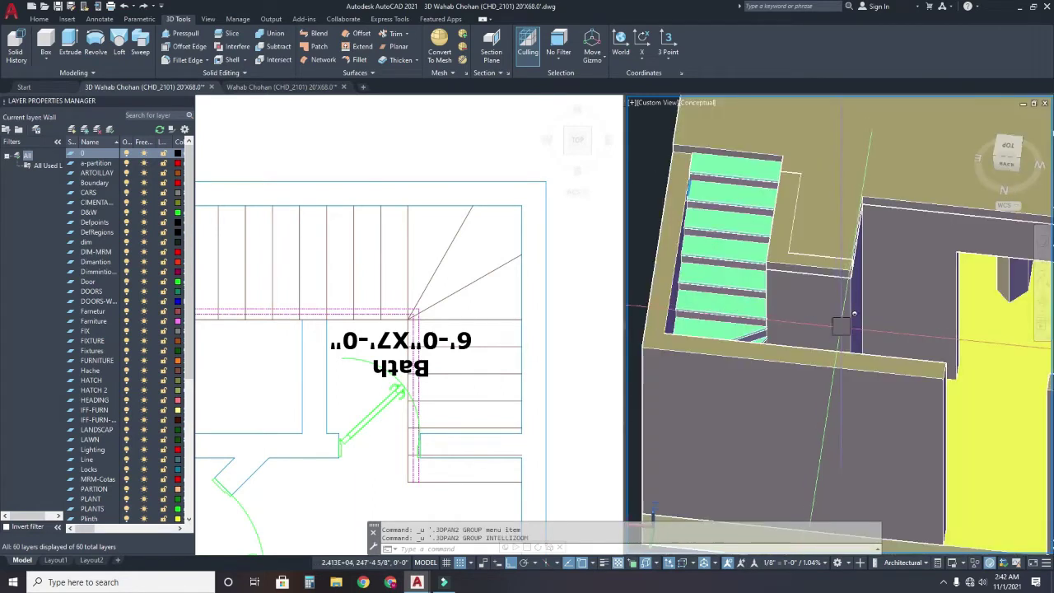
key(ctrl+z)
key(ctrl+z)
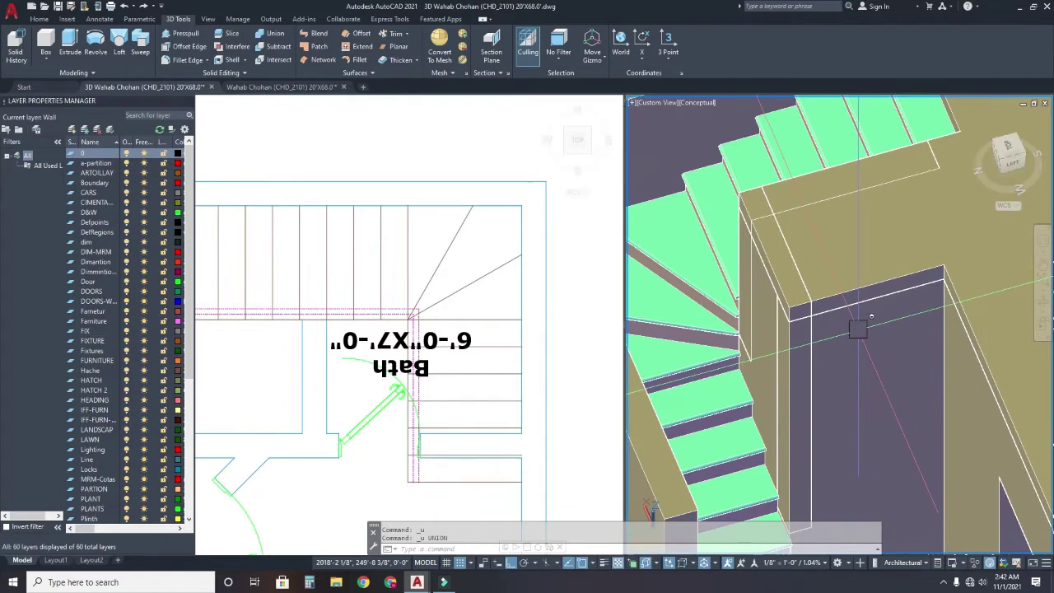
key(ctrl+z)
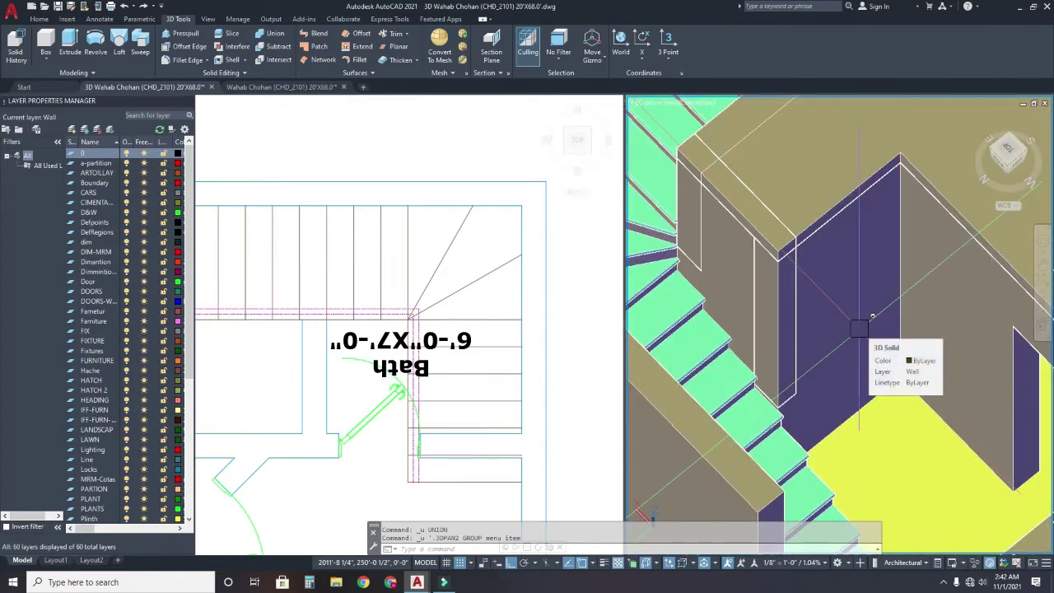
scroll(858, 328, down, 5)
shift+middle_drag(791, 261, 861, 294)
scroll(856, 380, up, 2)
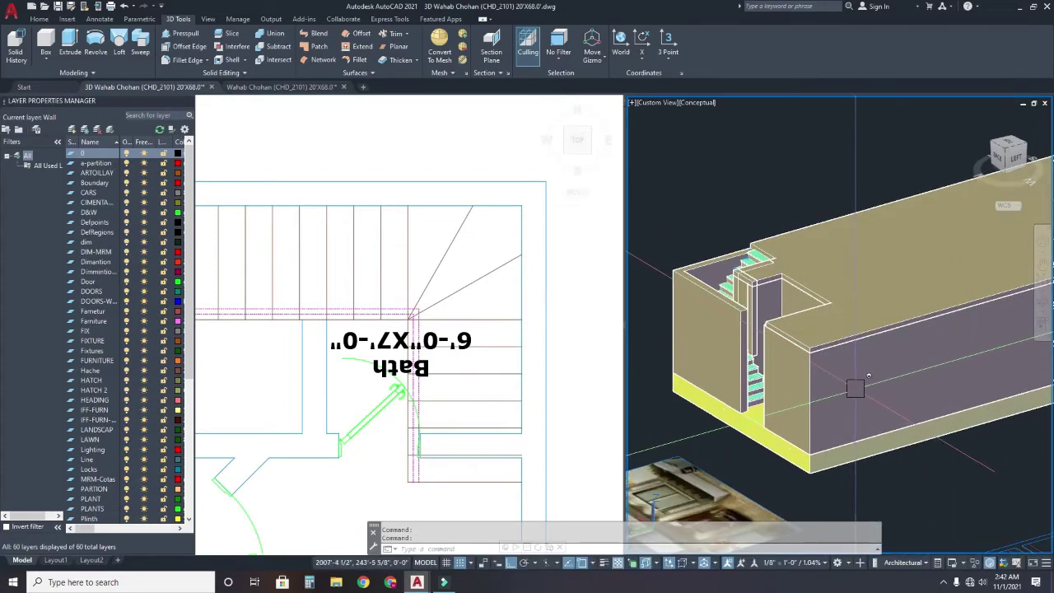
text(co)
key(Return)
click(811, 383)
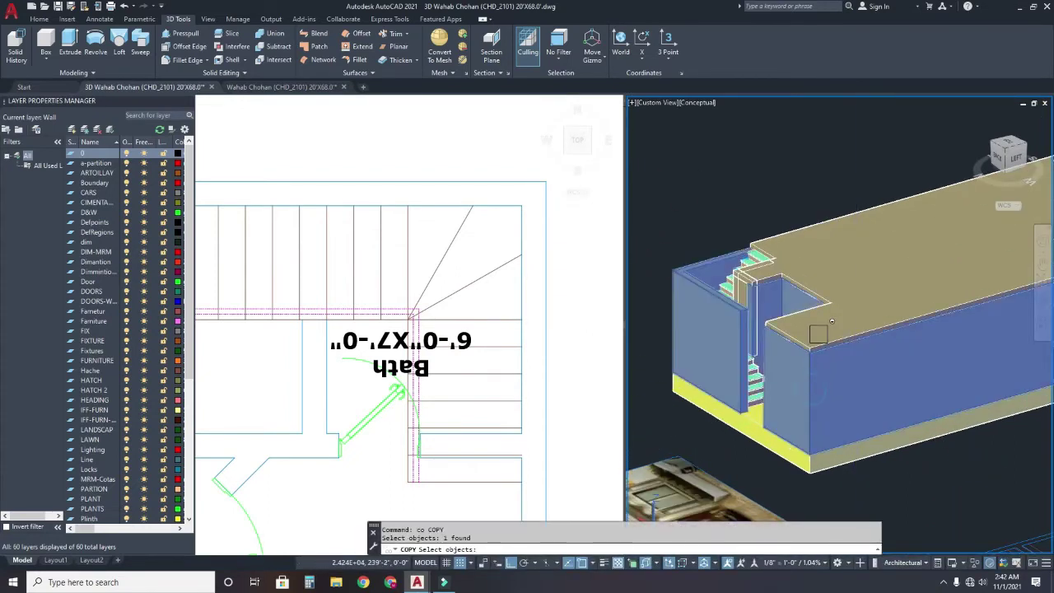
click(821, 331)
key(Return)
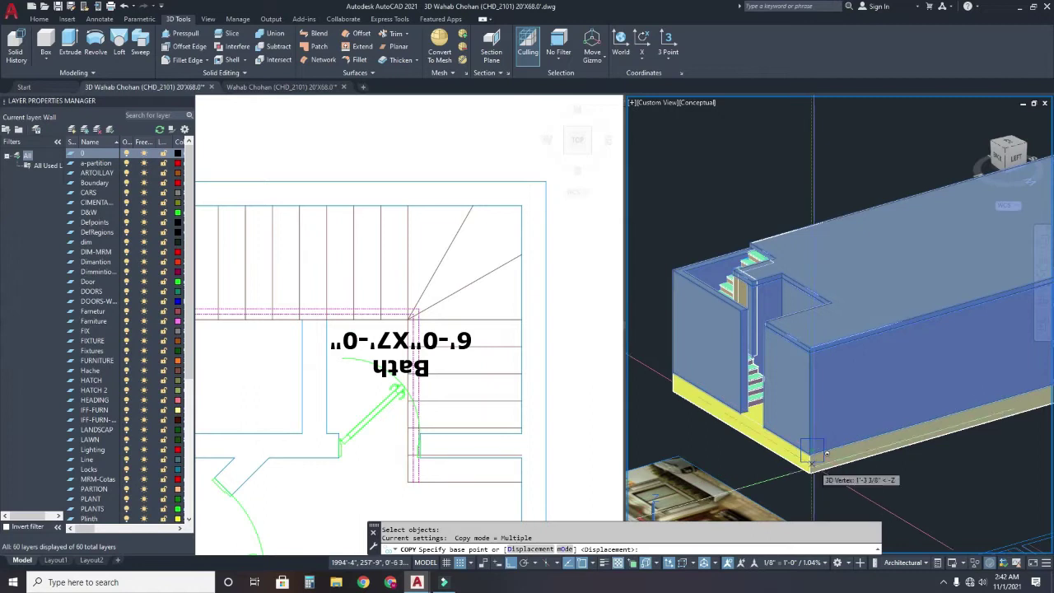
click(821, 442)
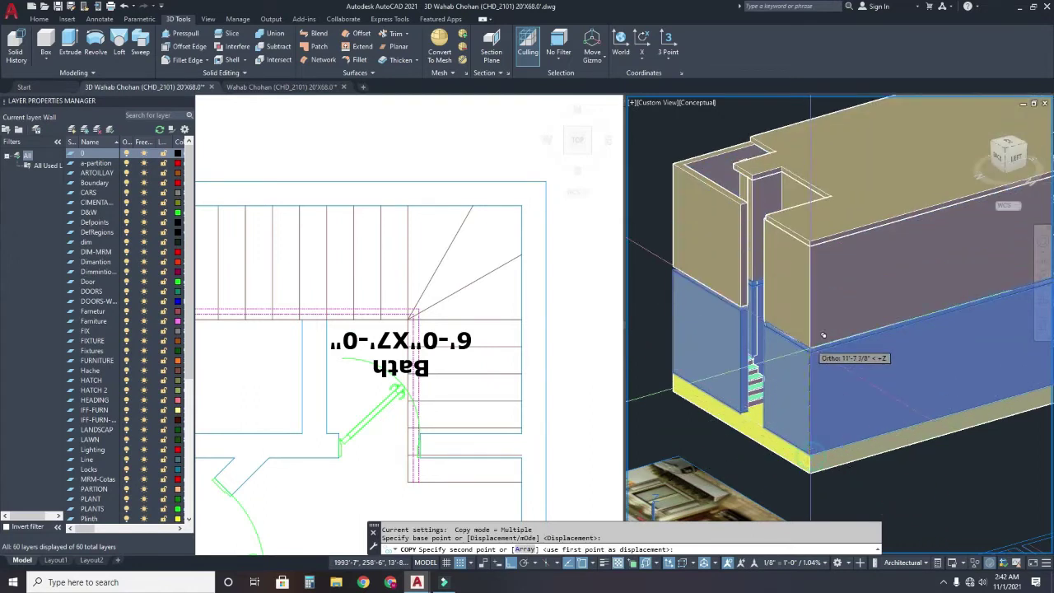
scroll(821, 442, up, 5)
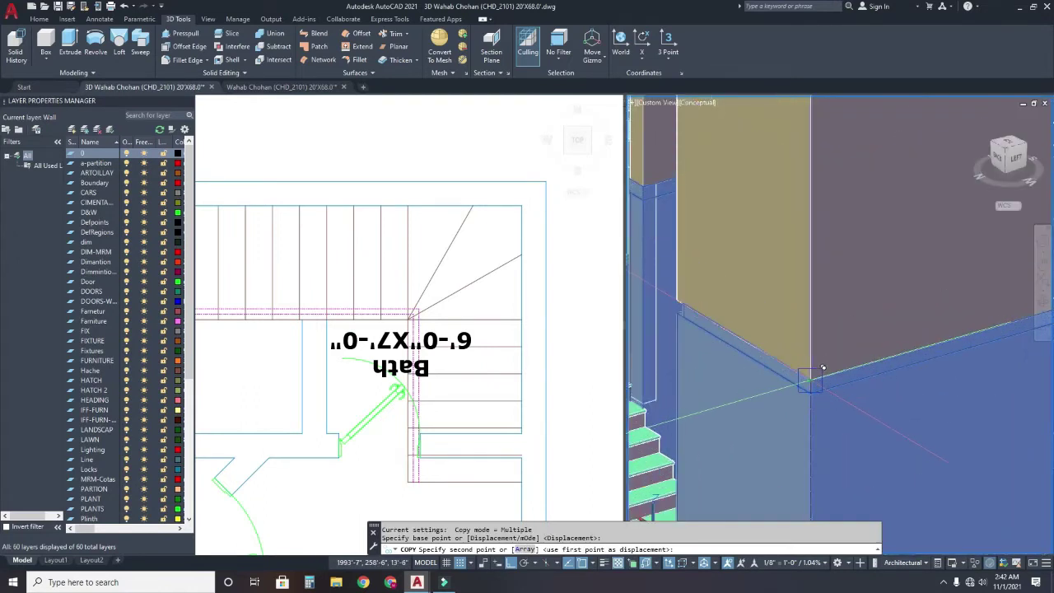
click(812, 377)
scroll(824, 362, down, 5)
key(Escape)
mouse_move(863, 344)
shift+middle_down()
mouse_move(874, 194)
mouse_move(783, 290)
shift+middle_up()
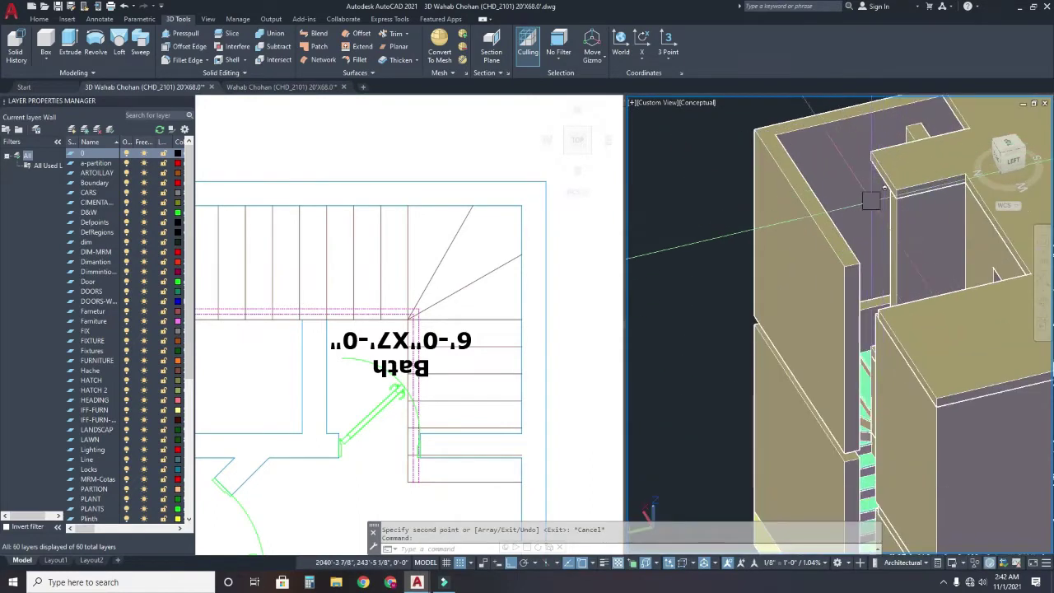
scroll(783, 291, up, 3)
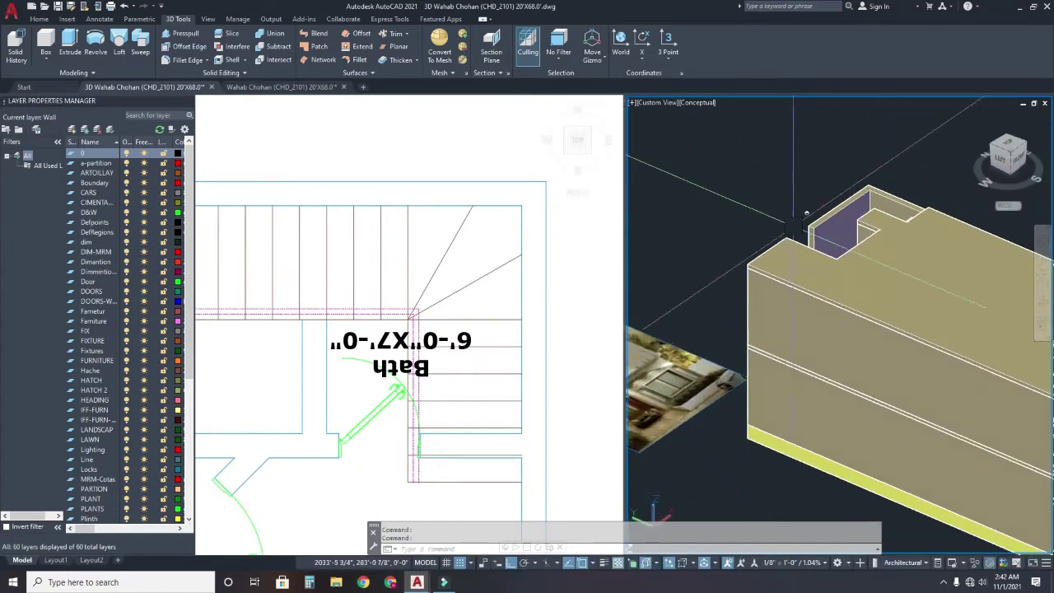
scroll(782, 291, up, 4)
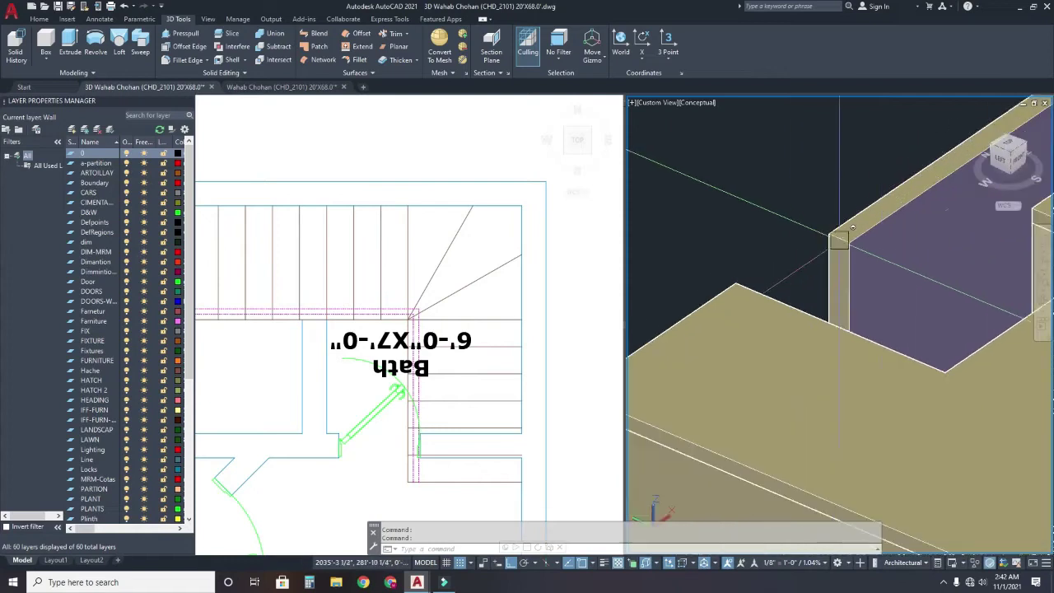
- Move the first wall face by the stair opening to line up with its neighbouring wall
click(180, 75)
click(191, 102)
scroll(848, 236, up, 2)
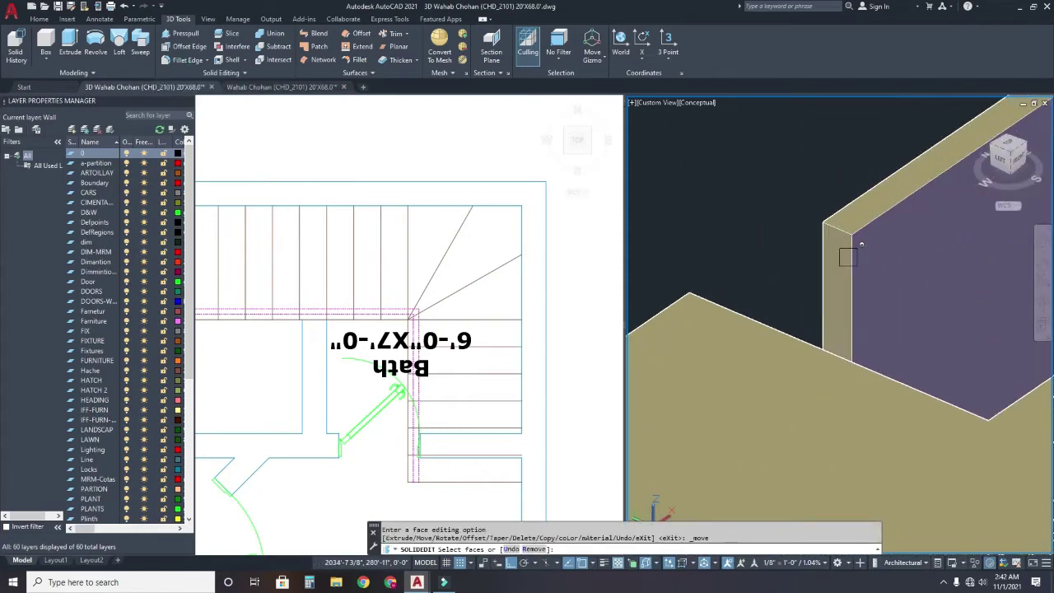
scroll(840, 235, up, 2)
scroll(840, 235, up, 2)
click(827, 245)
scroll(827, 246, down, 5)
key(Return)
click(811, 237)
scroll(762, 266, up, 2)
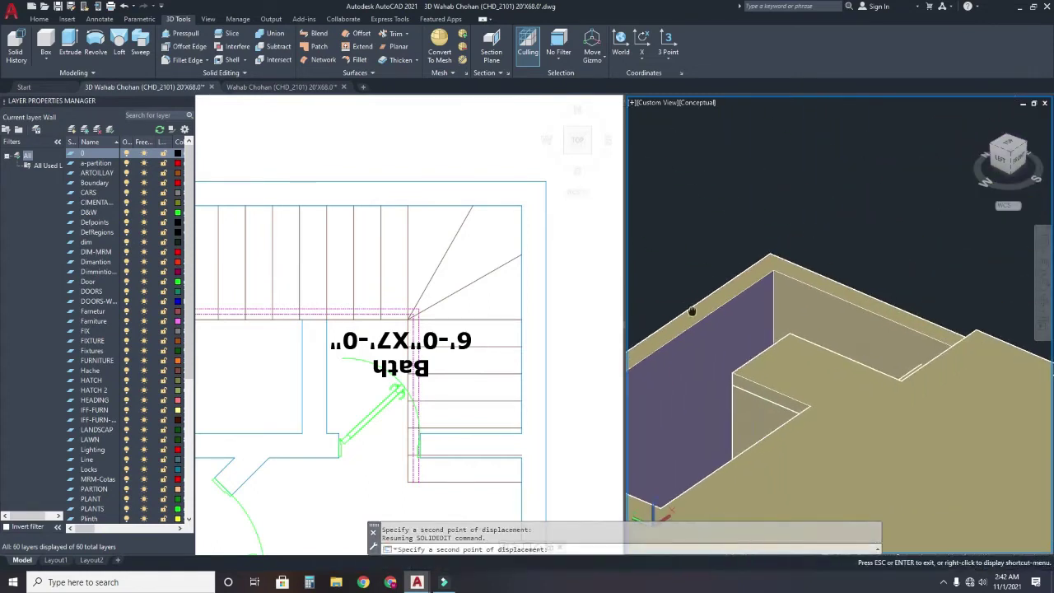
click(774, 268)
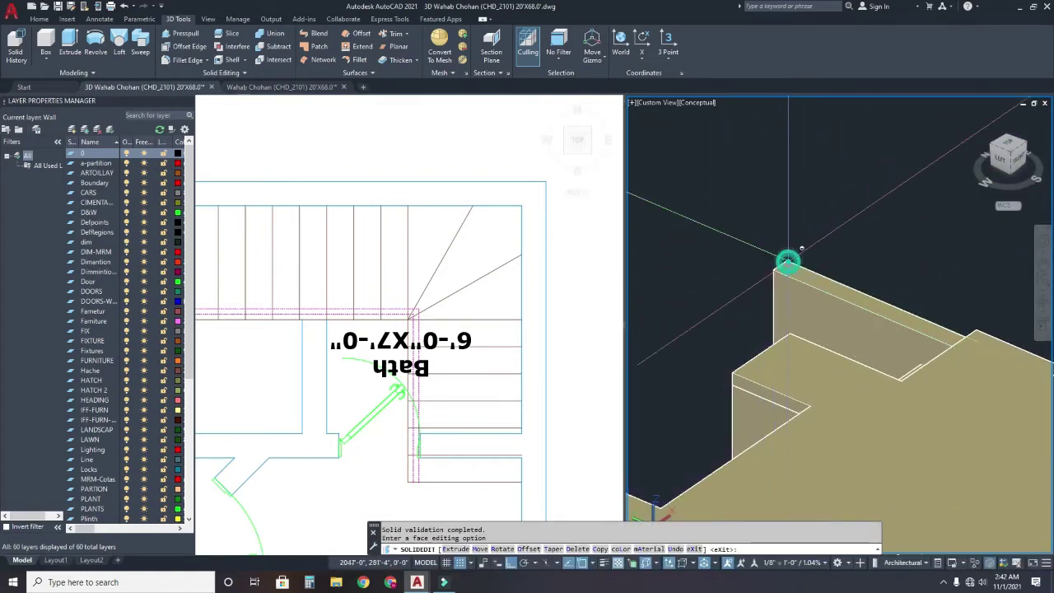
key(Escape)
- From the back of the building, move a second wall face to align with its neighbour
shift+middle_drag(774, 280, 980, 276)
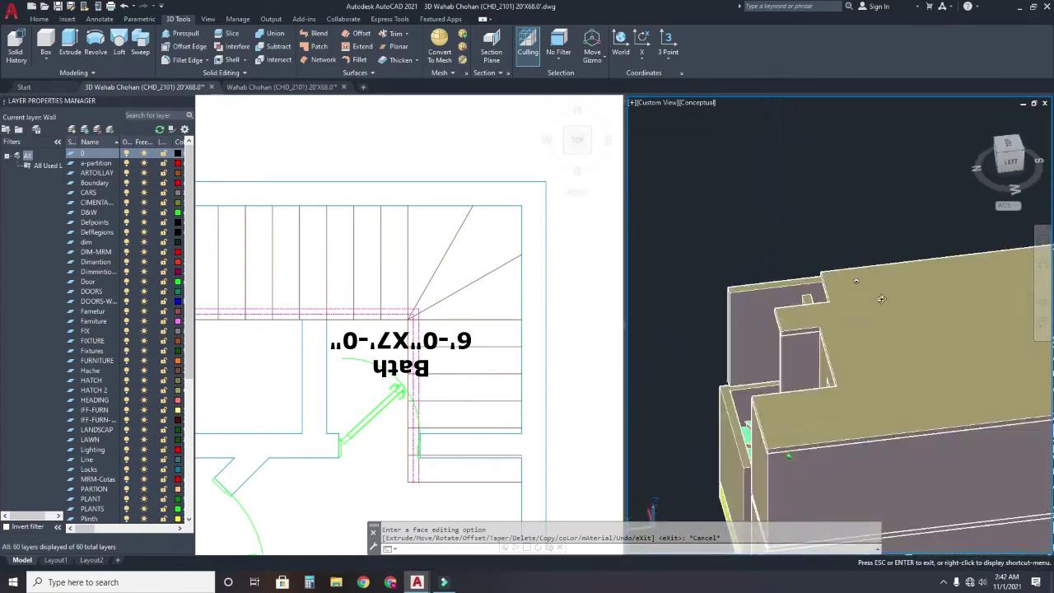
scroll(840, 321, up, 5)
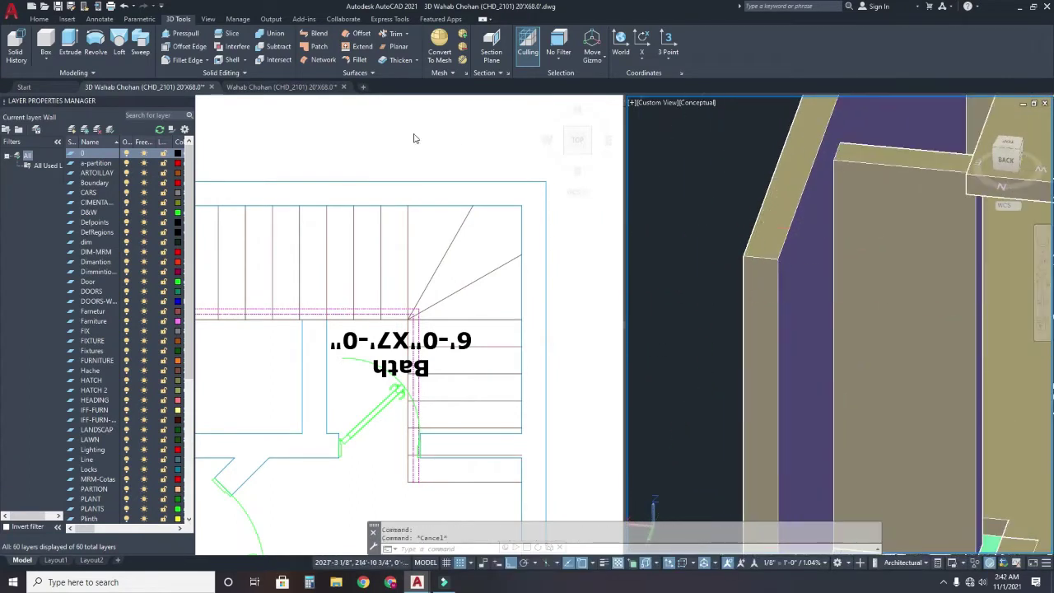
click(214, 79)
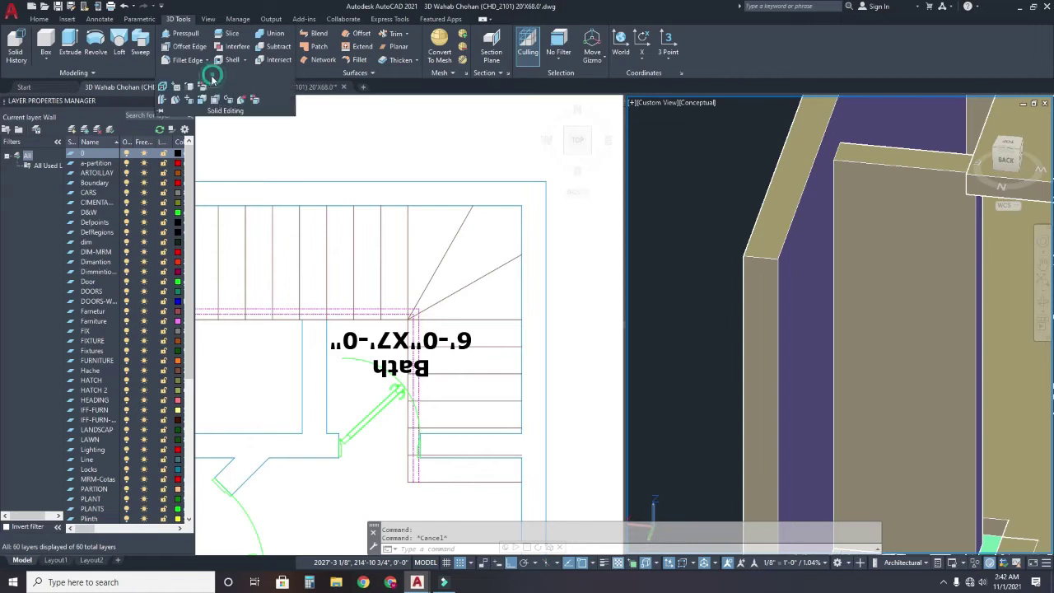
click(189, 100)
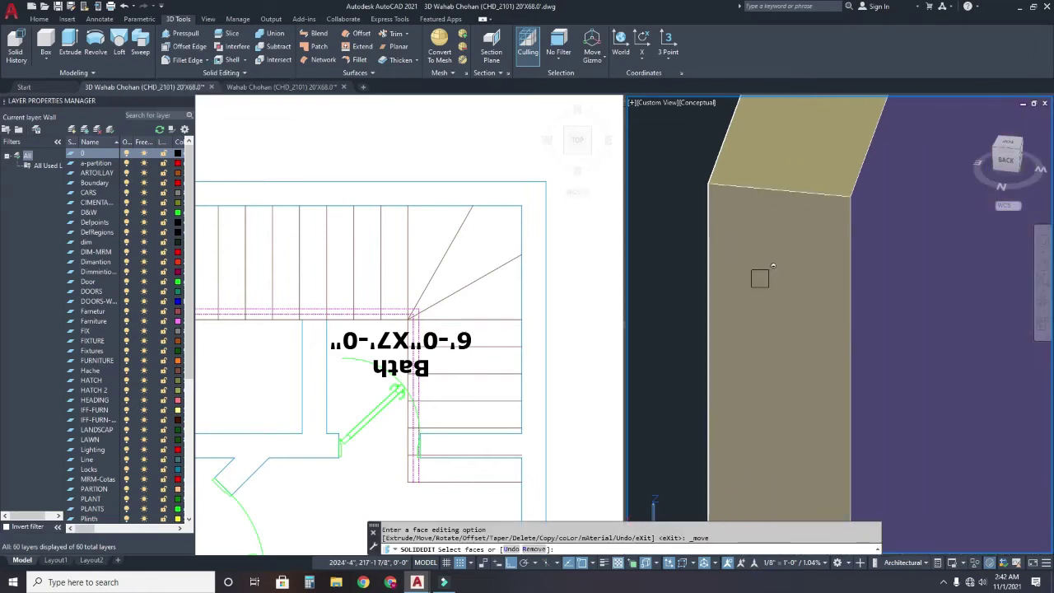
click(759, 278)
scroll(759, 277, down, 2)
key(Return)
click(787, 253)
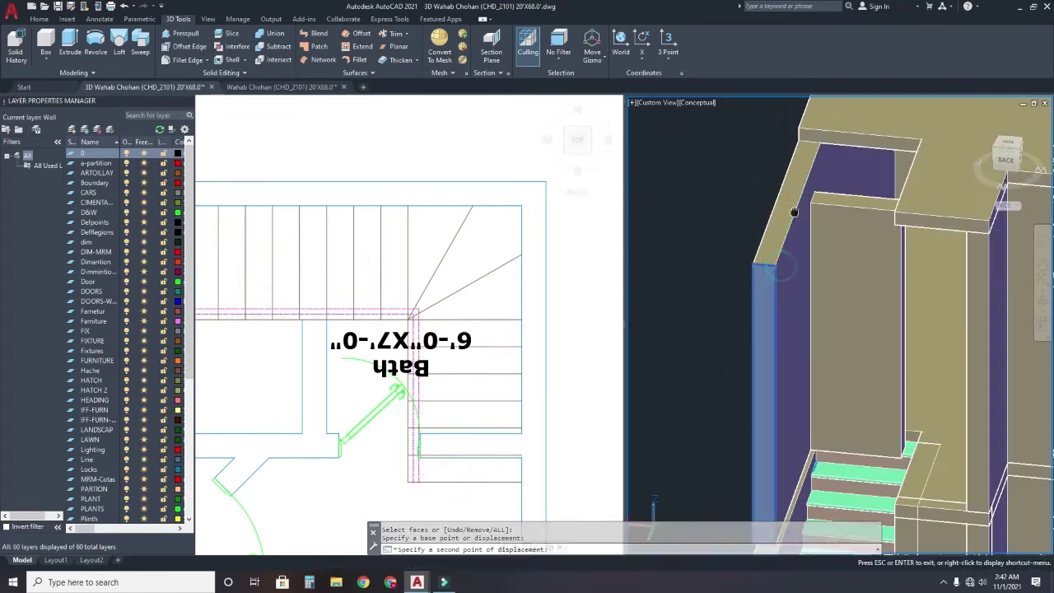
scroll(787, 253, down, 2)
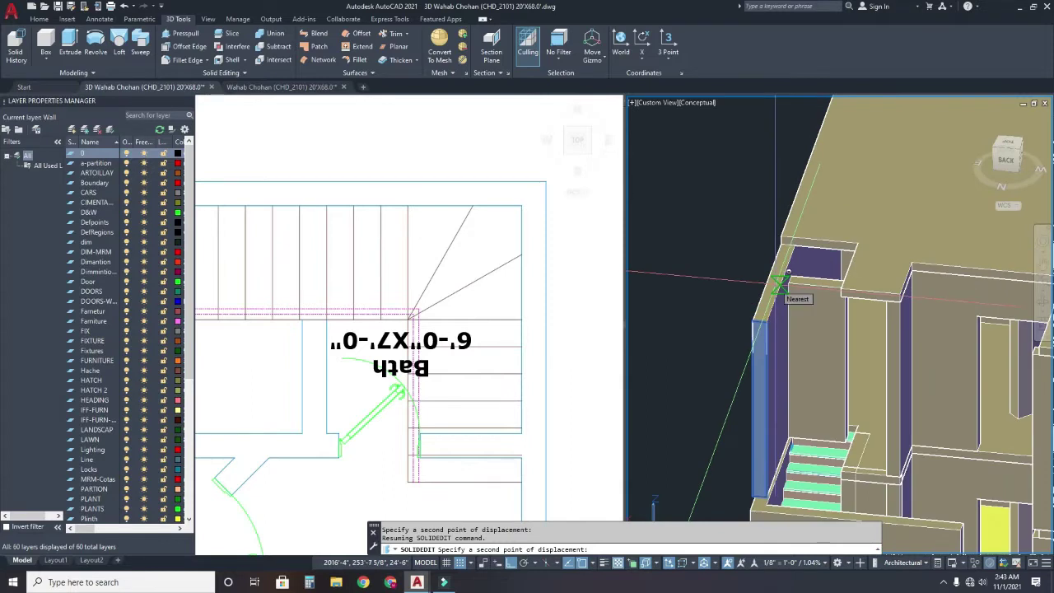
scroll(775, 282, up, 2)
scroll(779, 243, up, 1)
scroll(782, 232, down, 2)
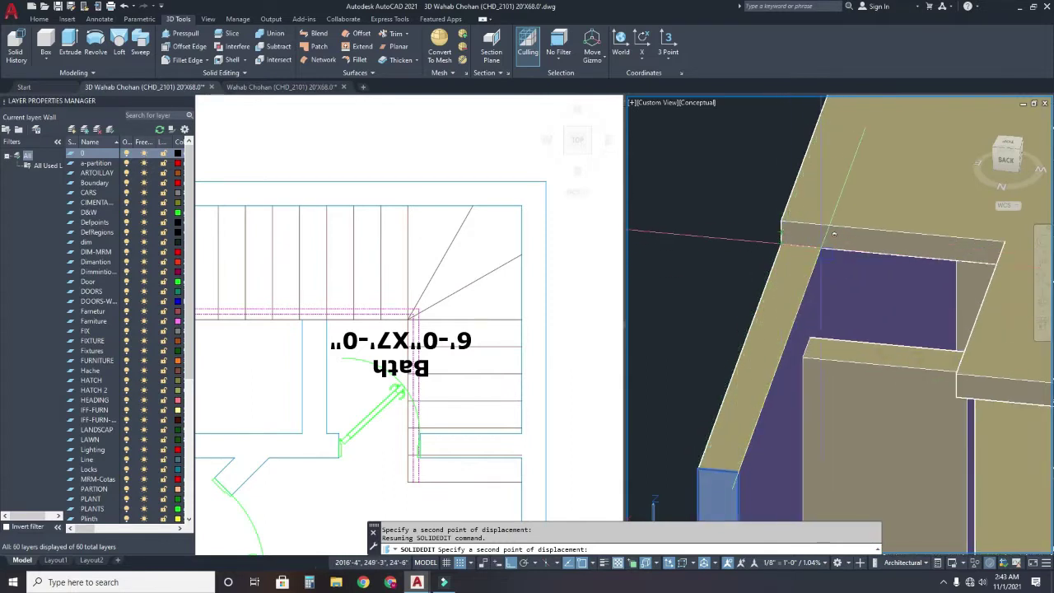
click(800, 293)
scroll(799, 296, down, 1)
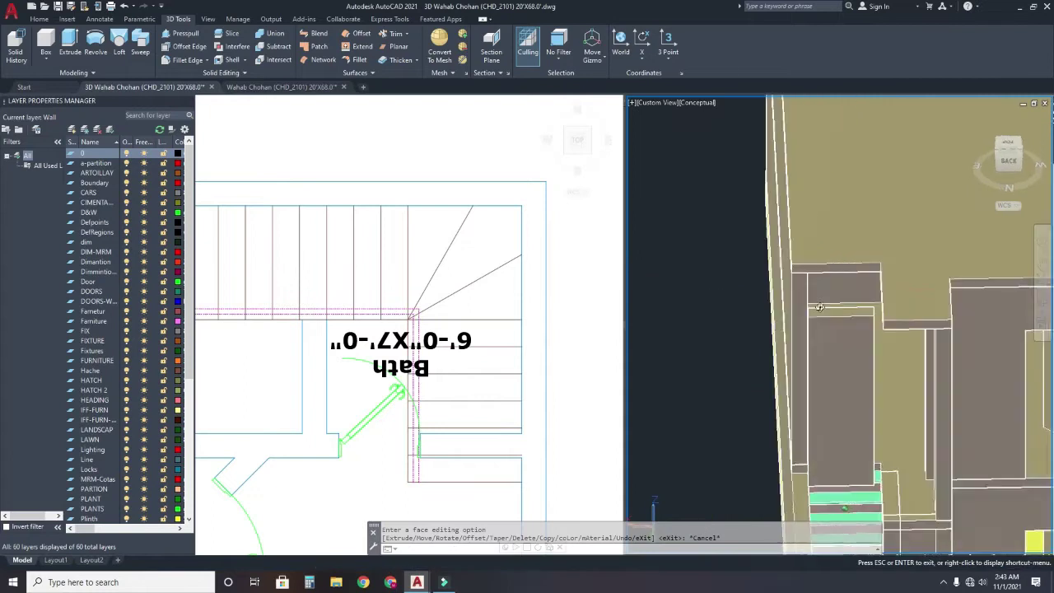
scroll(794, 305, down, 1)
scroll(790, 317, down, 1)
scroll(788, 329, down, 1)
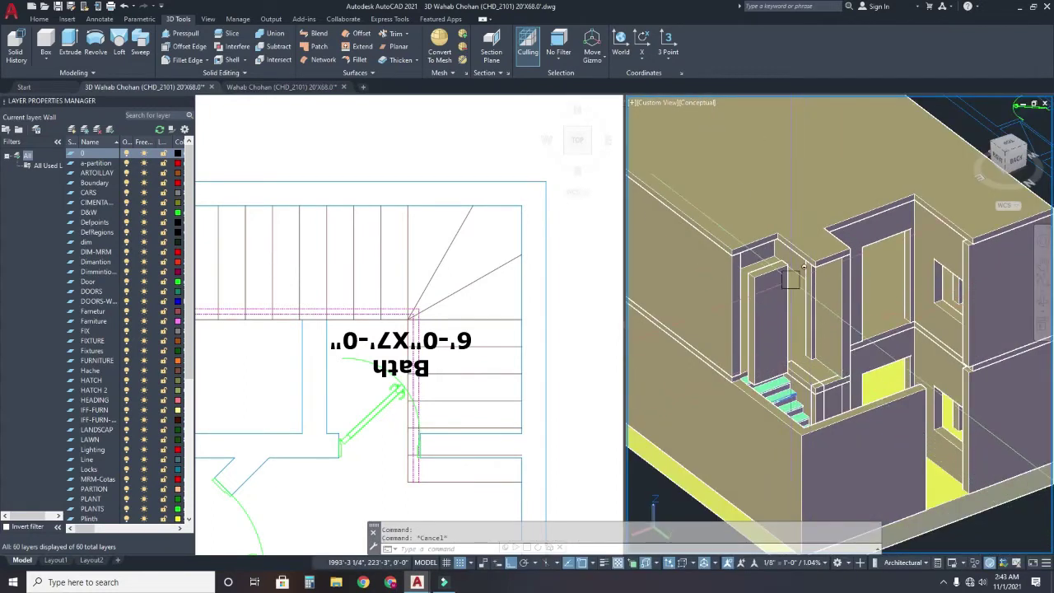
- Orbit and zoom around the stairs and doorway, briefly selecting the wall beside the stair opening
scroll(789, 280, up, 1)
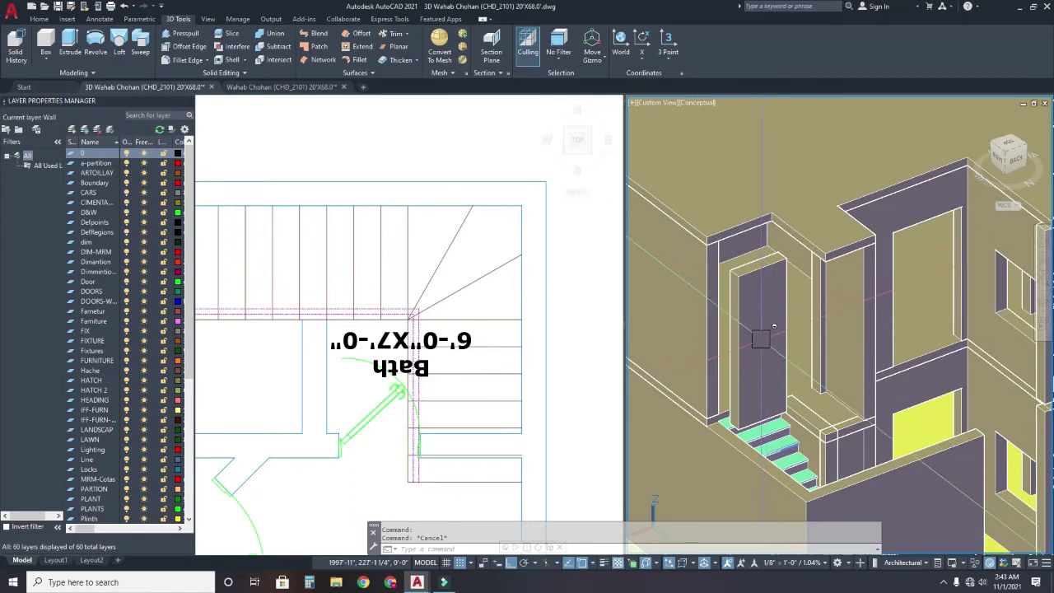
mouse_move(759, 339)
shift+middle_down()
mouse_move(655, 363)
mouse_move(708, 346)
shift+middle_up()
scroll(773, 334, up, 1)
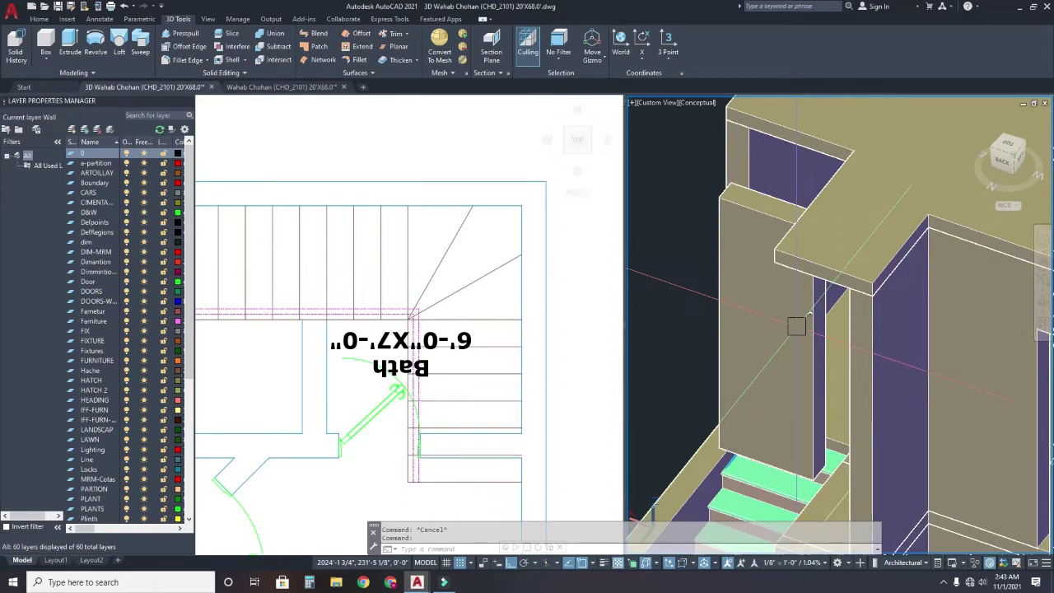
scroll(783, 329, down, 1)
click(779, 329)
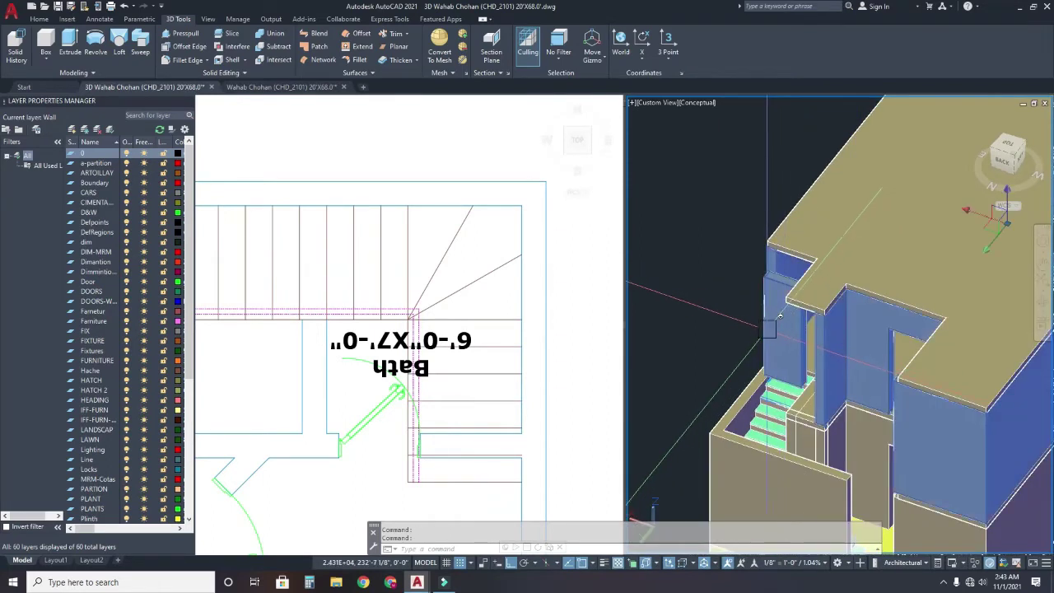
key(Escape)
shift+middle_drag(768, 329, 902, 298)
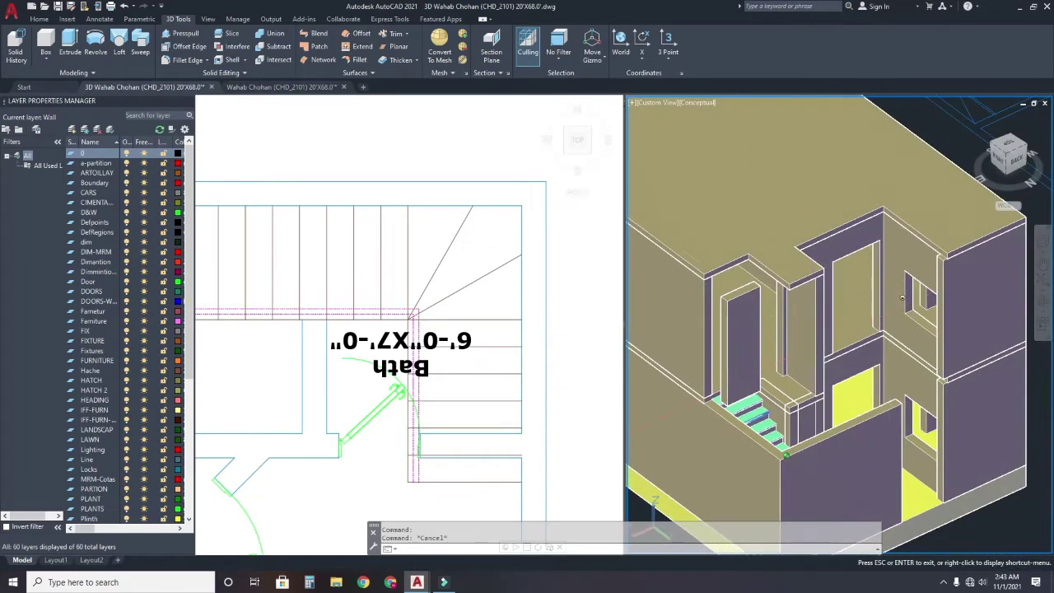
scroll(818, 317, up, 1)
scroll(818, 317, up, 2)
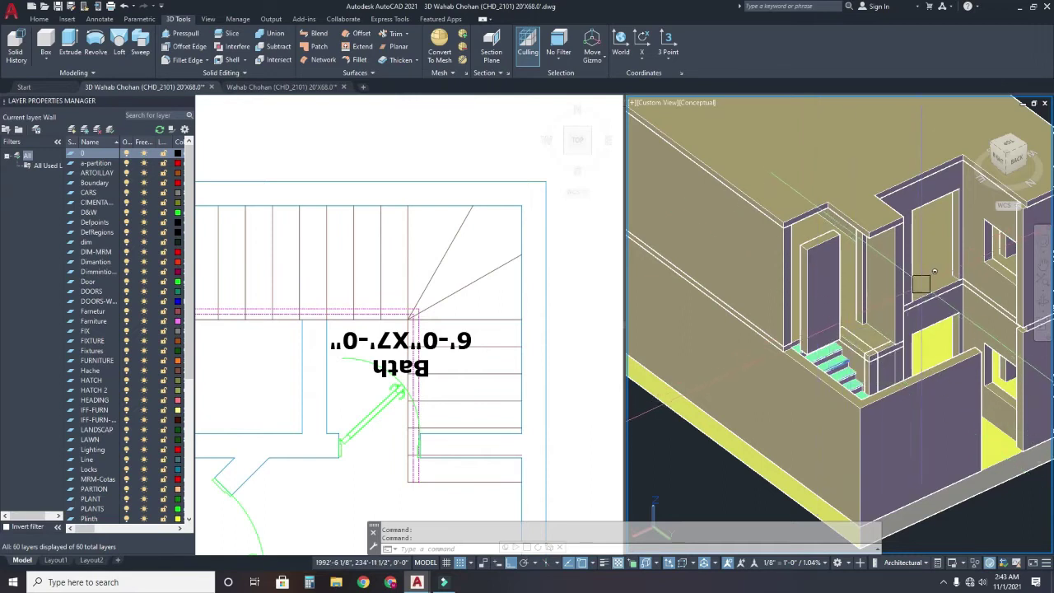
scroll(810, 265, up, 2)
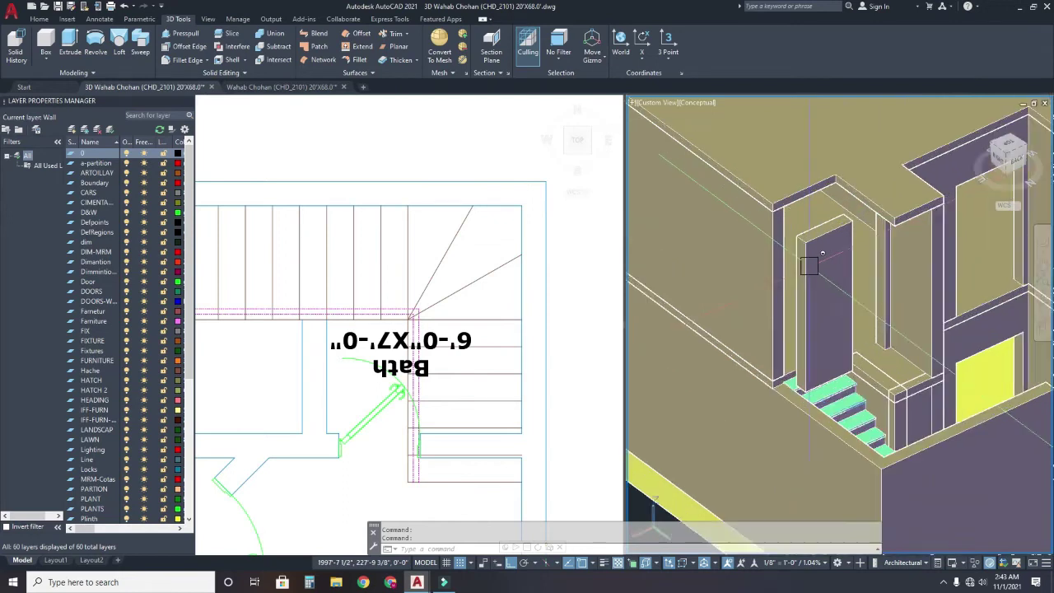
scroll(810, 264, up, 1)
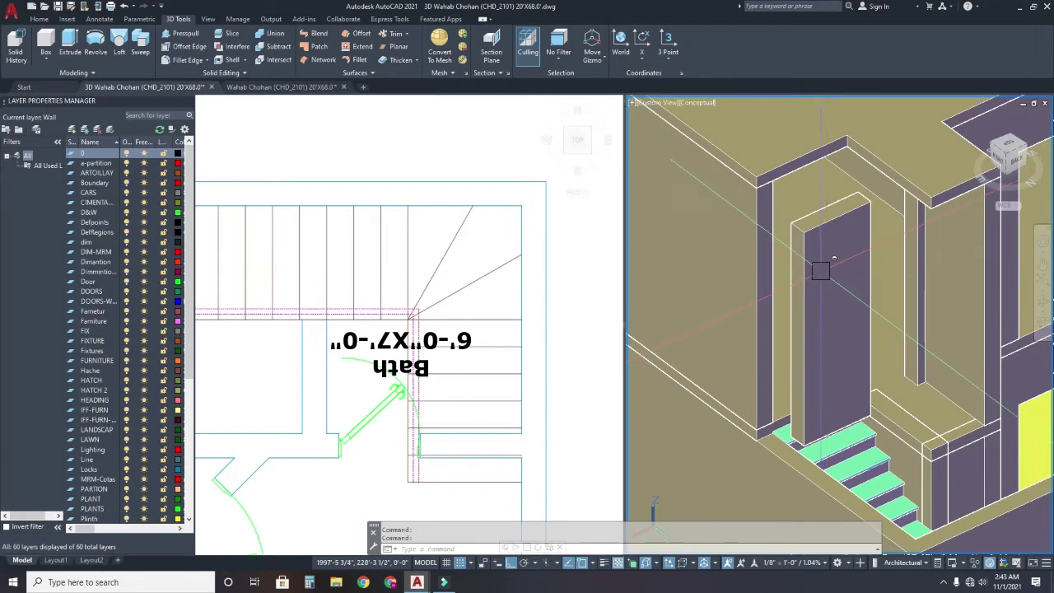
- Begin a box at the stair area, then cancel it without creating it
click(50, 45)
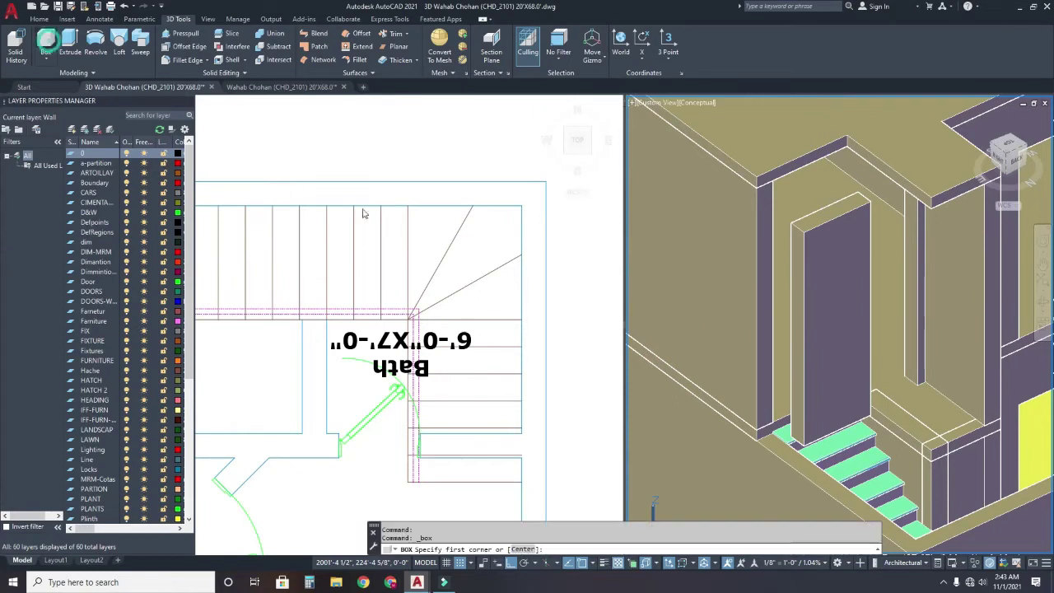
click(900, 372)
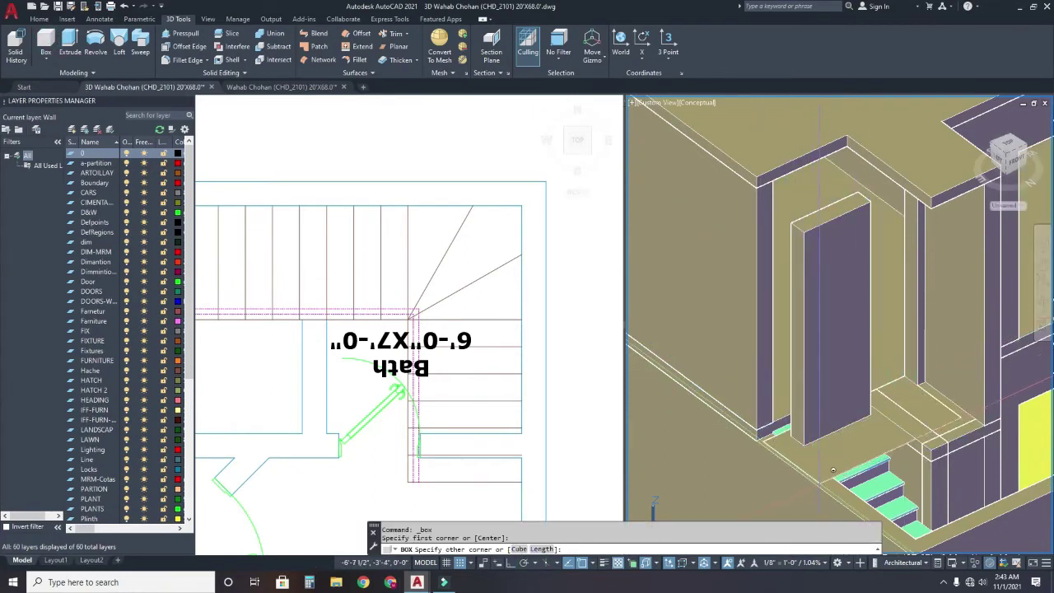
click(817, 488)
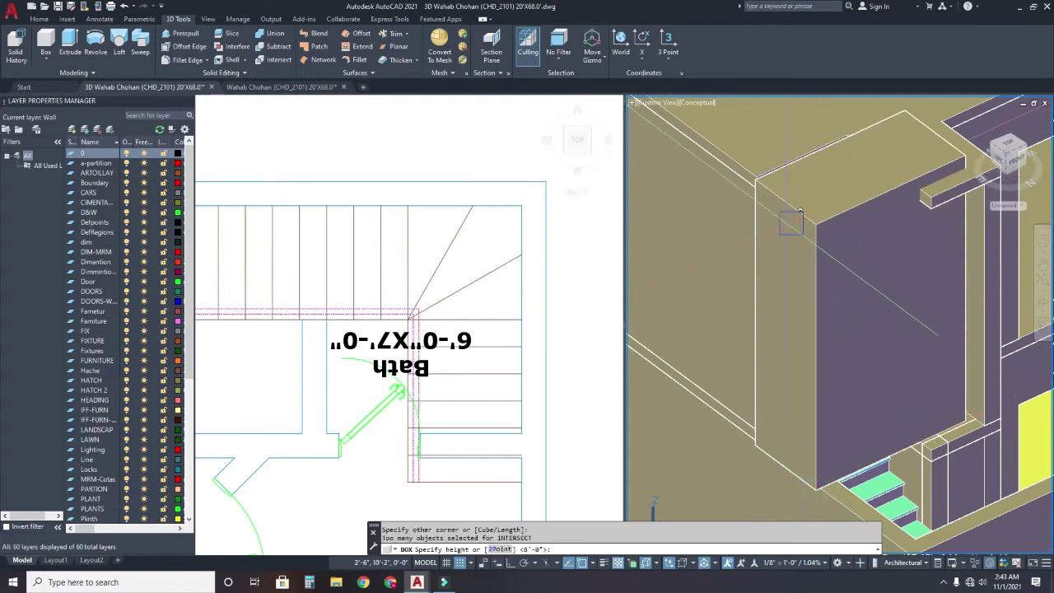
scroll(799, 212, down, 2)
scroll(796, 216, down, 2)
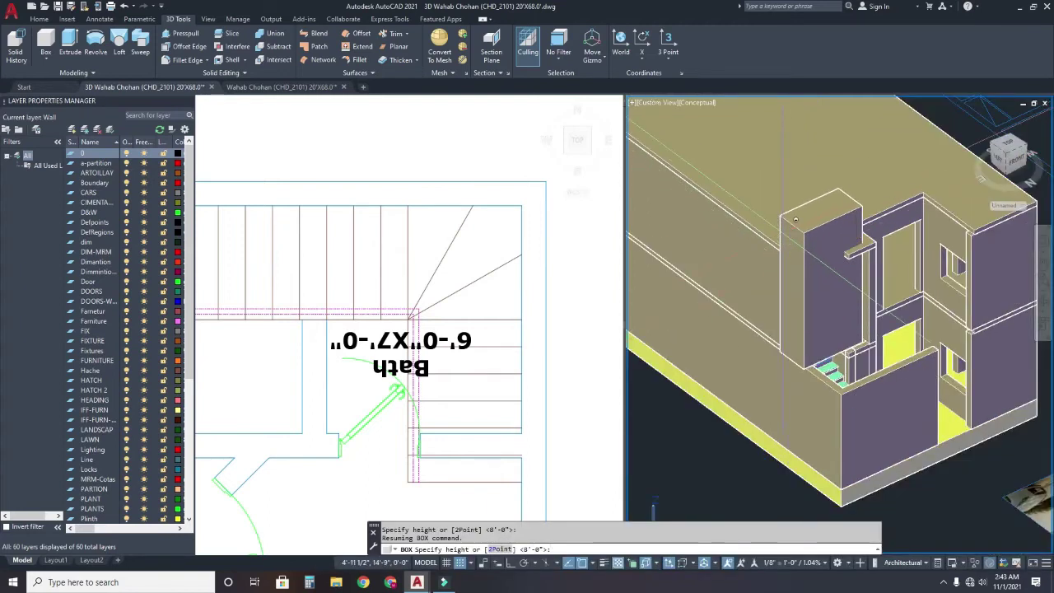
key(Escape)
- Orbit to a new angle and check the landing slab beside the stairs
scroll(796, 219, down, 3)
scroll(806, 329, up, 3)
shift+middle_drag(807, 329, 812, 346)
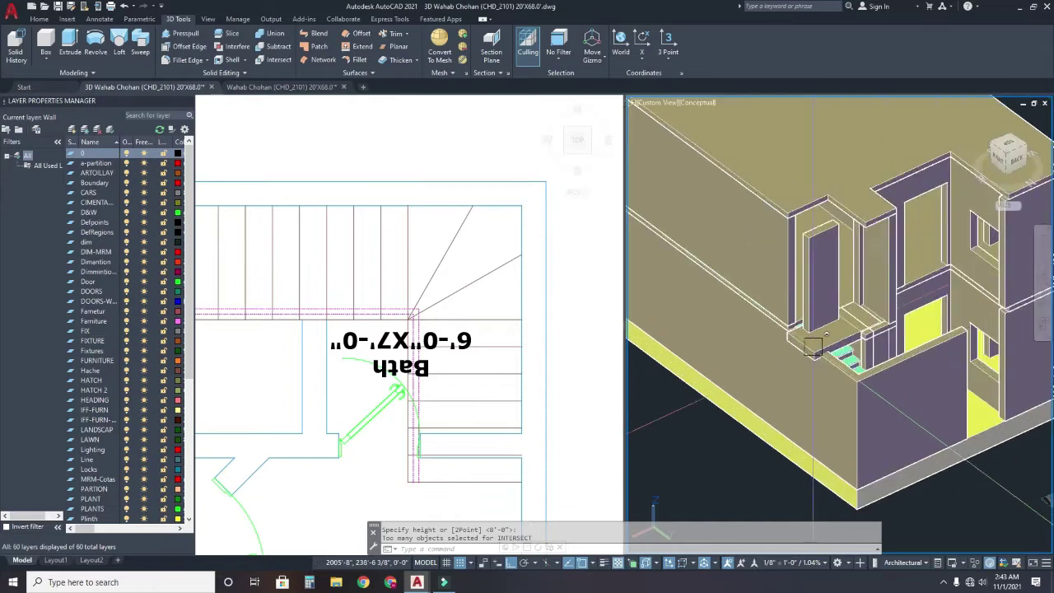
scroll(812, 345, up, 3)
scroll(877, 326, up, 2)
click(876, 326)
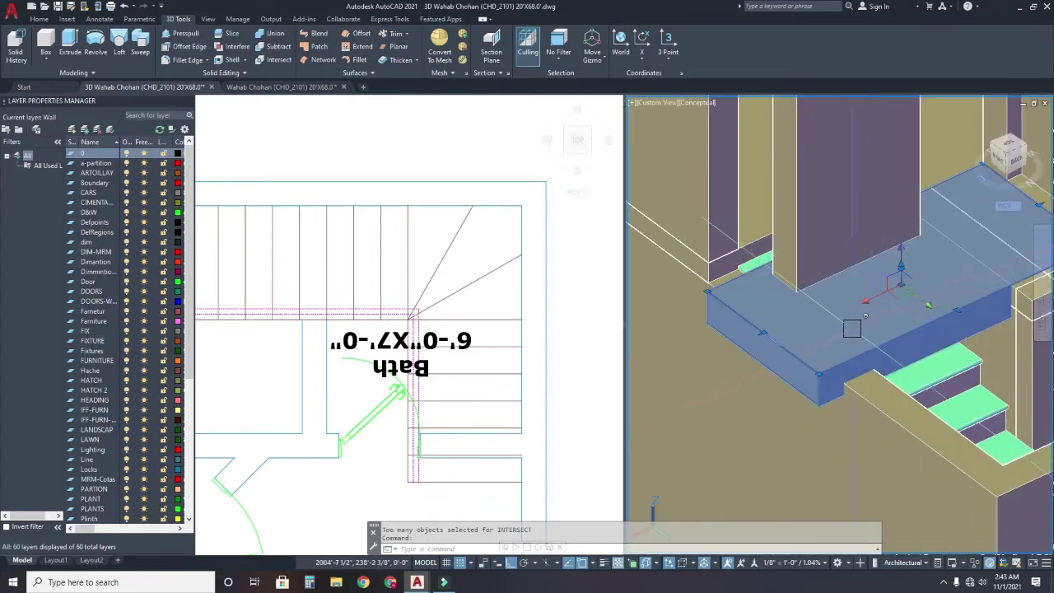
key(Escape)
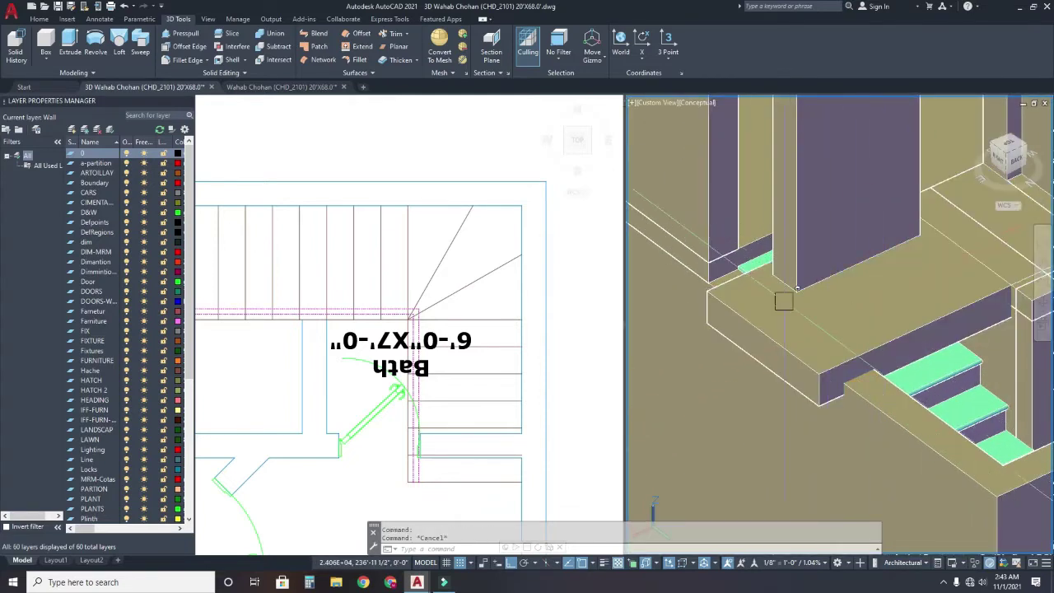
- Start a Move Faces edit, then cancel it unfinished
click(196, 75)
click(190, 96)
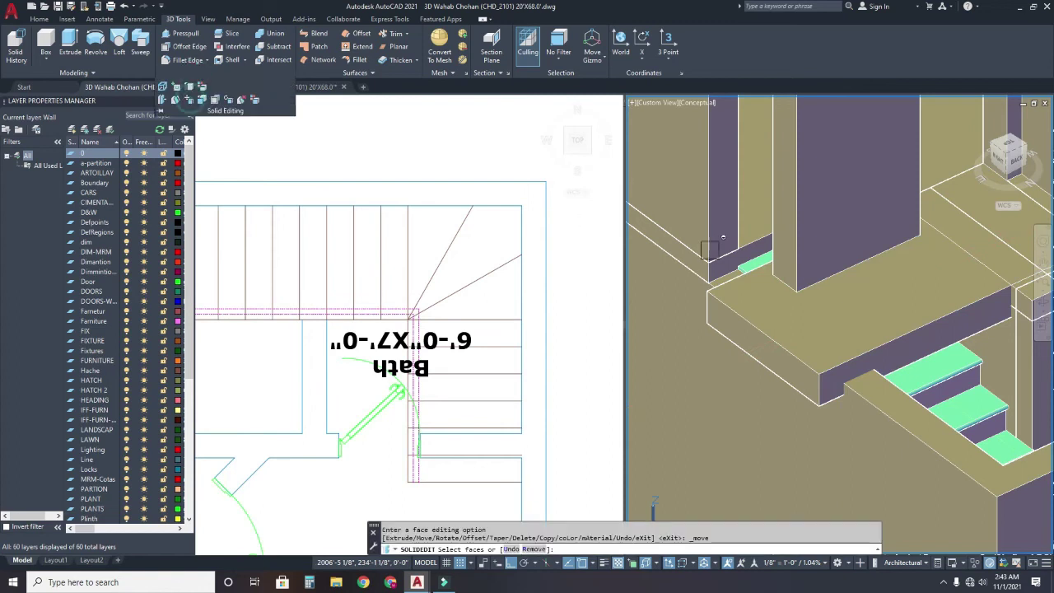
scroll(864, 317, up, 2)
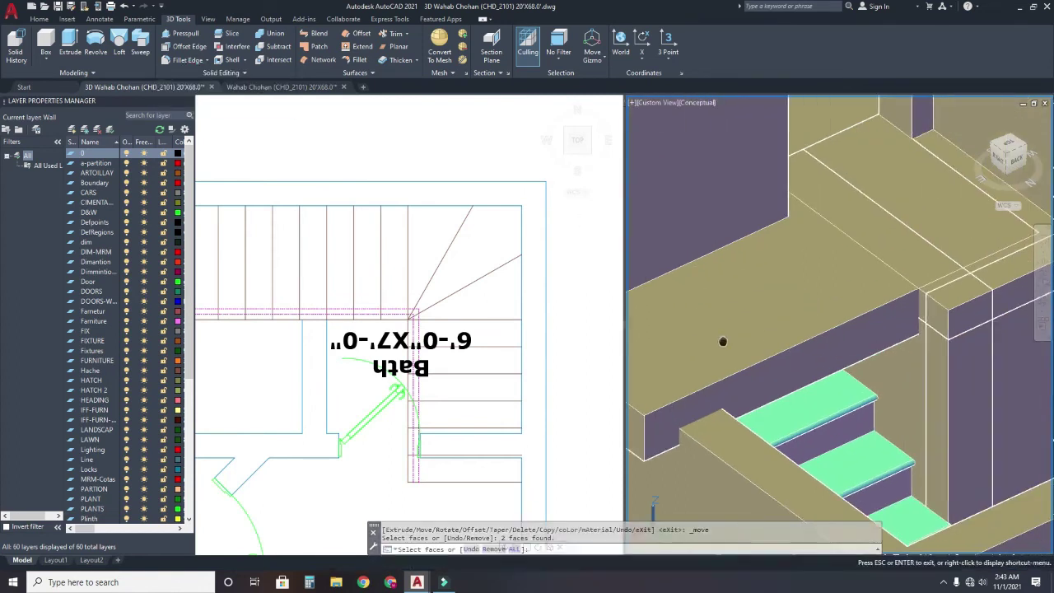
scroll(741, 333, up, 3)
scroll(751, 319, down, 3)
key(Escape)
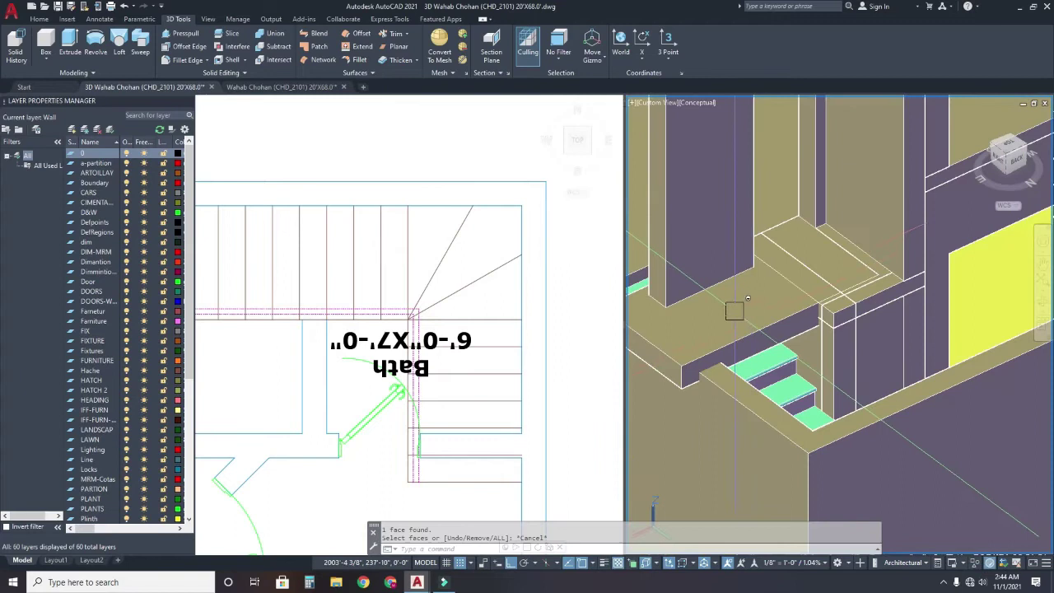
- Grip-stretch the slab over the stairs upward into a tall block filling the opening
click(745, 327)
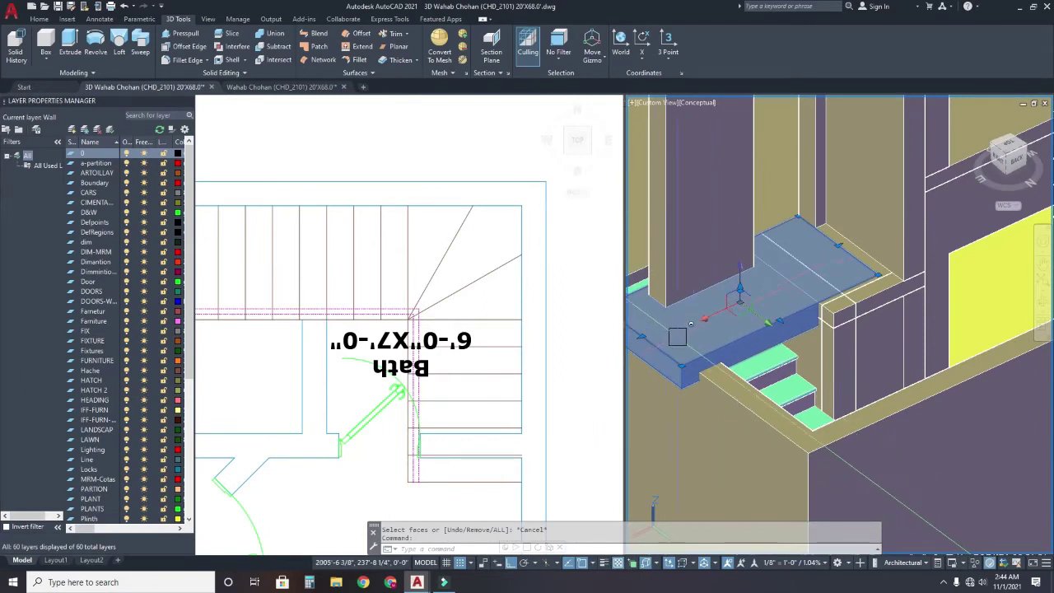
scroll(677, 336, up, 2)
scroll(743, 308, up, 2)
scroll(724, 332, up, 2)
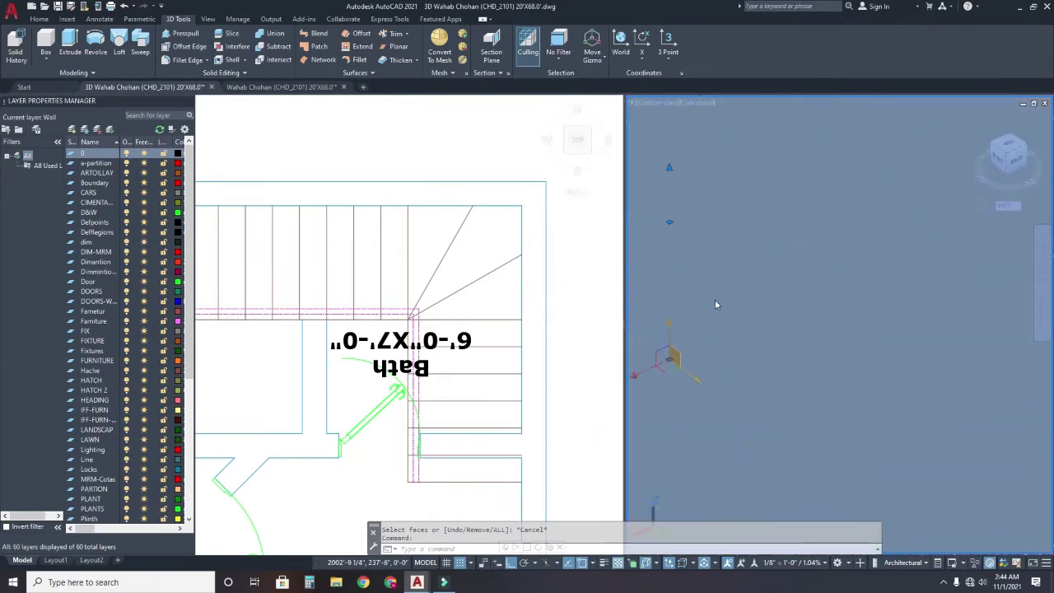
scroll(715, 304, down, 2)
click(679, 201)
scroll(692, 188, down, 2)
scroll(716, 247, down, 3)
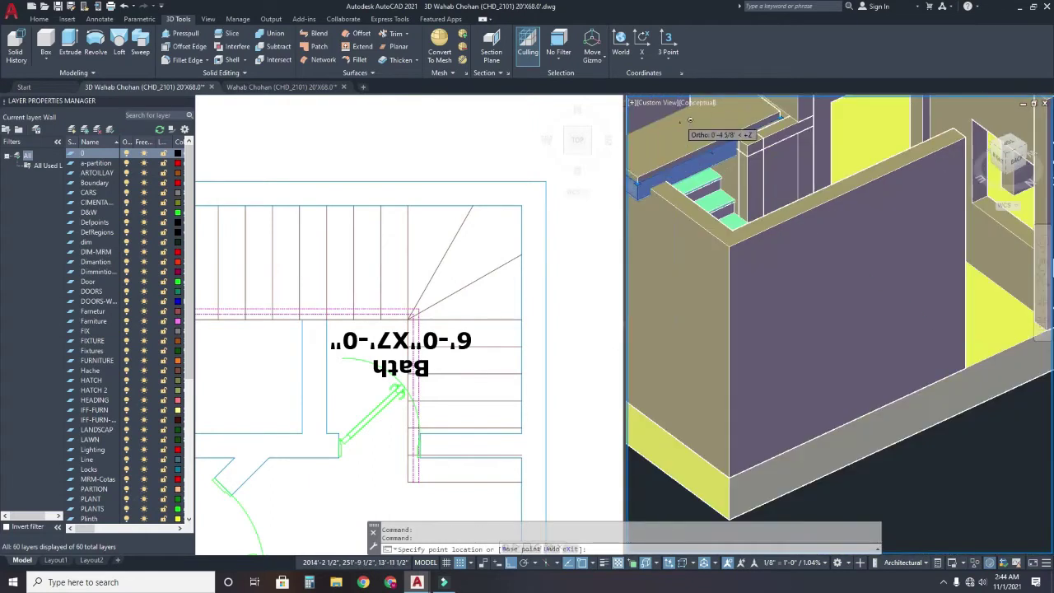
scroll(742, 307, up, 2)
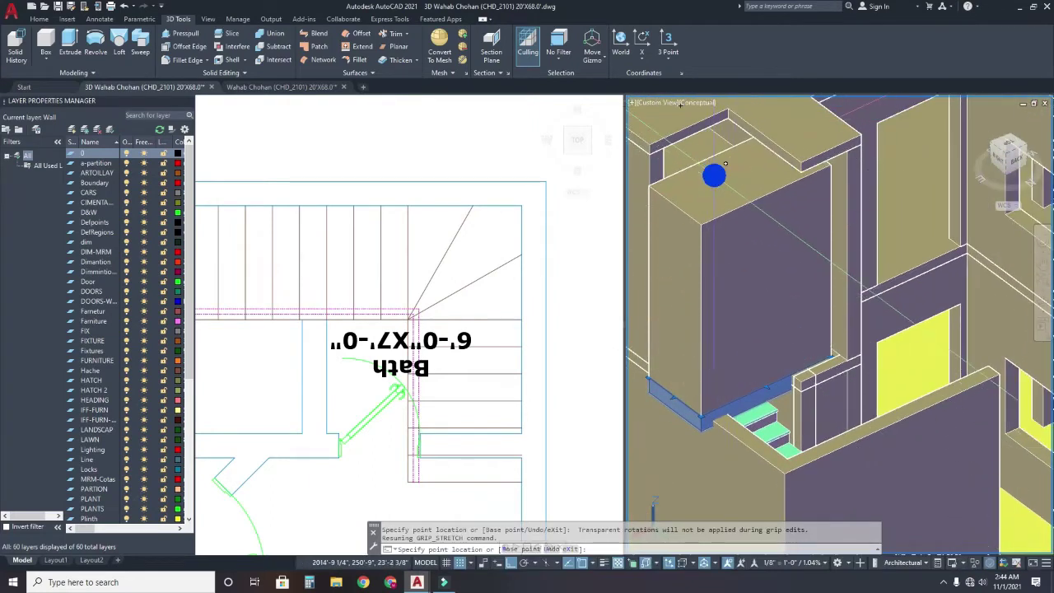
click(712, 172)
key(Escape)
scroll(741, 329, down, 3)
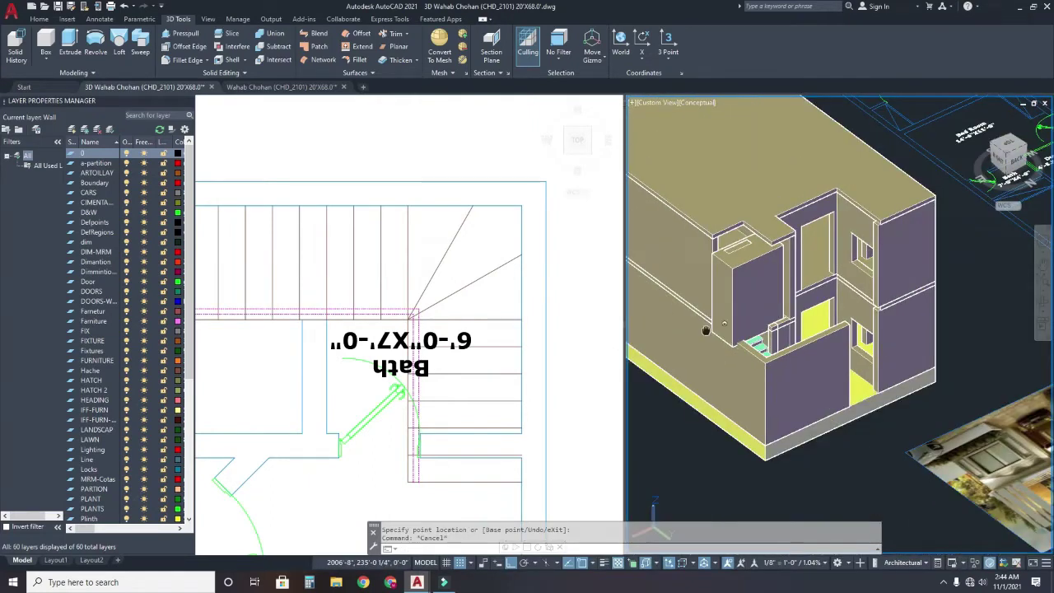
scroll(675, 395, up, 1)
- Use SUBTRACT to cut the tall block out of the house walls
text(SUBTRACT)
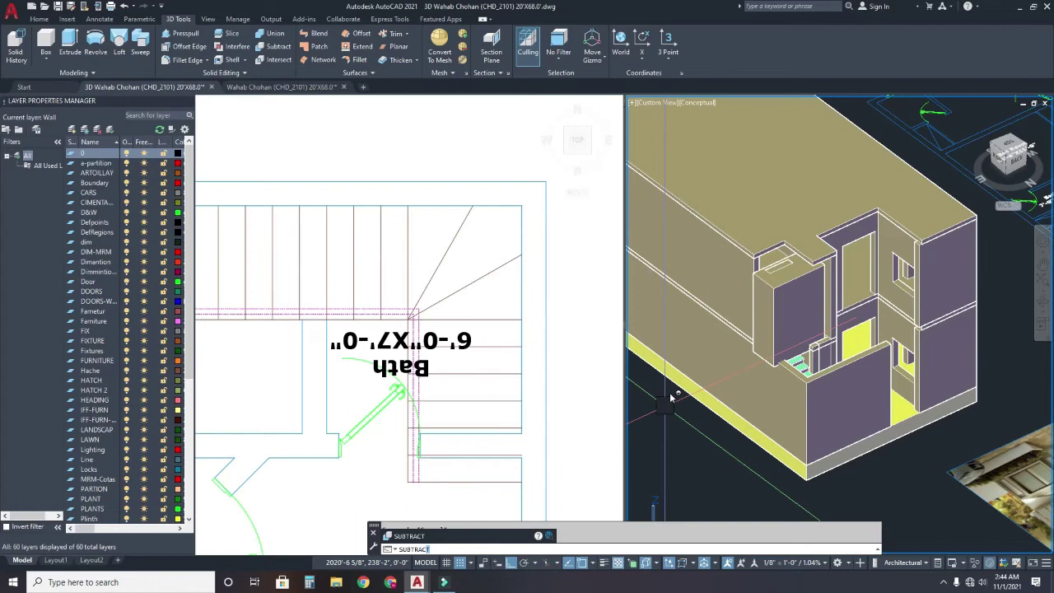
key(Return)
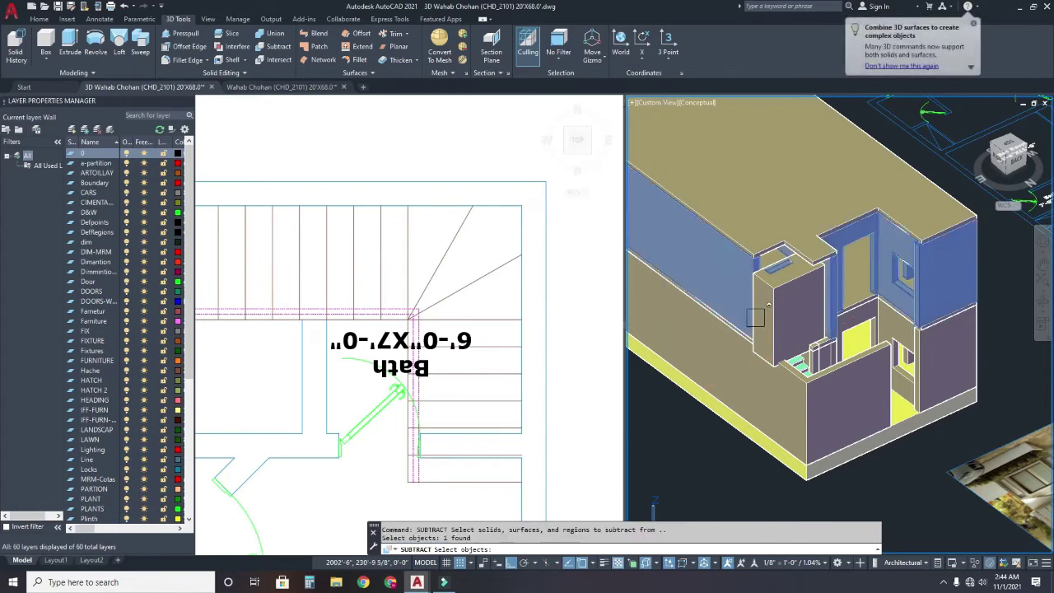
click(771, 317)
key(Return)
- Orbit and pan to inspect the opened space above the staircase
scroll(788, 320, up, 1)
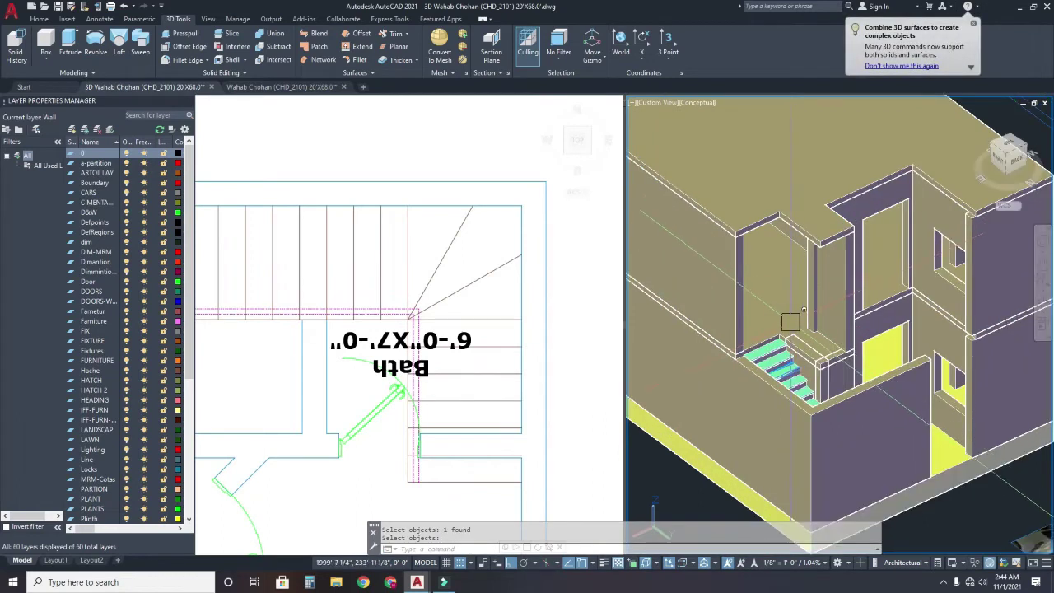
scroll(789, 322, up, 1)
shift+middle_drag(789, 323, 766, 337)
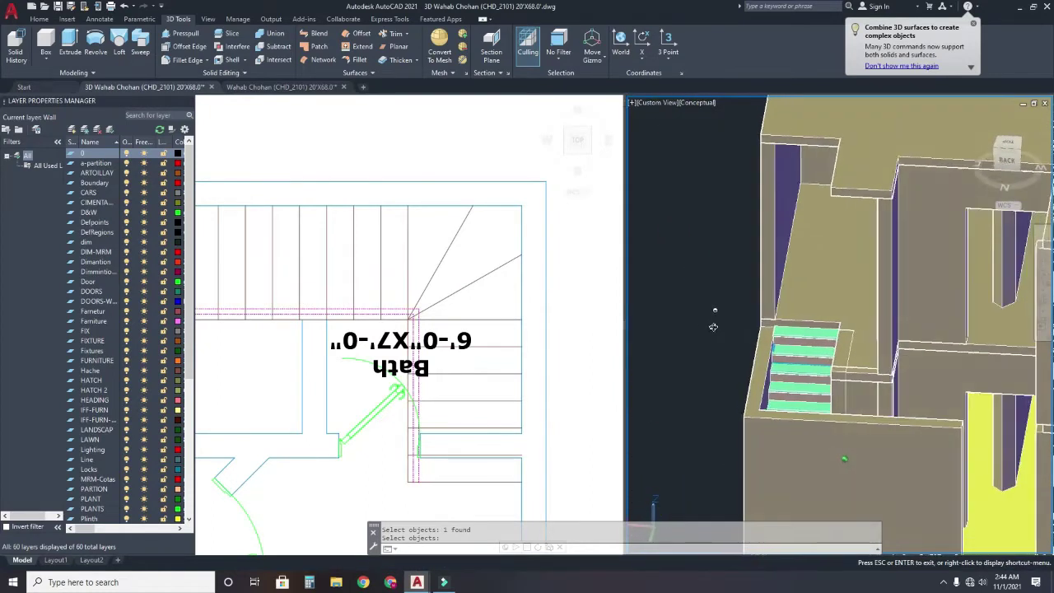
scroll(767, 335, up, 3)
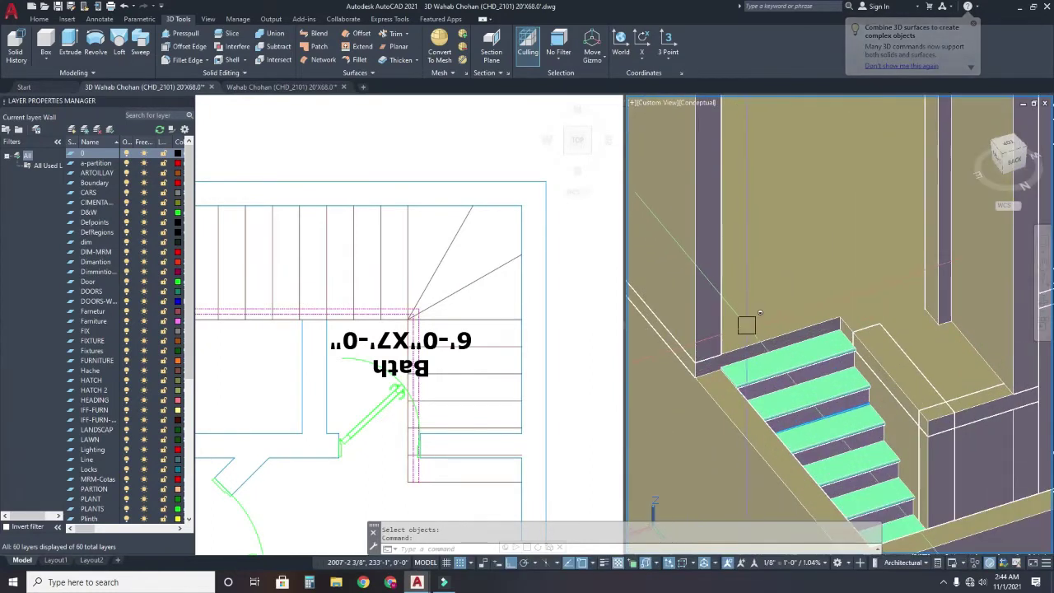
scroll(751, 319, down, 2)
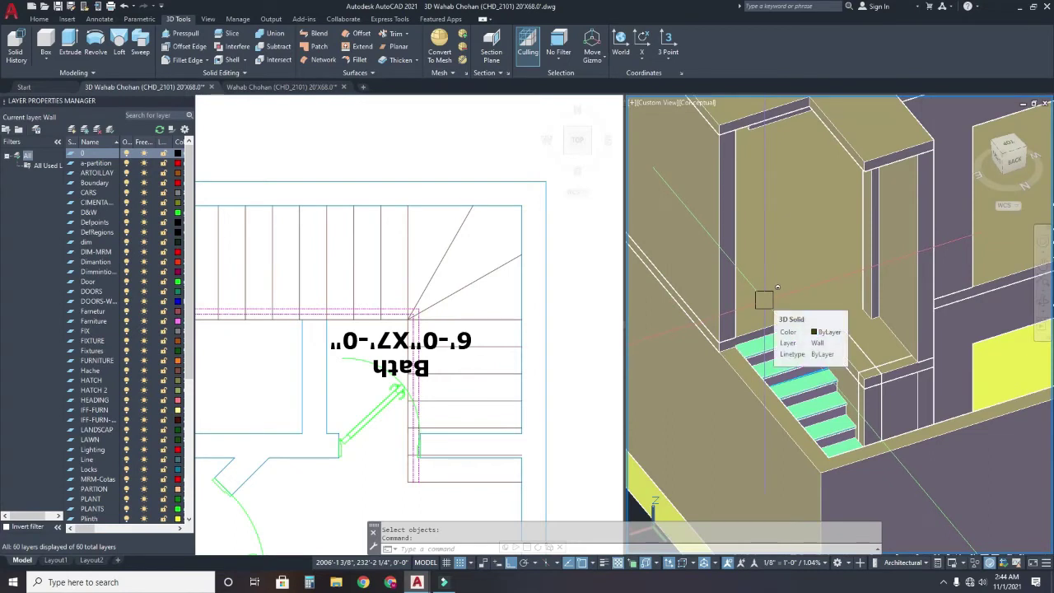
mouse_move(812, 280)
middle_down()
mouse_move(831, 352)
mouse_move(746, 211)
mouse_move(707, 247)
middle_up()
key(Escape)
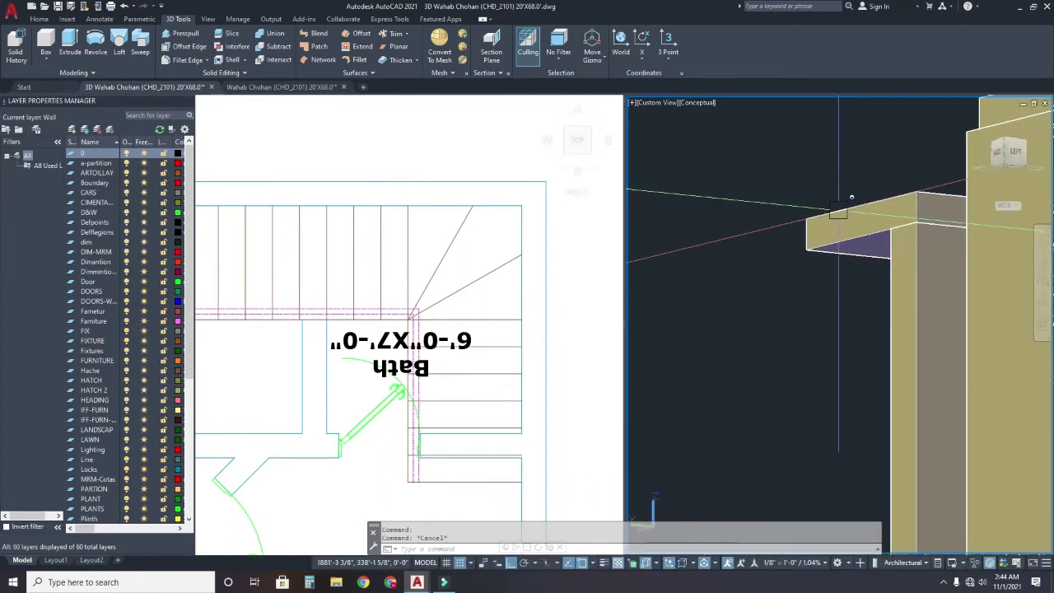
- Move the first wall face beside the stair opening flush with the neighbouring wall
click(196, 74)
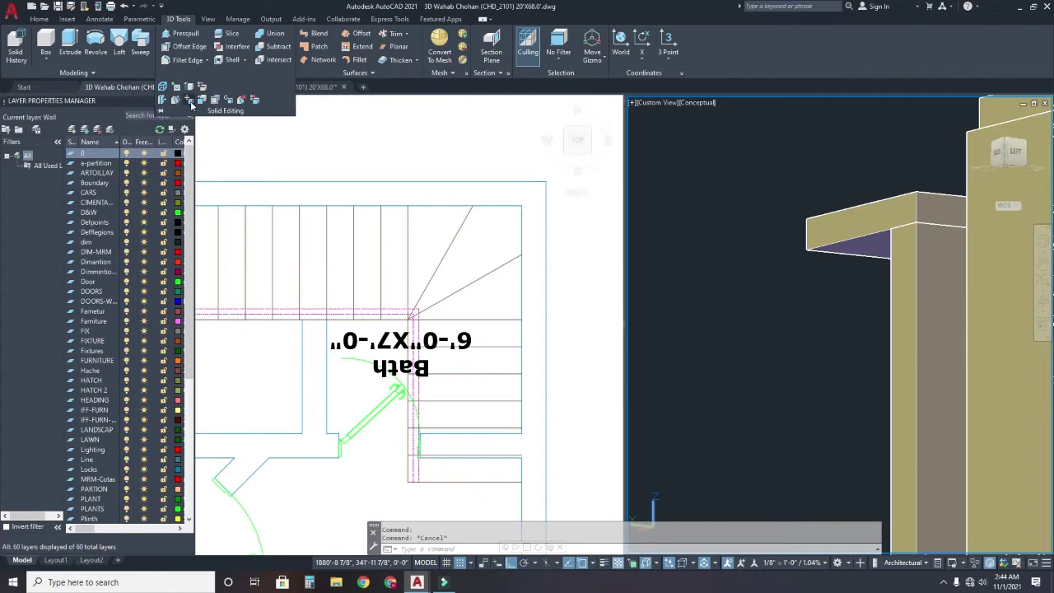
click(191, 104)
scroll(824, 222, up, 3)
click(826, 224)
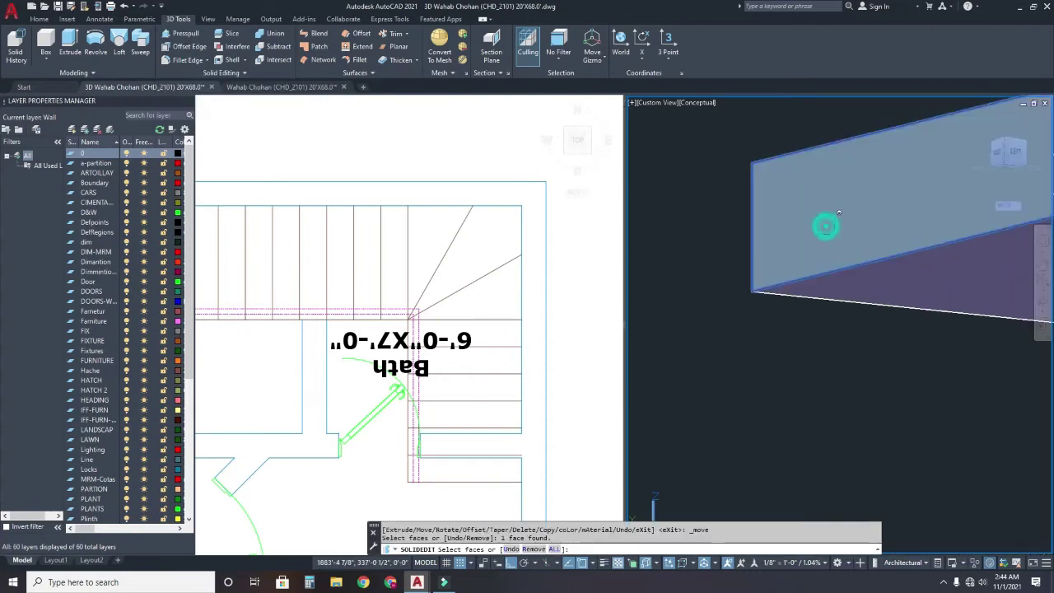
scroll(825, 224, down, 3)
key(Return)
shift+middle_drag(820, 229, 905, 241)
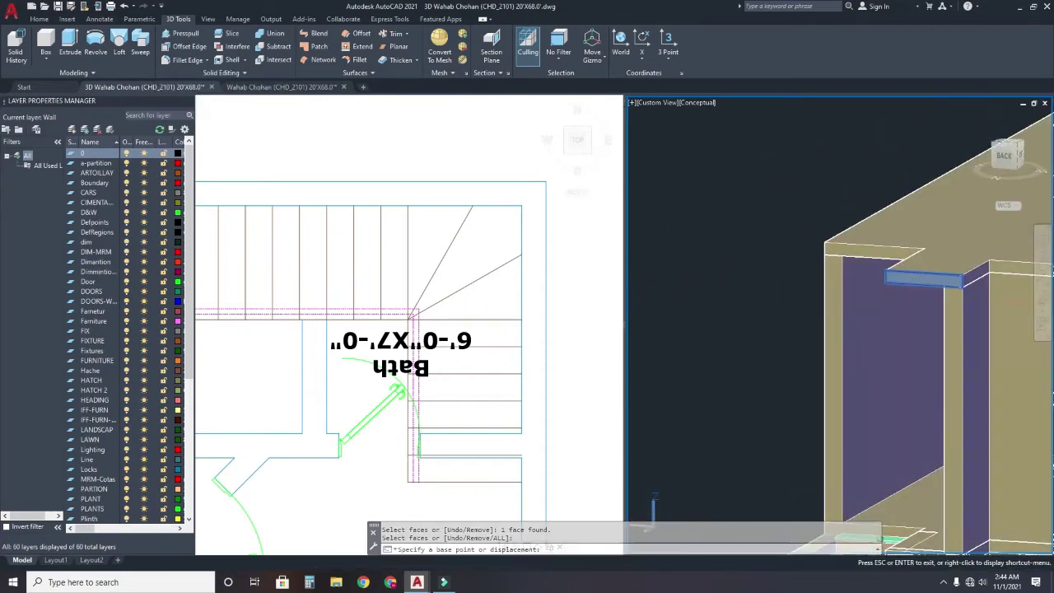
click(901, 245)
click(909, 240)
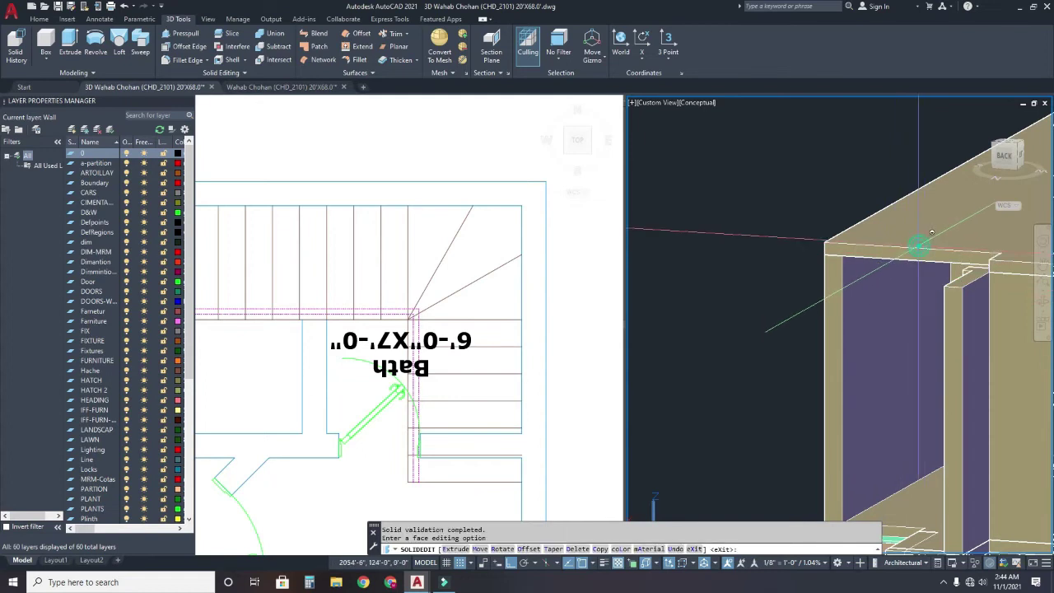
key(Escape)
shift+middle_drag(906, 247, 870, 274)
scroll(870, 274, up, 3)
scroll(881, 305, up, 3)
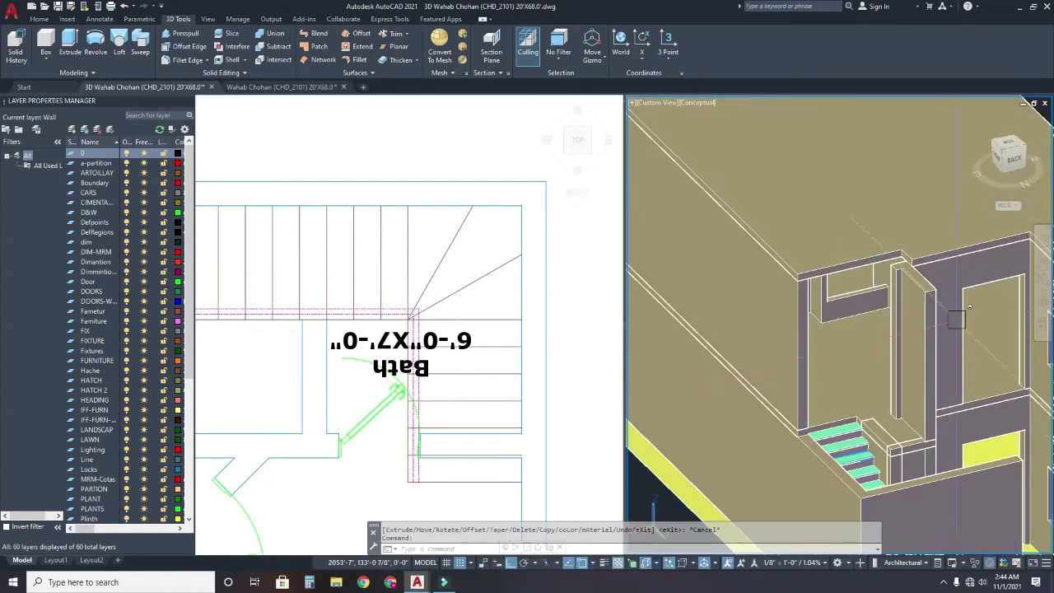
scroll(887, 322, up, 2)
- Shift the left wall face up to the adjacent wall's corner so it sits flush
middle_drag(873, 321, 808, 311)
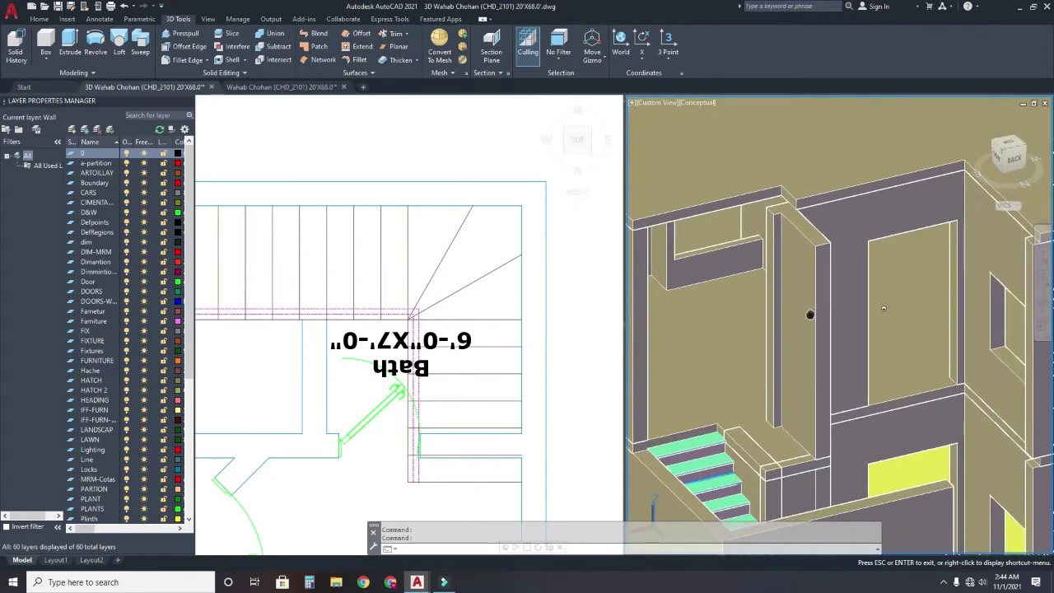
shift+middle_drag(814, 275, 681, 221)
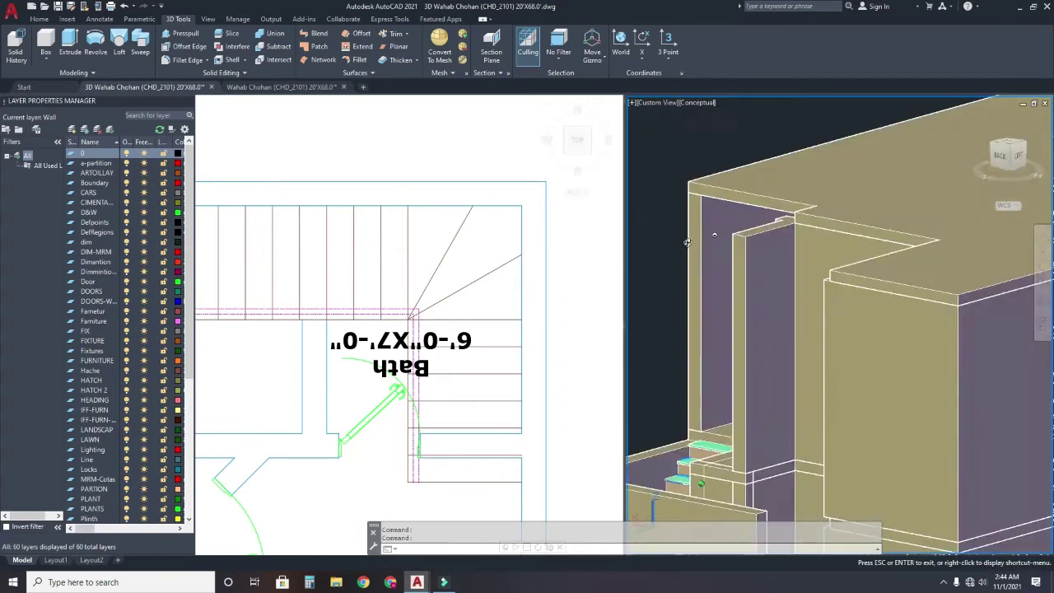
key(Escape)
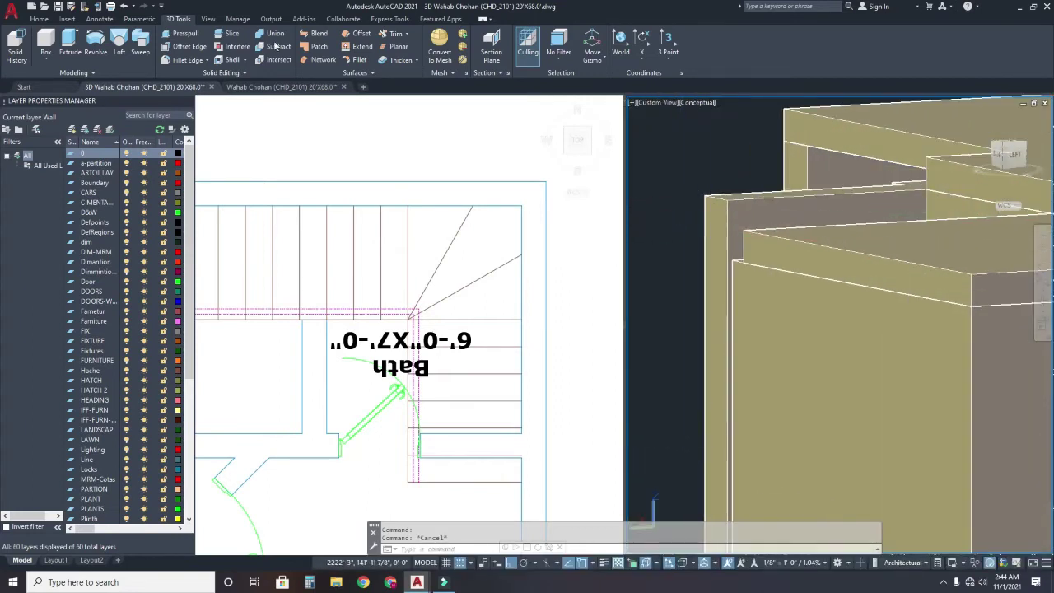
click(209, 76)
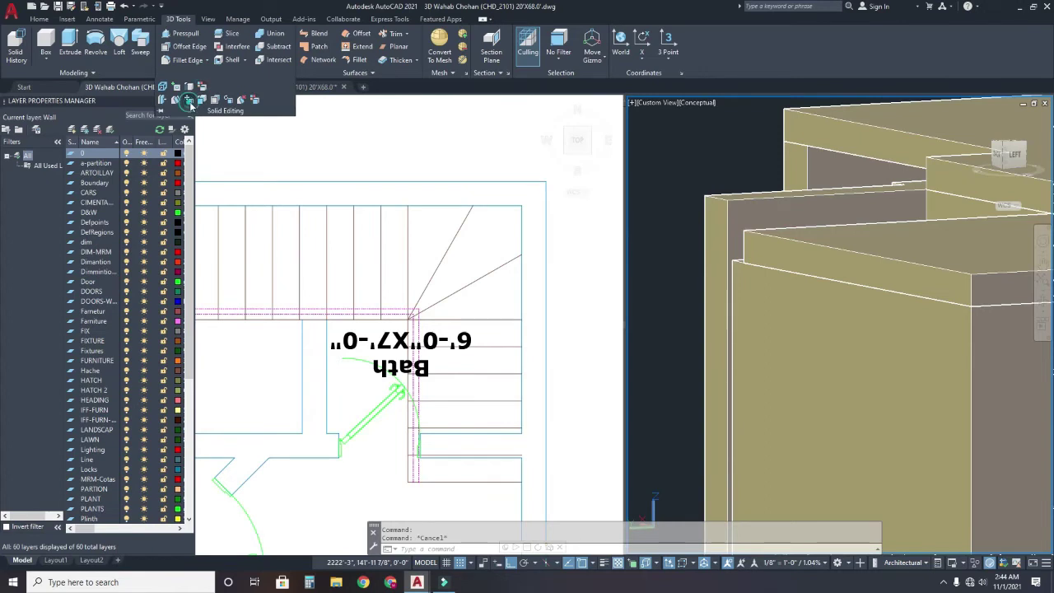
click(190, 104)
click(716, 220)
mouse_move(729, 208)
shift+middle_down()
mouse_move(831, 258)
mouse_move(887, 233)
shift+middle_up()
key(Return)
click(858, 247)
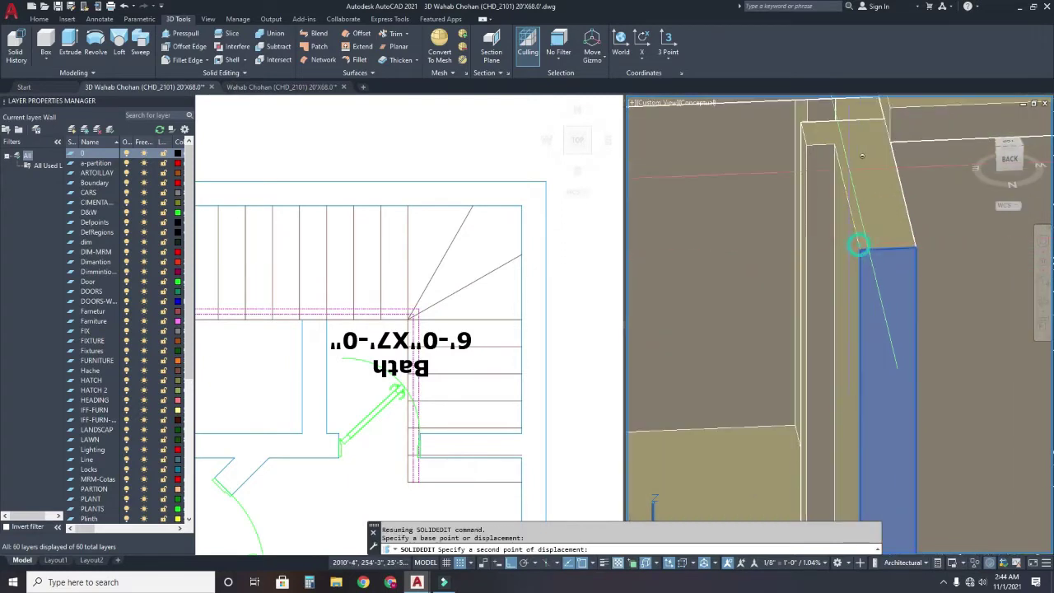
click(847, 131)
scroll(830, 172, down, 5)
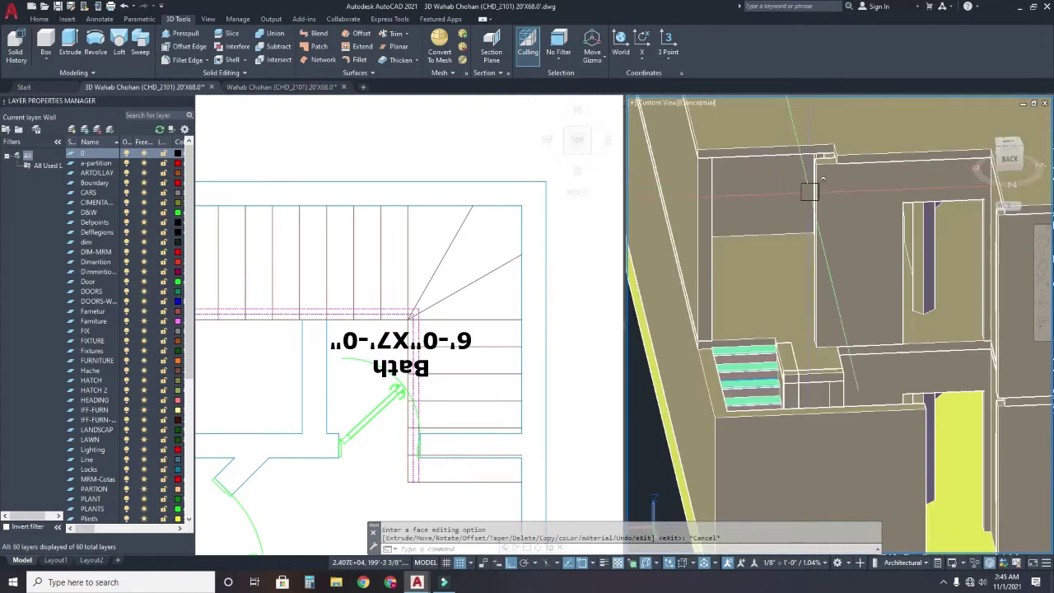
key(Escape)
shift+middle_drag(823, 206, 788, 270)
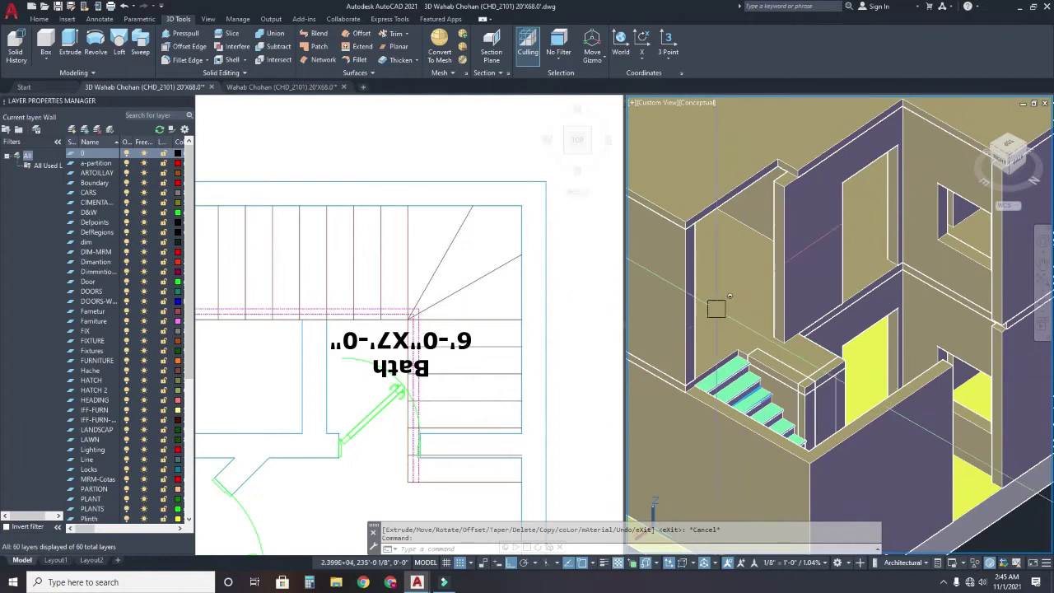
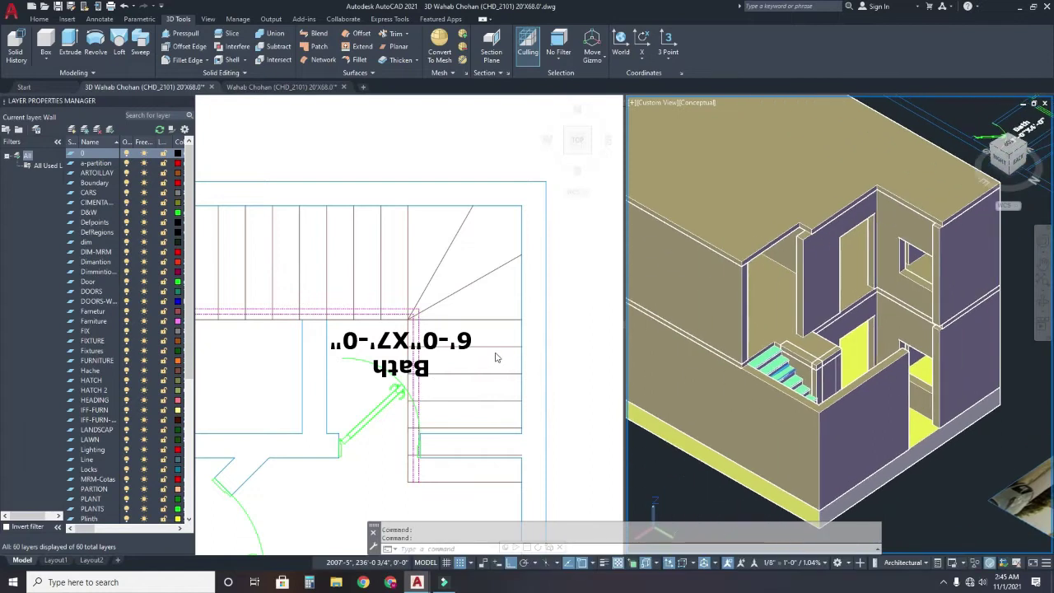
- Zoom and pan the top-view plan to frame the staircase and the Bath area
click(359, 333)
scroll(387, 354, down, 2)
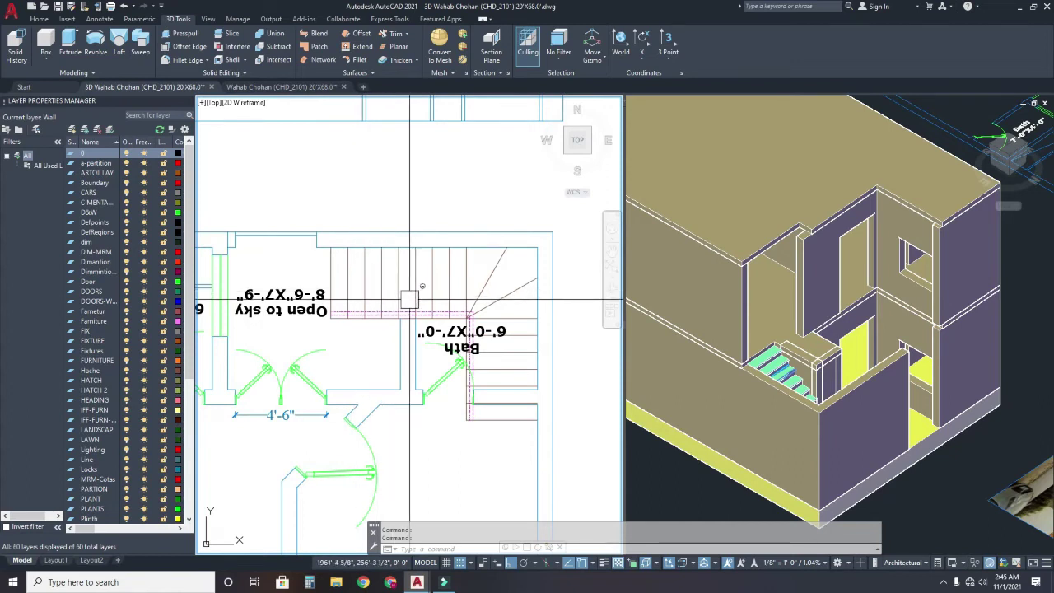
middle_drag(413, 299, 404, 282)
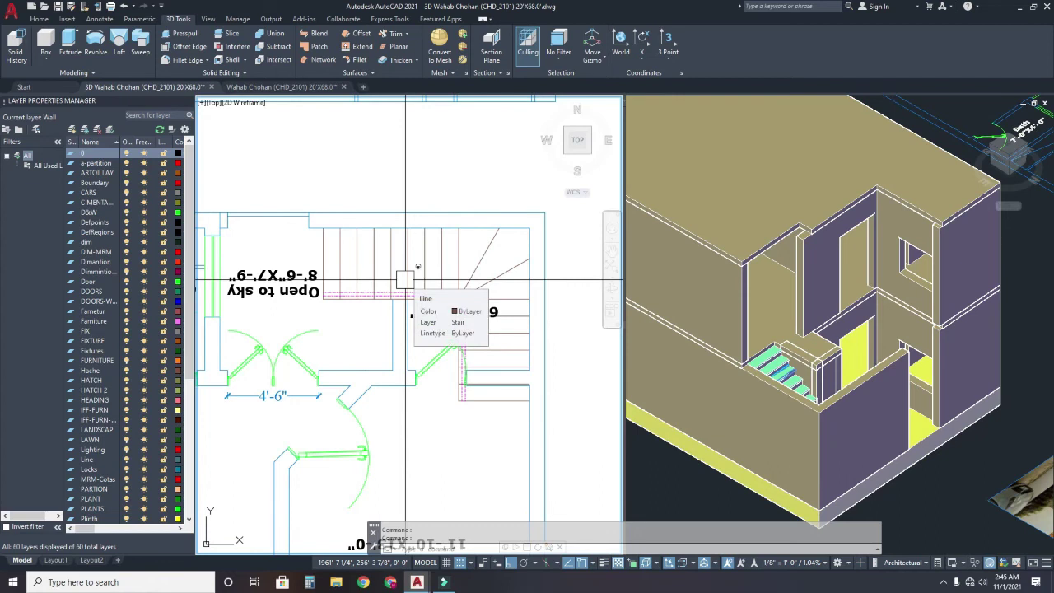
scroll(405, 280, up, 2)
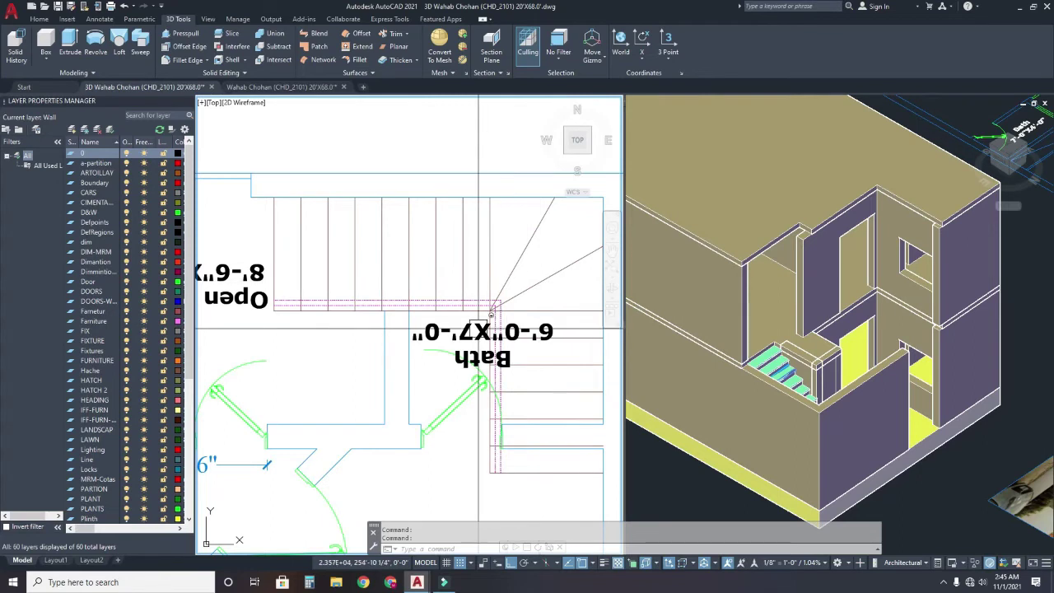
- Measure the vertical span beside the Bath with DIST, reading 3'-6"
text(di)
key(Return)
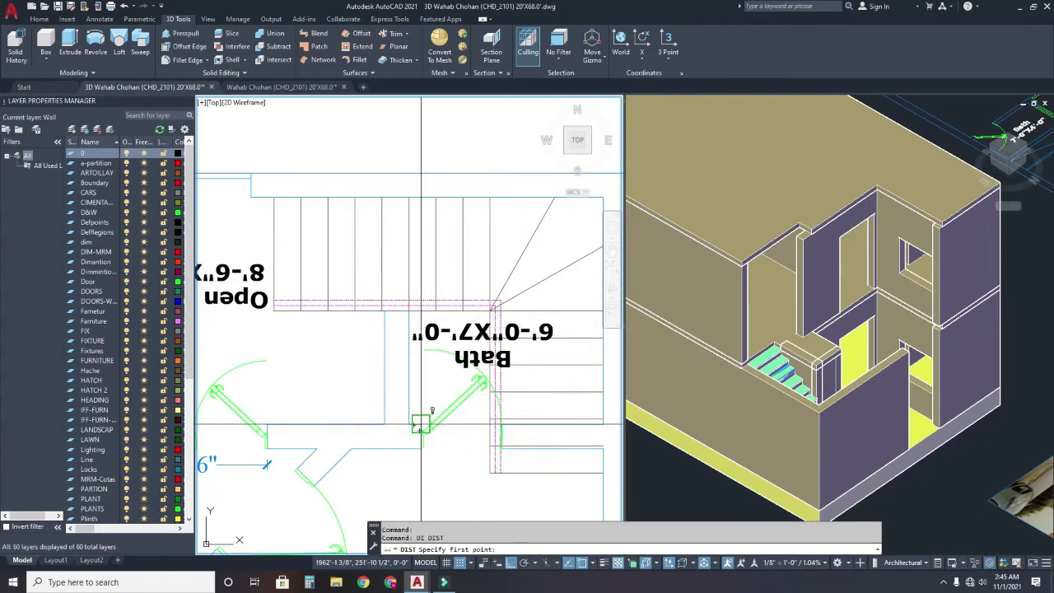
click(408, 426)
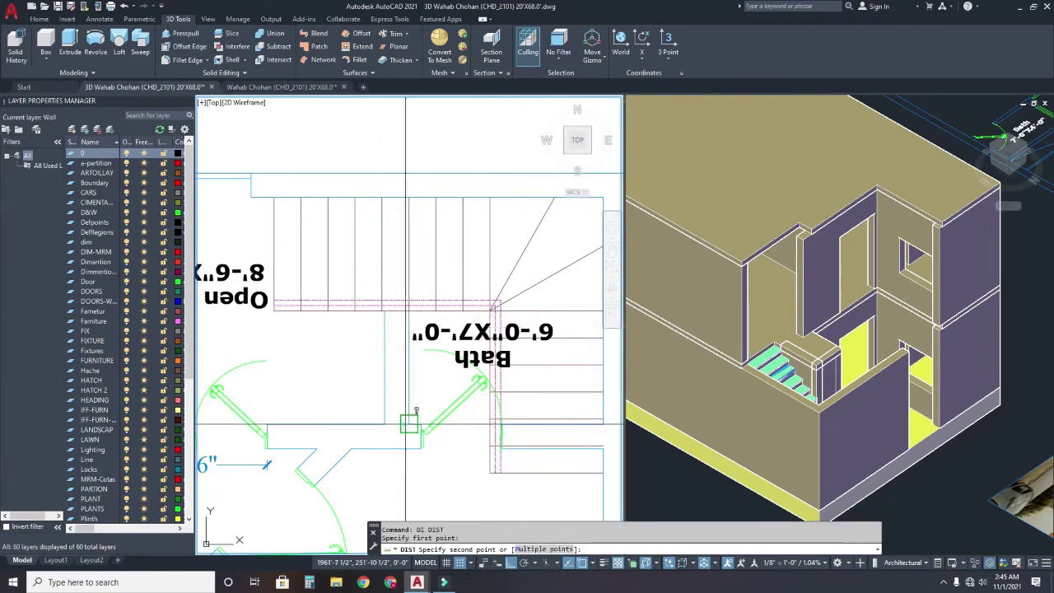
click(407, 307)
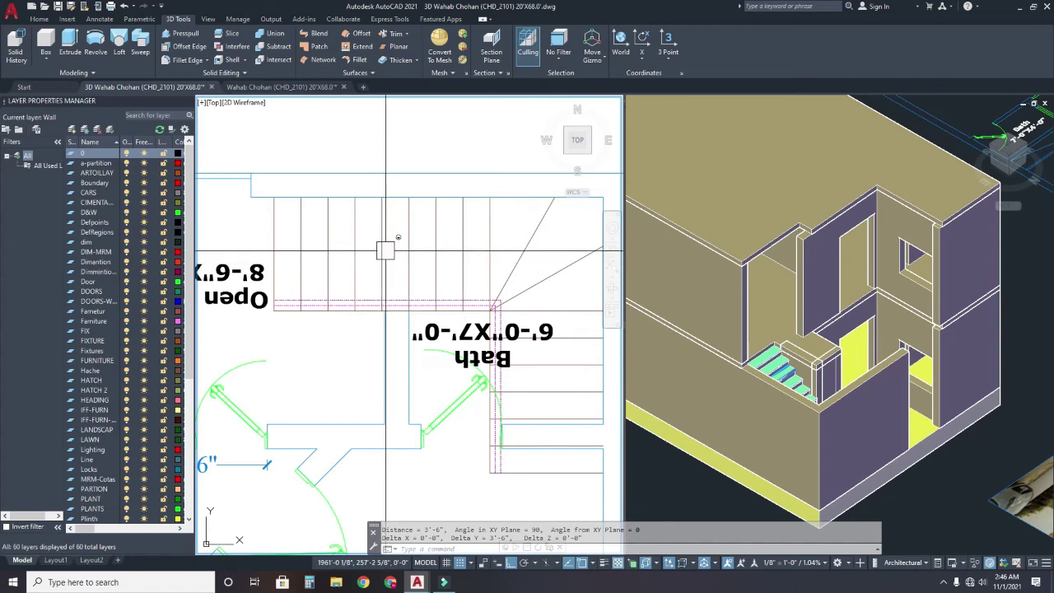
scroll(385, 250, down, 3)
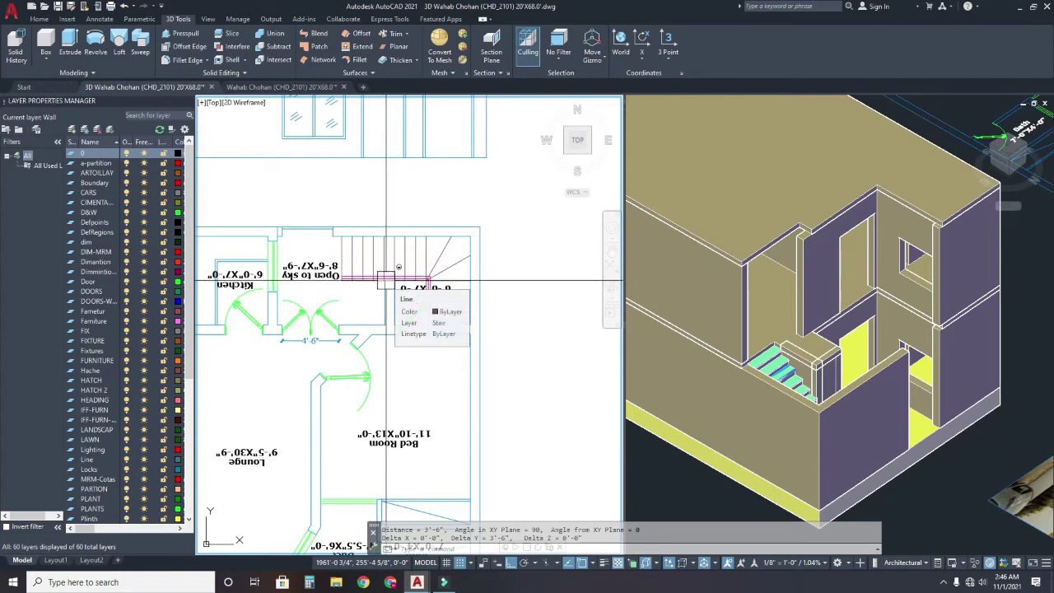
- Orbit the 3D viewport so the house's open front elevation faces the view, then zoom in
middle_drag(386, 281, 412, 261)
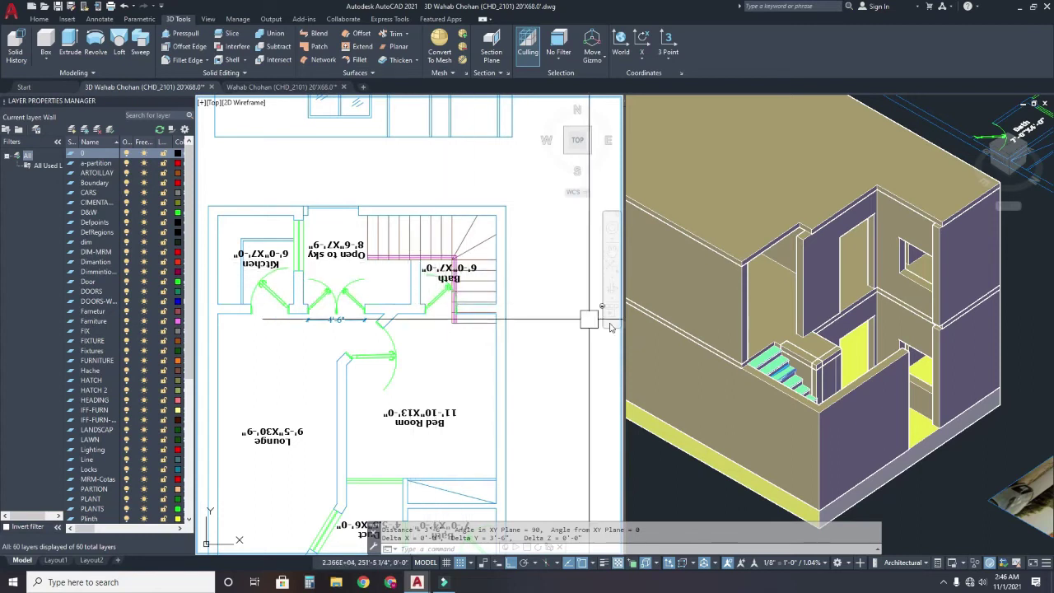
click(804, 363)
scroll(790, 354, down, 5)
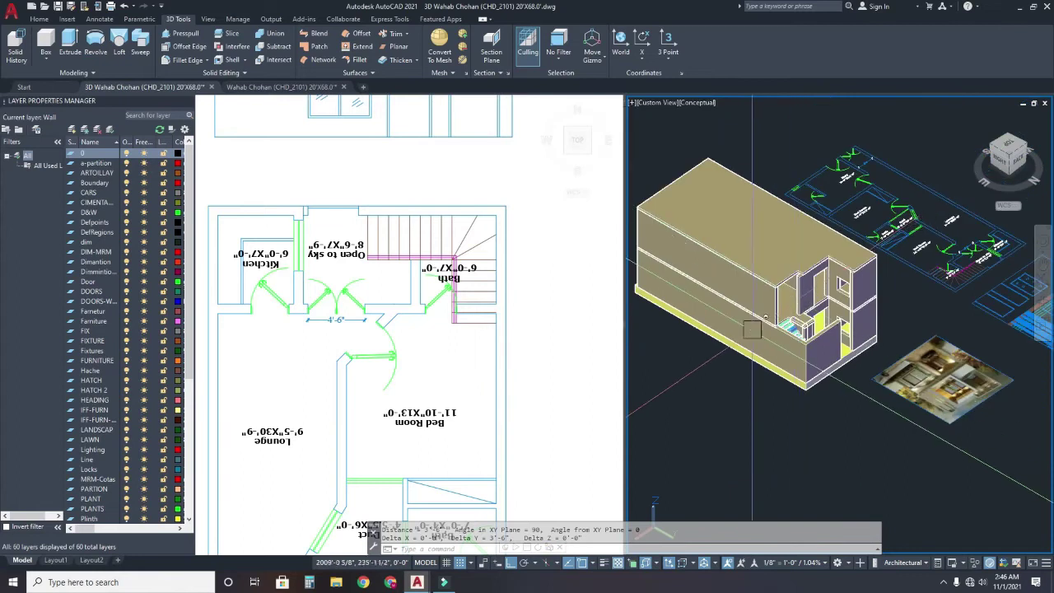
mouse_move(721, 312)
shift+middle_down()
mouse_move(903, 261)
mouse_move(889, 261)
mouse_move(844, 311)
mouse_move(879, 298)
mouse_move(856, 280)
shift+middle_up()
scroll(903, 261, up, 3)
scroll(903, 261, down, 3)
scroll(903, 261, down, 2)
scroll(947, 311, up, 2)
scroll(947, 311, up, 2)
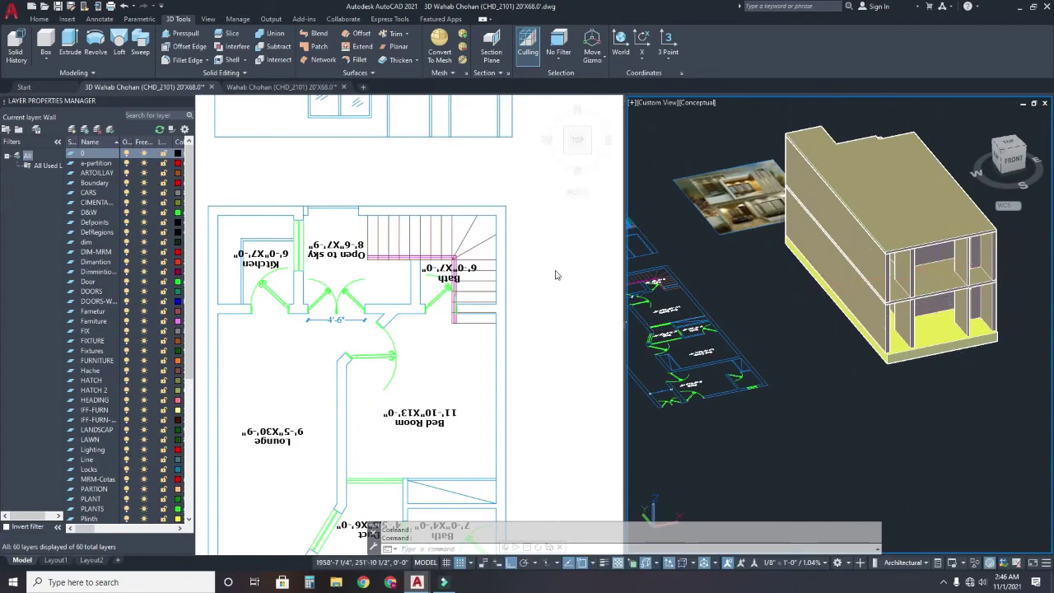
- Delete the brick hatch on the left wall panel of the front elevation
click(518, 299)
scroll(518, 300, down, 8)
scroll(501, 305, up, 4)
scroll(451, 231, up, 3)
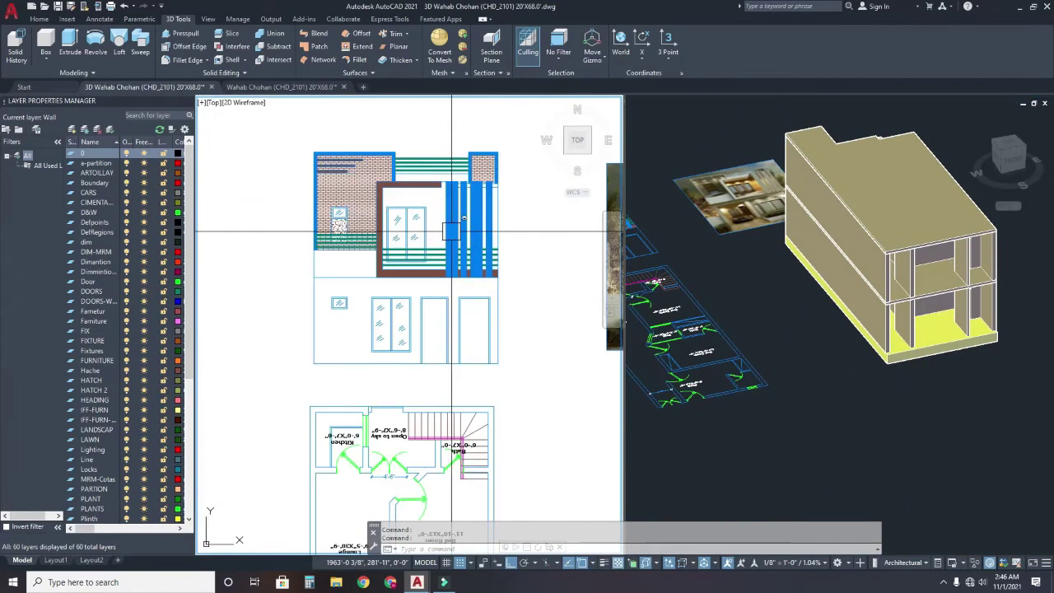
scroll(354, 206, up, 2)
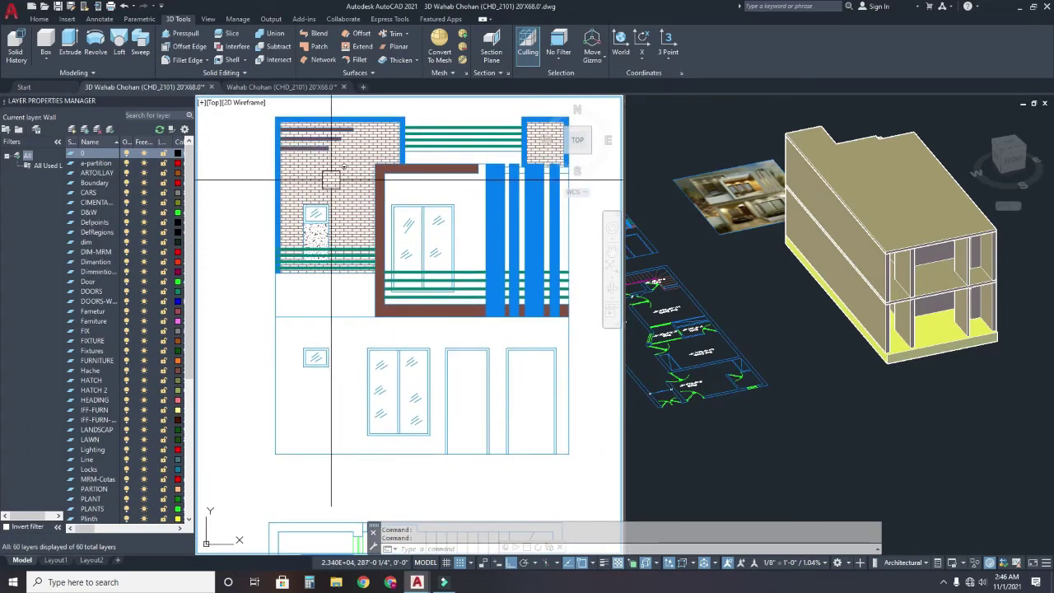
click(331, 176)
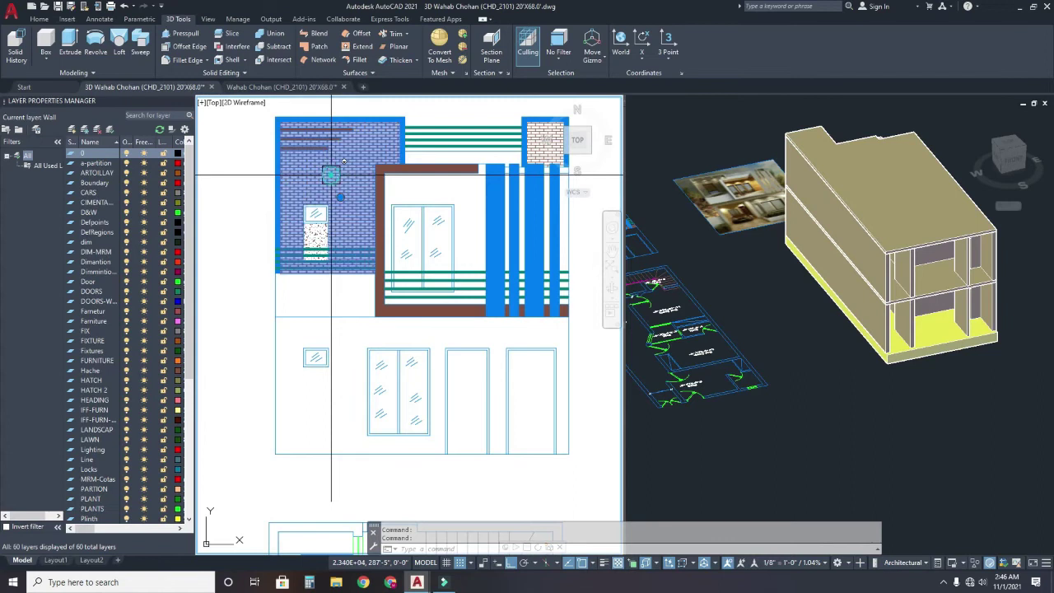
key(Delete)
- Delete the solid blue wall-column hatch and the brown frame hatch fills
scroll(312, 213, up, 2)
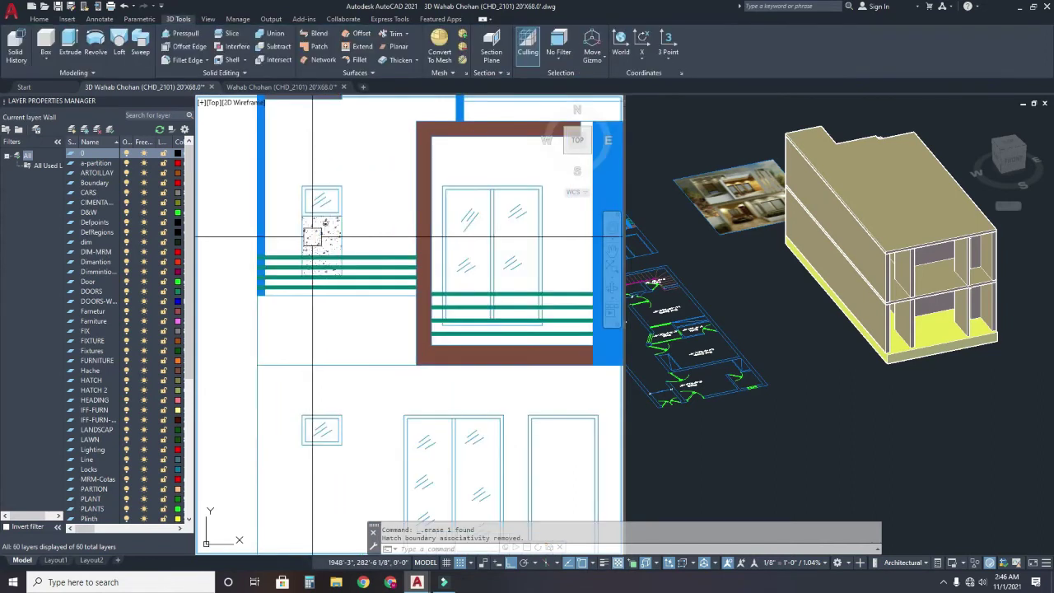
scroll(321, 210, up, 2)
scroll(276, 210, up, 2)
scroll(273, 212, up, 1)
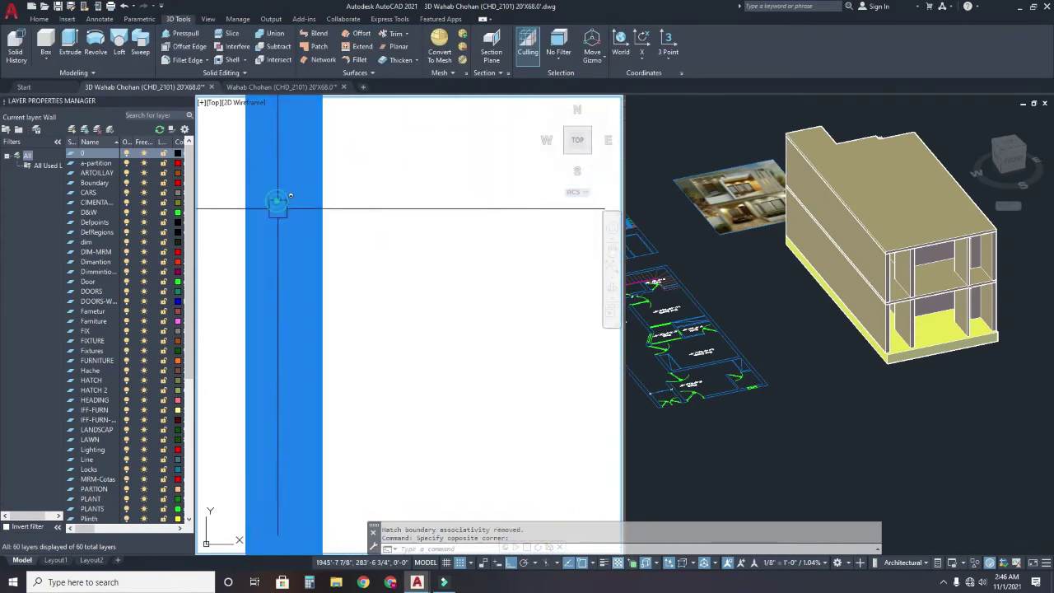
click(277, 207)
scroll(284, 213, down, 5)
scroll(277, 198, down, 2)
scroll(303, 194, up, 8)
click(334, 241)
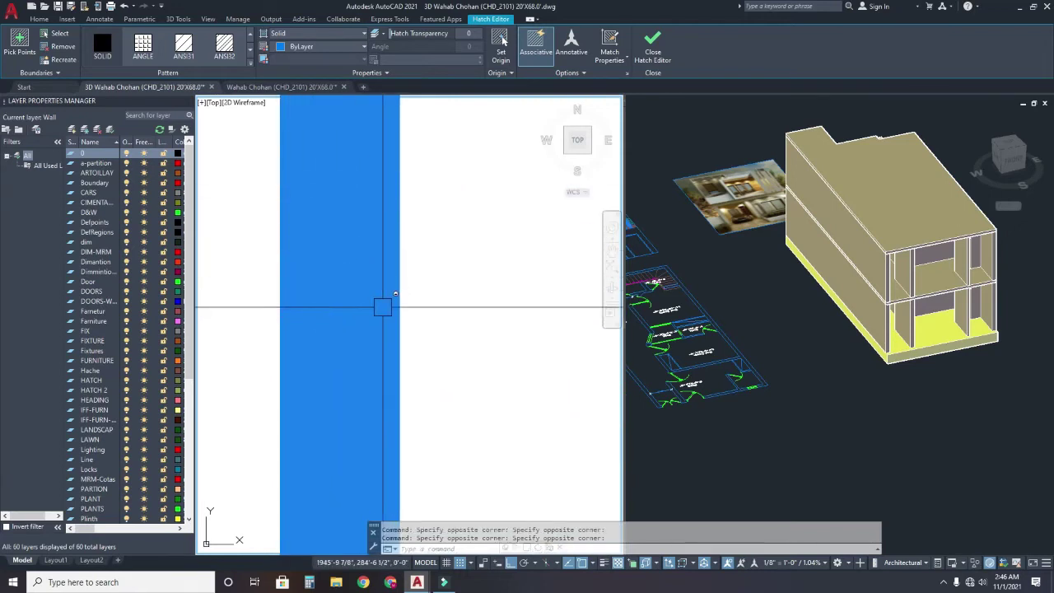
scroll(348, 334, down, 3)
scroll(345, 275, down, 3)
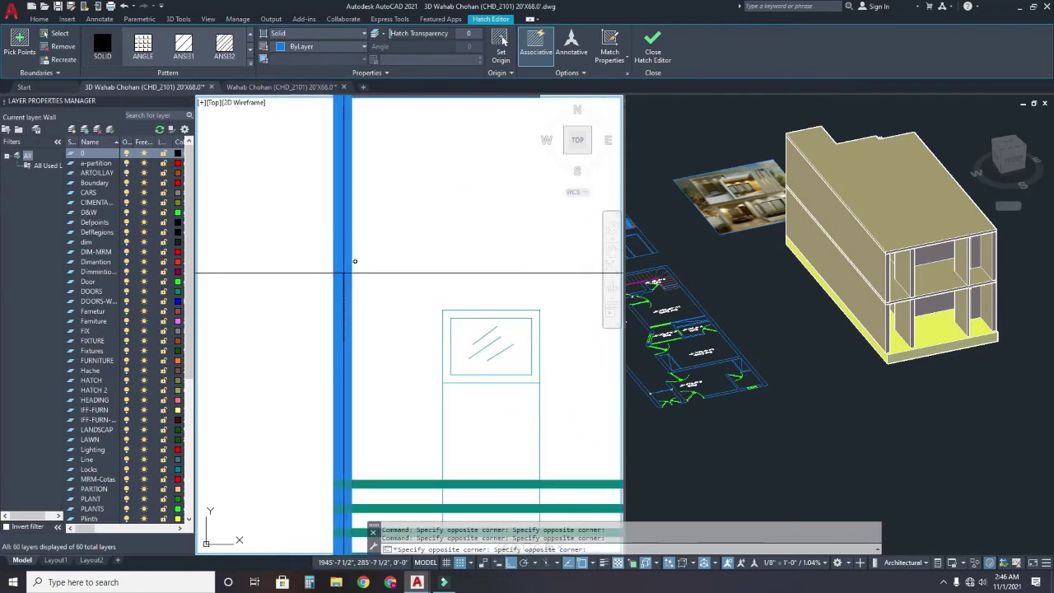
scroll(343, 217, down, 2)
scroll(334, 294, down, 2)
scroll(395, 263, up, 3)
scroll(397, 258, up, 2)
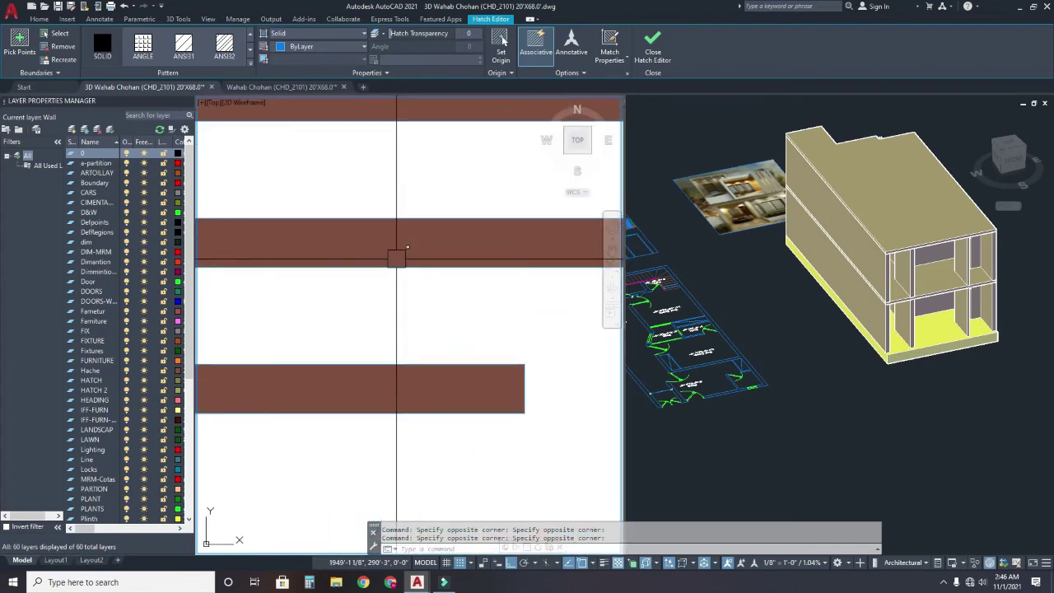
click(396, 258)
click(467, 300)
key(Delete)
- Erase the remaining teal hatch bars from the elevation
scroll(437, 303, down, 3)
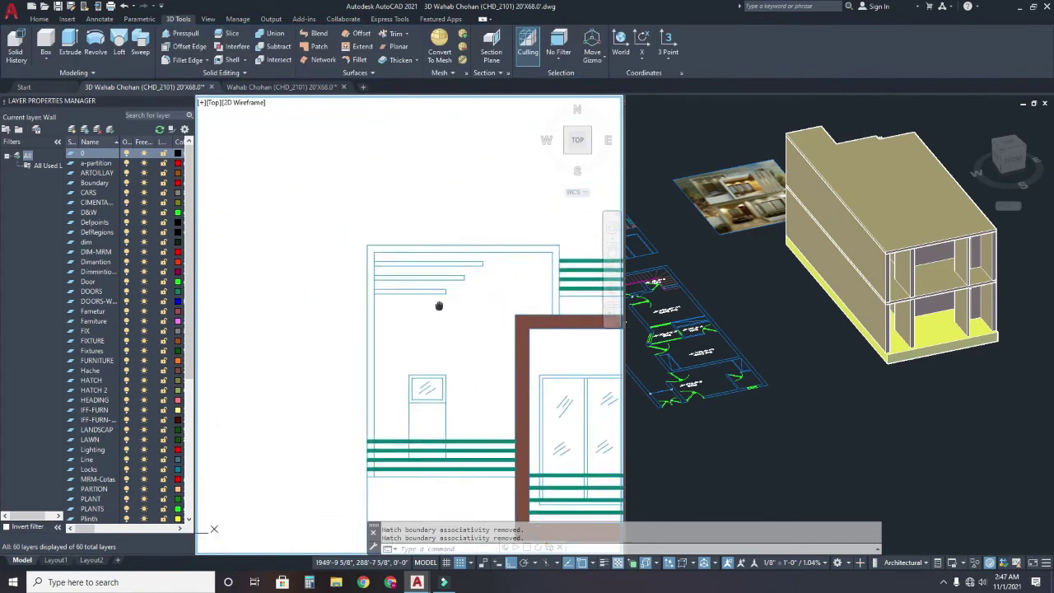
scroll(447, 264, up, 2)
scroll(404, 280, up, 2)
scroll(373, 307, up, 2)
click(373, 307)
scroll(414, 282, down, 3)
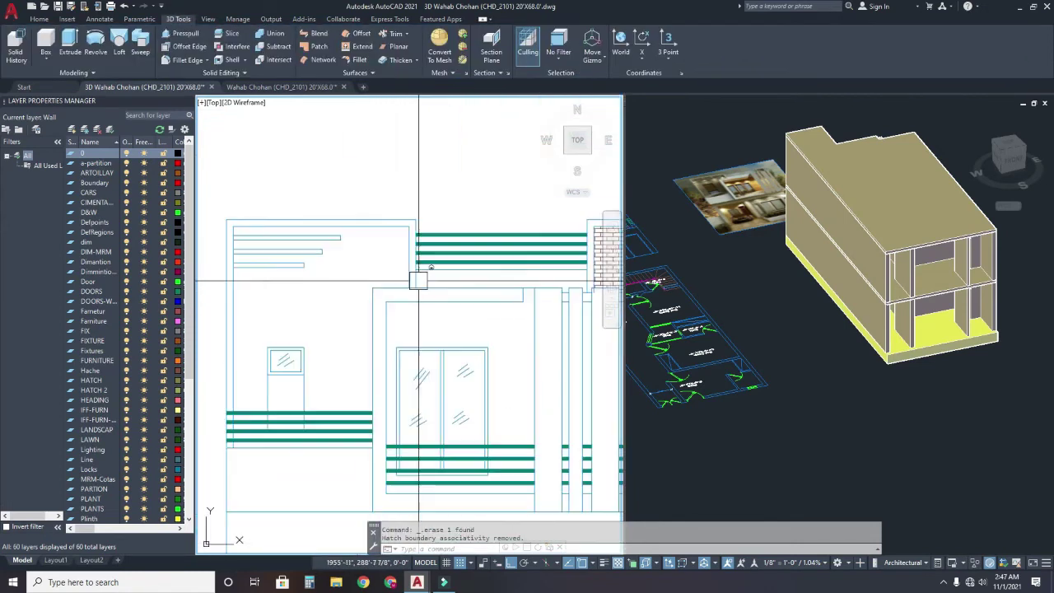
scroll(414, 282, up, 2)
scroll(404, 283, up, 2)
click(408, 306)
key(Delete)
scroll(425, 327, down, 2)
scroll(376, 259, down, 2)
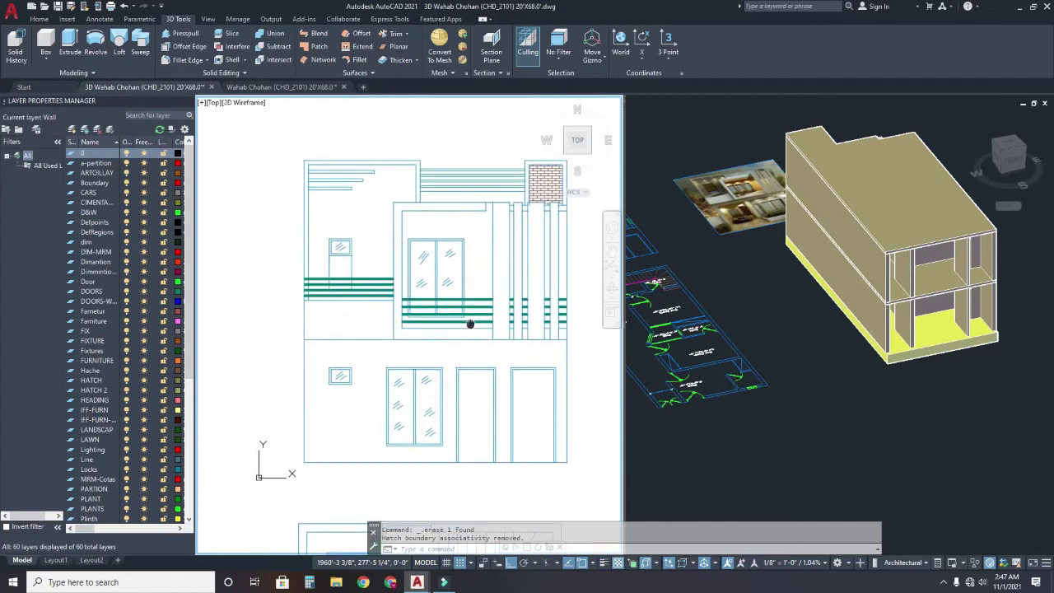
scroll(394, 318, down, 2)
scroll(406, 333, down, 1)
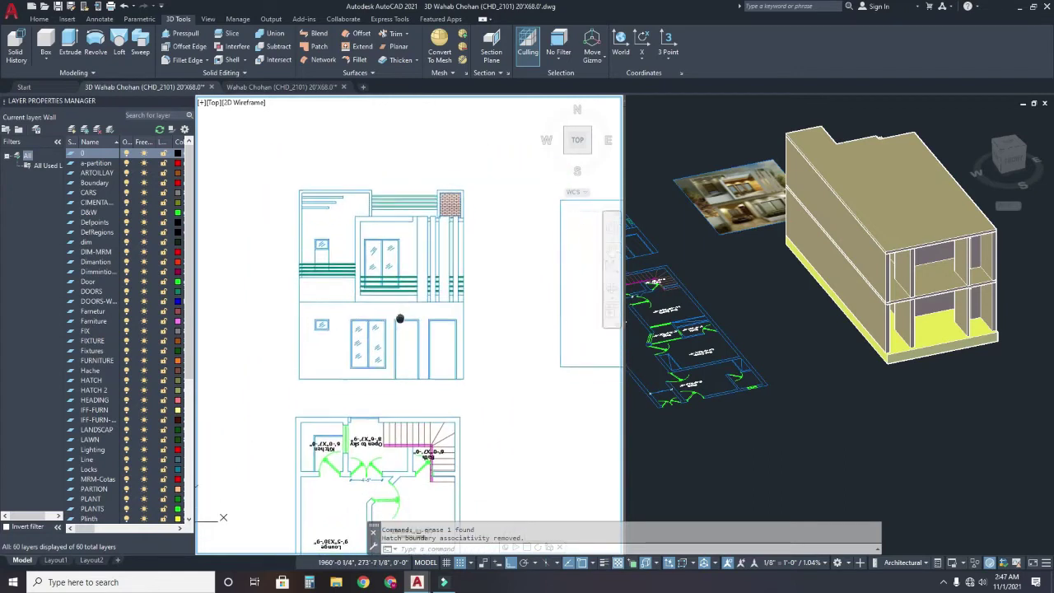
scroll(318, 301, up, 1)
click(479, 153)
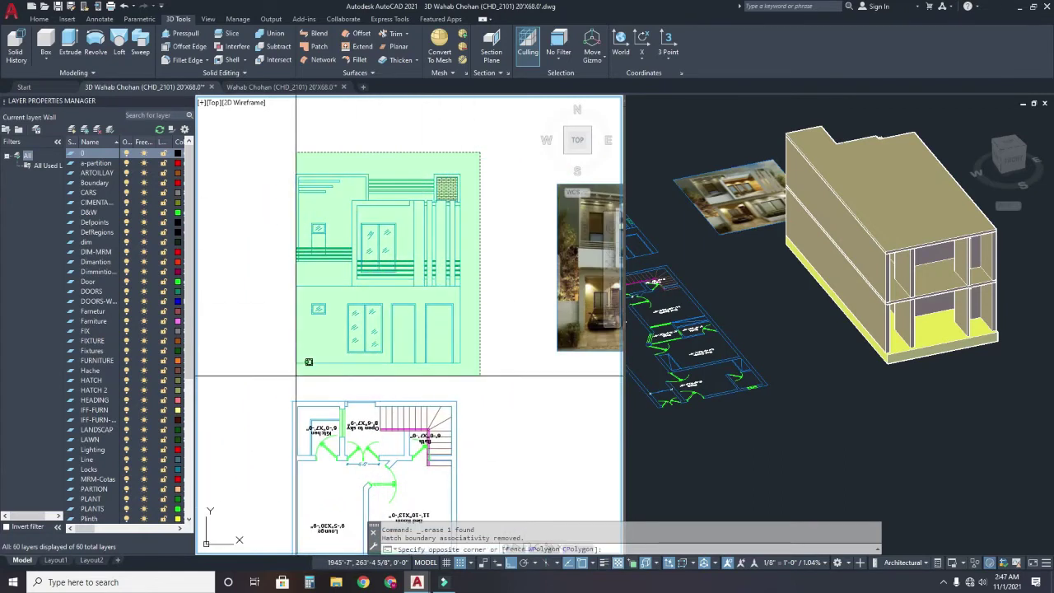
- Copy the whole front elevation to the empty space left of the original
click(273, 377)
text(co)
key(Return)
scroll(282, 376, down, 1)
middle_drag(288, 365, 399, 339)
click(428, 362)
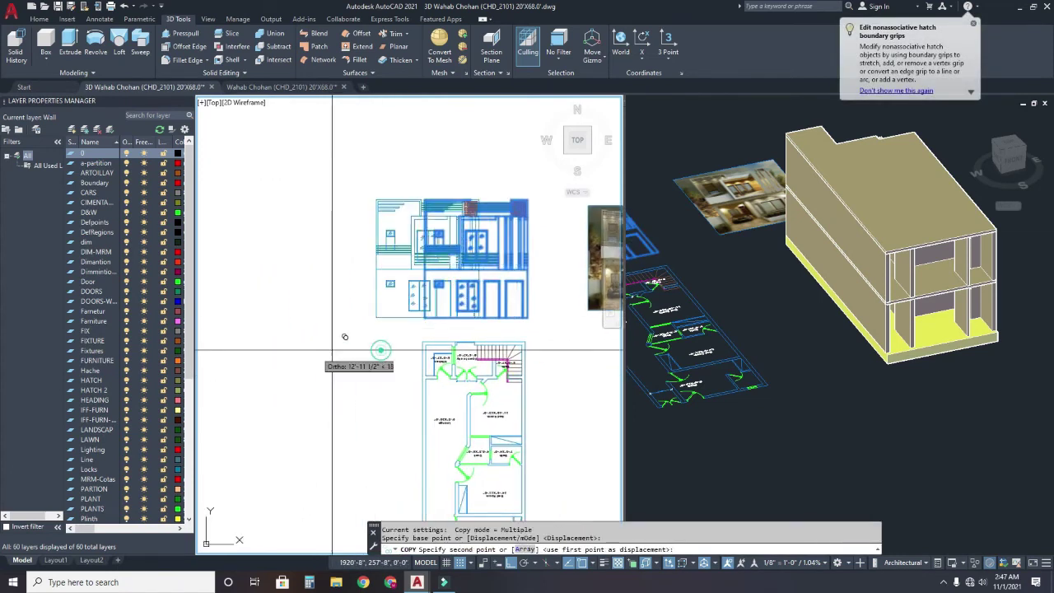
click(294, 366)
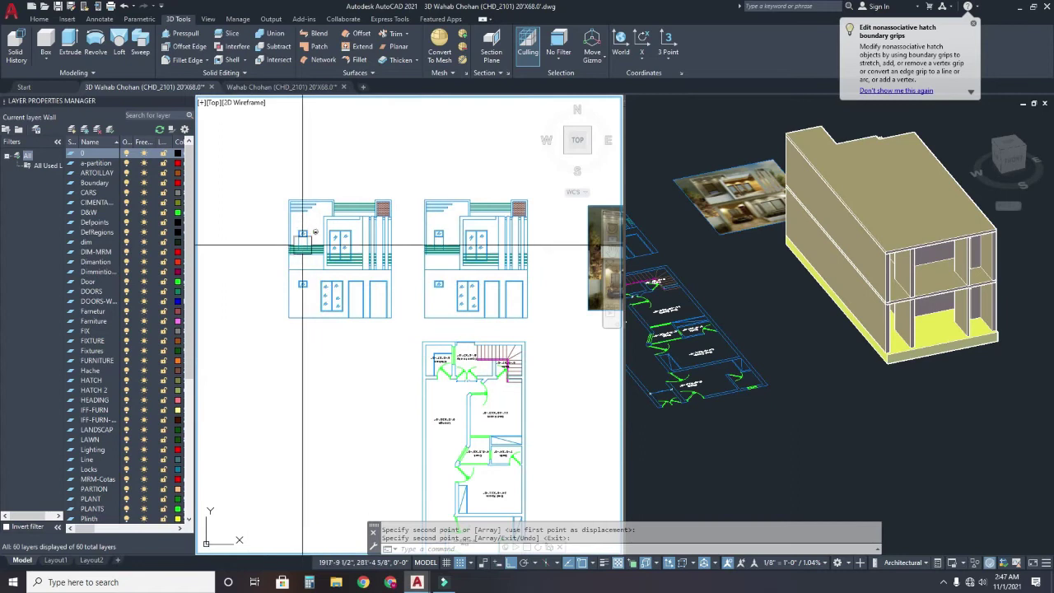
- Erase the balcony railing bars with a crossing selection
scroll(273, 243, up, 4)
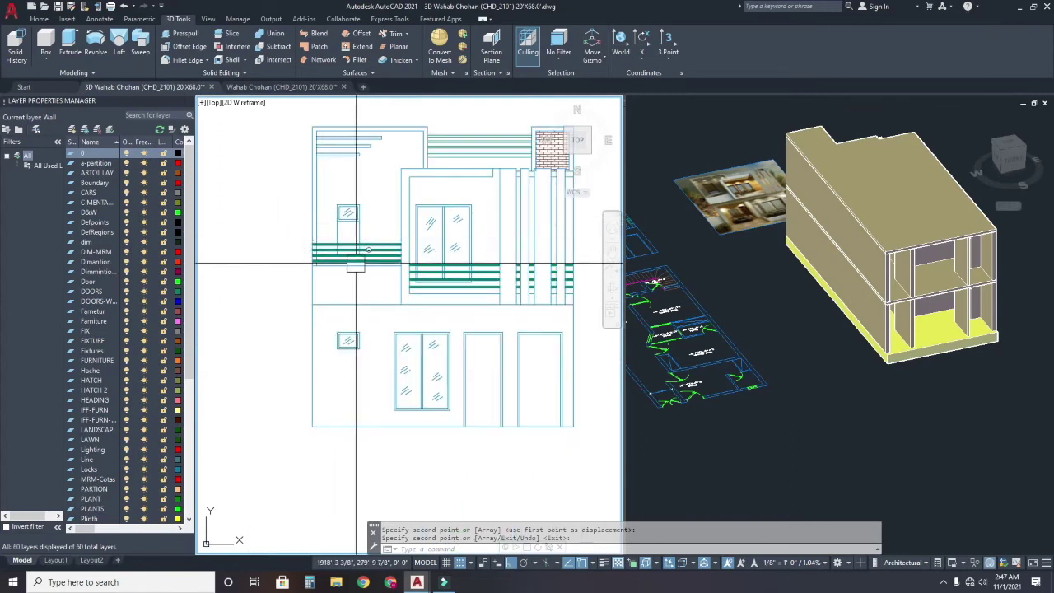
scroll(380, 274, up, 2)
scroll(387, 263, up, 2)
click(395, 192)
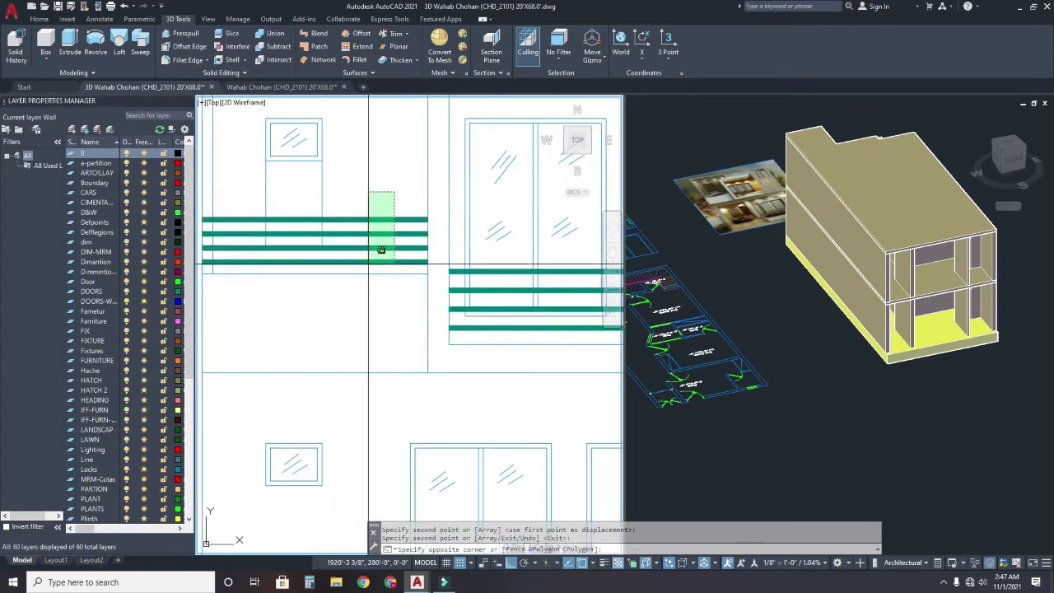
click(378, 255)
key(Delete)
middle_drag(449, 299, 314, 298)
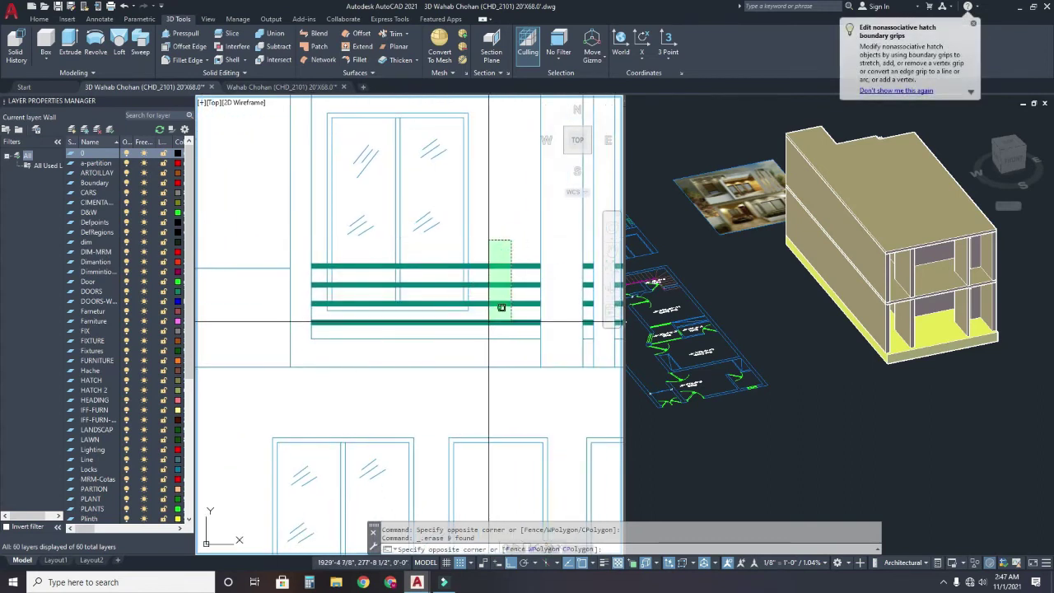
scroll(486, 329, down, 3)
scroll(426, 337, up, 1)
scroll(436, 357, up, 1)
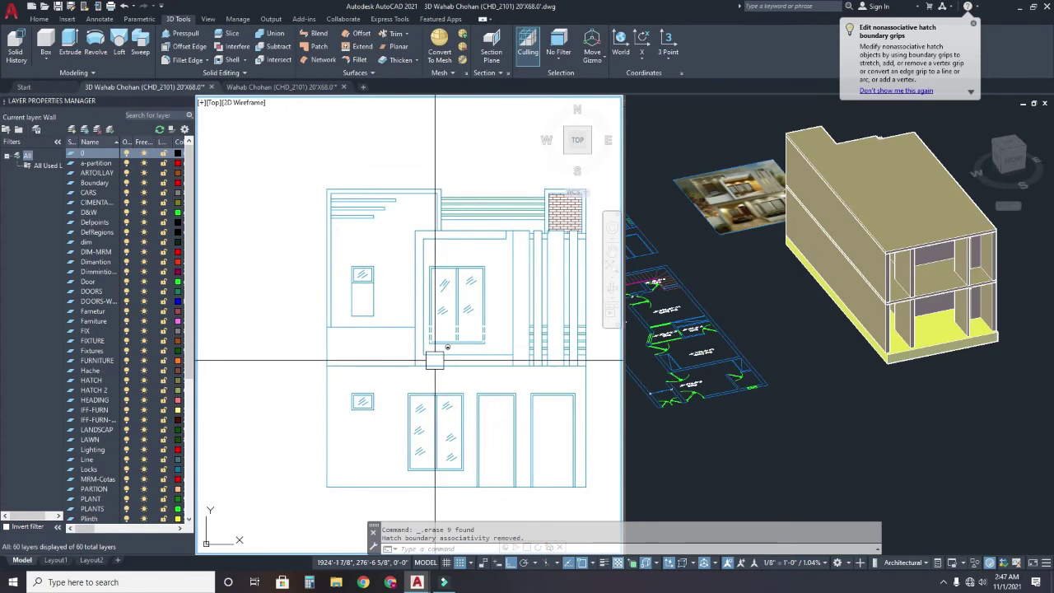
scroll(355, 299, up, 2)
scroll(349, 284, up, 2)
scroll(313, 293, down, 2)
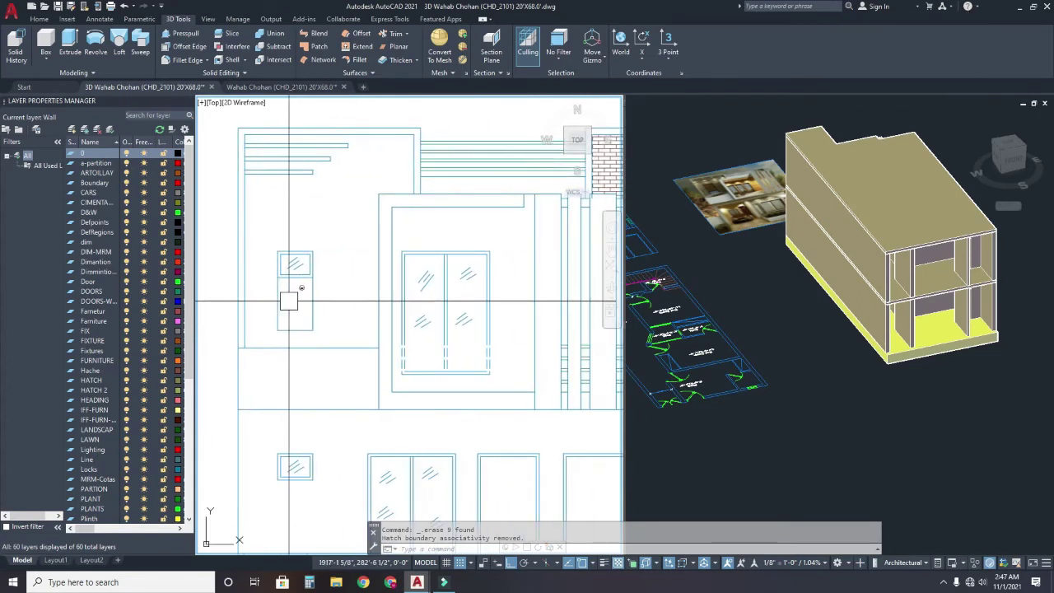
mouse_move(391, 388)
middle_down()
mouse_move(348, 370)
mouse_move(461, 337)
middle_up()
scroll(350, 355, down, 2)
middle_drag(442, 372, 382, 338)
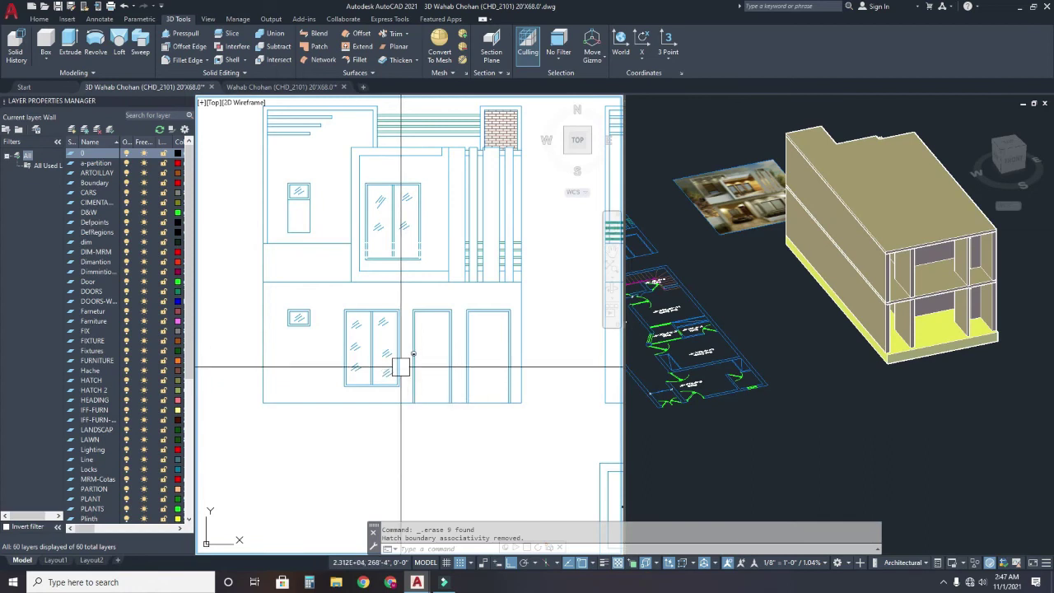
- Try extending the door-top lines with EXTEND, then end the command without changes
text(ex)
key(Return)
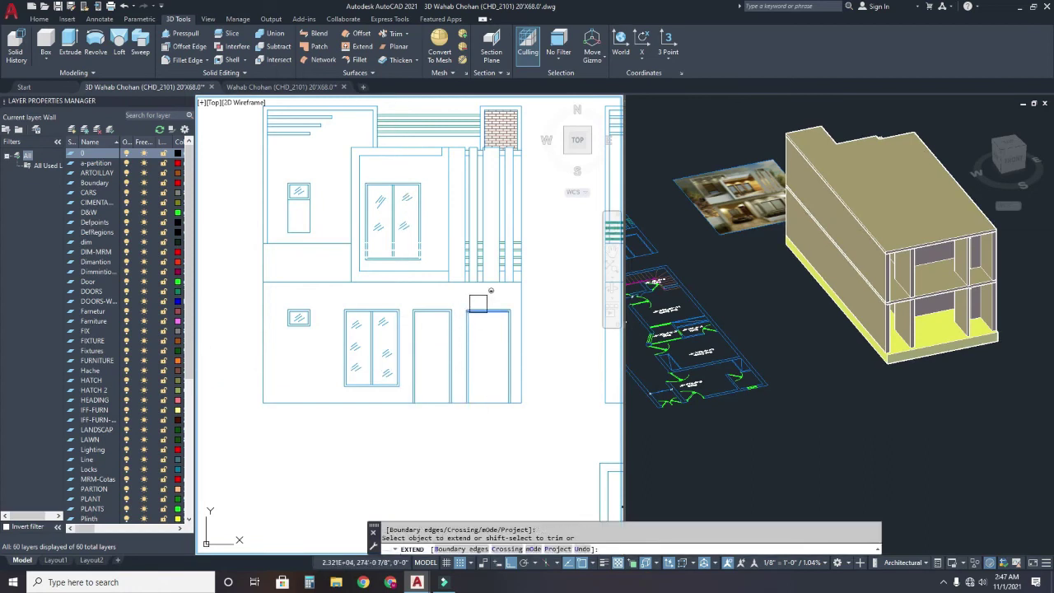
scroll(441, 315, up, 4)
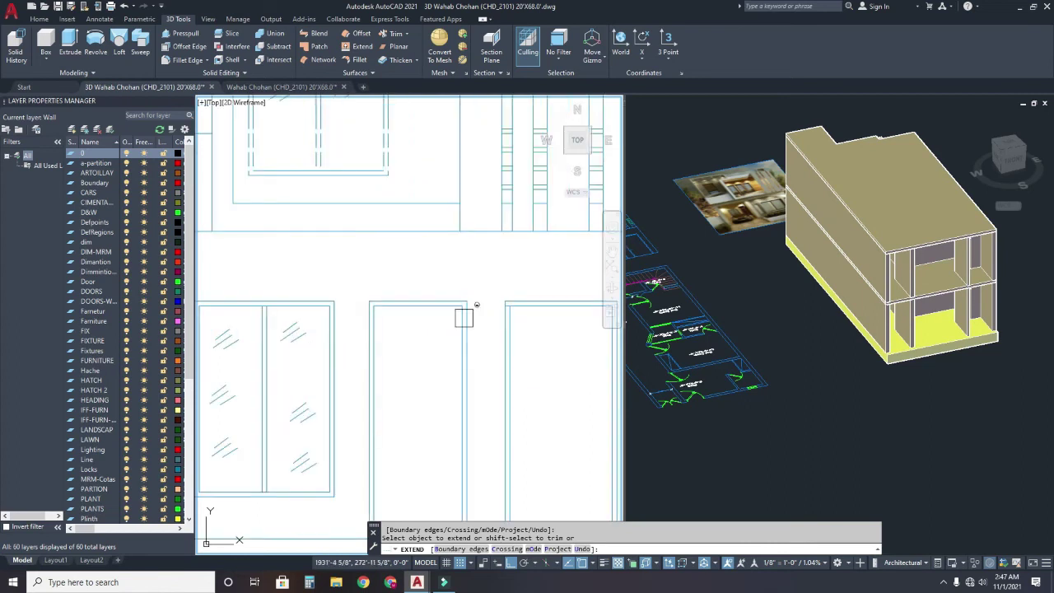
click(516, 293)
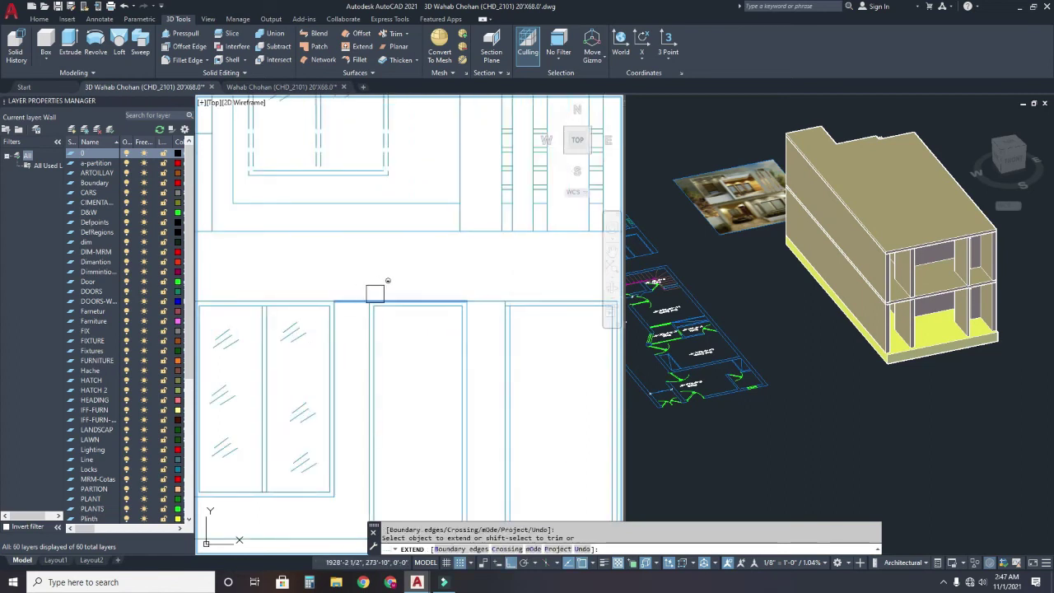
mouse_move(272, 308)
middle_down()
mouse_move(411, 306)
mouse_move(419, 294)
middle_up()
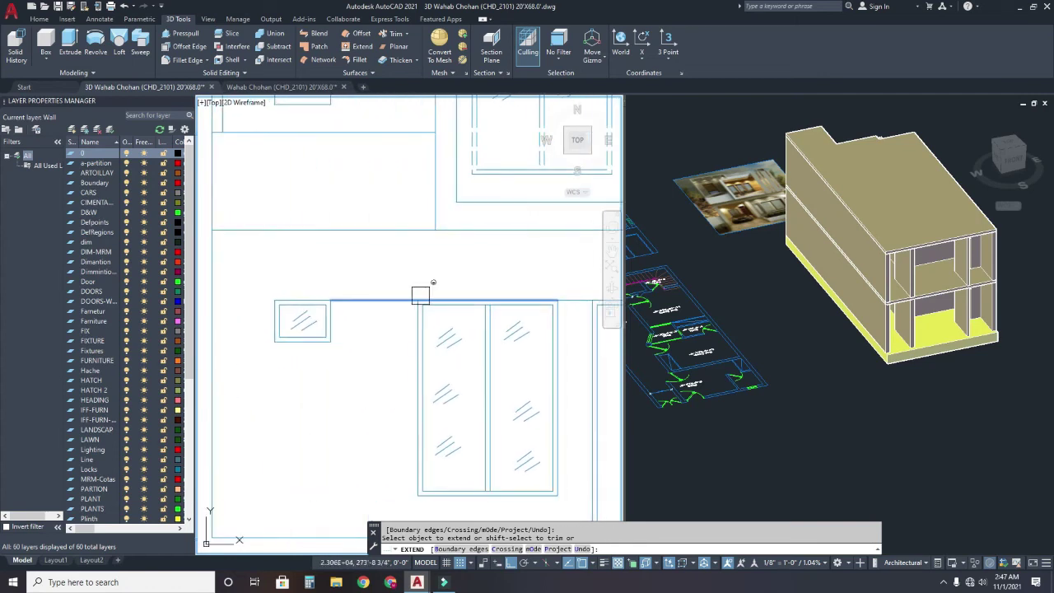
middle_drag(224, 293, 314, 285)
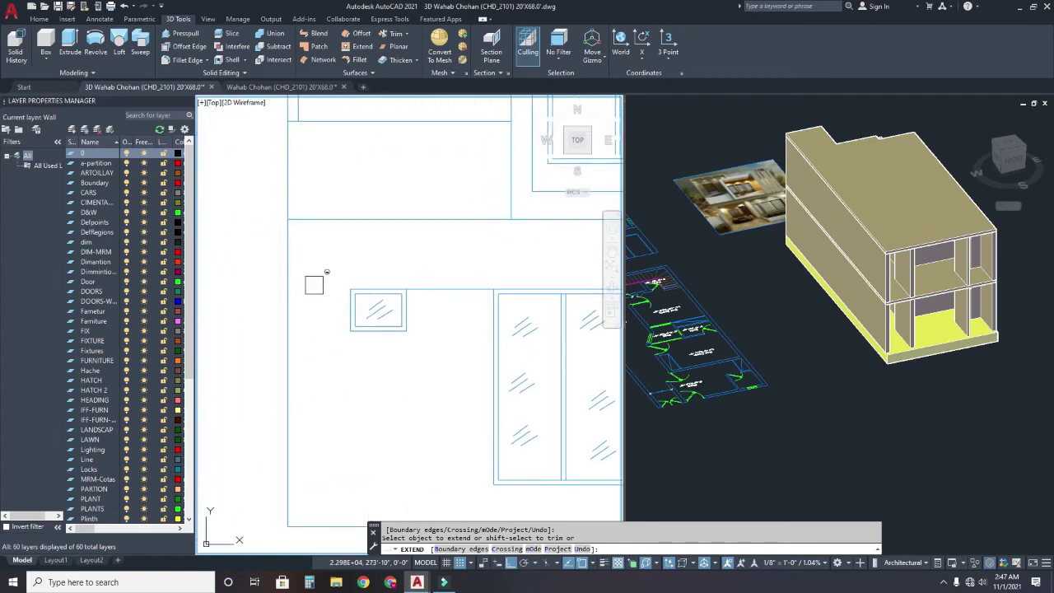
scroll(277, 323, down, 2)
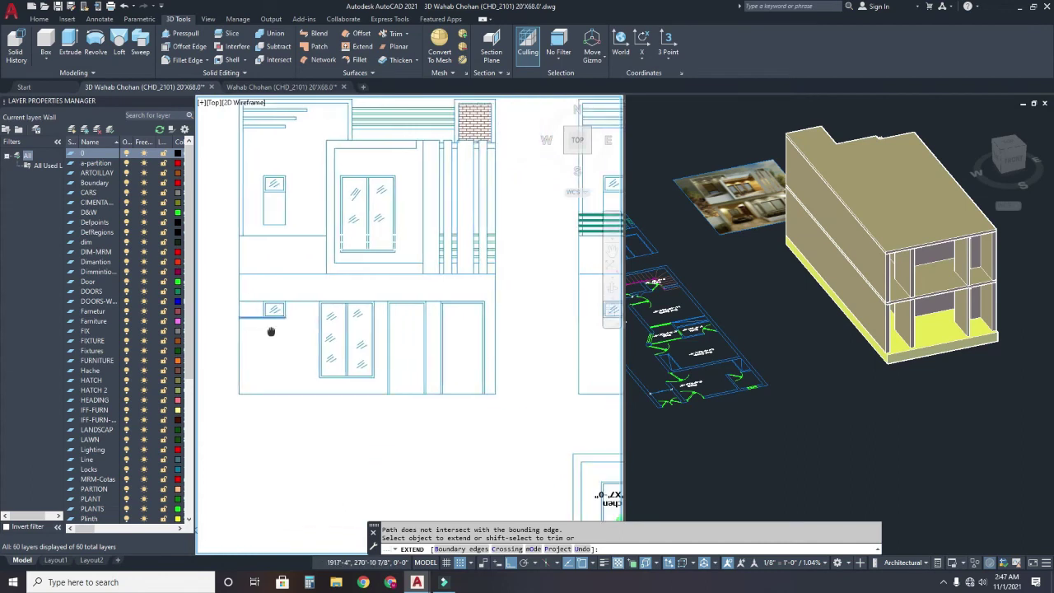
scroll(313, 344, down, 1)
scroll(407, 367, up, 3)
scroll(414, 296, up, 3)
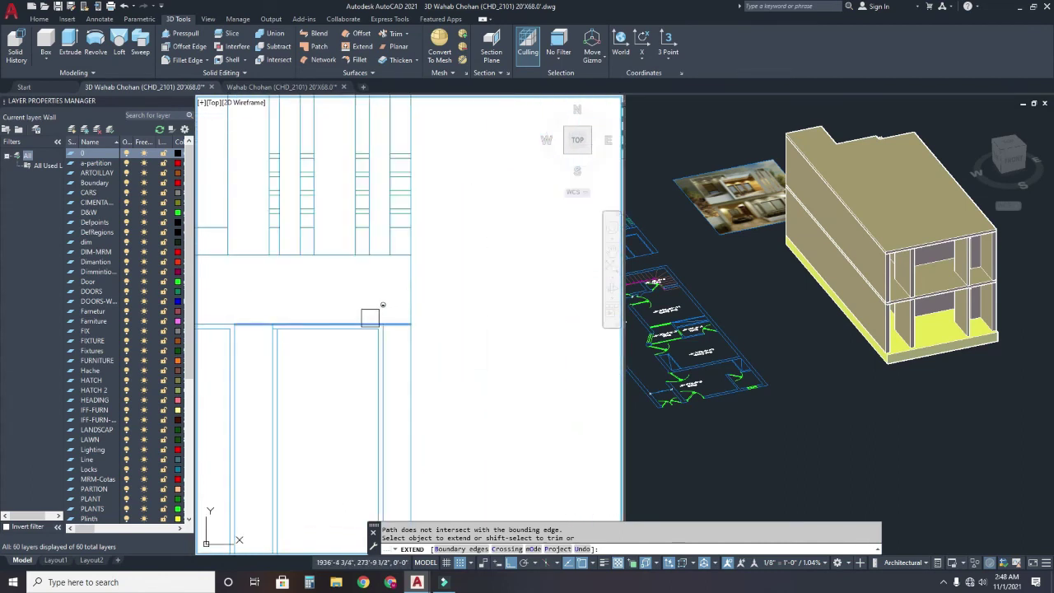
scroll(370, 317, down, 2)
middle_drag(281, 399, 400, 404)
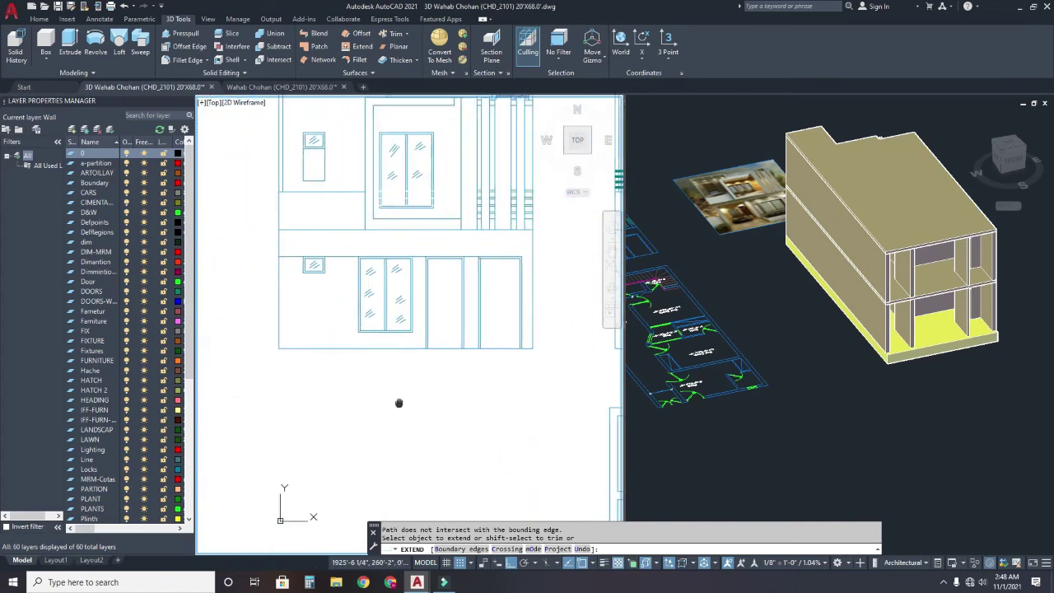
key(Return)
middle_drag(341, 376, 293, 392)
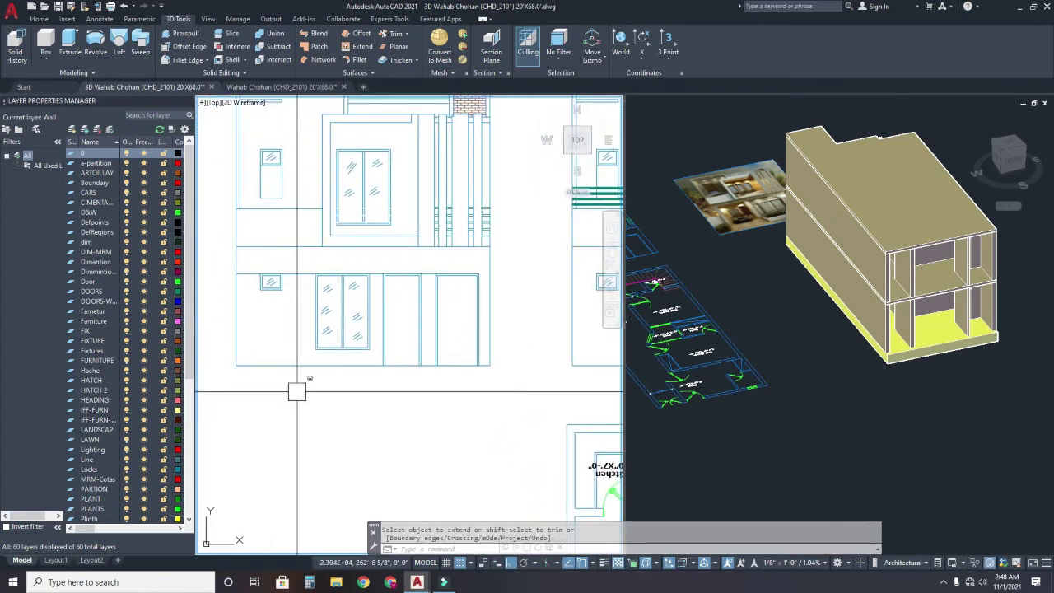
text(bo)
- Create boundary polylines inside the ground-floor wall regions, including the strip between the doors
key(Return)
click(465, 220)
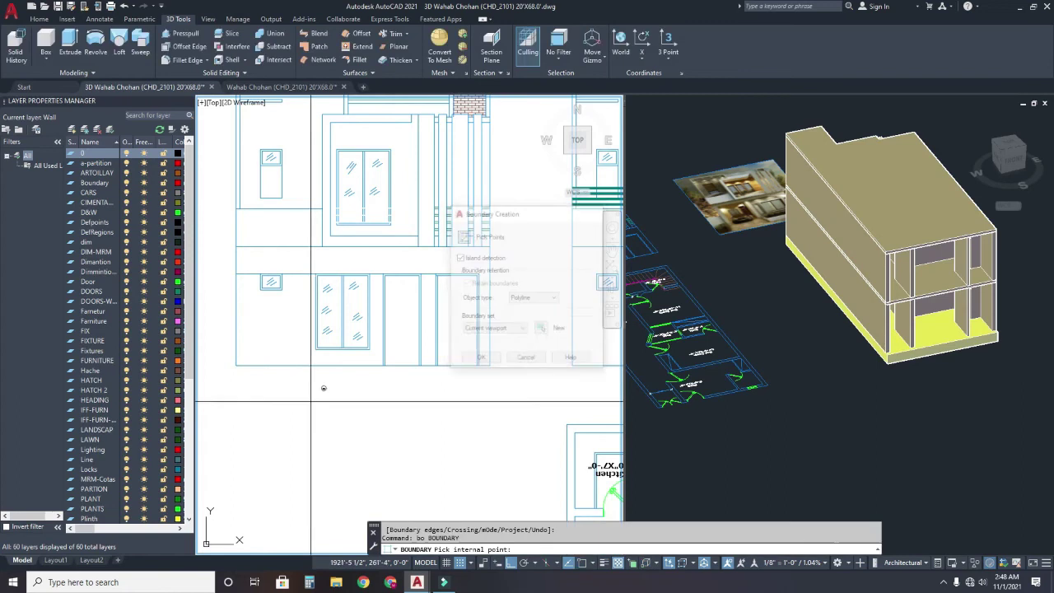
click(289, 357)
click(484, 260)
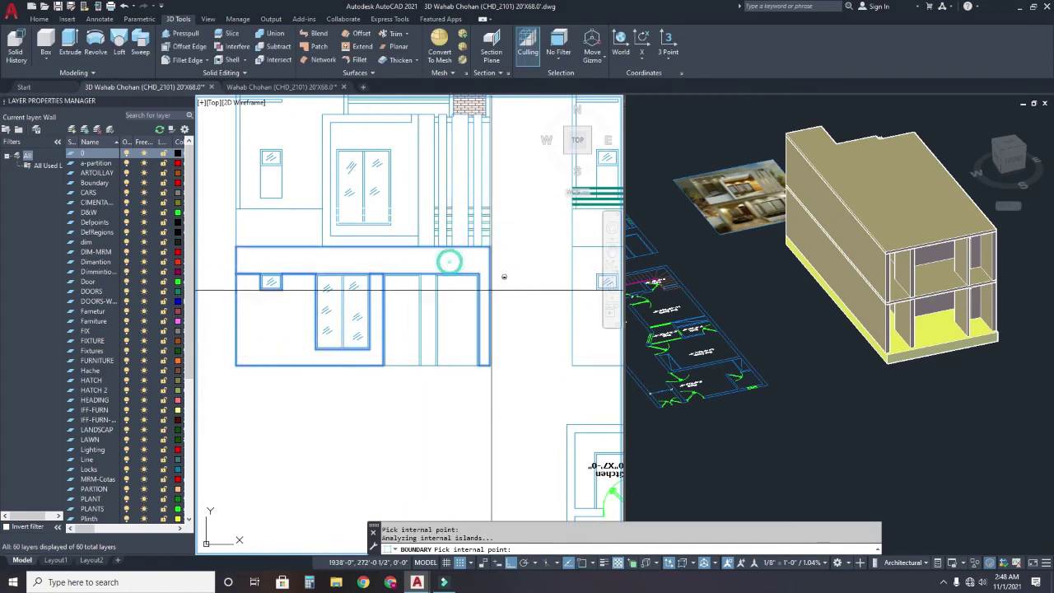
key(Return)
key(Escape)
key(Return)
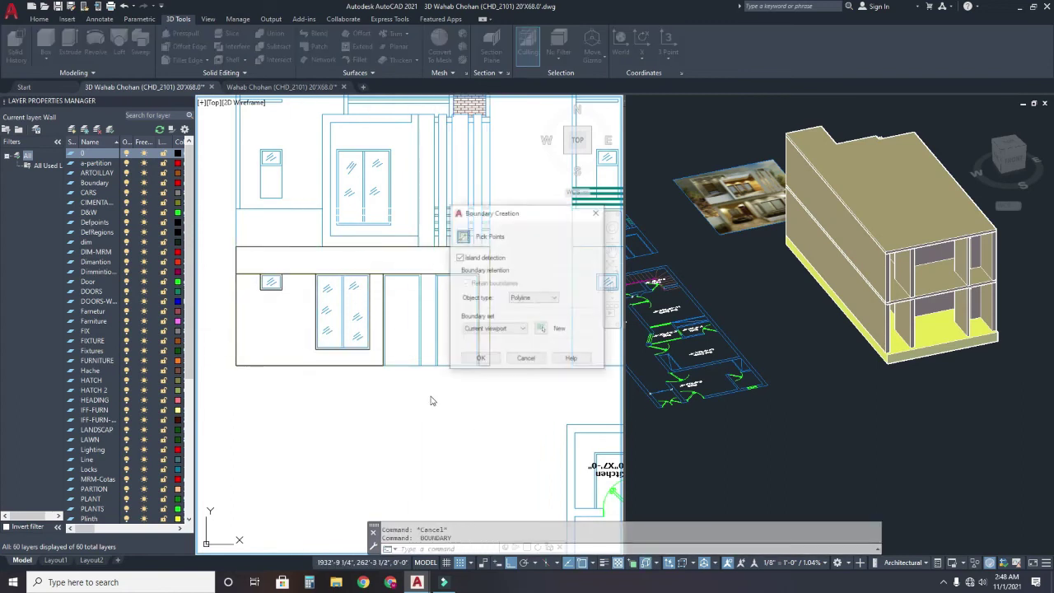
click(465, 221)
click(429, 354)
key(Return)
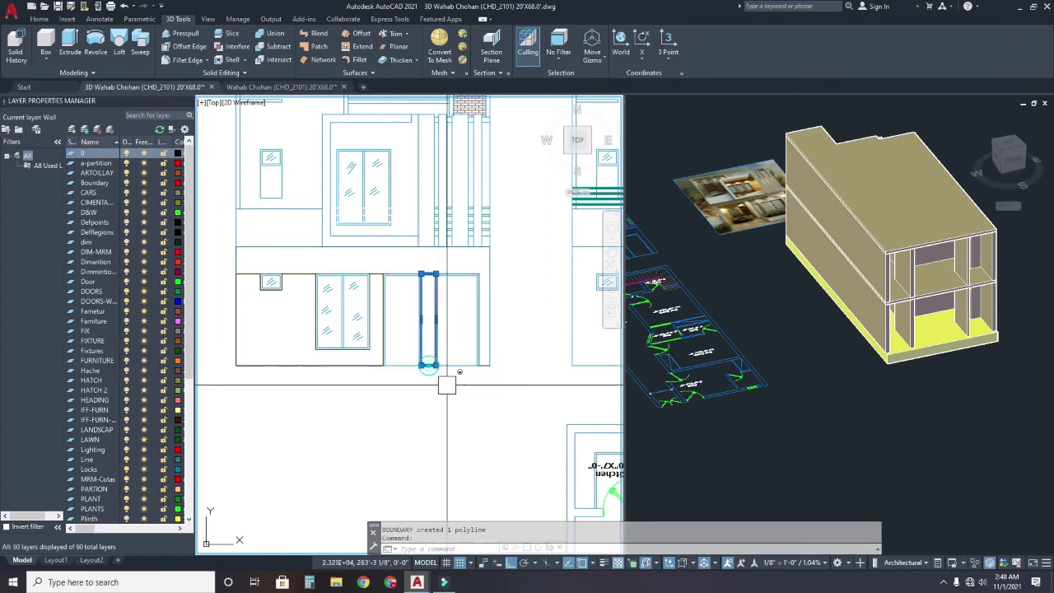
- Window-select the new wall outlines and extrude them with EXT
click(234, 269)
click(387, 392)
text(ext)
key(Return)
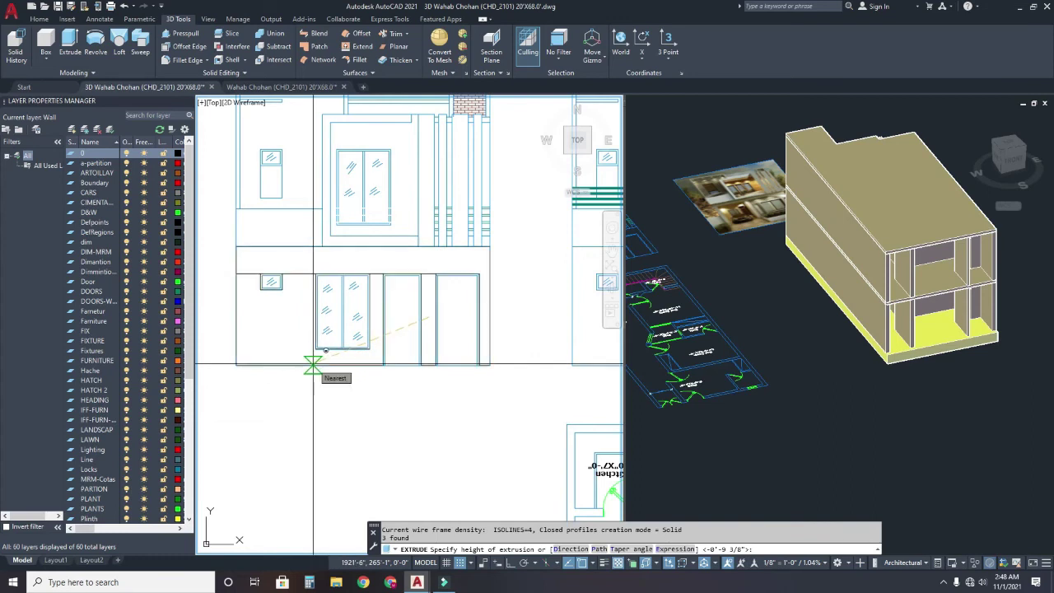
- Extrude the wall outlines to a height of 9 and inspect them in 3D
text(9)
key(Return)
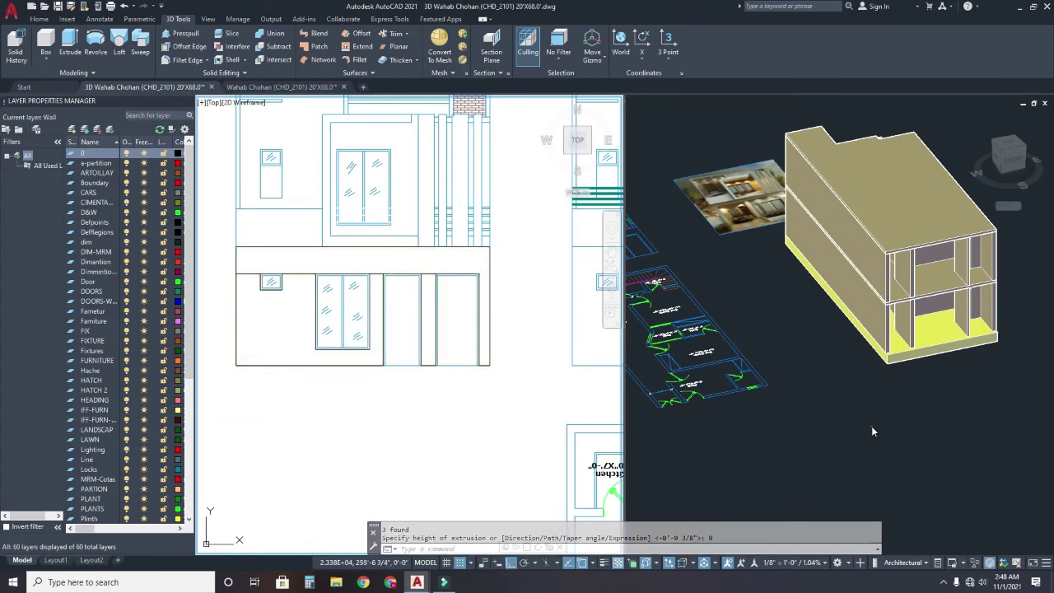
scroll(930, 411, down, 5)
shift+middle_drag(930, 412, 942, 445)
scroll(811, 337, up, 5)
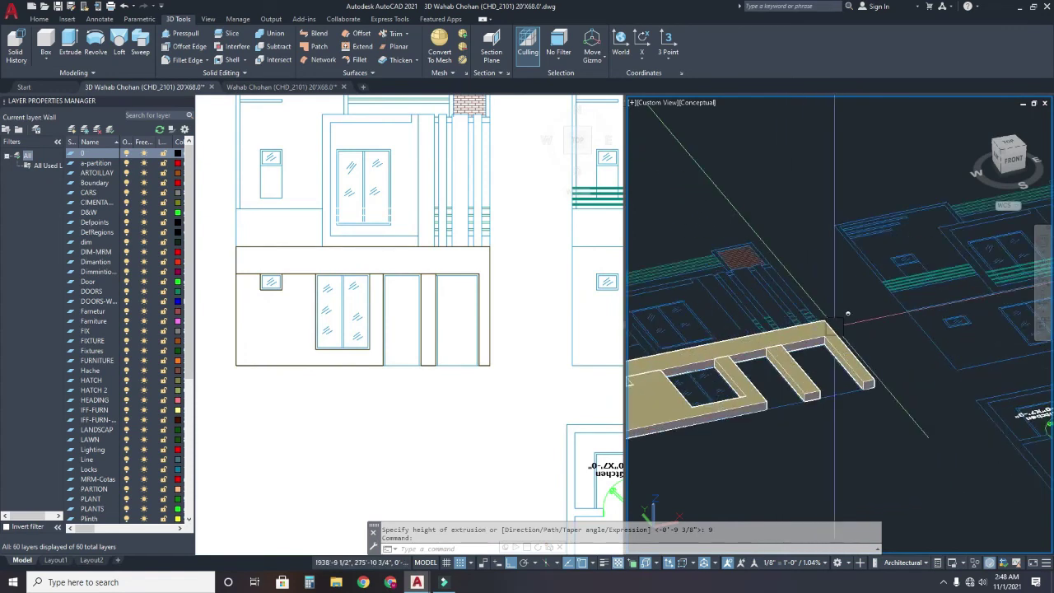
scroll(811, 337, up, 3)
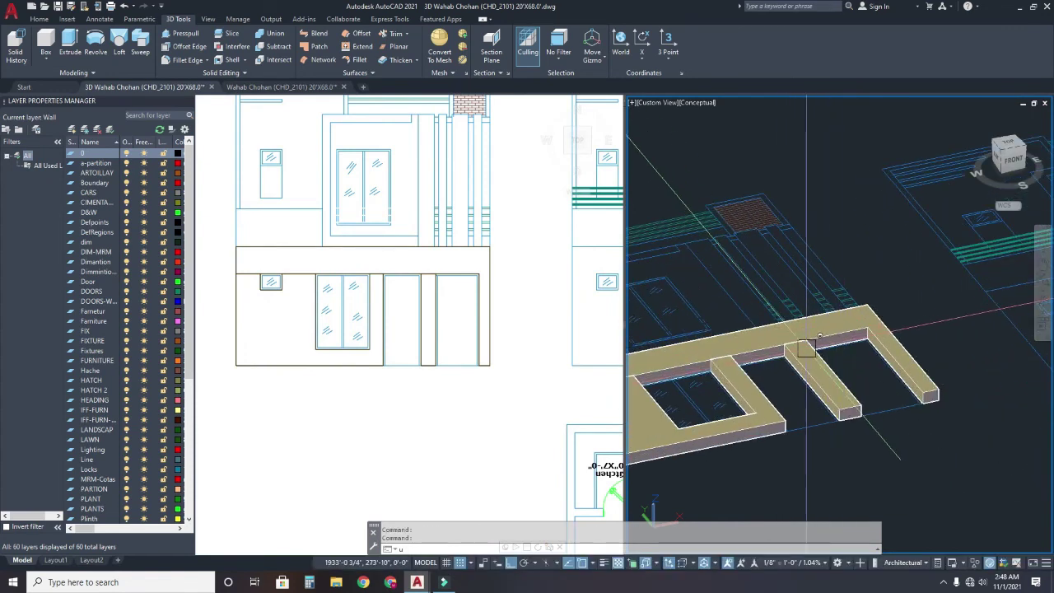
- Union the middle wall leg, beam frame and yellow wall solid into one solid
text(ni)
click(817, 335)
click(844, 321)
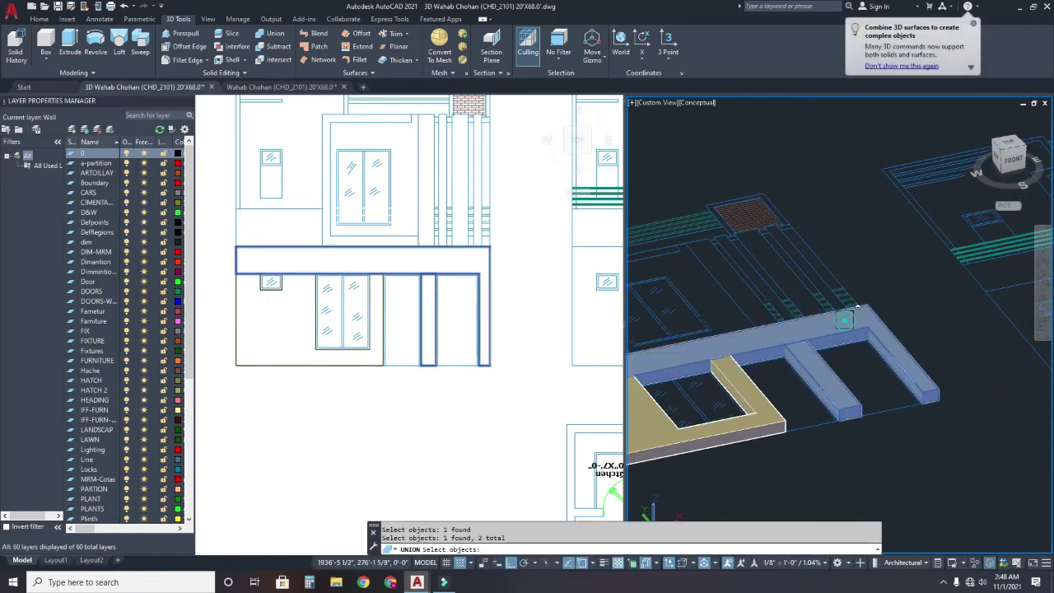
click(743, 380)
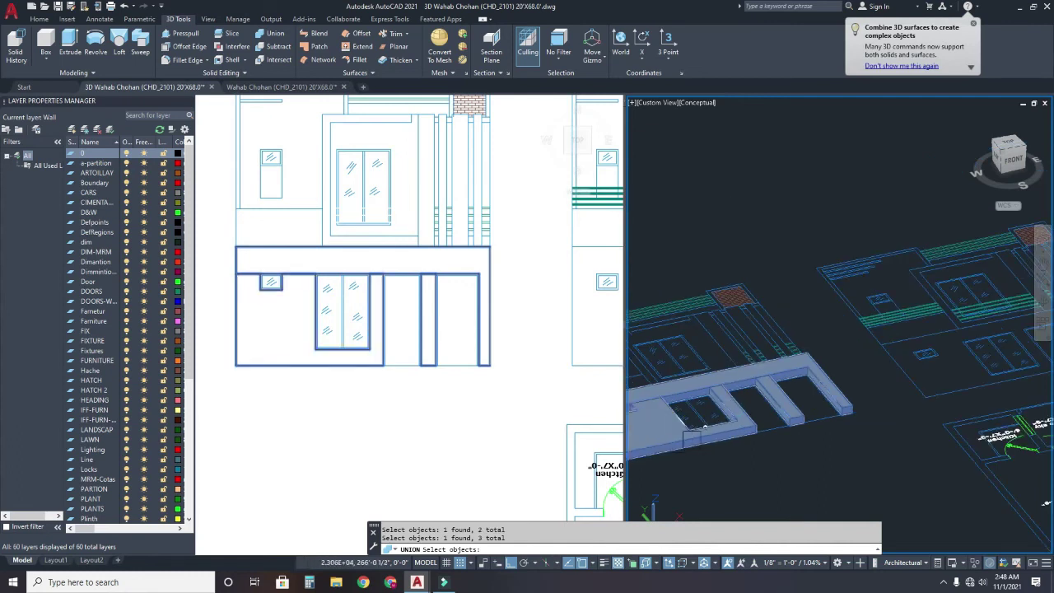
scroll(743, 381, down, 5)
shift+middle_drag(744, 380, 767, 411)
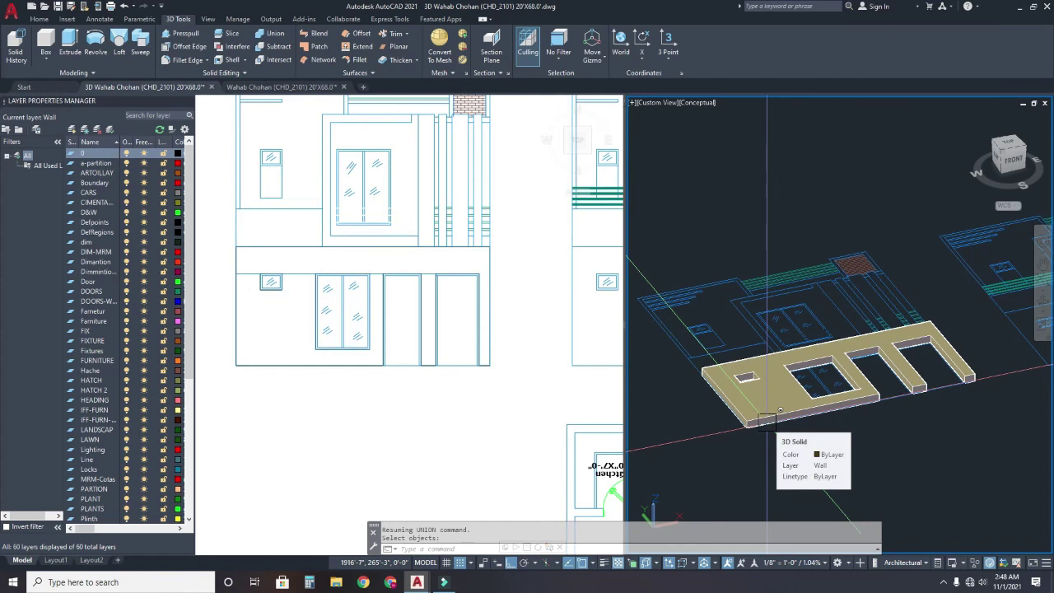
click(218, 230)
middle_drag(271, 273, 320, 304)
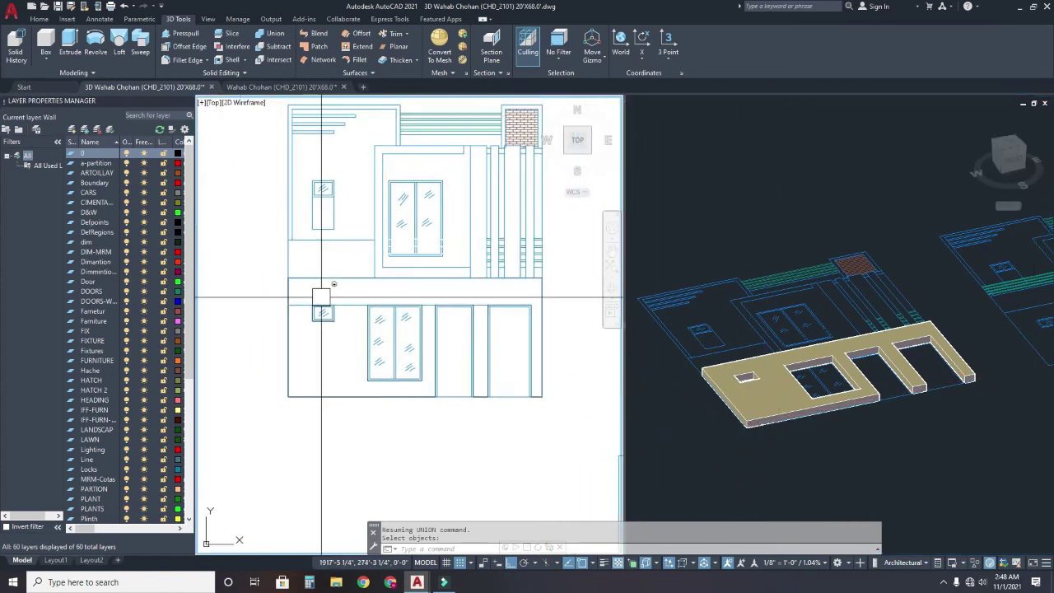
scroll(320, 305, down, 4)
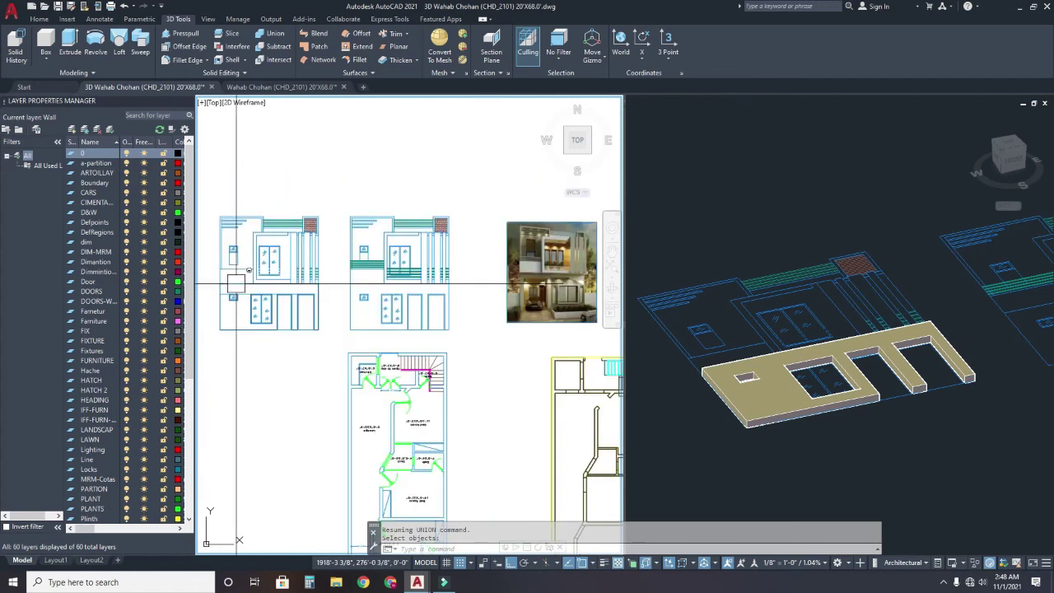
scroll(234, 283, up, 5)
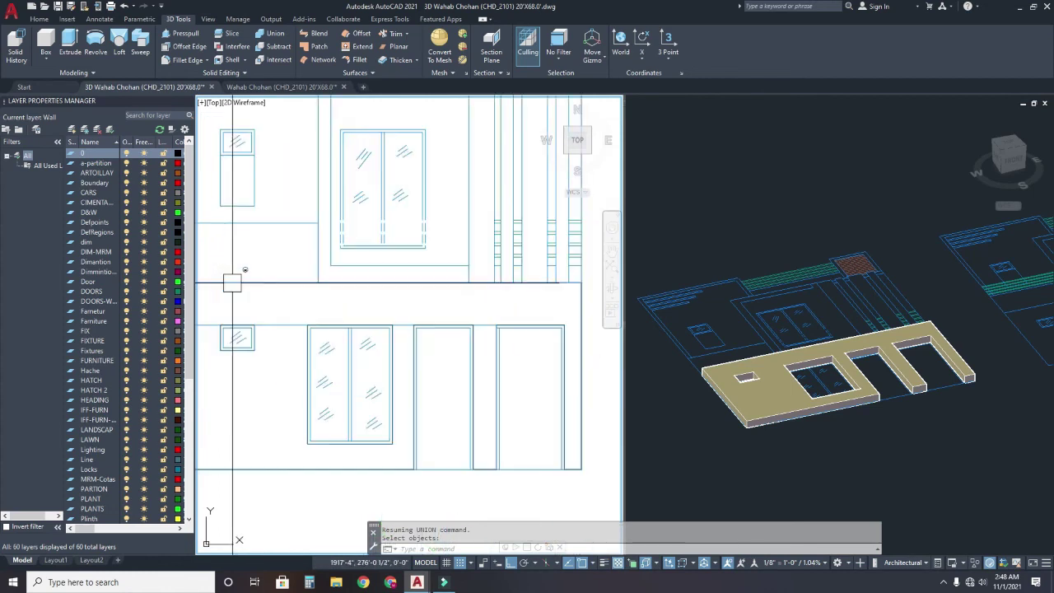
scroll(233, 283, down, 2)
scroll(232, 284, down, 1)
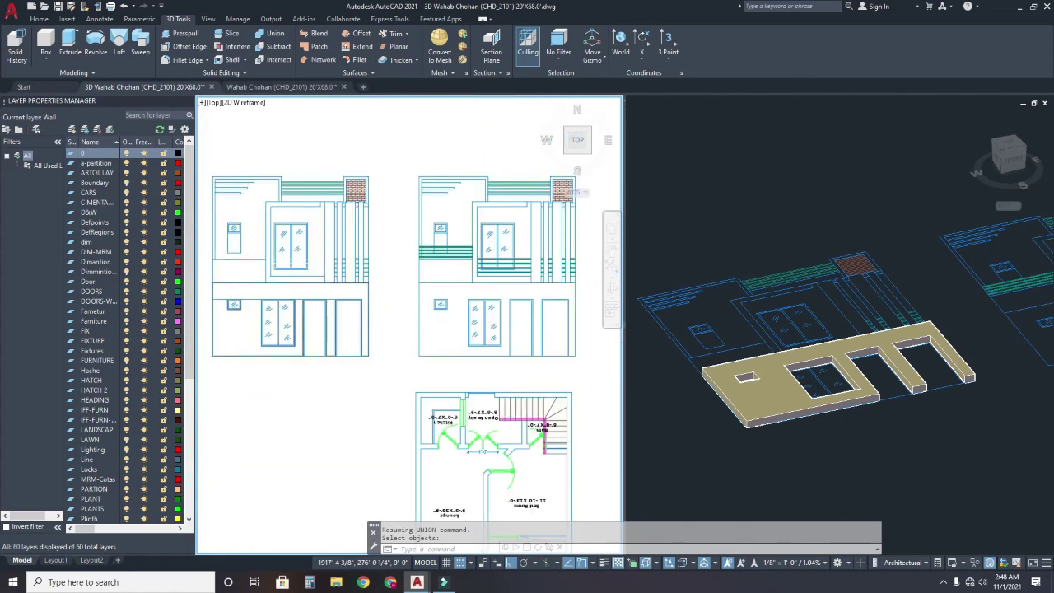